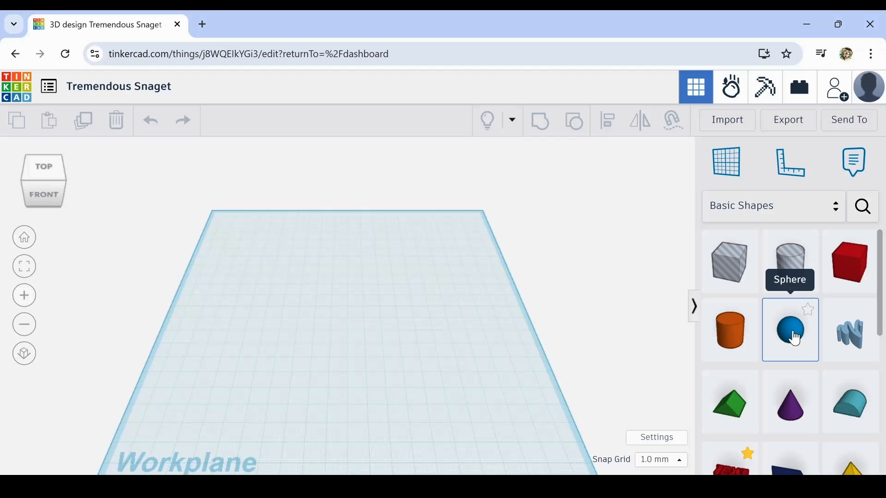
- Place a sphere from the basic shapes on the workplane, a little behind its centre
drag(794, 339, 324, 329)
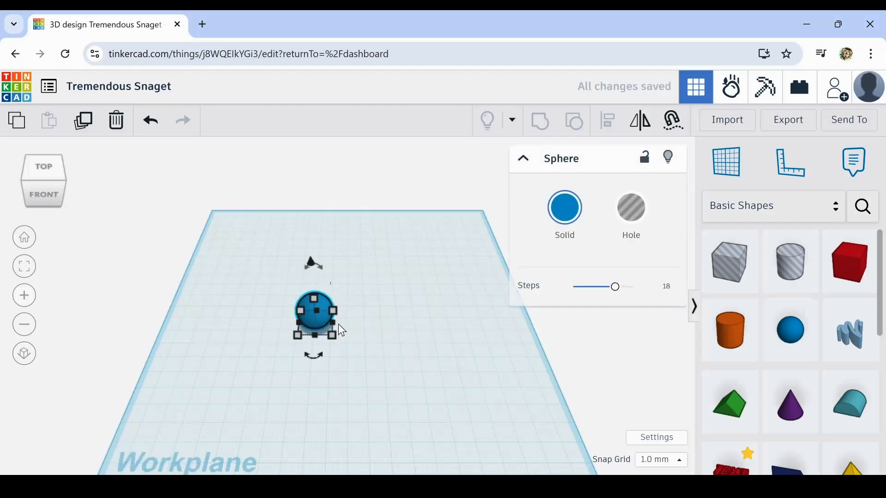
scroll(336, 322, up, 4)
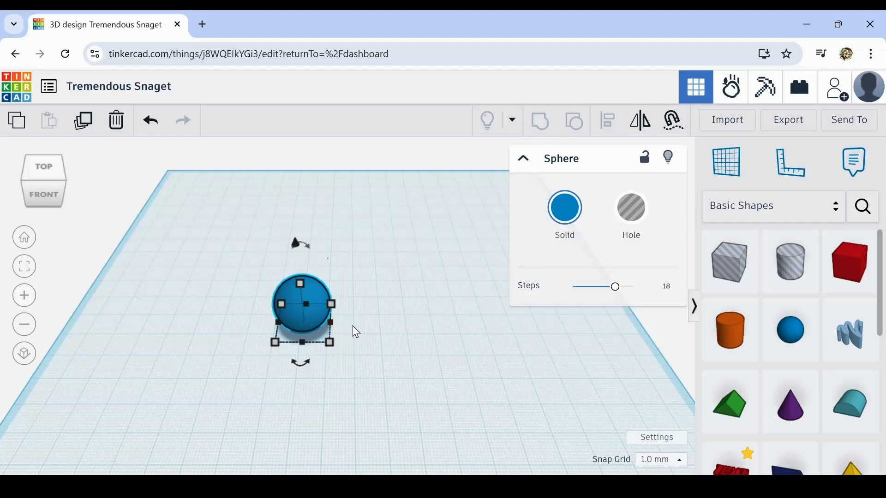
scroll(330, 314, up, 2)
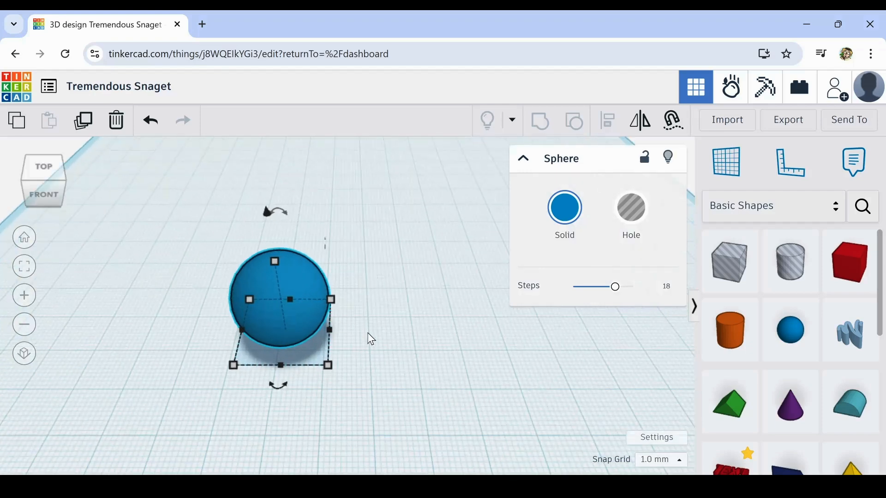
scroll(383, 346, up, 3)
scroll(380, 328, down, 4)
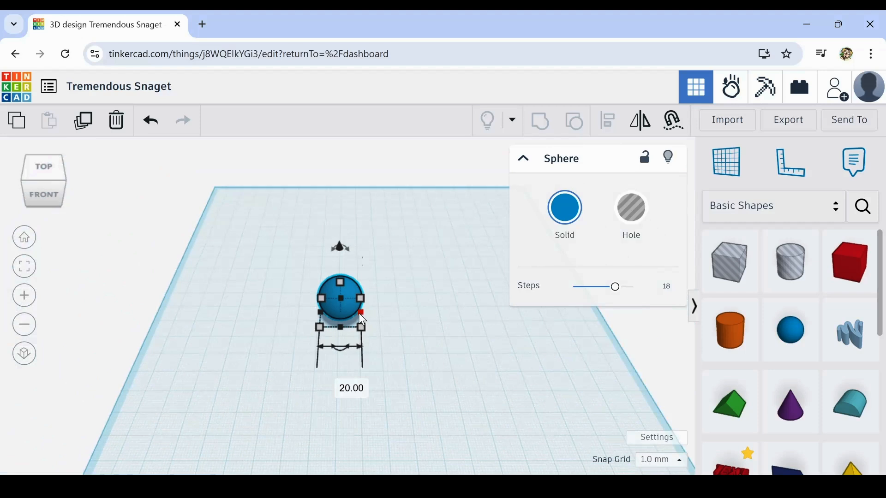
- Widen the sphere to 24 mm and set its steps to 24
drag(362, 318, 372, 318)
drag(621, 295, 653, 294)
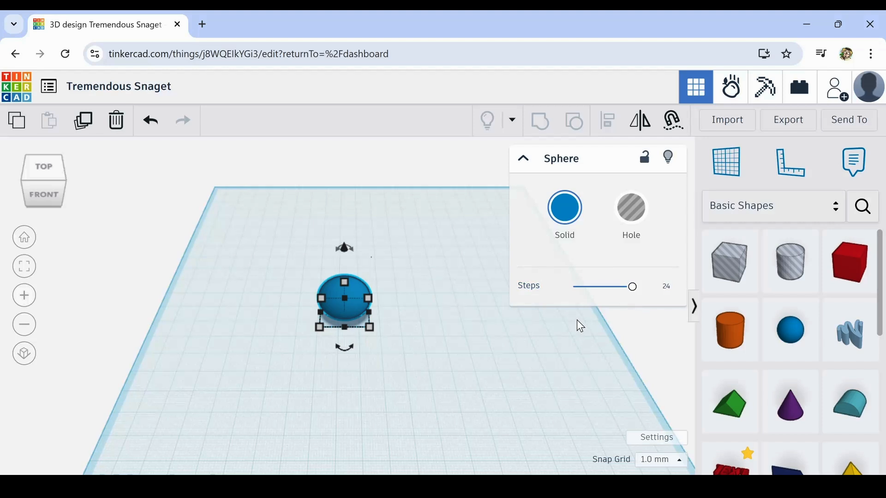
- Scale the sphere up proportionally to about 40 mm high and shift it towards the workplane's left side
middle_drag(383, 317, 425, 341)
scroll(425, 341, up, 2)
scroll(428, 346, up, 2)
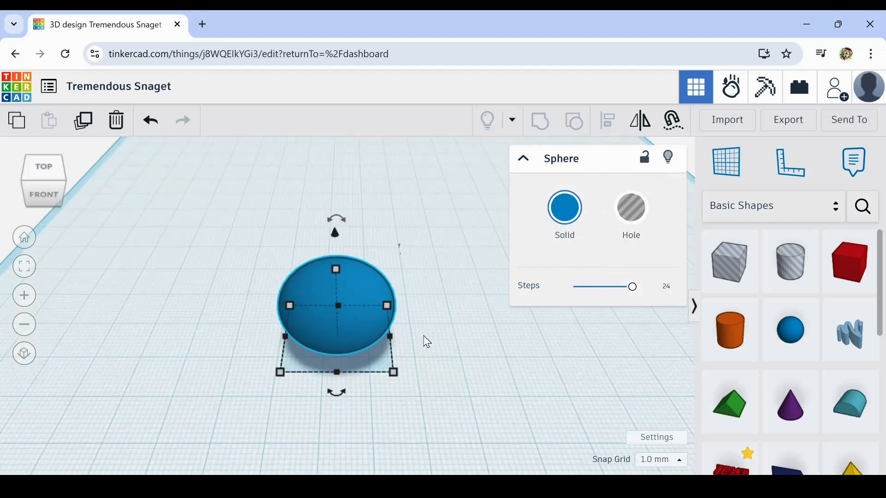
mouse_move(427, 341)
right_down()
mouse_move(409, 304)
mouse_move(444, 331)
mouse_move(435, 328)
mouse_move(436, 342)
right_up()
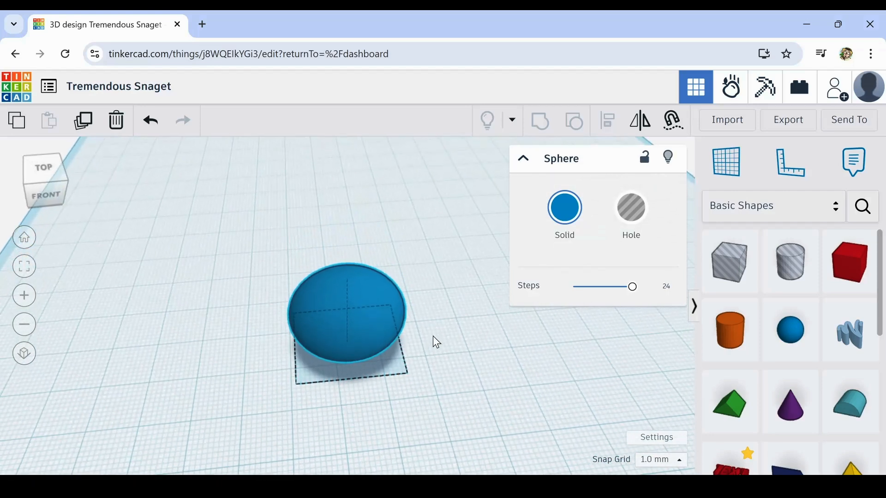
scroll(433, 337, down, 2)
mouse_move(416, 364)
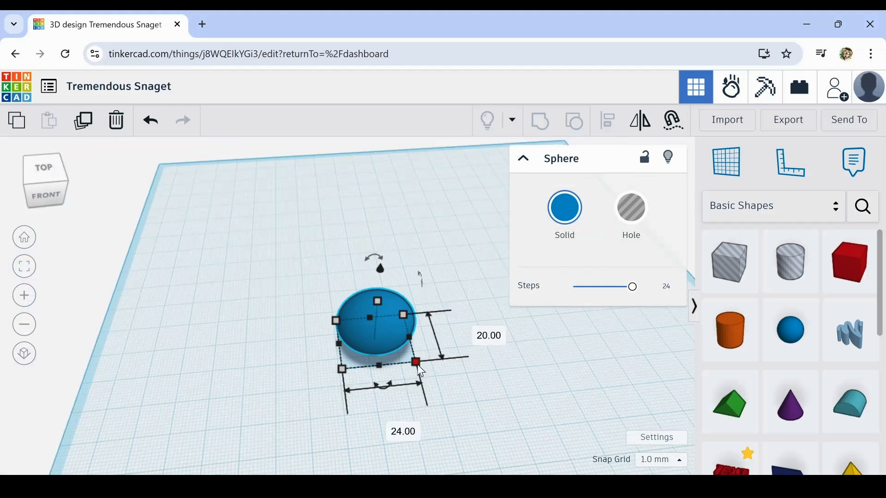
drag(417, 361, 510, 410)
drag(438, 375, 328, 379)
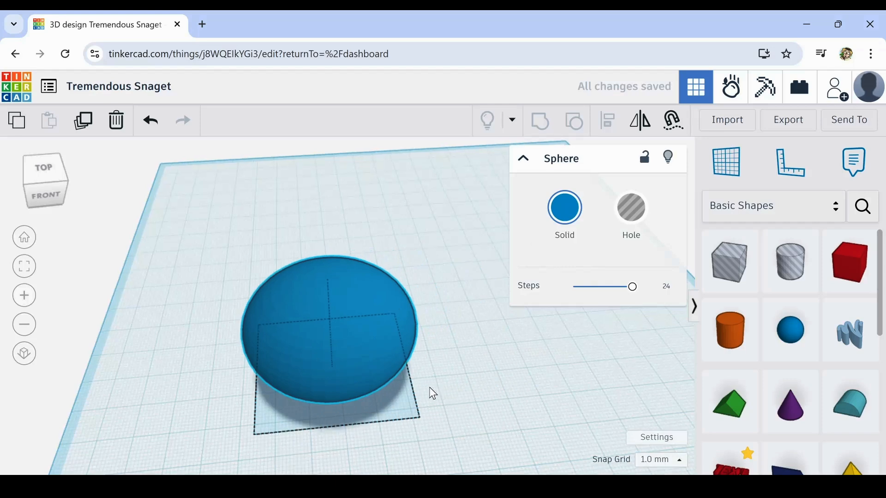
- Lower the sphere about 9 mm so its underside sinks into the workplane
right_drag(430, 392, 422, 355)
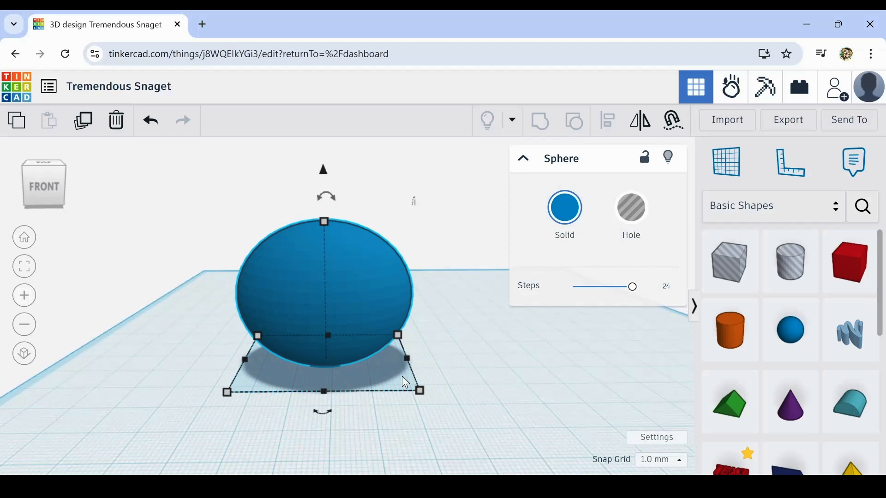
key(ctrl+Down)
key(ctrl+Down)
key(ctrl+Down)
key(ctrl+Down)
key(ctrl+Down)
key(ctrl+Down)
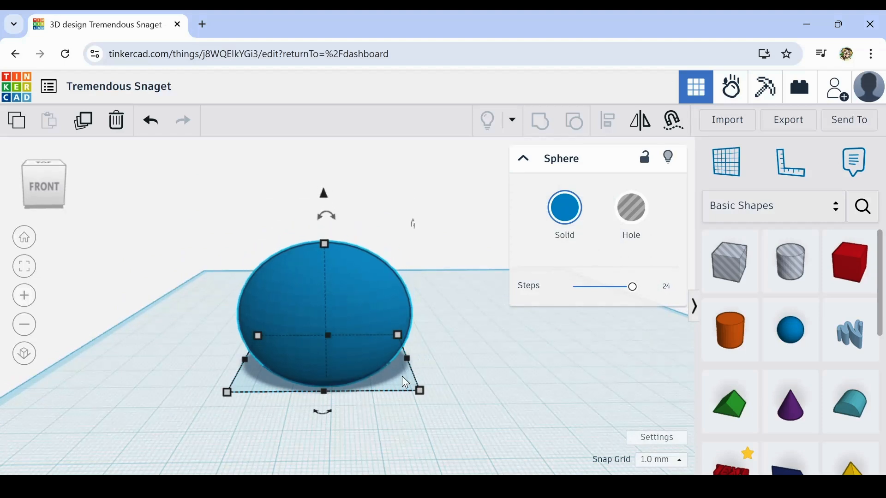
key(ctrl+Down)
key(ctrl+Down)
key(ctrl+Down)
- Stretch the sphere sideways to about 69 mm wide and reduce its height slightly to form an elongated body
right_drag(437, 352, 438, 371)
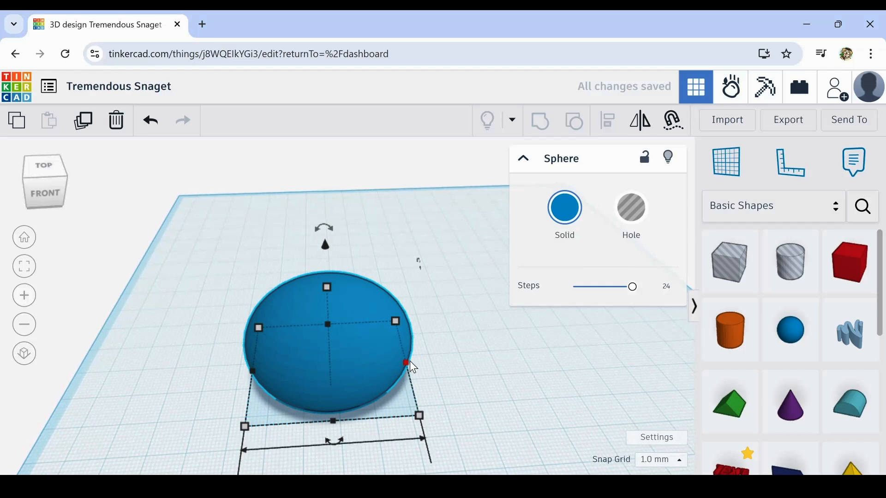
drag(405, 362, 471, 367)
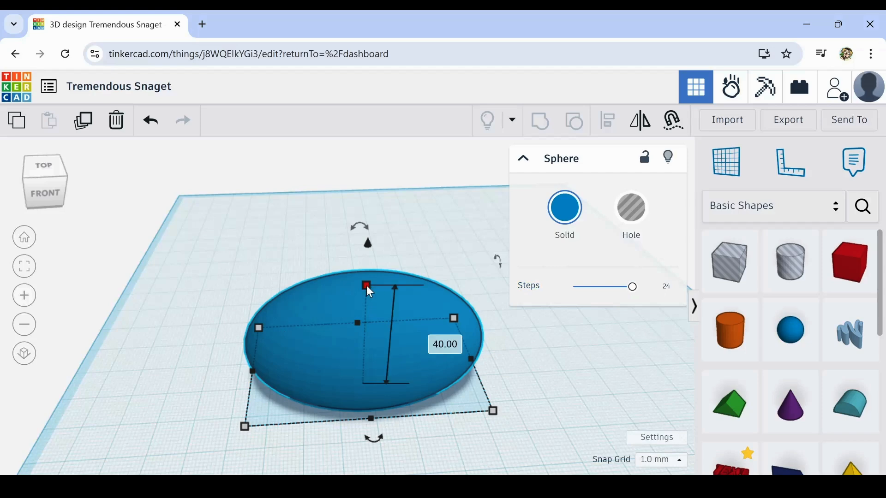
drag(366, 286, 366, 302)
- Duplicate the elongated body, move the copy to the body's left end and turn it crosswise
mouse_move(518, 376)
right_down()
mouse_move(505, 333)
mouse_move(531, 371)
right_up()
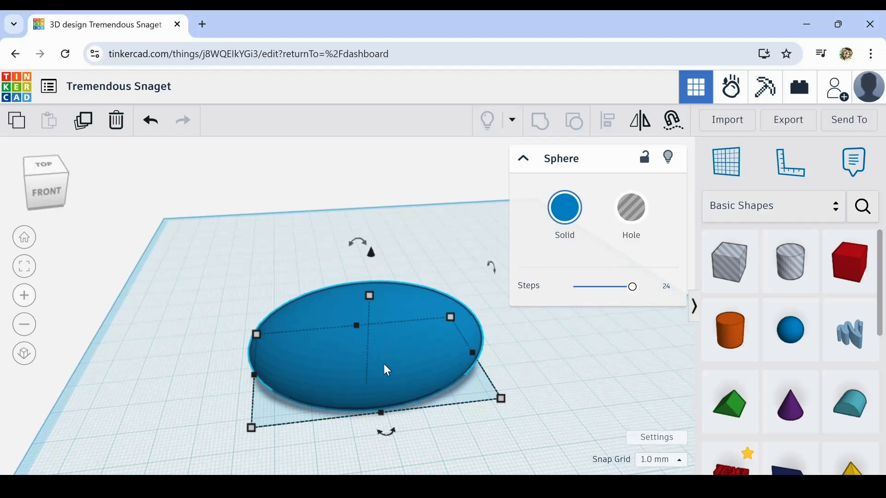
click(83, 121)
drag(313, 295, 358, 422)
drag(301, 441, 217, 387)
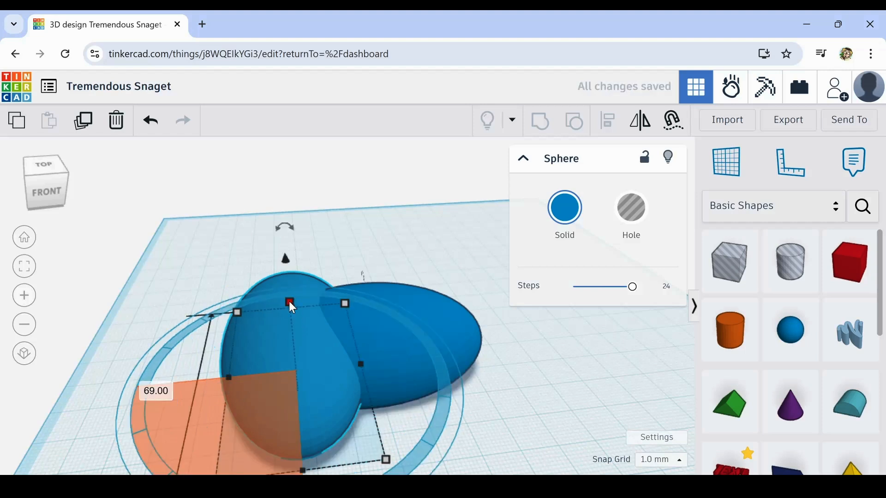
- Set the height of the crosswise copy to 36 mm
mouse_move(290, 303)
mouse_down()
mouse_move(296, 342)
mouse_move(294, 296)
mouse_up()
right_drag(212, 367, 270, 345)
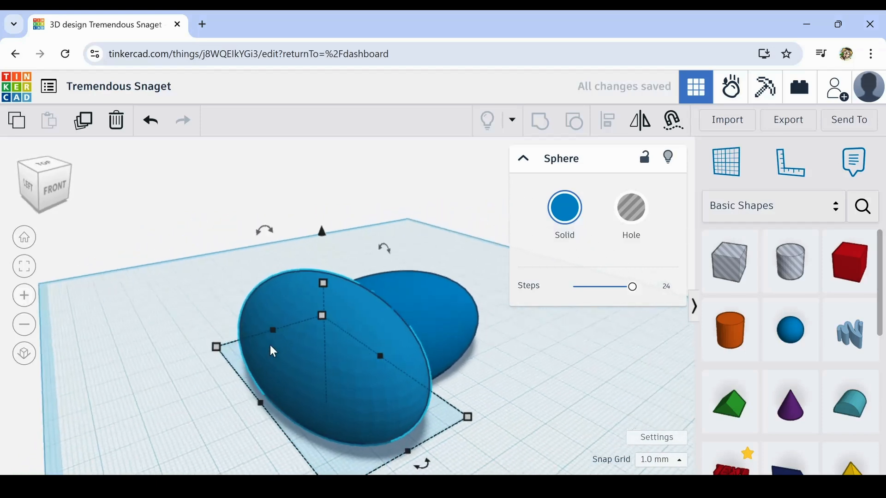
mouse_move(328, 277)
mouse_down()
mouse_move(335, 343)
mouse_move(334, 286)
mouse_up()
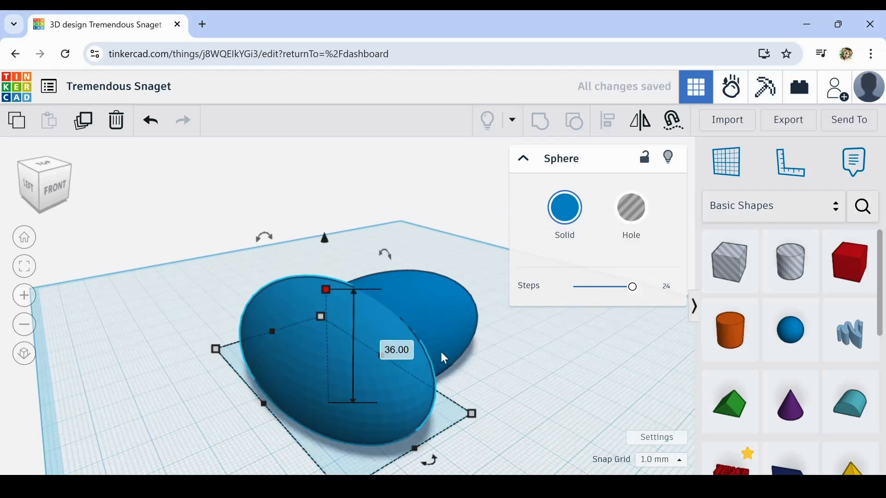
- Scale the crosswise copy down proportionally to about 41.5 by 24 mm and centre it on the body's left end
right_drag(440, 351, 537, 358)
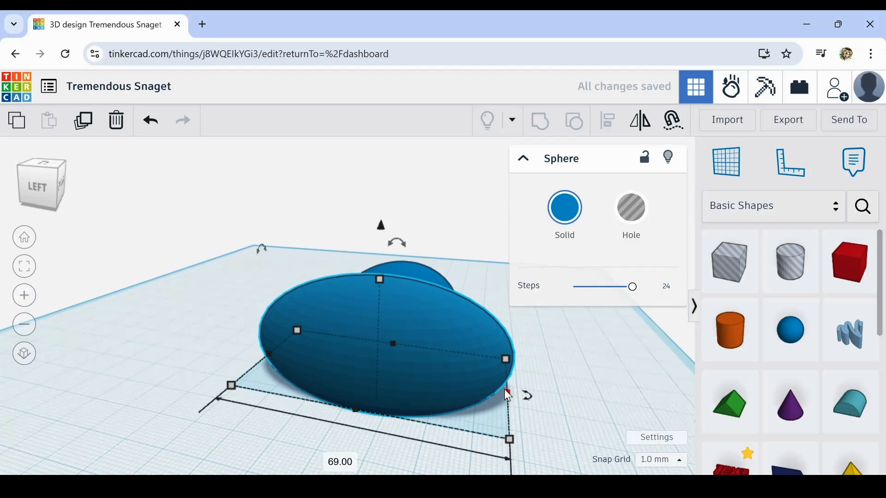
drag(510, 439, 400, 383)
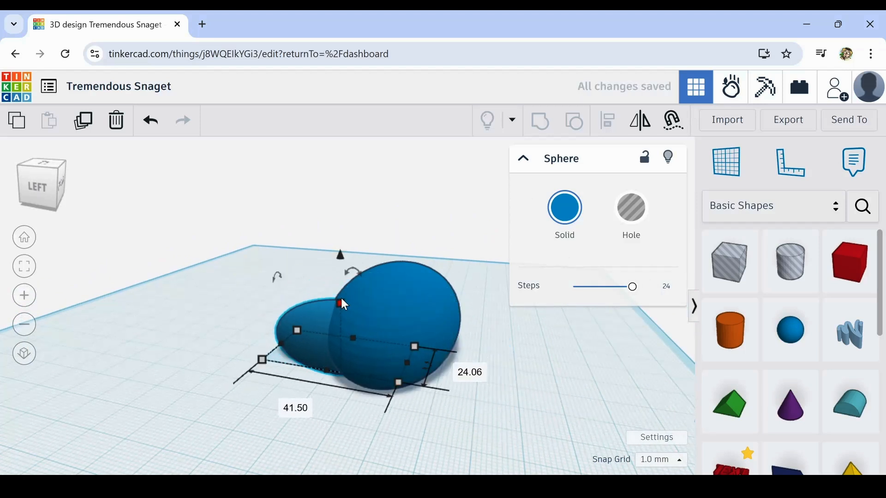
drag(341, 299, 378, 297)
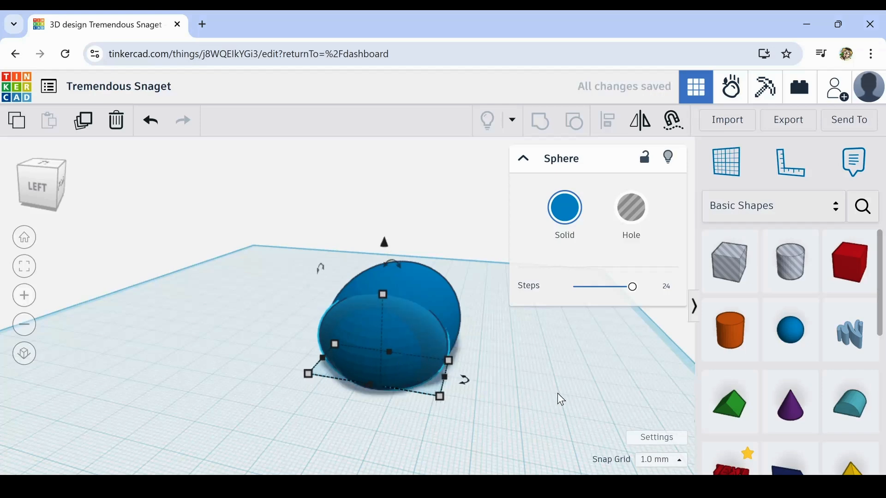
- Widen the small end sphere along the body's length so it blends further into the body
right_drag(558, 393, 388, 392)
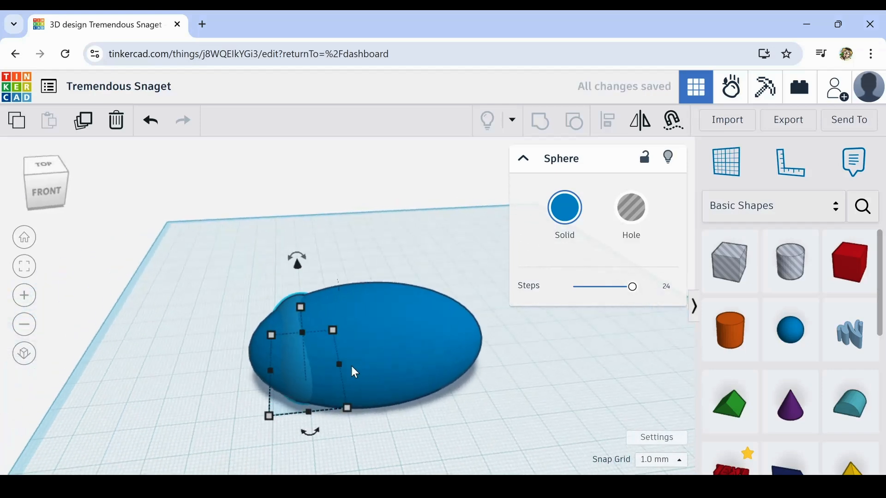
drag(338, 364, 360, 363)
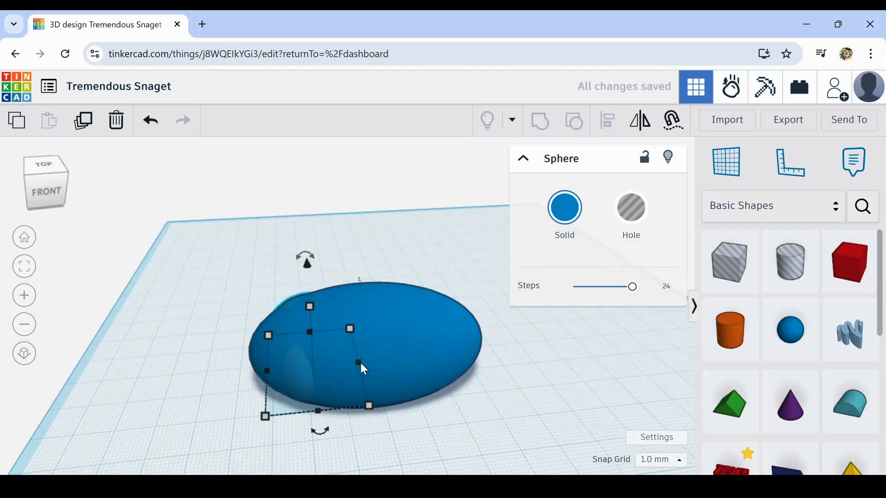
- Duplicate the elongated body and shift the copy towards the body's rear
right_drag(367, 441, 258, 396)
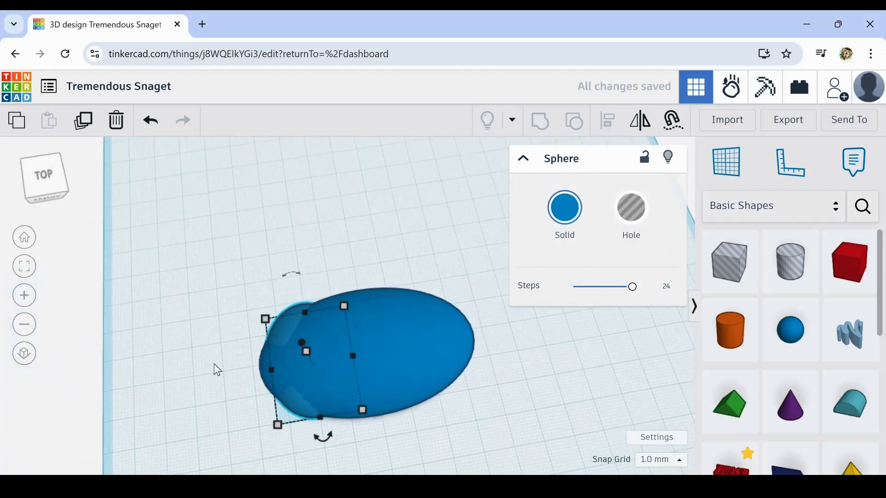
right_drag(228, 335, 196, 296)
click(395, 345)
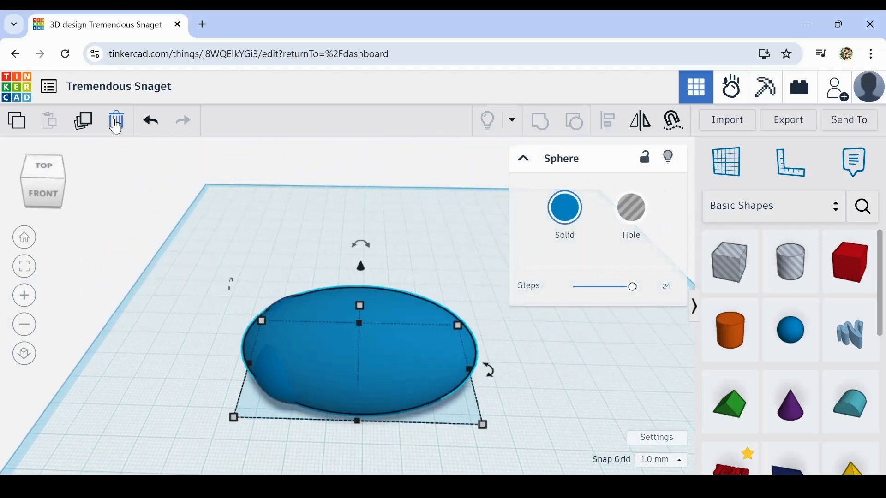
click(83, 123)
drag(368, 347, 410, 302)
- Try to rotate the body copy 108° about its lengthwise axis
right_drag(280, 364, 618, 318)
drag(211, 232, 502, 353)
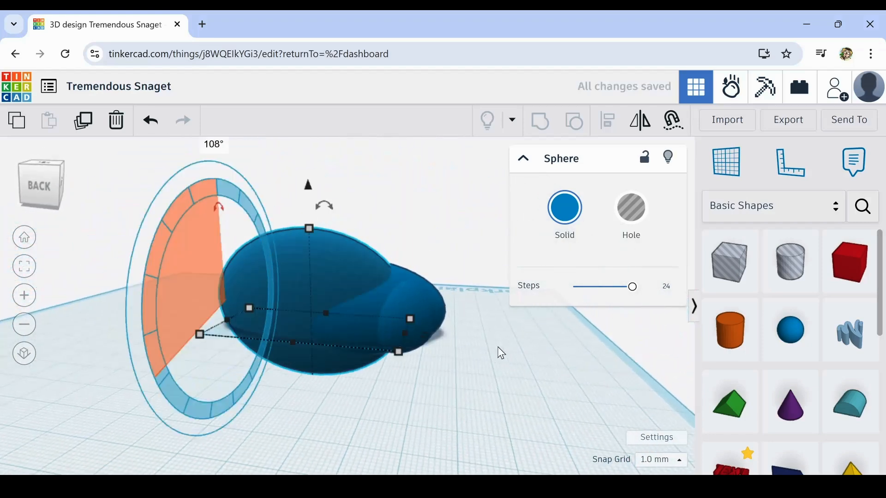
click(152, 122)
- Raise all three spheres together by about 3 mm
drag(469, 265, 275, 360)
key(ctrl+Up)
key(ctrl+Up)
key(ctrl+Up)
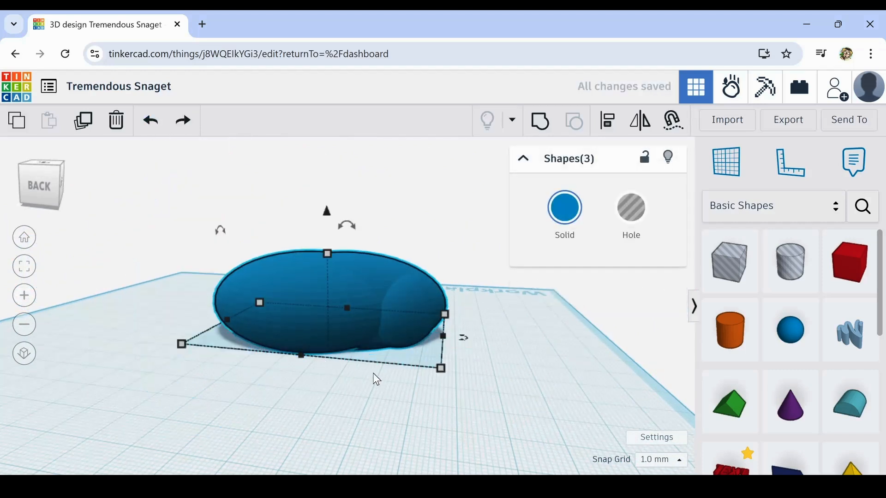
- Adjust the height of the sphere body slightly and clear the selection
right_drag(496, 390, 140, 395)
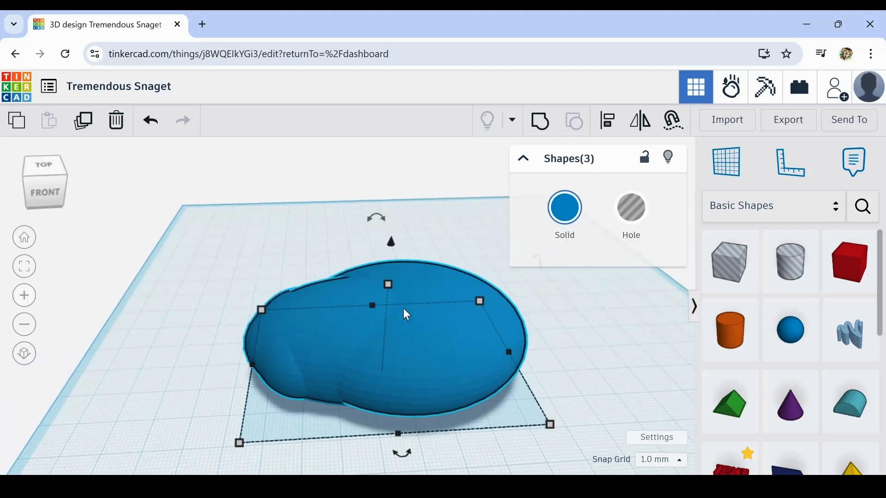
drag(387, 286, 413, 282)
click(436, 238)
click(436, 312)
click(573, 381)
- Scale the large rear sphere down proportionally to 31 mm high
right_drag(580, 378, 644, 369)
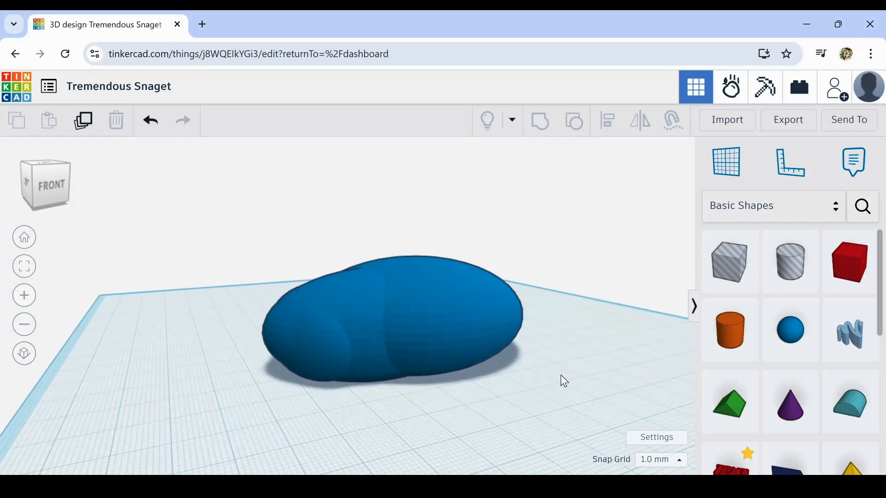
right_drag(566, 381, 551, 392)
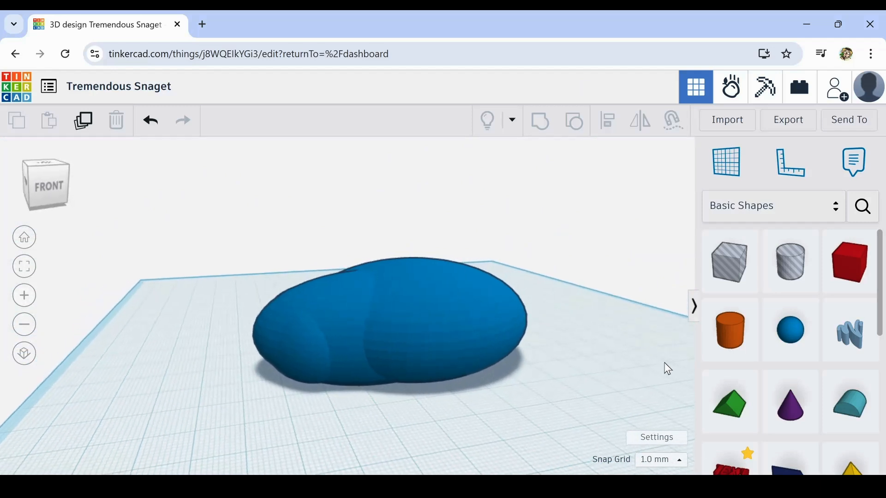
right_drag(580, 348, 539, 391)
scroll(536, 390, down, 3)
middle_drag(569, 375, 607, 372)
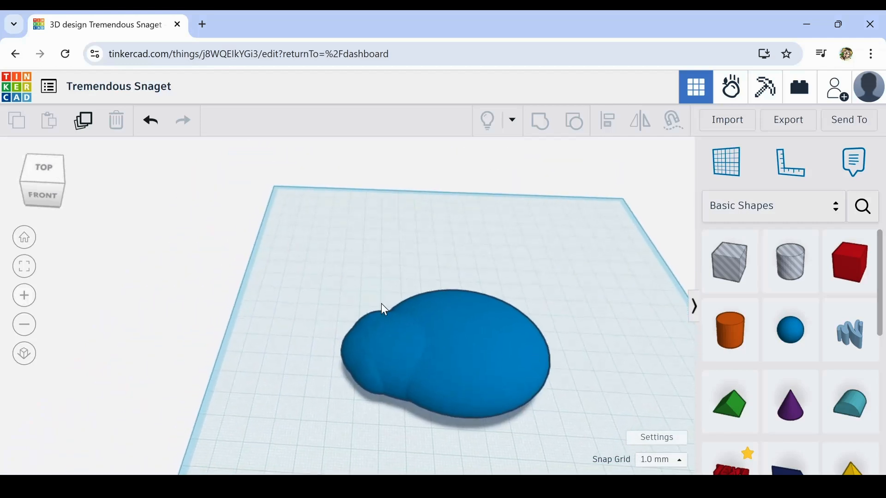
click(499, 321)
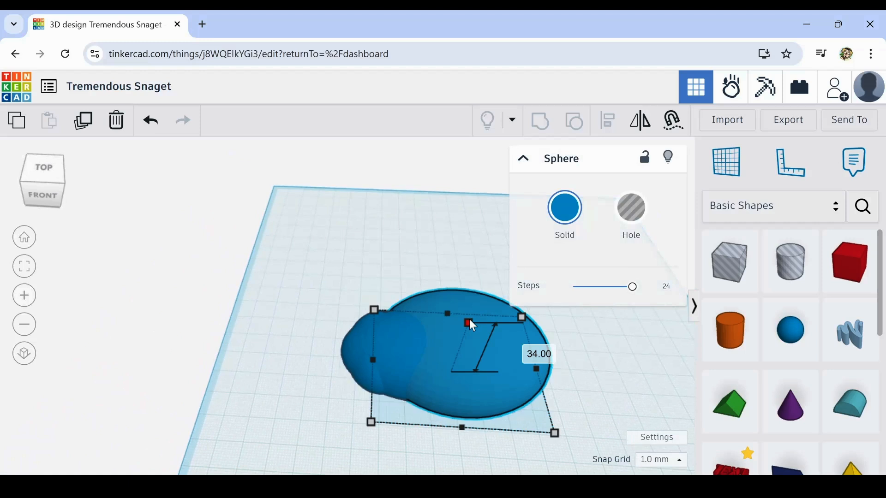
drag(467, 323, 469, 324)
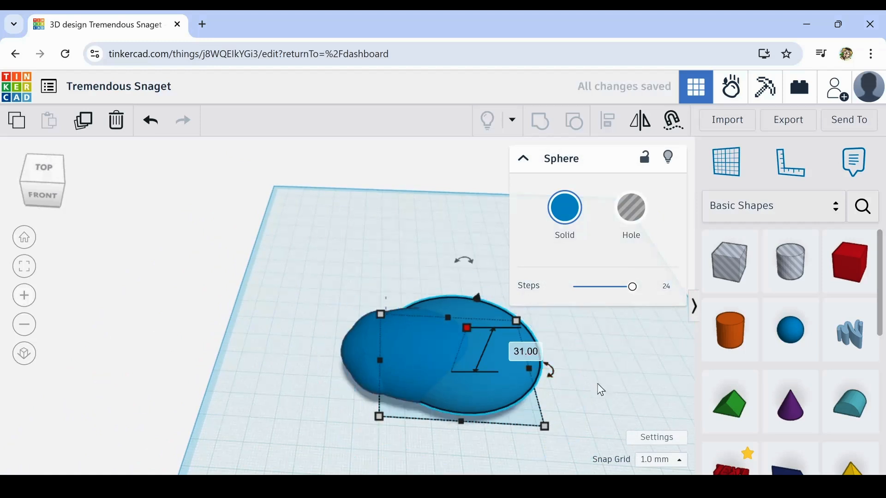
- Align all three spheres on their common centre line in the front-to-back direction
drag(254, 281, 430, 369)
click(608, 121)
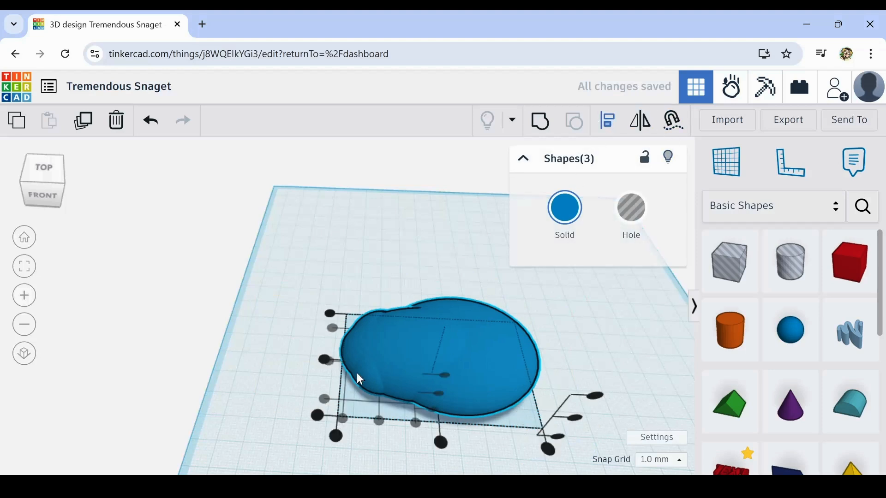
click(323, 362)
click(251, 360)
right_drag(251, 359, 279, 343)
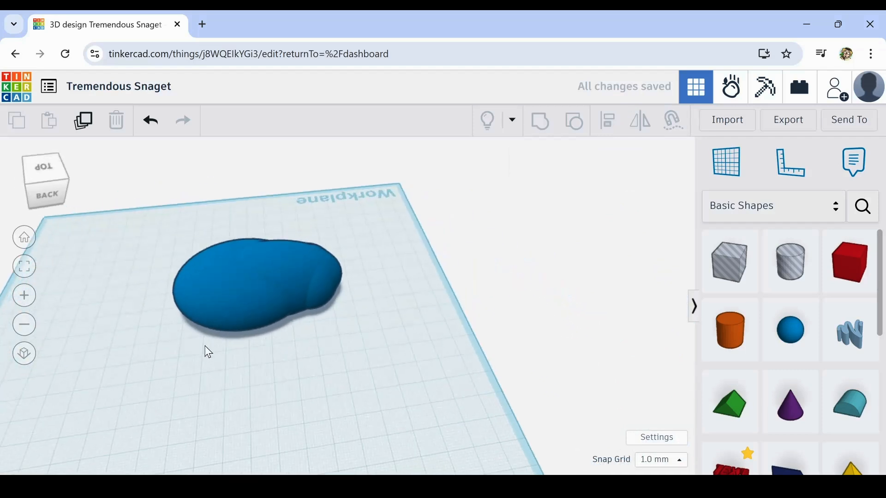
right_drag(208, 352, 396, 355)
scroll(393, 354, up, 1)
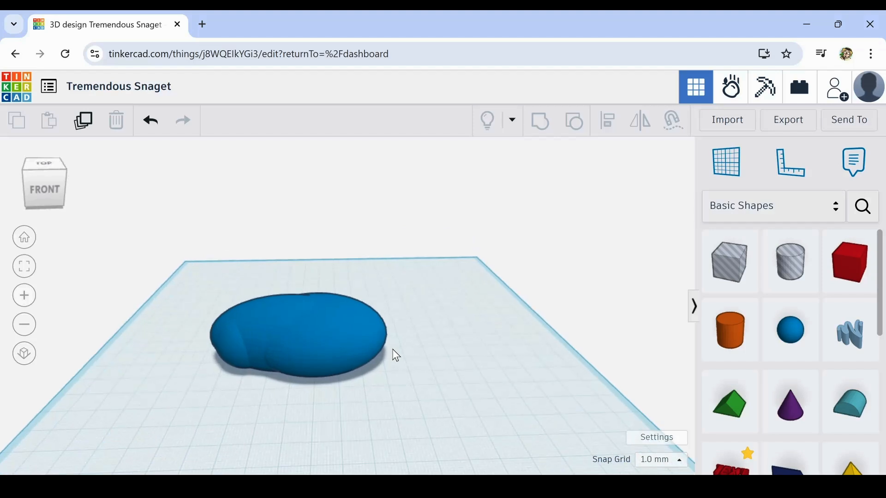
- Move the three-sphere body together about 68 mm left and 30 mm toward the back, and clear the selection
click(253, 322)
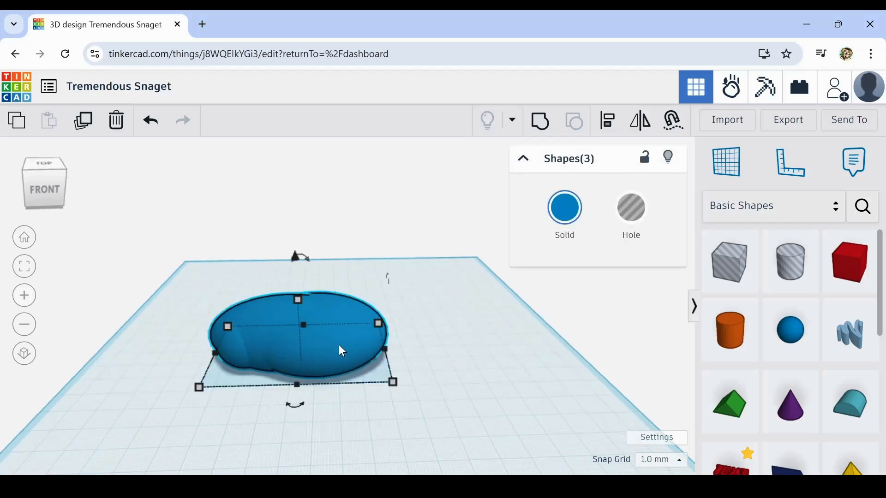
drag(339, 345, 183, 310)
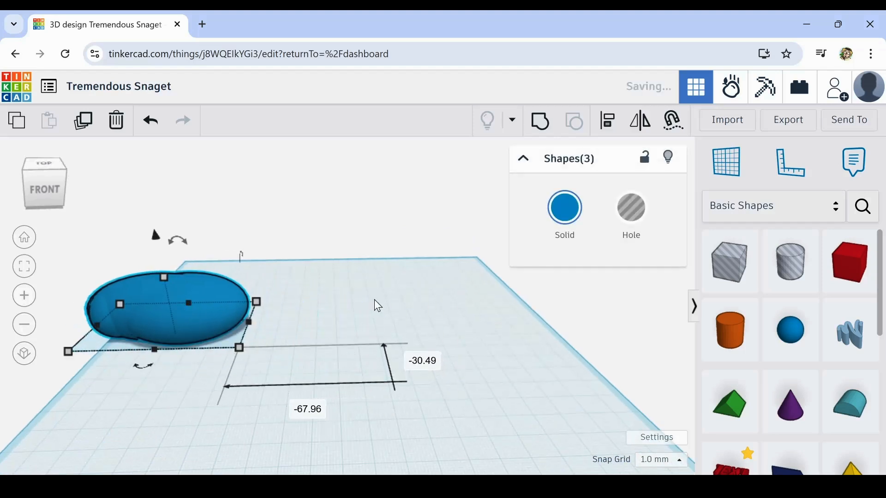
click(508, 352)
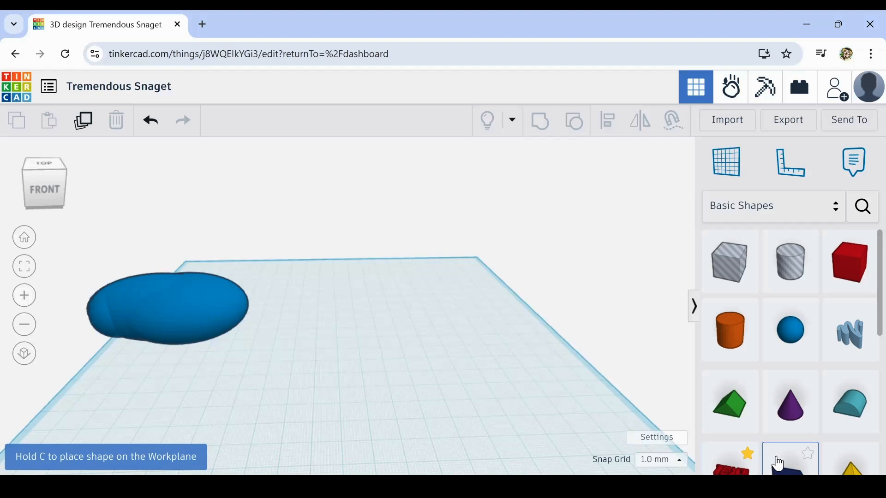
- Add a wedge, rotate it so its triangular side faces front, enlarge it and reduce its depth to about 12 mm
drag(779, 463, 353, 355)
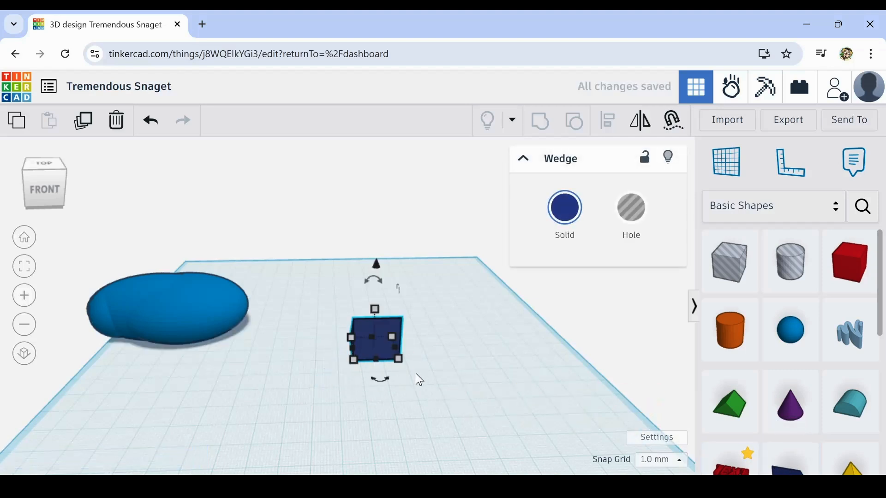
drag(383, 380, 378, 349)
shift+drag(370, 310, 371, 285)
drag(378, 357, 371, 344)
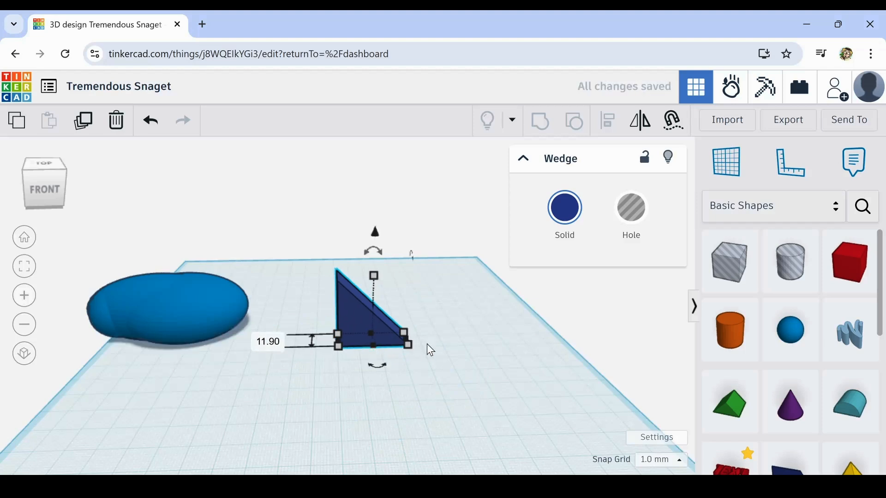
- Add a cylinder beside the wedge's vertical edge and set its sides to 64
click(725, 336)
click(308, 353)
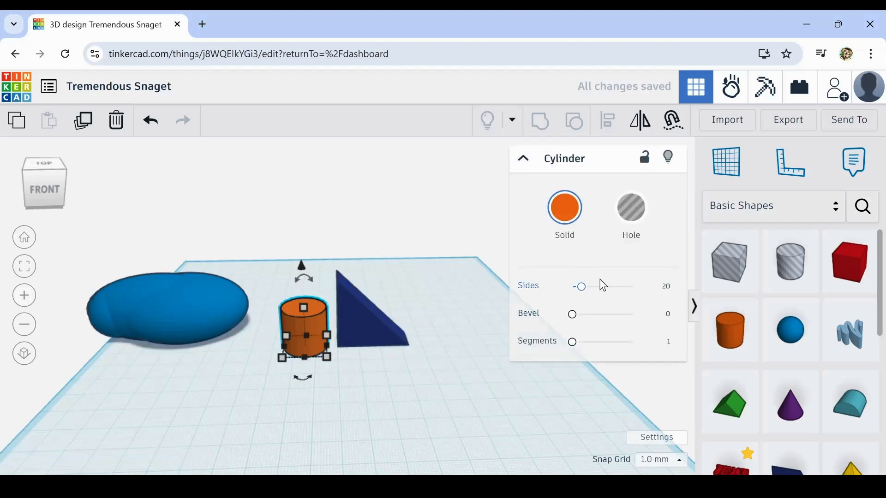
drag(579, 284, 649, 293)
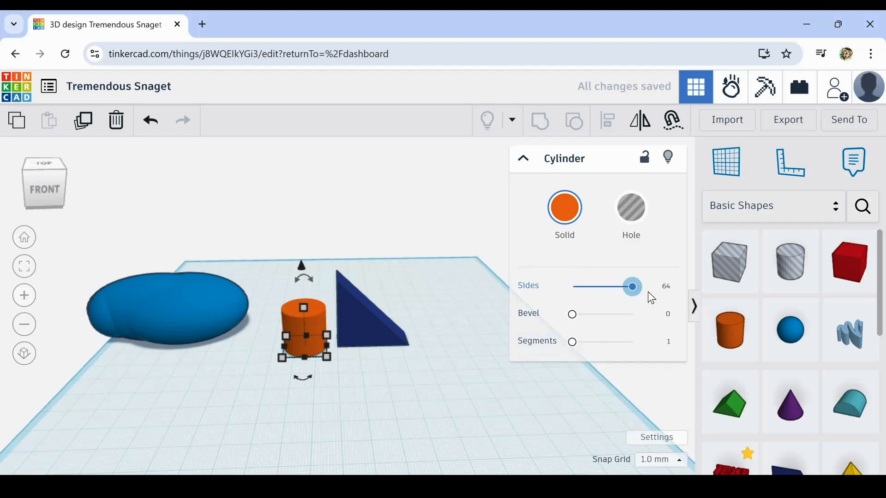
click(297, 264)
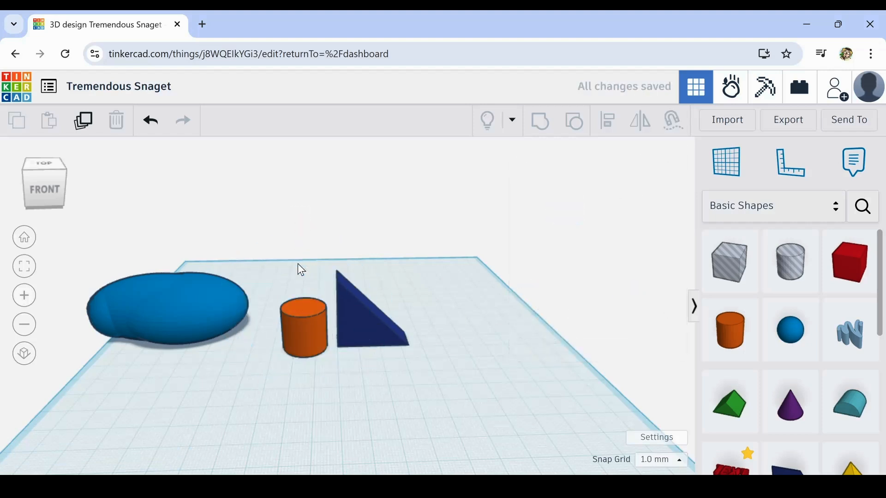
- Raise the cylinder off the workplane and place it against the upper part of the wedge's vertical edge
scroll(303, 309, up, 2)
click(305, 309)
drag(302, 262, 337, 278)
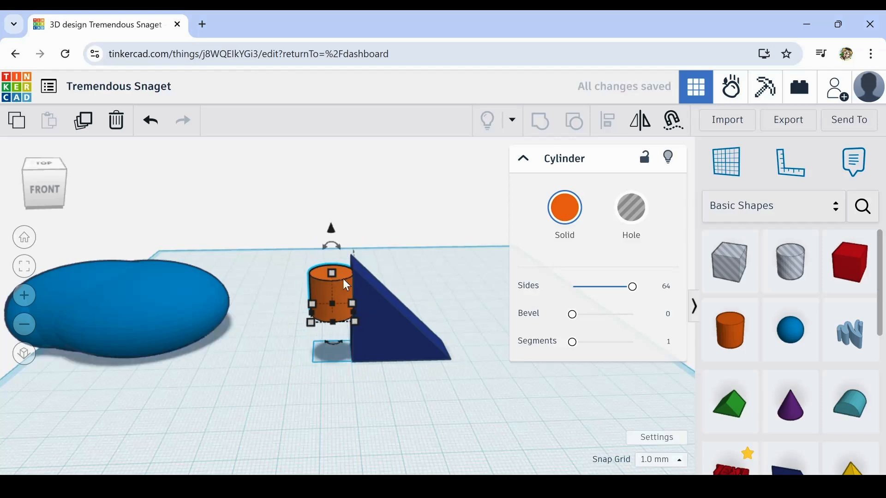
- Narrow the wedge's thickness so it becomes a thin plate next to the cylinder
right_drag(405, 312, 333, 345)
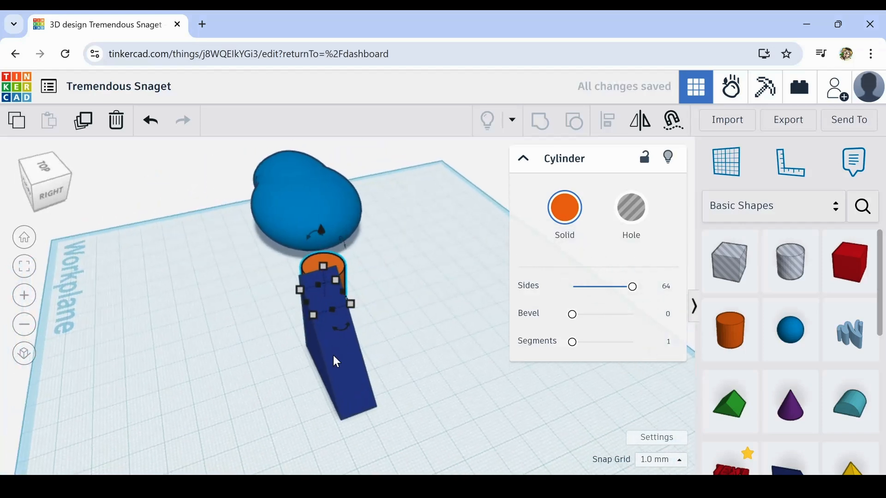
click(333, 355)
drag(325, 397, 340, 366)
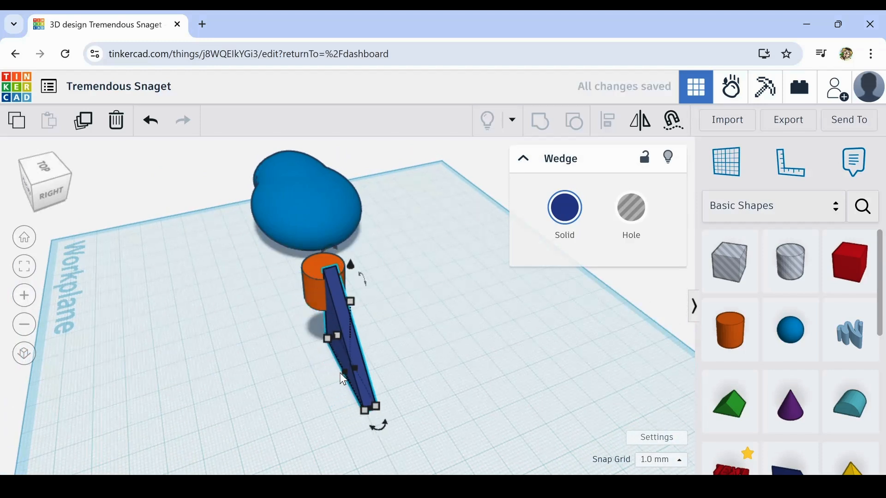
- Stretch the cylinder upward to a height of 17 mm
click(318, 274)
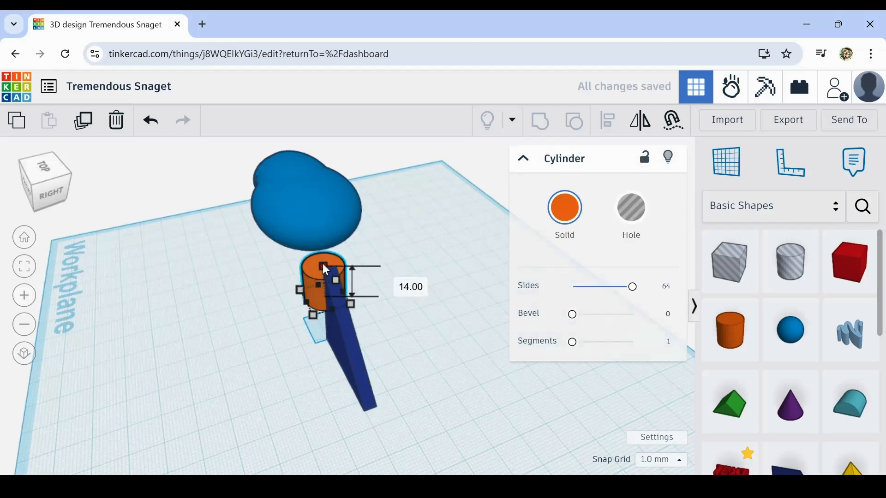
drag(322, 264, 328, 258)
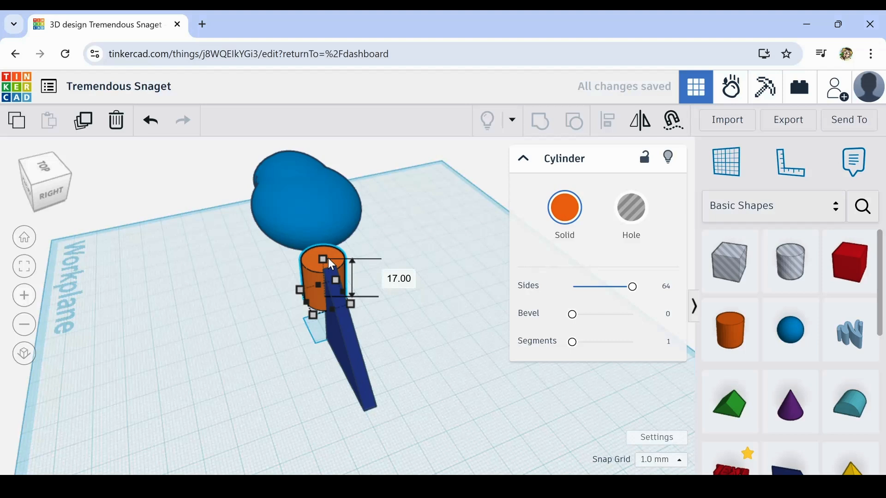
click(270, 309)
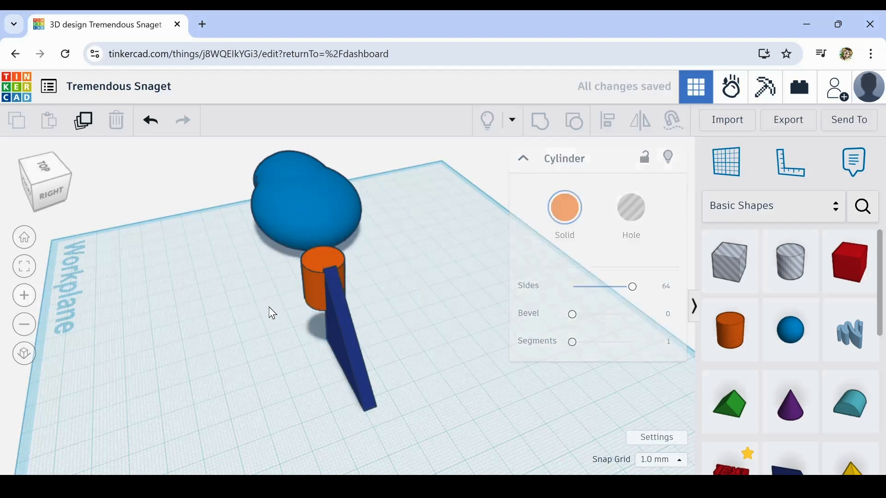
- Duplicate the cylinder in place, turn the copy into a hole and enlarge it slightly
click(320, 280)
click(90, 130)
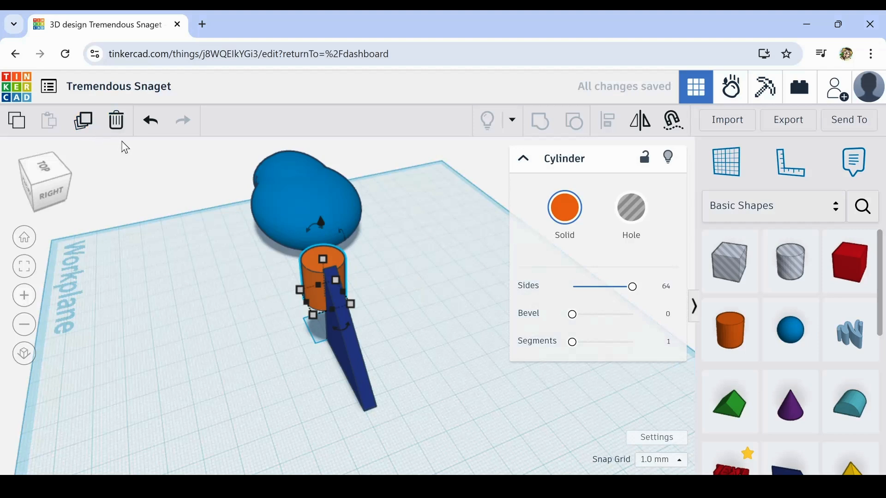
click(636, 214)
scroll(331, 255, up, 3)
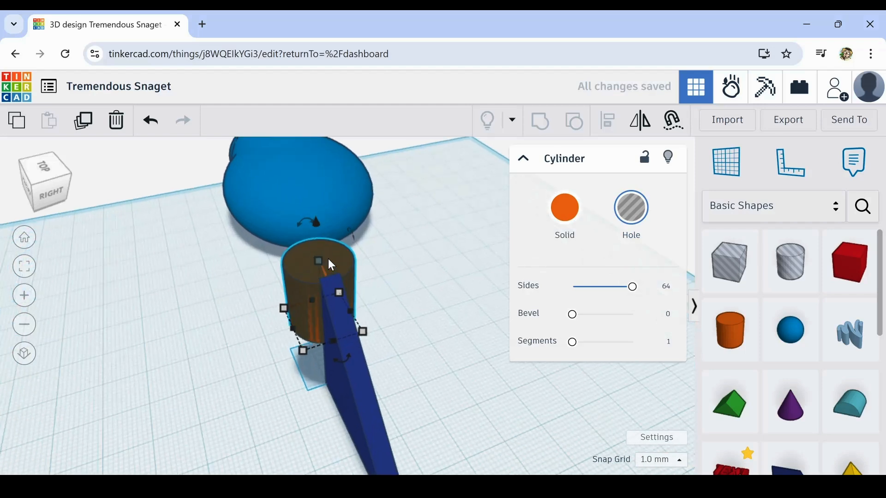
mouse_move(319, 260)
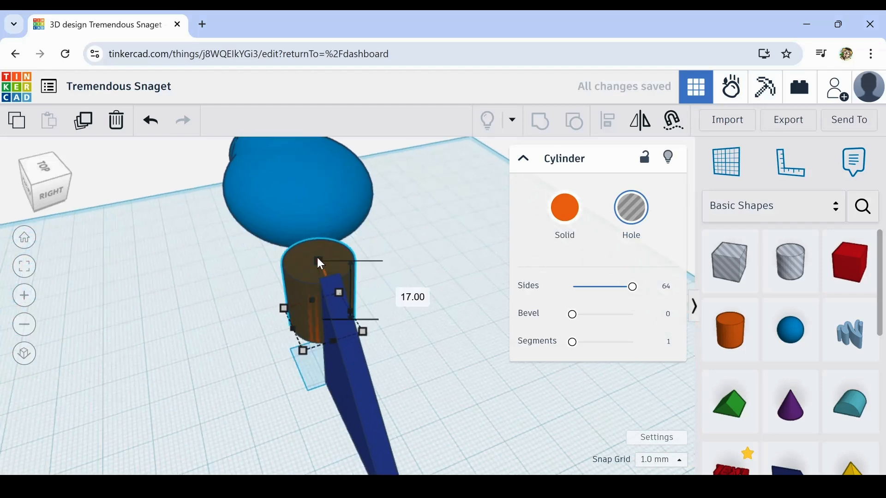
drag(318, 258, 318, 256)
click(183, 374)
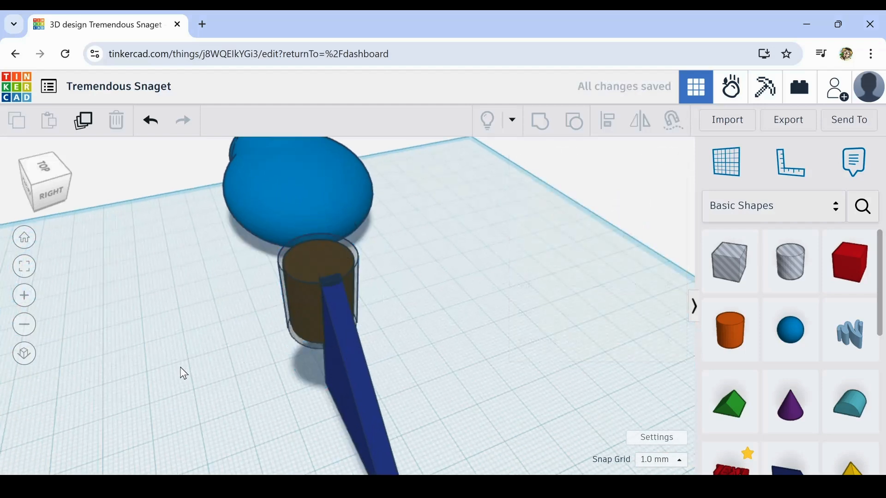
- Align the wedge and the two cylinders with each other
right_drag(184, 374, 358, 334)
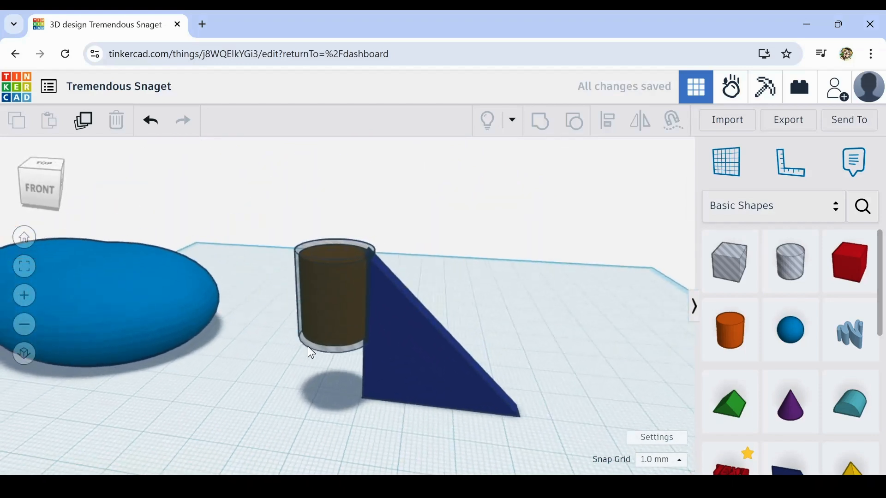
right_drag(312, 353, 316, 380)
drag(557, 352, 276, 375)
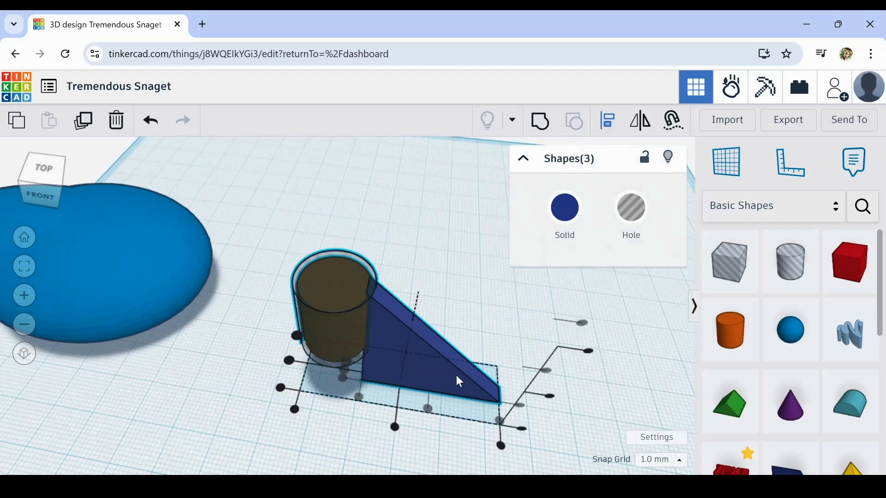
click(211, 397)
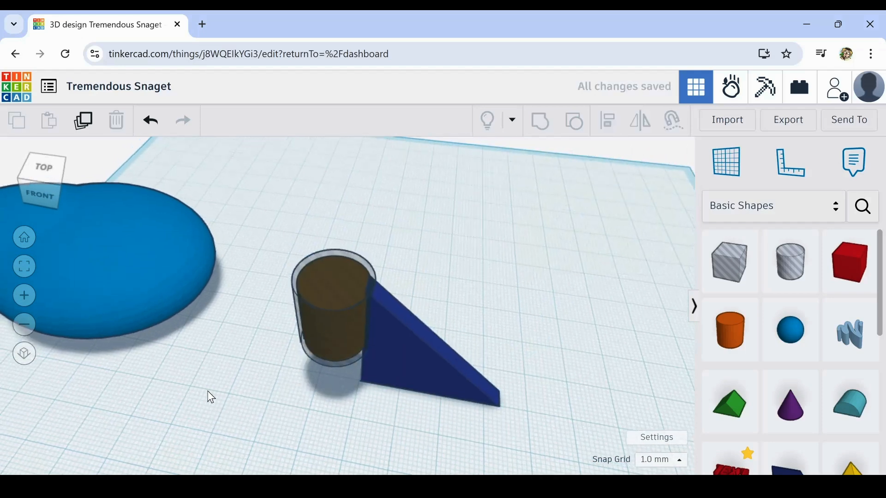
- Move the wedge and both cylinders about 68 mm toward the back of the workplane and scale them down proportionally
right_drag(211, 397, 260, 272)
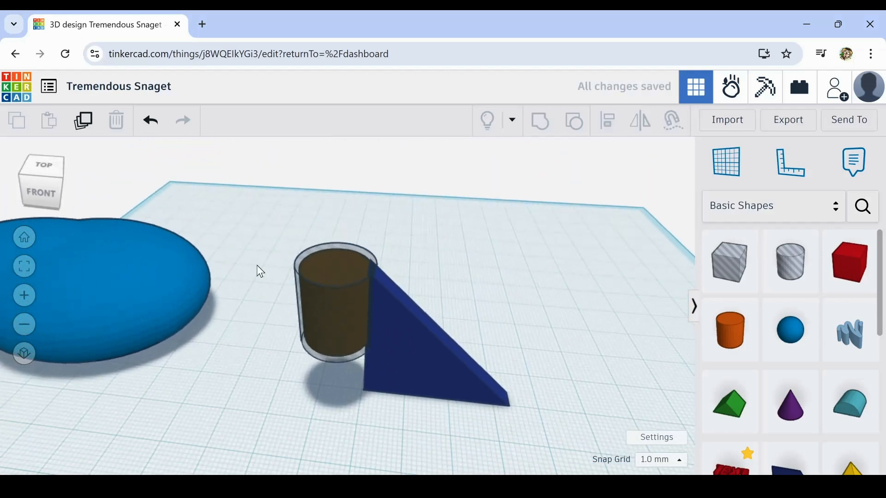
drag(257, 247, 527, 428)
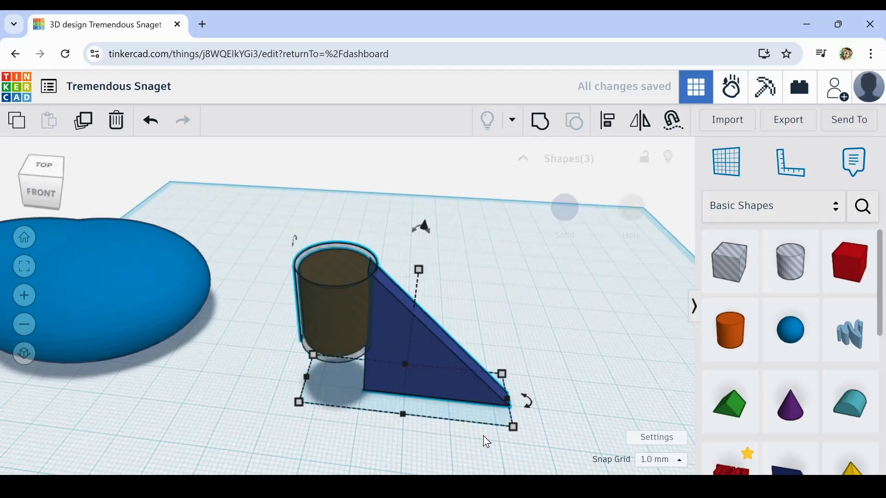
right_drag(485, 438, 587, 363)
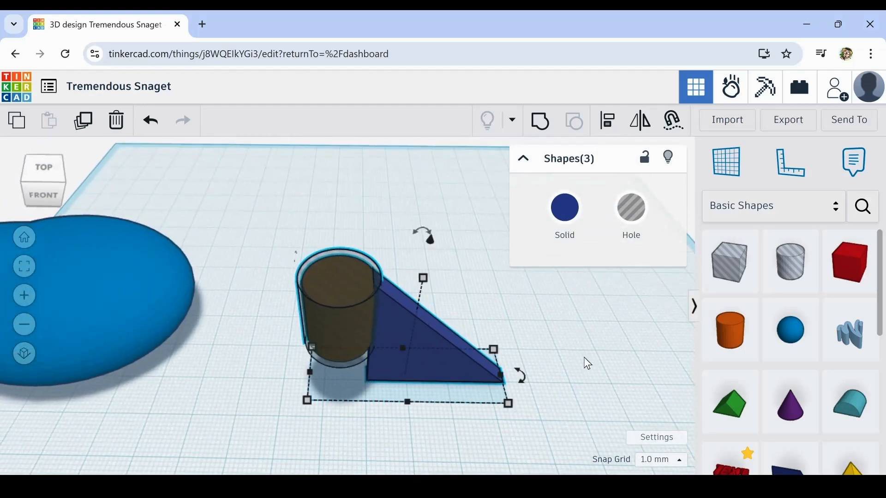
scroll(588, 364, down, 3)
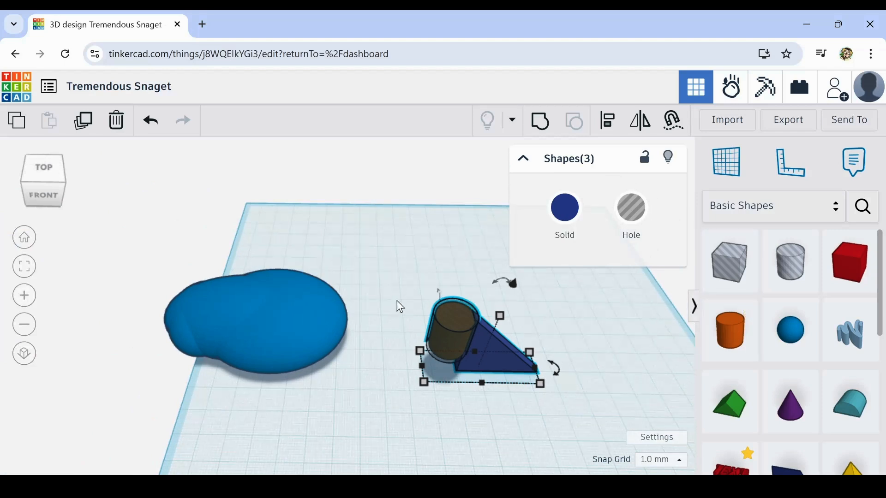
drag(400, 306, 569, 426)
drag(505, 362, 449, 250)
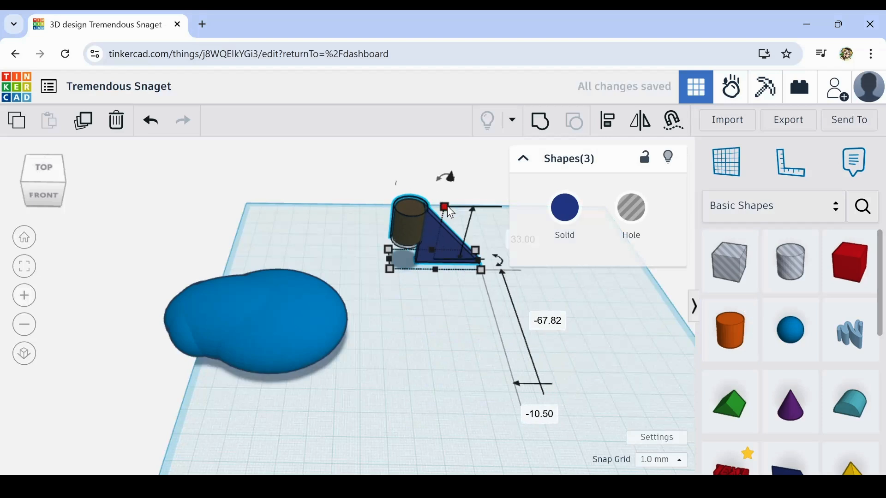
shift+drag(446, 206, 440, 222)
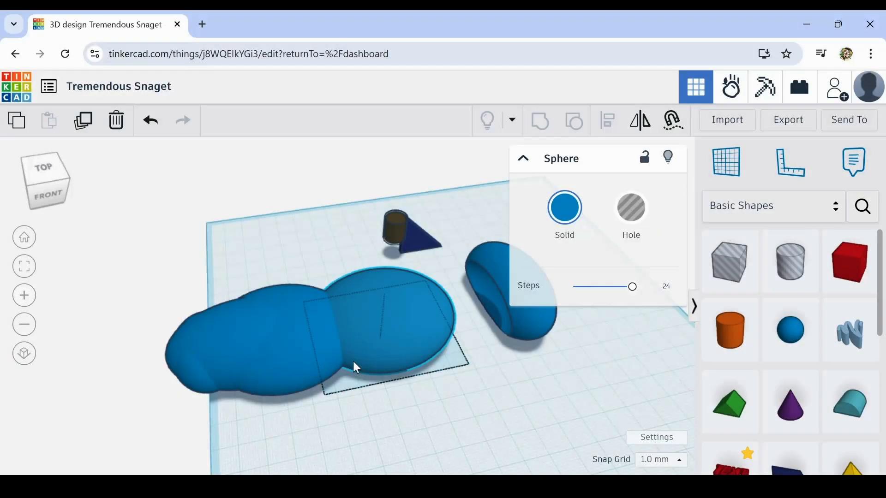
- Delete the extra sphere overlapping the right end of the body
click(354, 363)
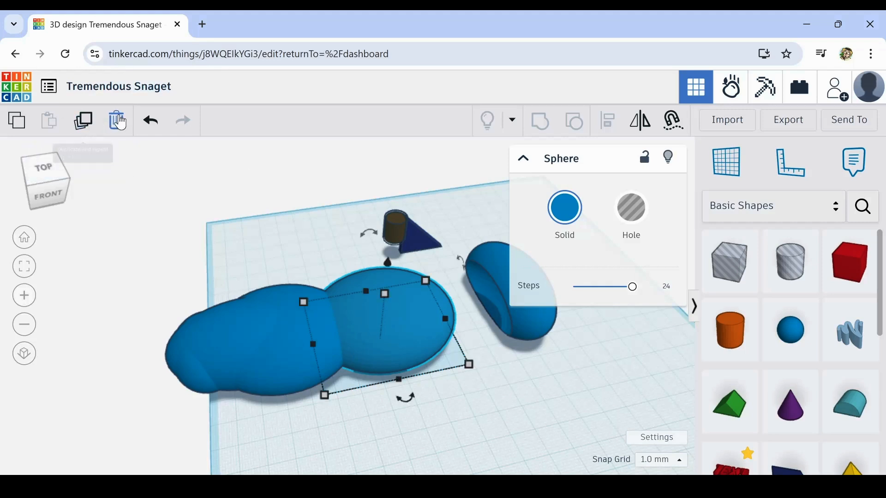
key(Delete)
- Add a roof shape beside the body, stand it upright and enlarge its footprint to 23 by 46 mm
drag(730, 401, 398, 316)
right_drag(427, 383, 397, 365)
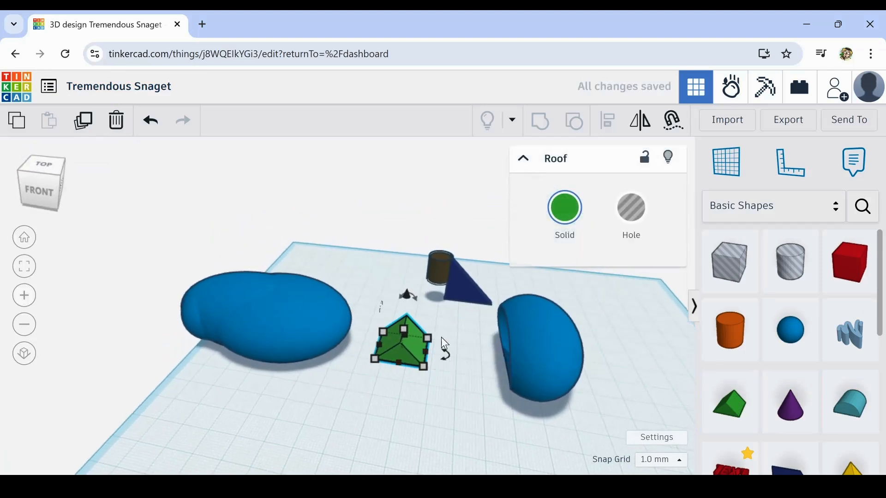
drag(446, 360, 365, 316)
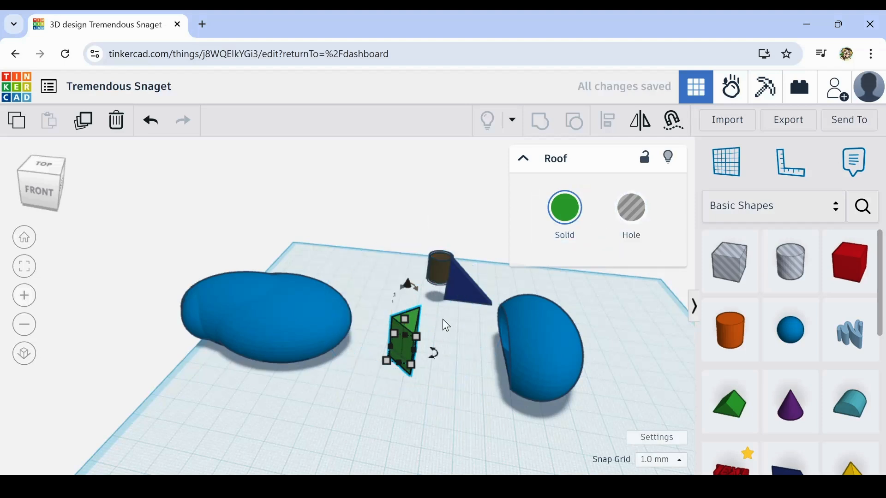
drag(412, 366, 440, 417)
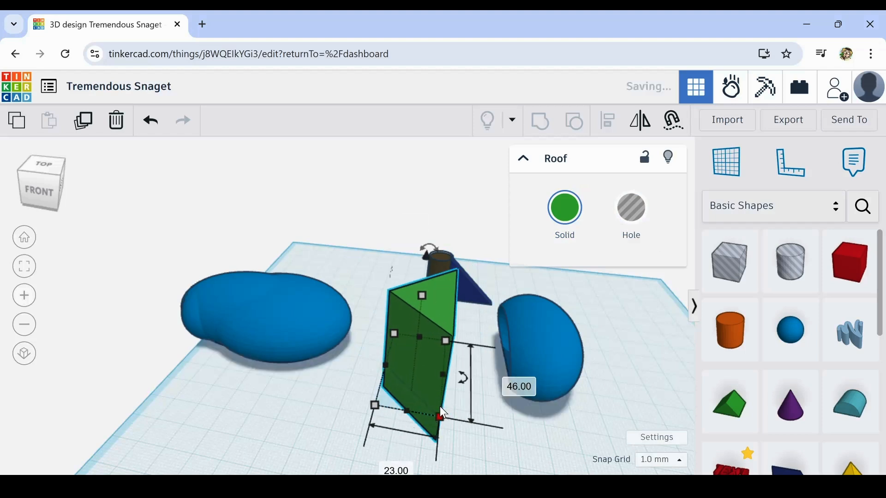
- Turn the roof into a hole and move it 32 mm left so it overlaps the body's right end
click(641, 220)
mouse_move(422, 351)
mouse_down()
mouse_move(354, 313)
mouse_move(337, 324)
mouse_move(344, 336)
mouse_up()
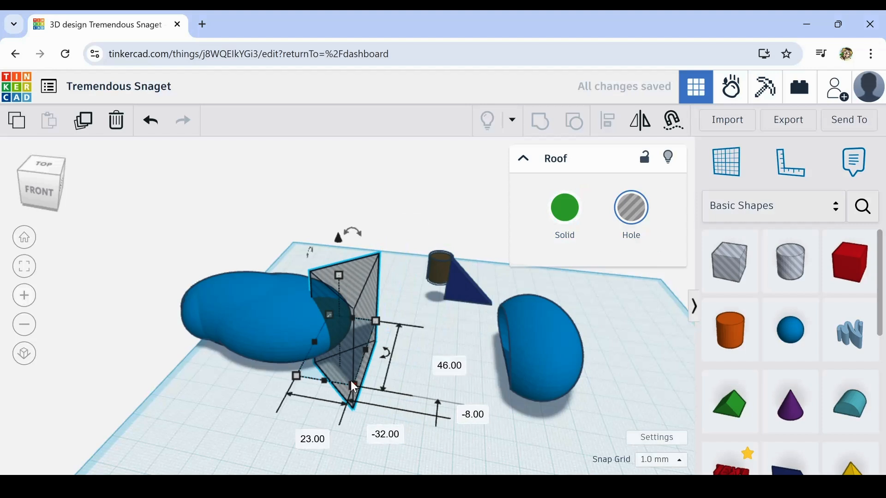
- Widen the roof hole front to back and shift it so it spans the full width of the body's end
drag(327, 379, 308, 449)
drag(354, 379, 365, 351)
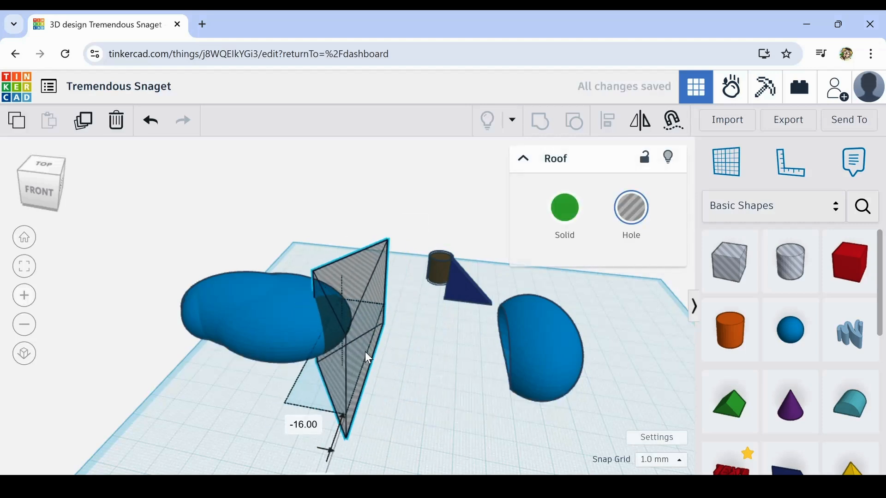
right_drag(420, 369, 442, 417)
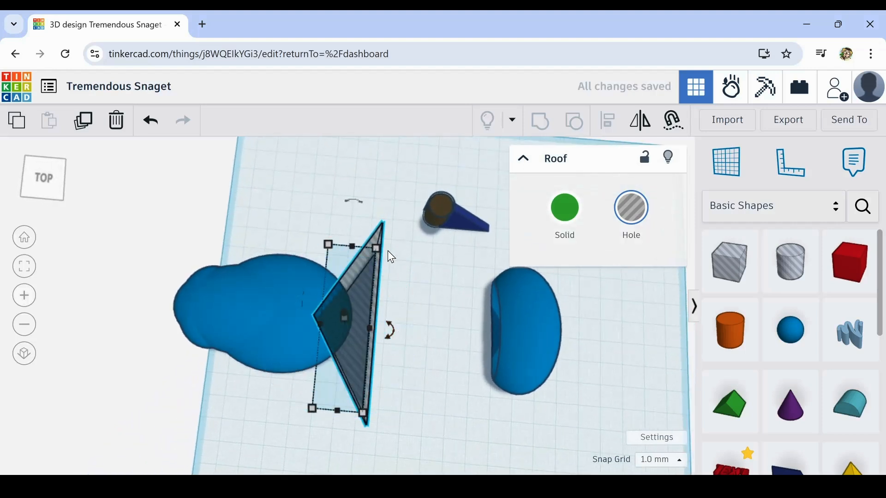
drag(353, 246, 352, 220)
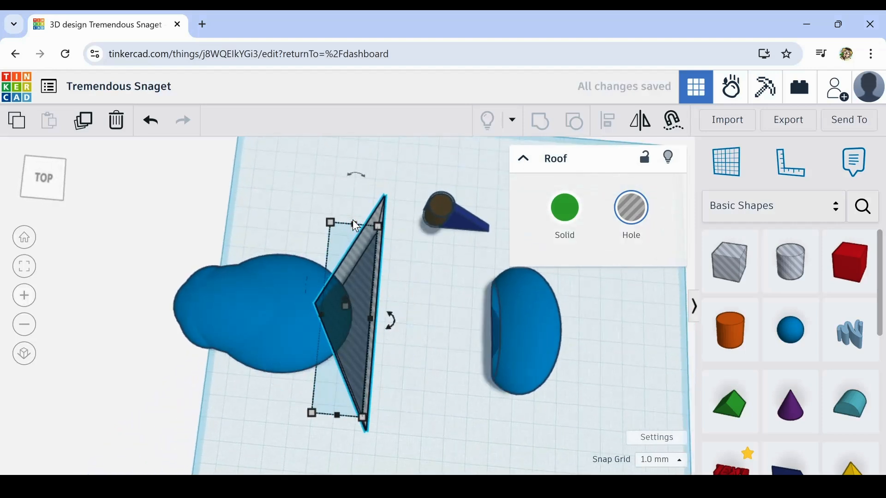
- Check the alignment of the body's two spheres and nudge the large sphere 1 mm to the right
shift+click(308, 323)
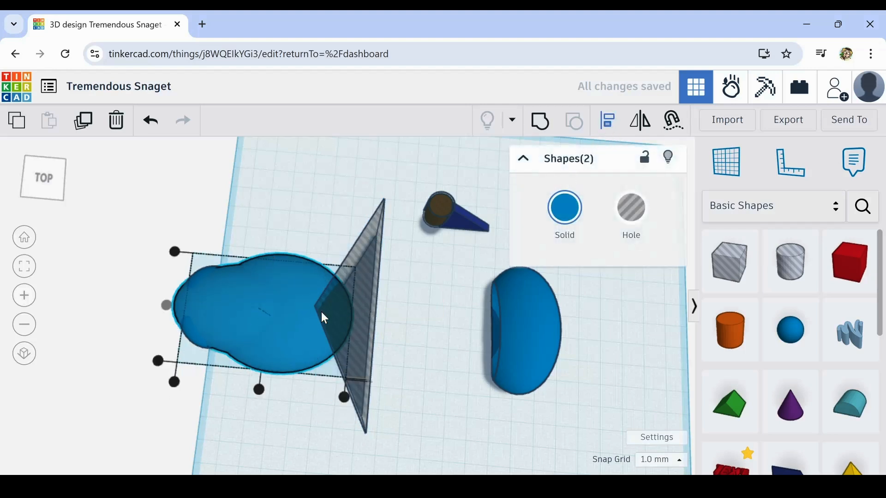
click(328, 216)
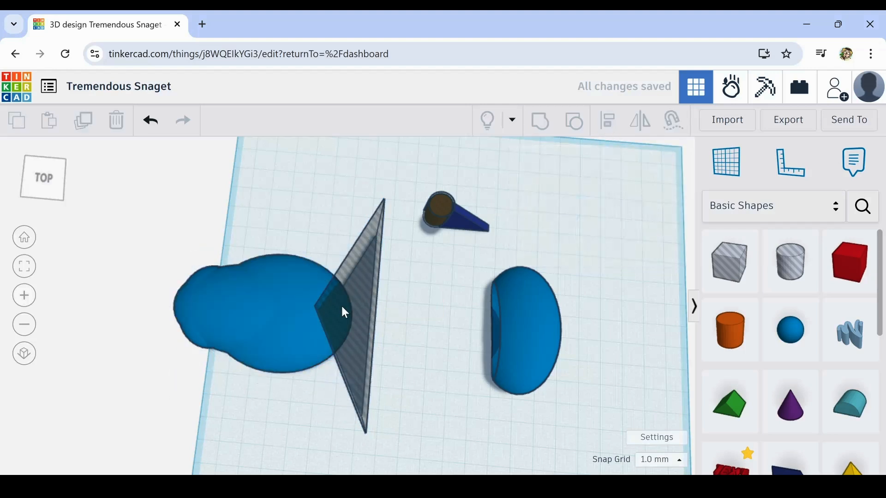
click(306, 347)
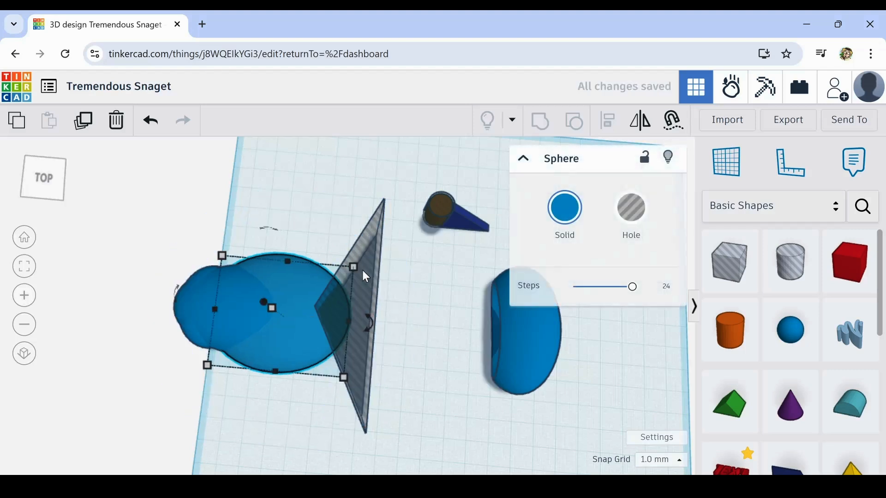
key(Right)
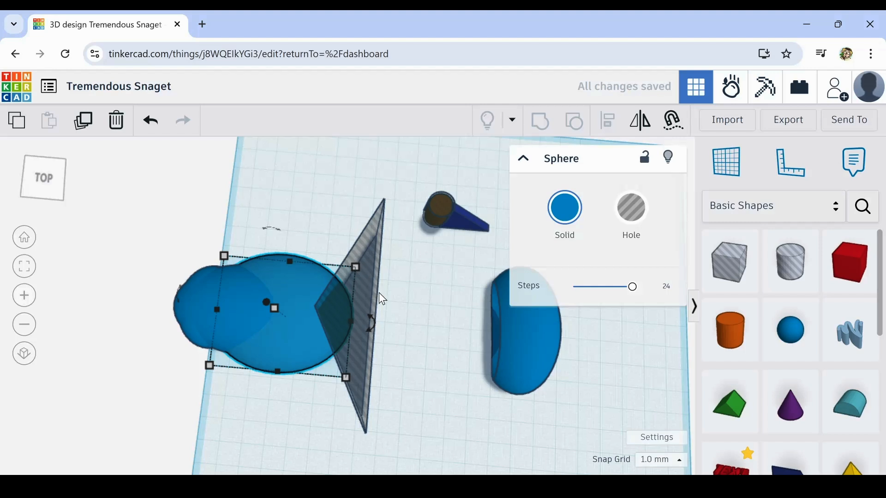
- Move the roof hole 3 mm left so it cuts deeper into the body's right end
click(381, 312)
click(375, 308)
key(Left)
key(Left)
key(Left)
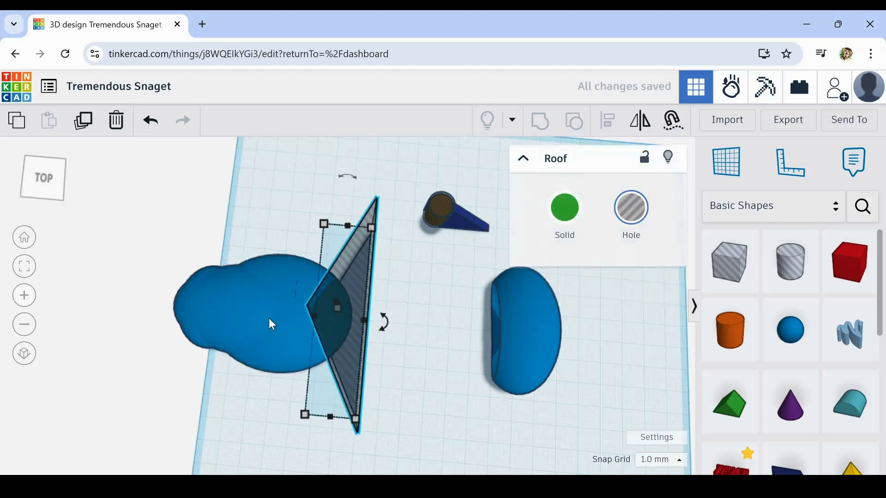
- Group both body spheres with the roof hole to cut a V-shaped notch into the body's end
shift+click(296, 341)
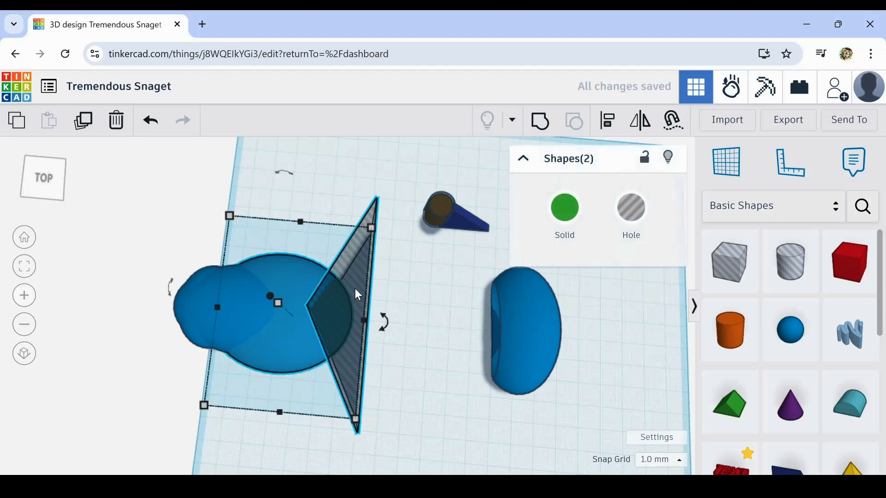
click(538, 130)
right_drag(429, 364, 413, 343)
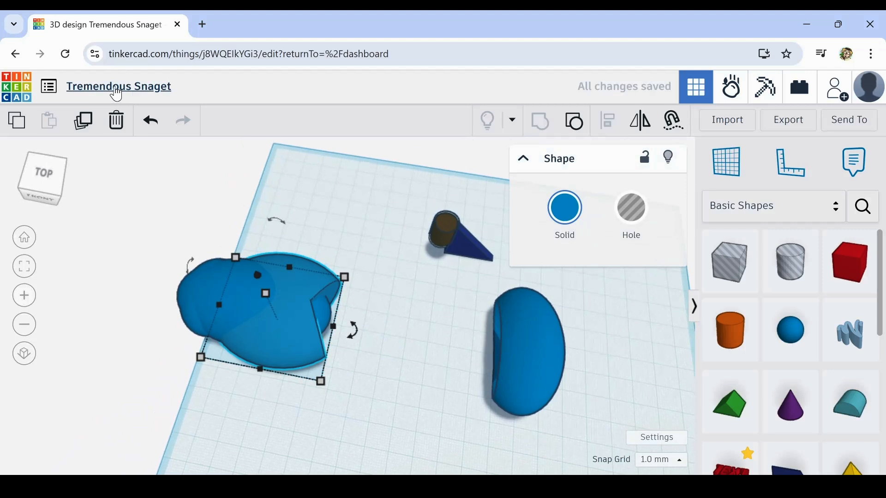
click(153, 125)
click(323, 342)
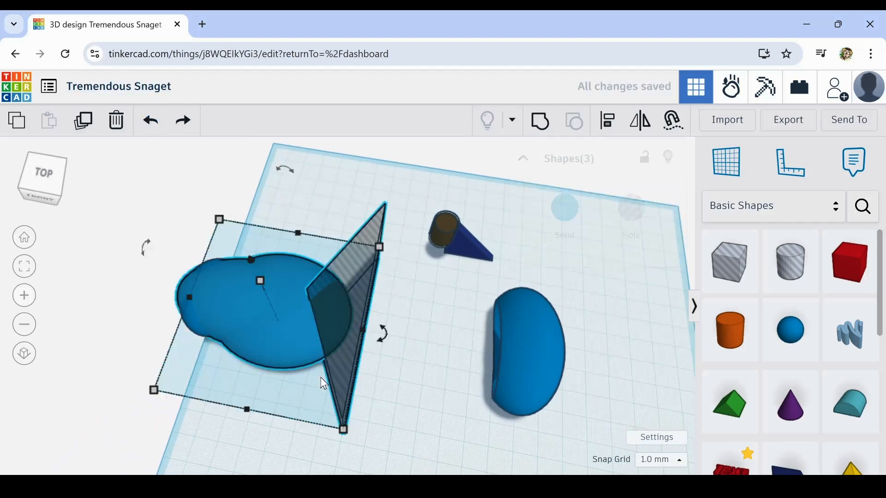
click(536, 131)
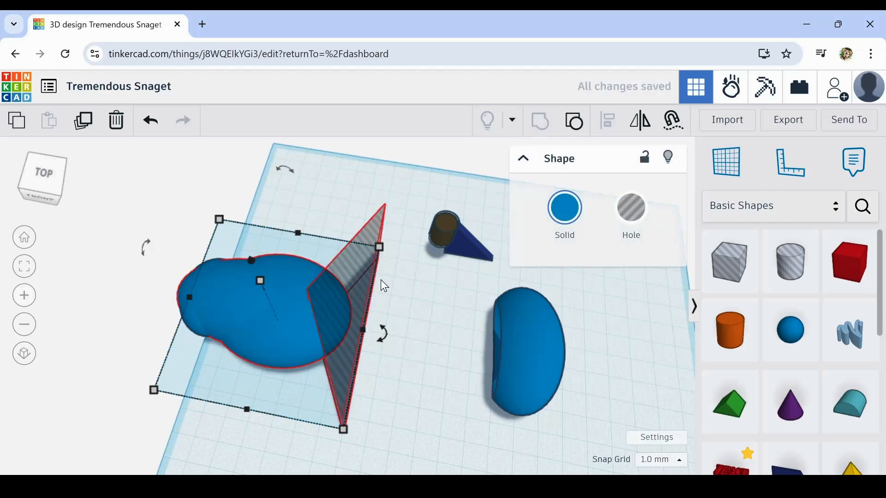
- Move the wedge-and-cylinder part over to the body and nudge it into the notch with the wedge pointing outward
right_drag(365, 331, 509, 276)
drag(469, 268, 354, 314)
scroll(337, 312, up, 4)
key(Left)
key(Left)
key(Down)
key(Right)
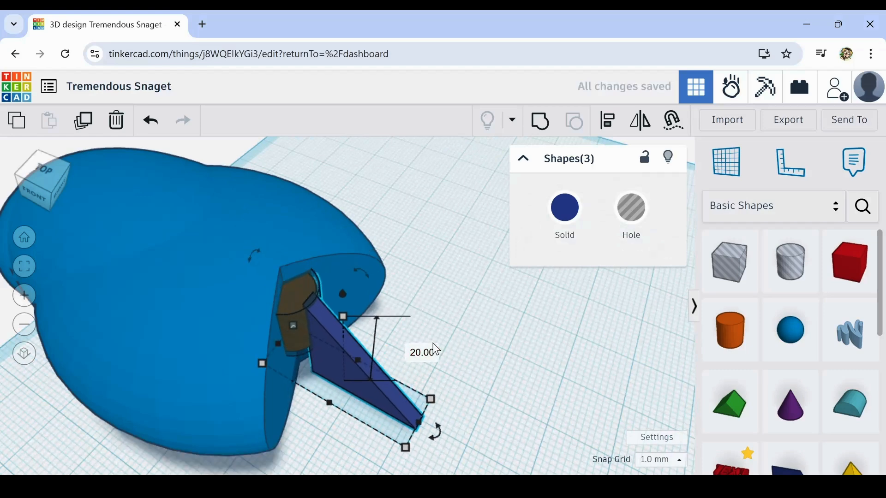
- Try to centre the wedge-and-cylinder part on the notched body with Align, and undo that alignment
right_drag(433, 346, 320, 368)
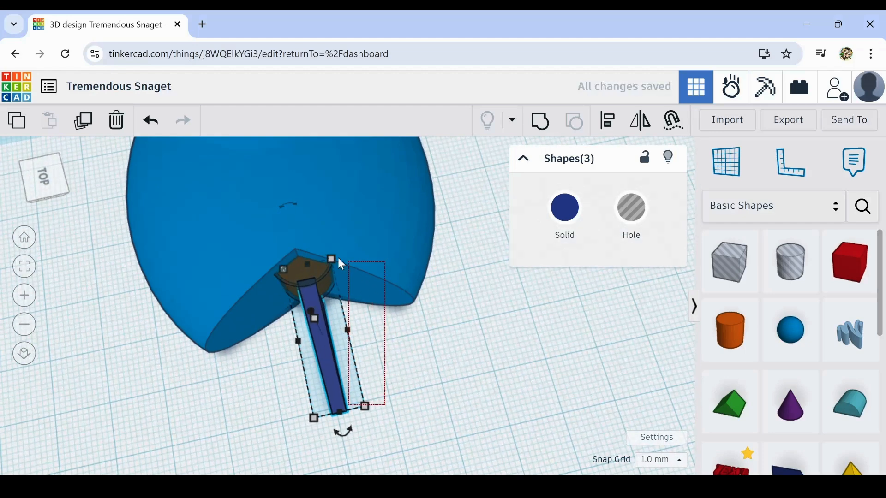
shift+click(259, 263)
click(607, 120)
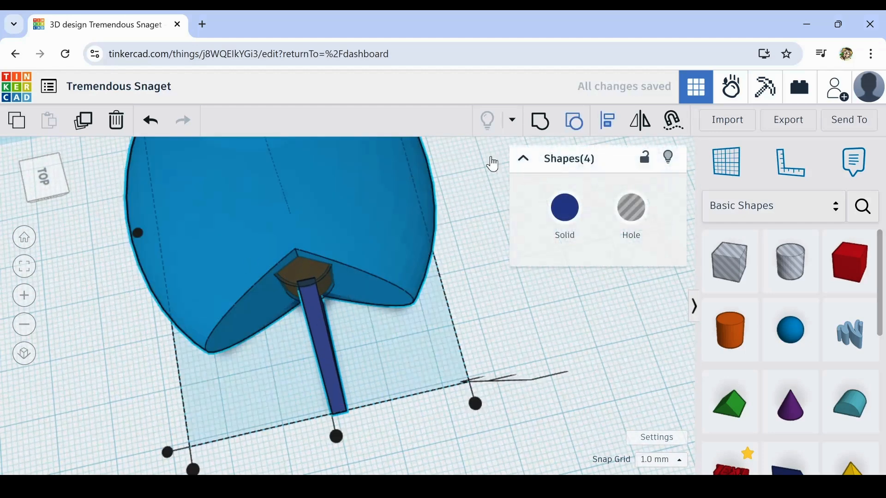
click(319, 353)
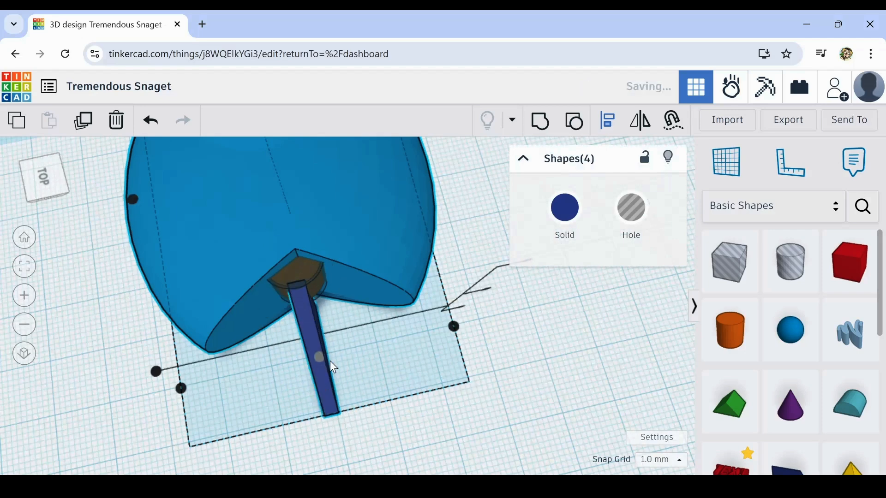
right_drag(326, 465, 349, 406)
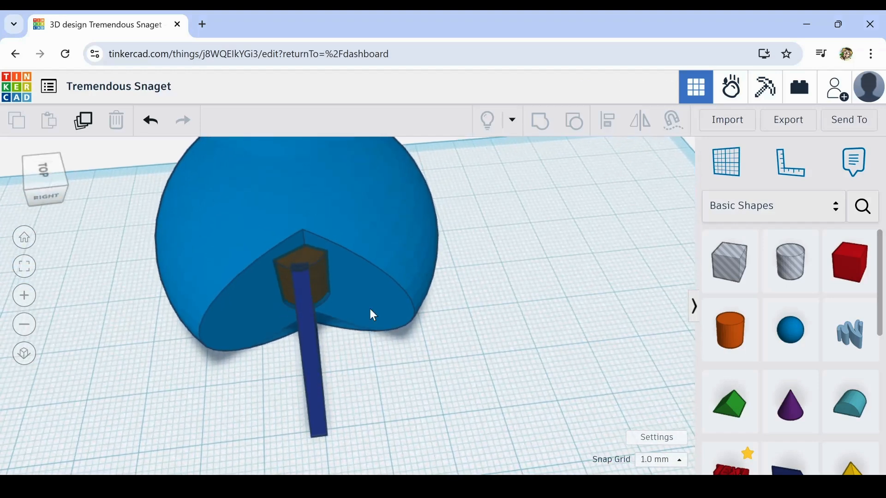
click(392, 299)
click(152, 125)
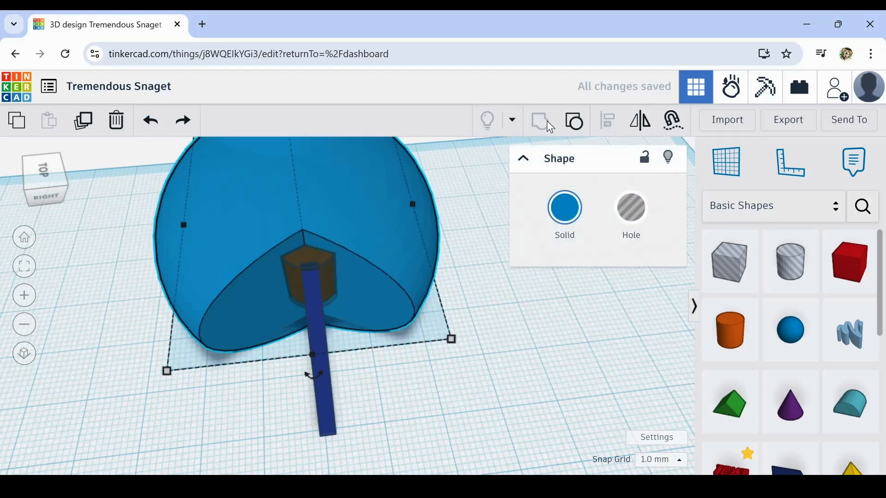
- Ungroup the notched body and centre its spheres, the roof hole and the wedge-and-cylinder part on one another across the body's width
click(576, 122)
click(613, 407)
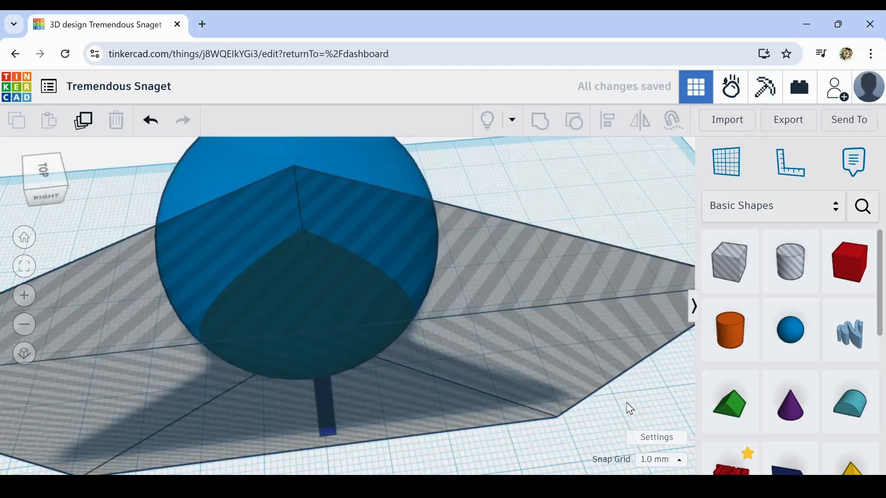
scroll(623, 404, down, 5)
drag(396, 208, 573, 389)
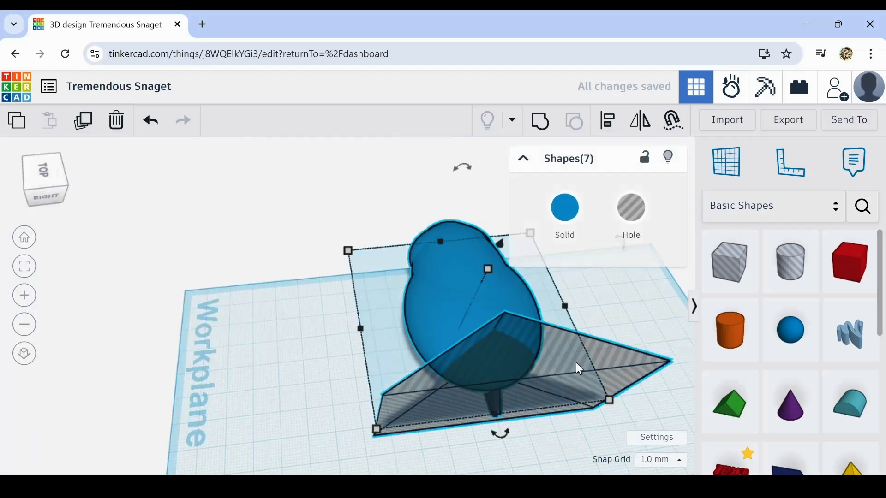
click(607, 131)
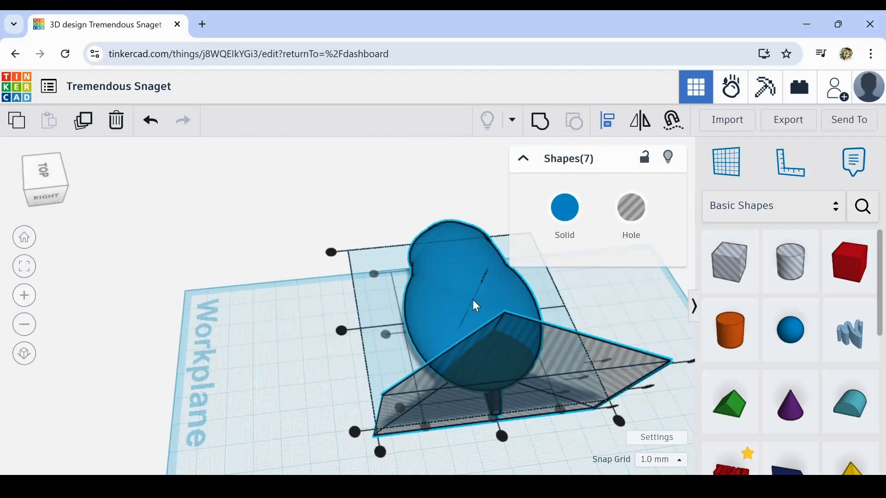
click(493, 418)
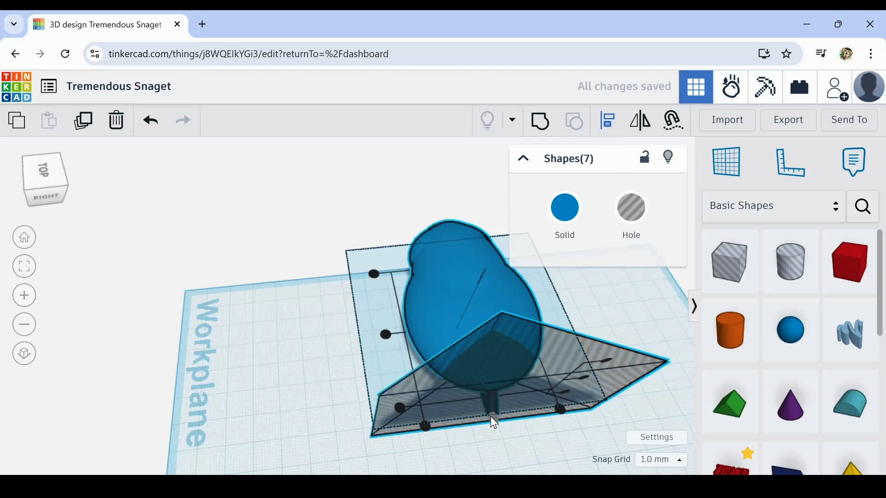
click(546, 454)
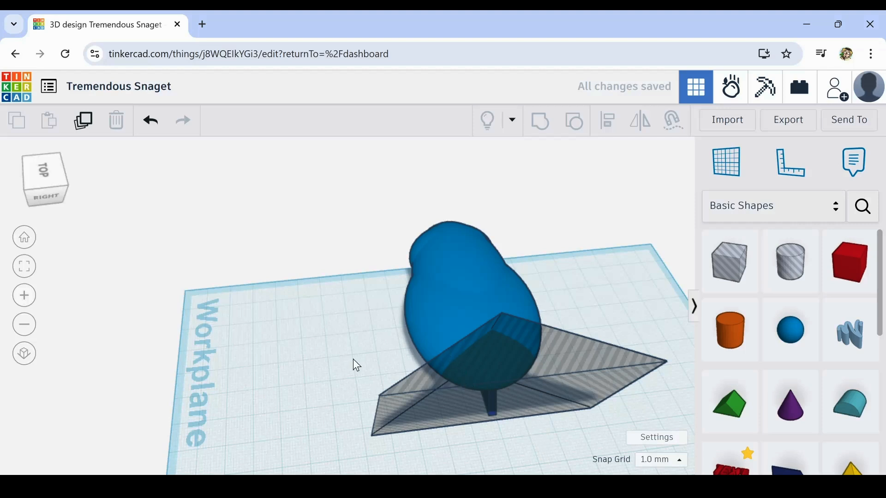
- Group the two body spheres with the centred roof hole again, leaving out the wedge-and-cylinder part
right_drag(354, 364, 316, 228)
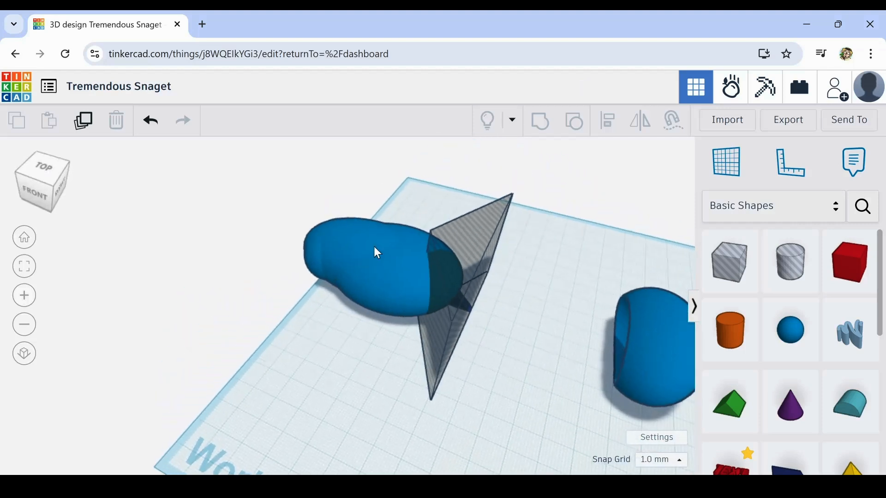
click(395, 236)
shift+click(468, 228)
shift+click(498, 205)
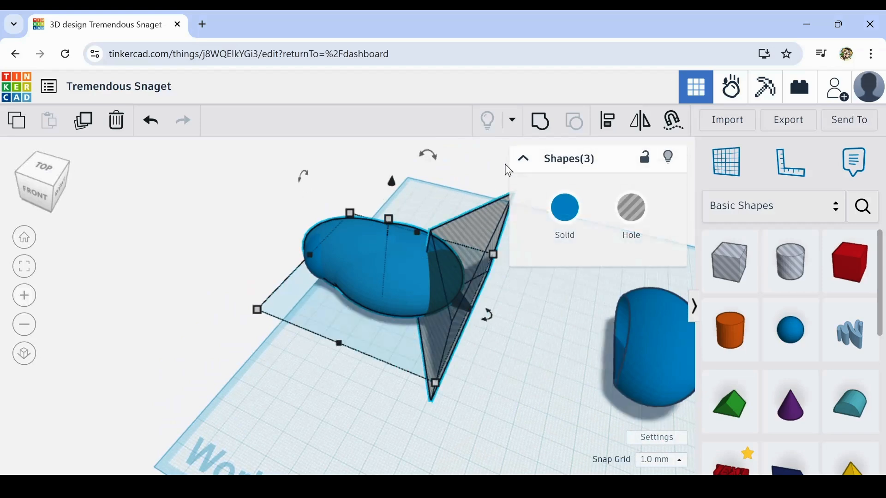
click(539, 122)
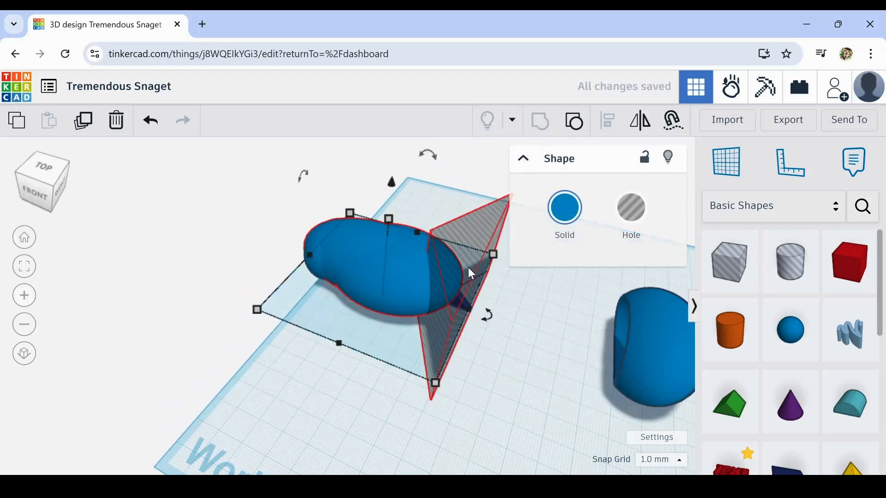
- Select the wedge and its cylinders without the body and seat the part deeper in the notch
right_drag(464, 271, 478, 340)
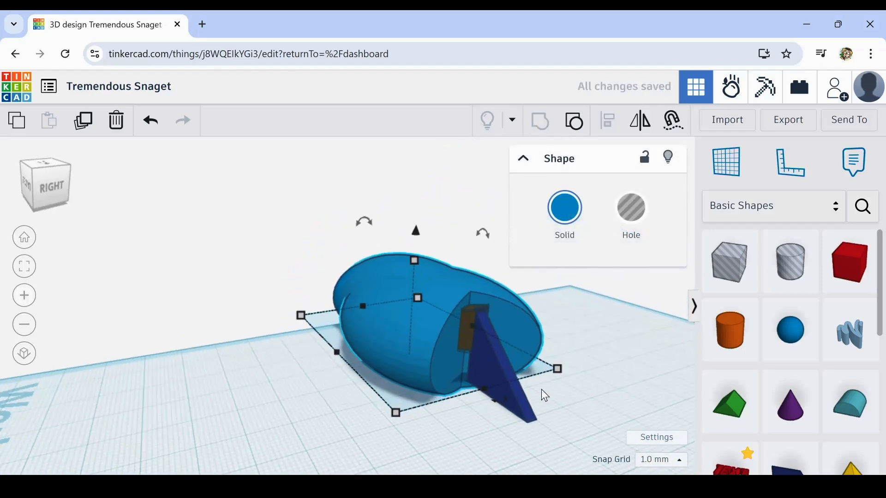
right_drag(541, 389, 492, 430)
scroll(428, 375, up, 5)
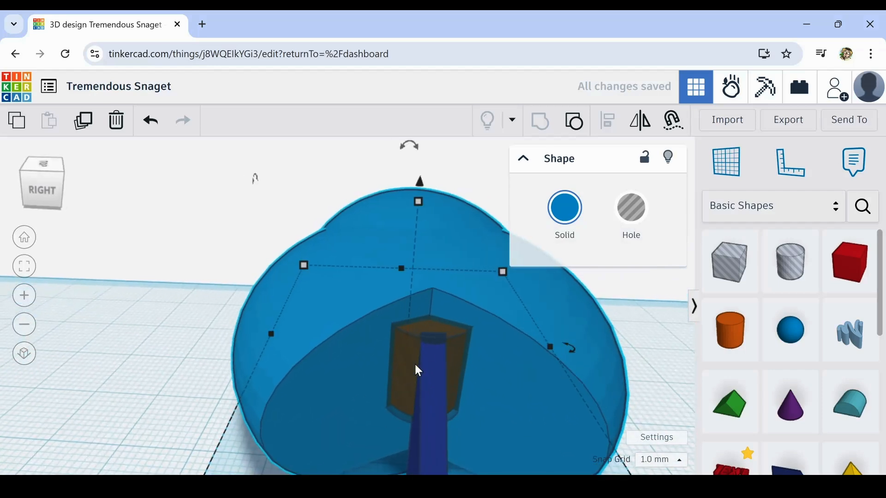
right_drag(437, 378, 437, 389)
click(425, 365)
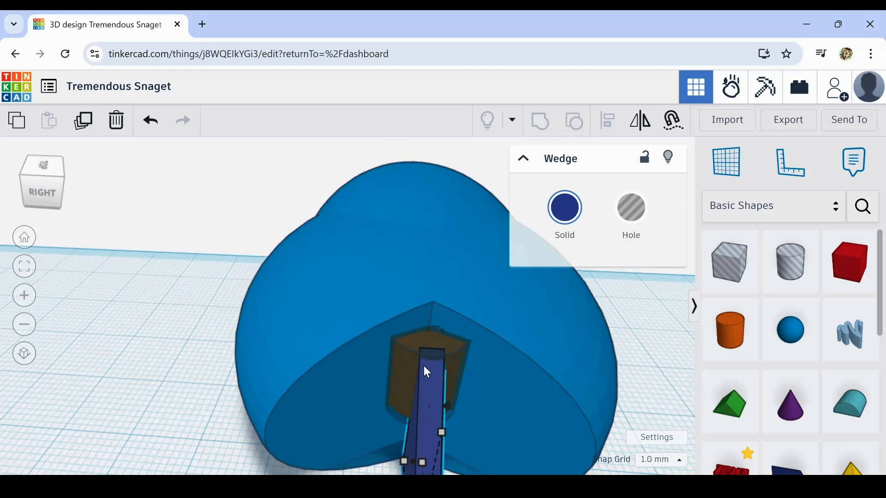
right_drag(413, 358, 492, 273)
drag(448, 328, 448, 329)
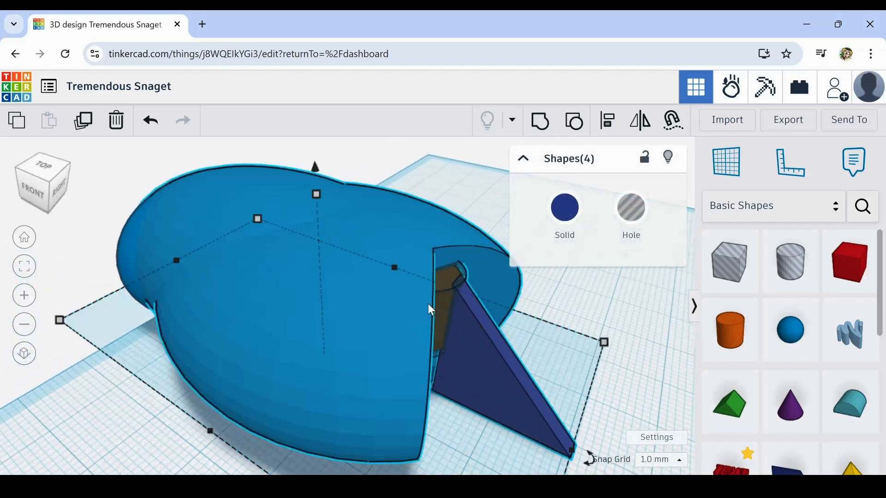
shift+click(426, 304)
right_drag(567, 320, 424, 321)
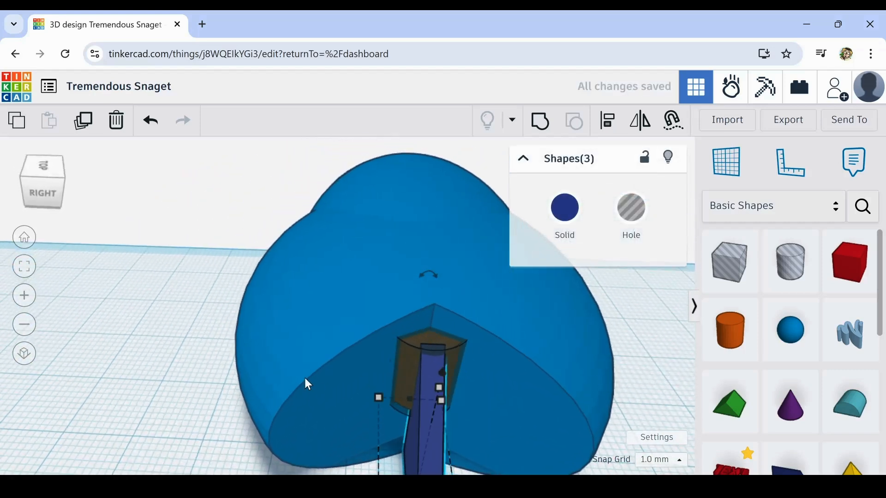
right_drag(302, 377, 368, 362)
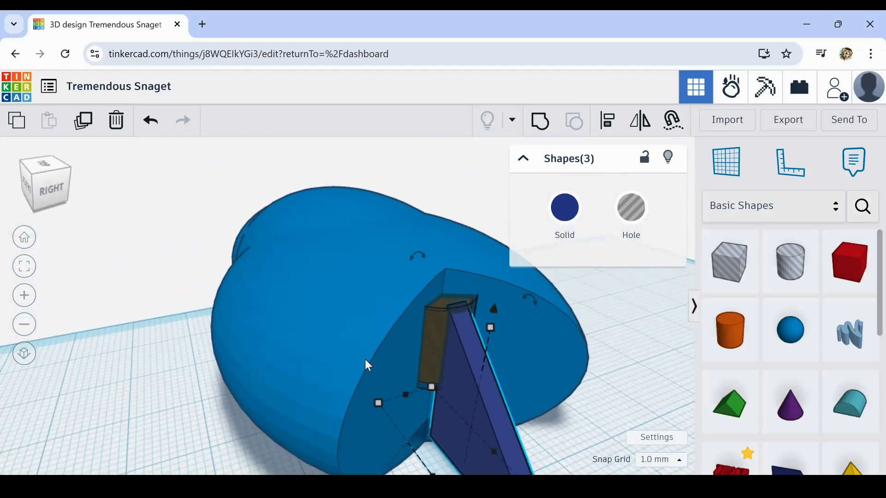
scroll(367, 355, down, 2)
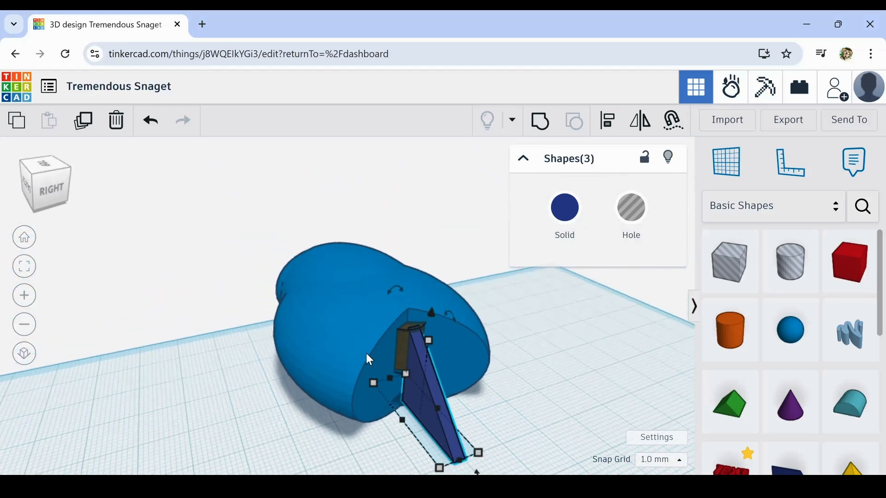
- Move the separate hollow-cut rounded shape about 34 mm left, up to the tip of the wedge
right_drag(514, 385, 687, 396)
click(671, 324)
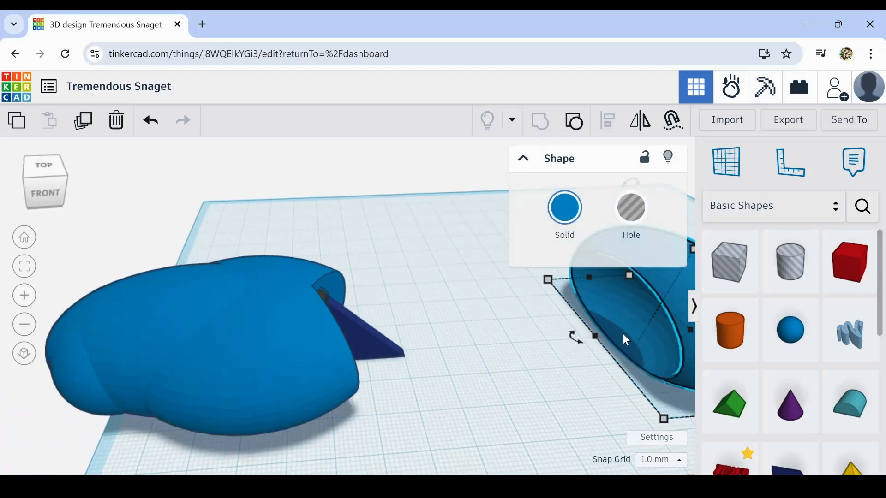
key(Left)
key(Left)
key(Left)
key(Left)
key(Left)
key(Left)
key(Left)
key(Left)
key(Left)
key(Left)
key(Left)
key(Left)
key(Left)
key(Left)
key(Left)
key(Left)
key(Left)
key(Left)
key(Left)
key(Left)
key(Left)
key(Left)
key(Left)
key(Left)
key(Left)
key(Left)
key(Left)
key(Left)
key(Left)
key(Left)
key(Left)
key(Left)
key(Left)
key(Left)
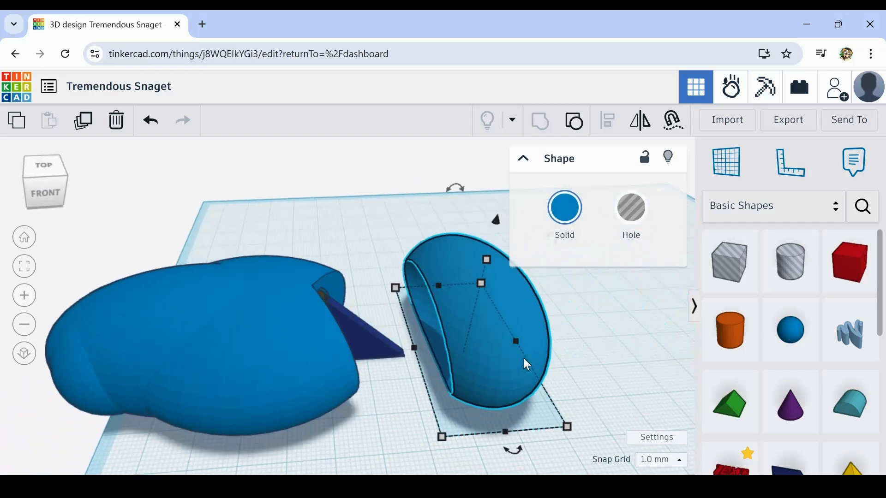
- Rotate the hollow-cut rounded shape about 175° on the workplane and move it behind the notched body
right_drag(550, 361, 483, 375)
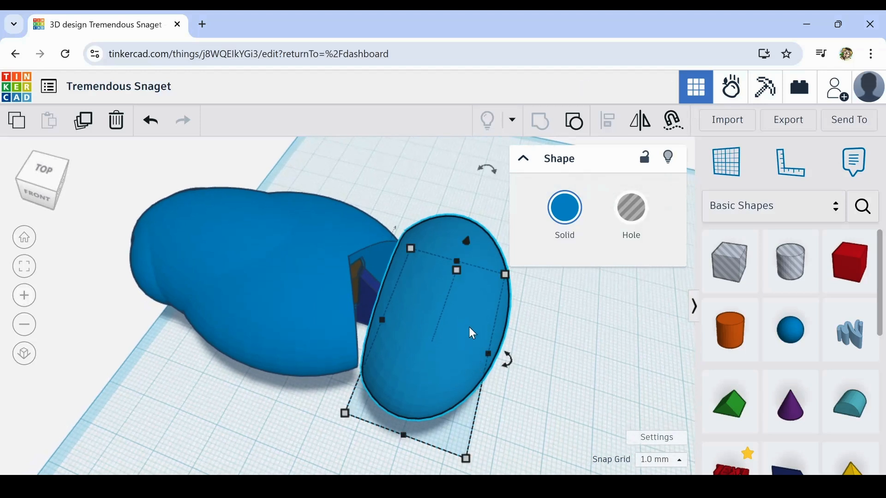
drag(507, 359, 311, 292)
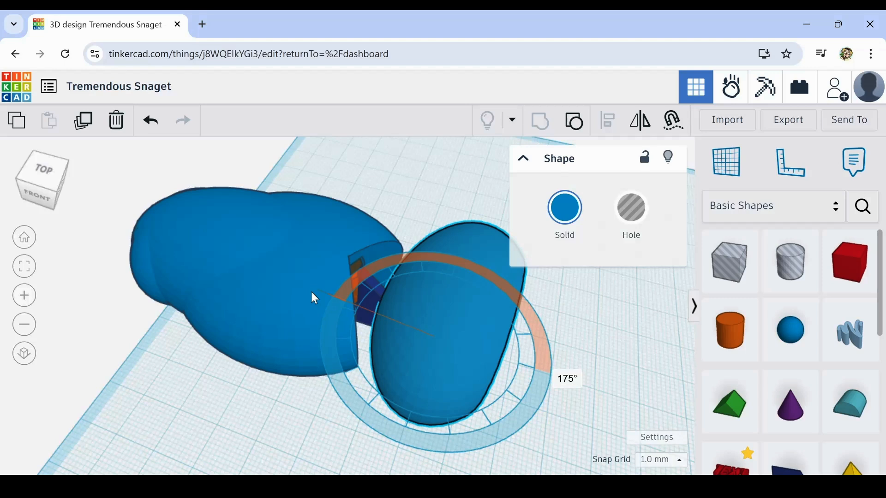
drag(310, 291, 311, 292)
drag(466, 350, 494, 154)
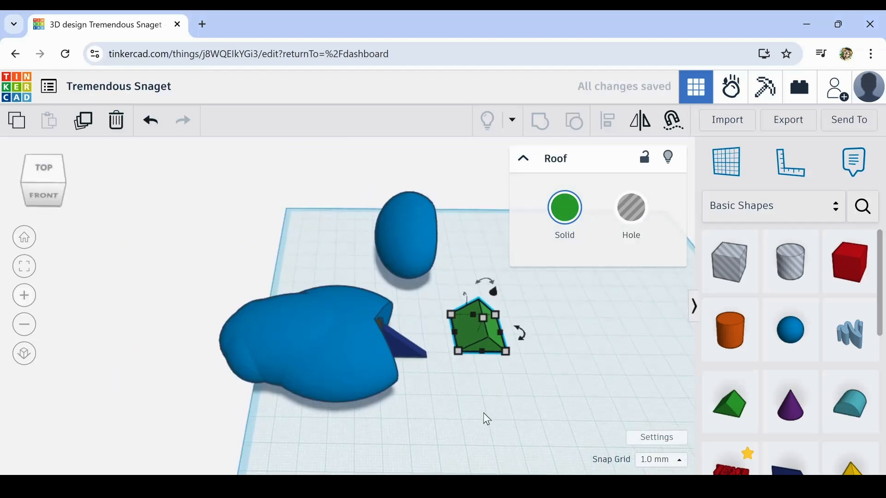
- Rotate the green roof 90° on the workplane and enlarge its footprint to 24 by 46 mm
drag(518, 337, 440, 311)
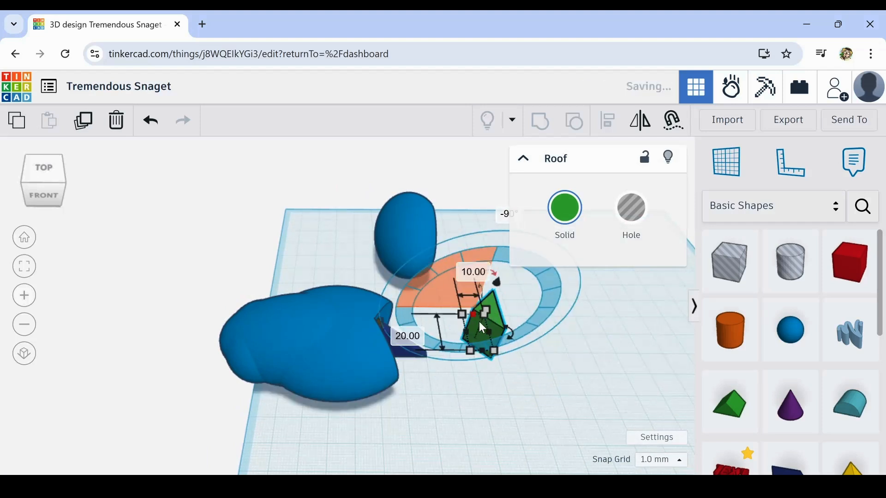
drag(470, 349, 448, 406)
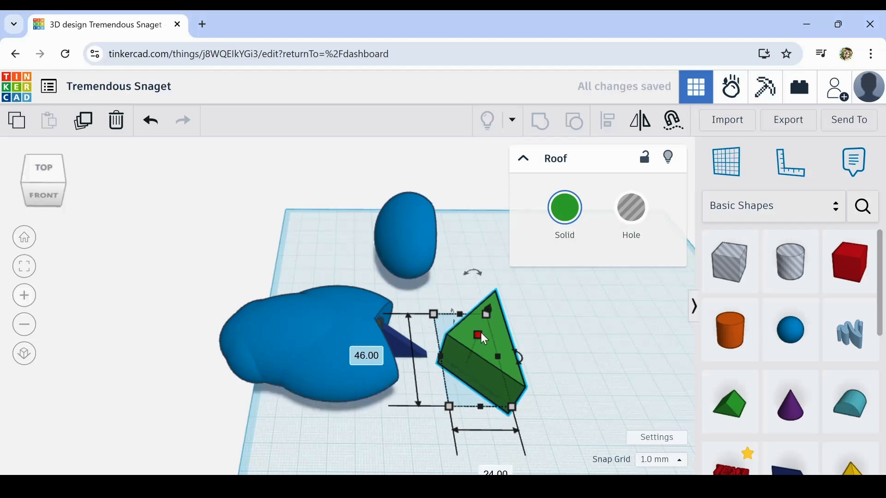
- Move the green roof against the wedge in the body's notch and stretch it in both length and width
drag(480, 333, 426, 350)
right_drag(495, 362, 436, 362)
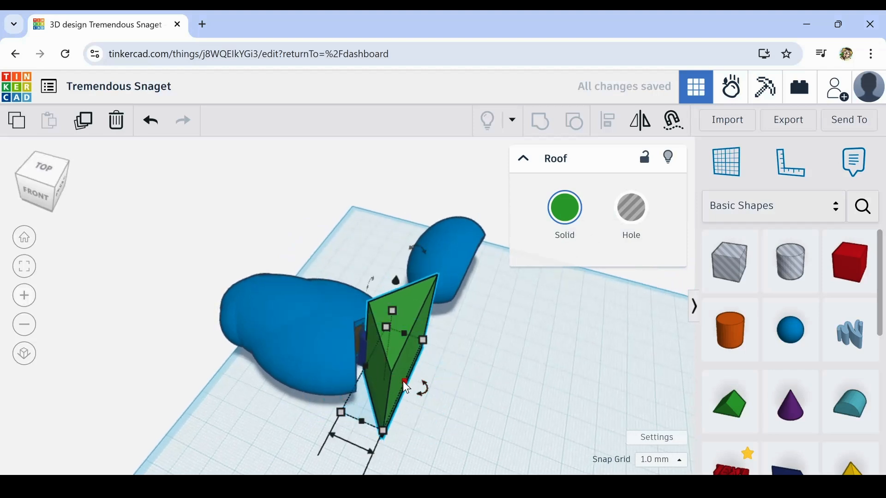
drag(402, 382, 439, 400)
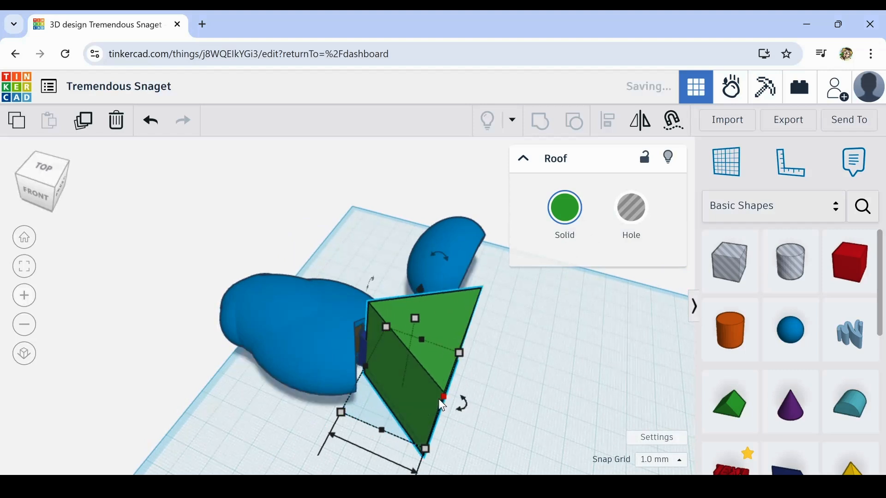
drag(380, 428, 360, 471)
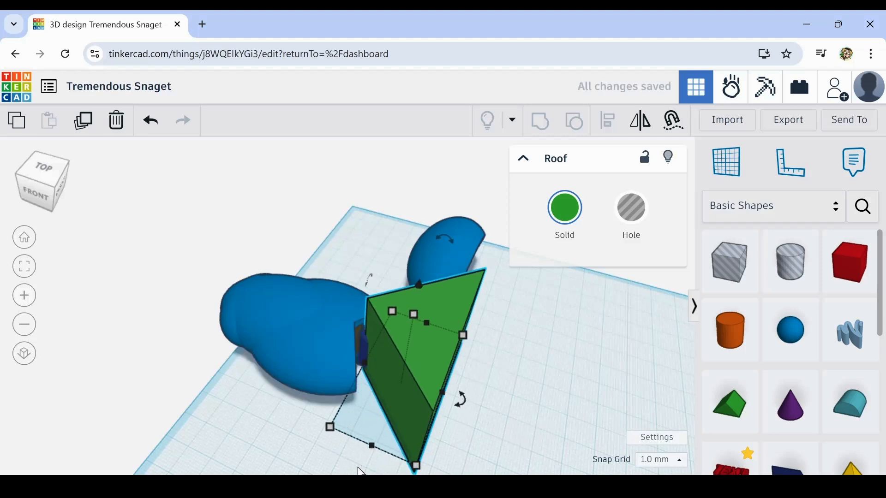
key(Left)
key(Right)
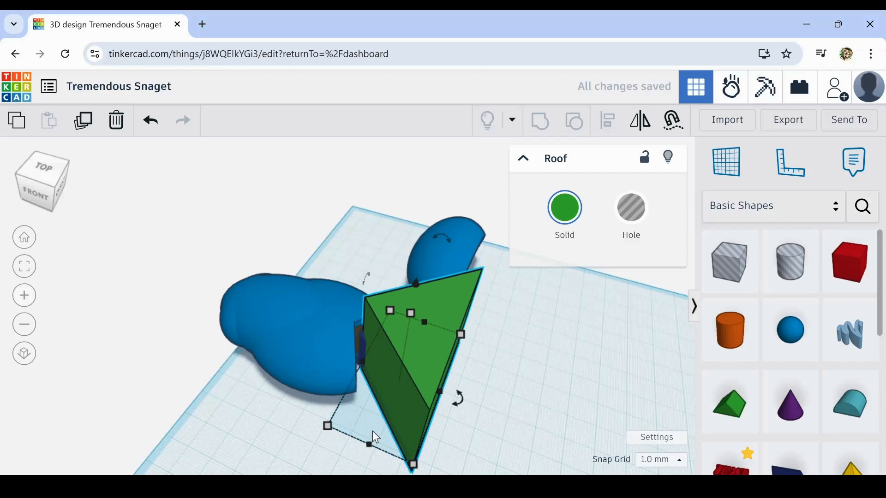
- Extend the front side of the green roof a little further to broaden the triangle
right_drag(372, 431, 419, 475)
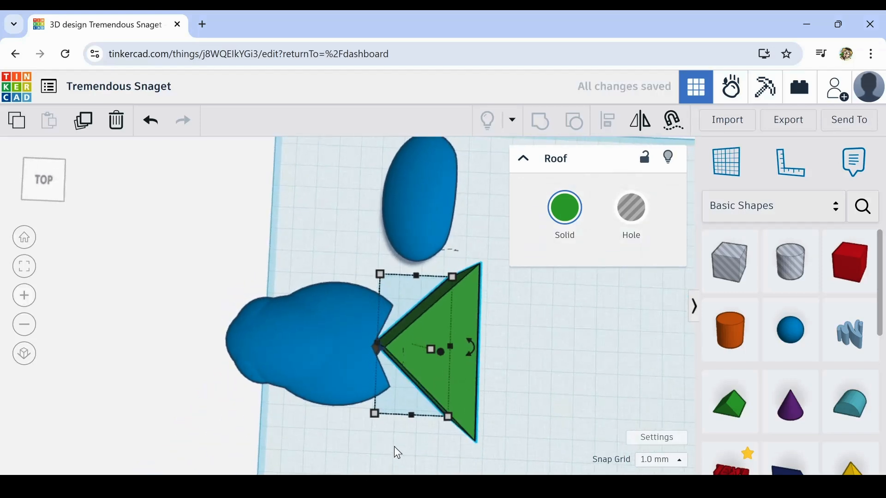
middle_drag(385, 452, 273, 429)
right_drag(295, 417, 432, 369)
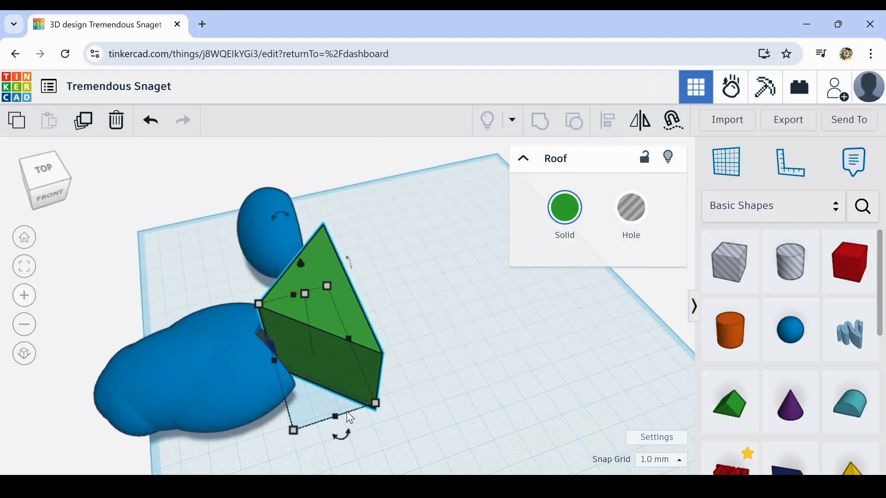
drag(329, 418, 349, 448)
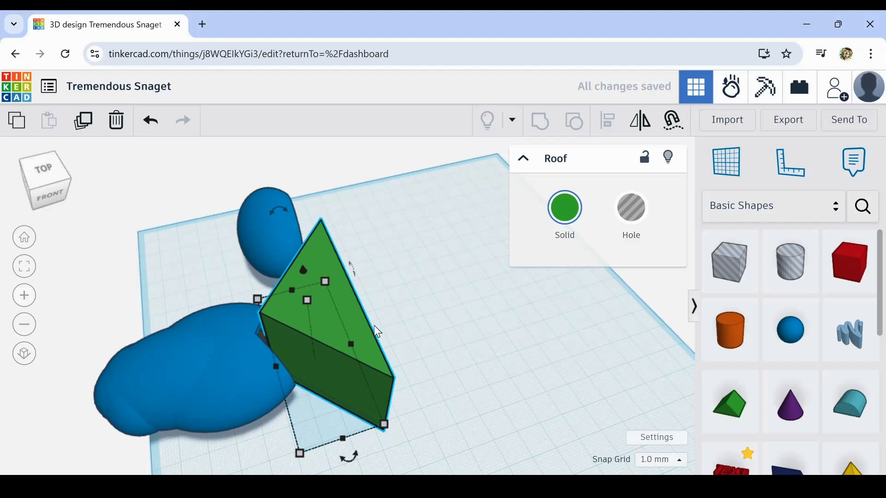
right_drag(377, 331, 328, 318)
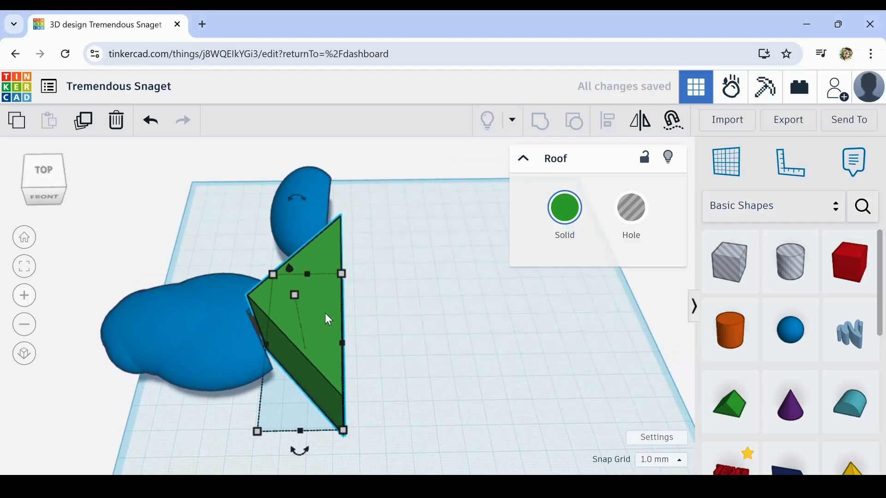
click(226, 229)
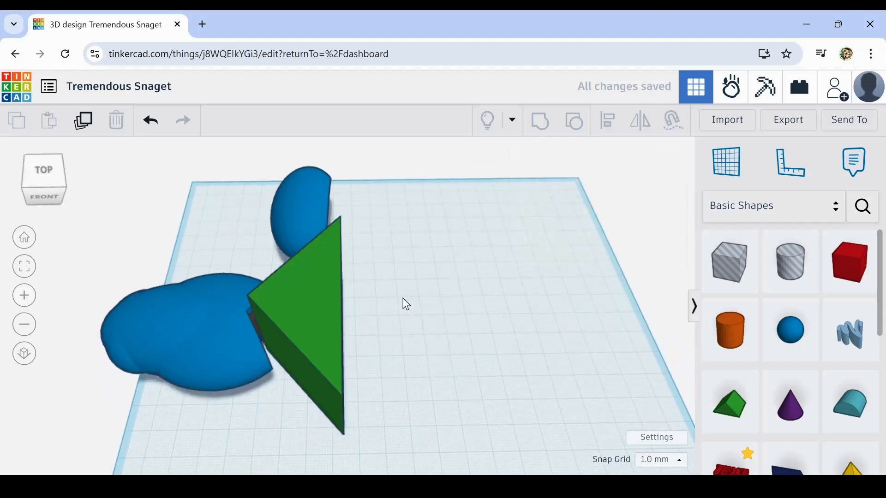
right_drag(403, 302, 326, 313)
click(326, 312)
click(393, 312)
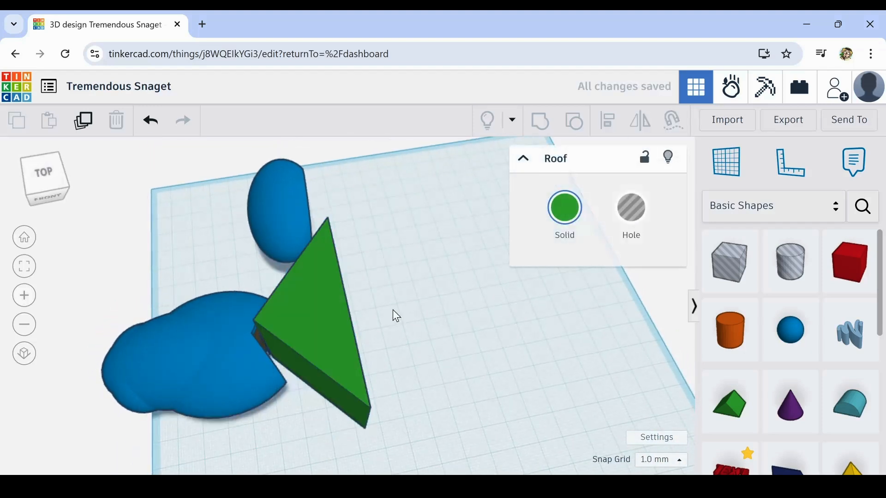
- Align the green roof with the notched body along the body's centre line
click(328, 310)
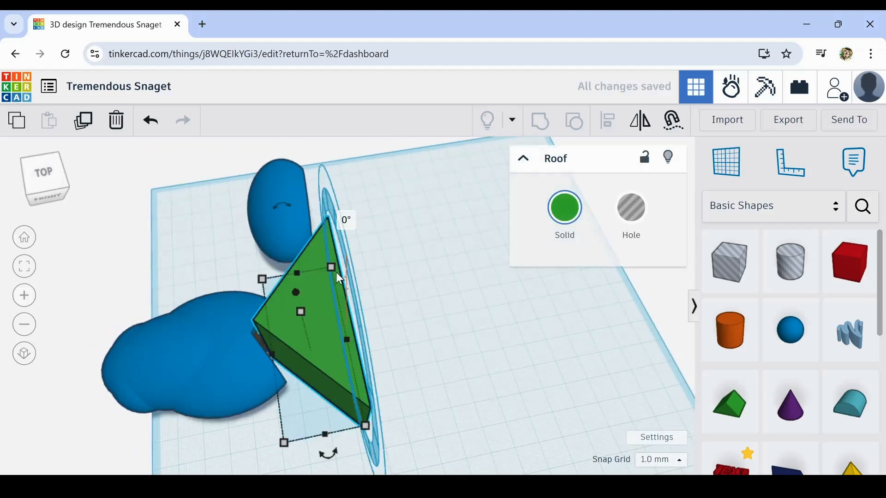
shift+click(242, 353)
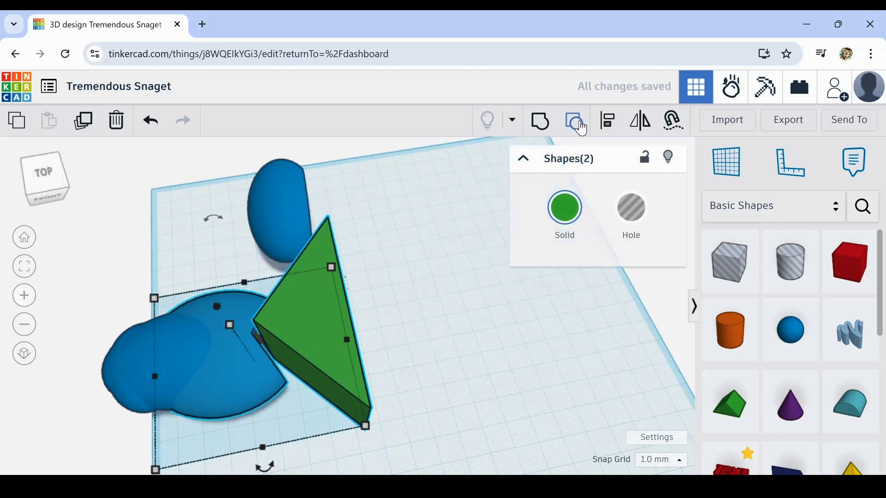
click(608, 124)
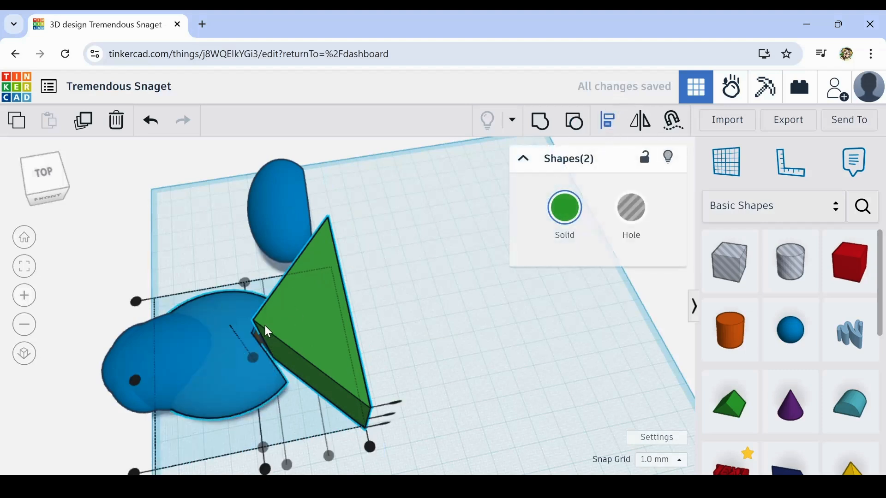
click(129, 380)
click(386, 306)
click(319, 312)
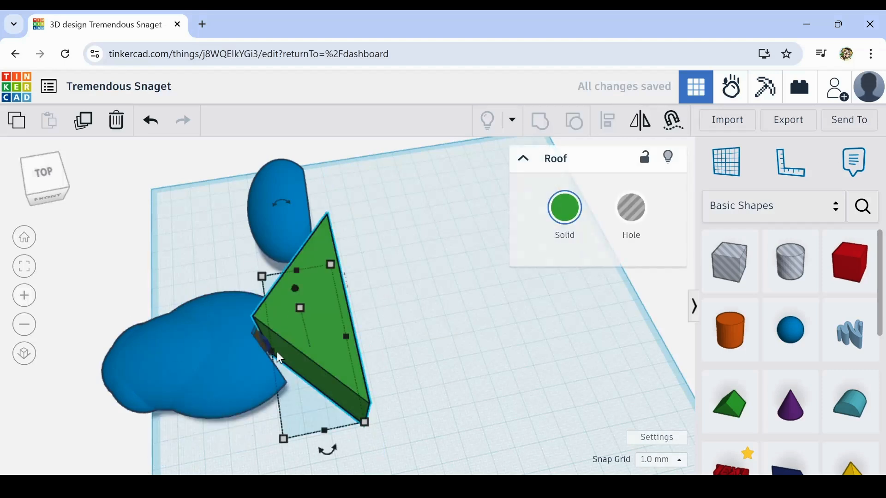
- Duplicate the green roof and shift the copy away from the notched body, leaving a V-shaped band uncovered
click(91, 121)
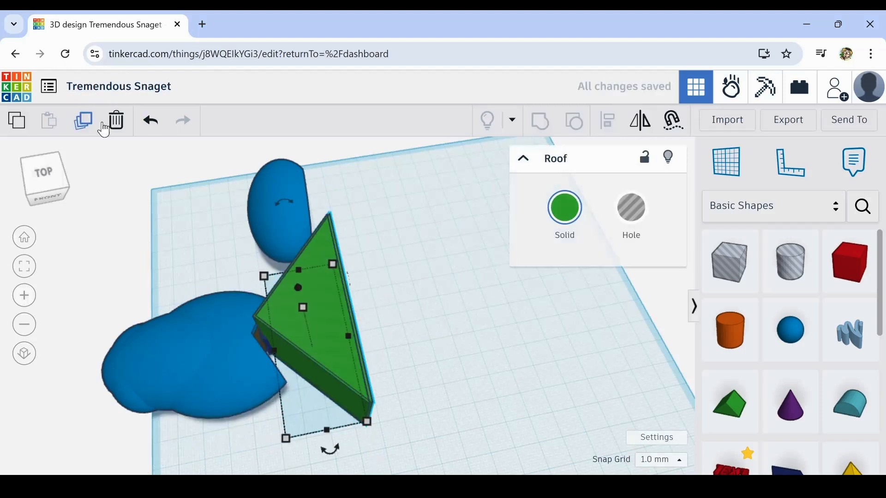
key(Right)
key(Right)
key(Right)
key(Right)
key(Right)
key(Right)
key(Right)
key(Right)
key(Right)
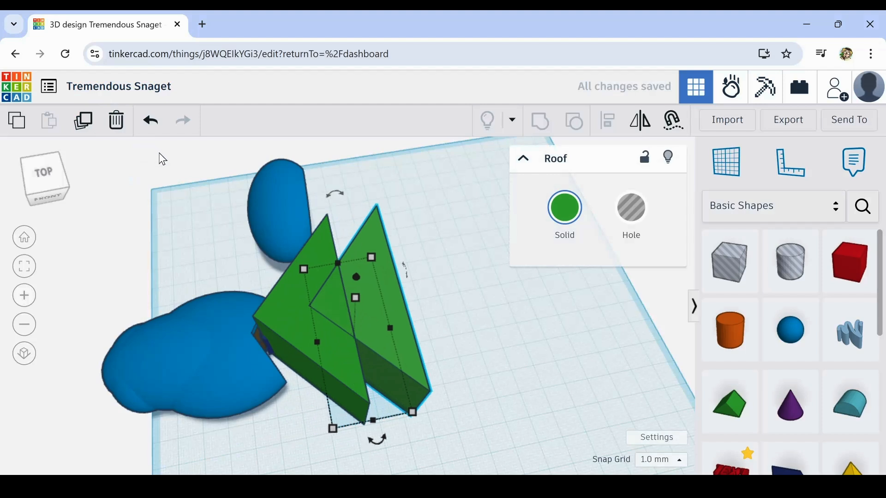
key(Right)
key(Right)
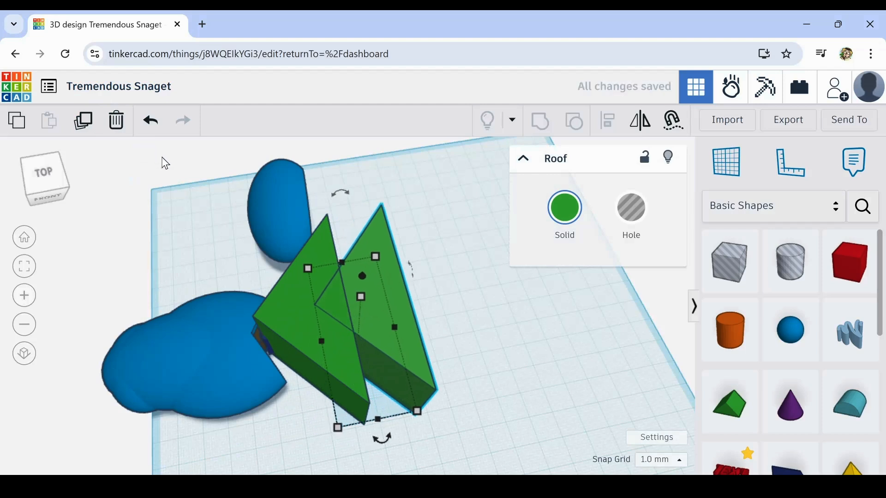
key(Left)
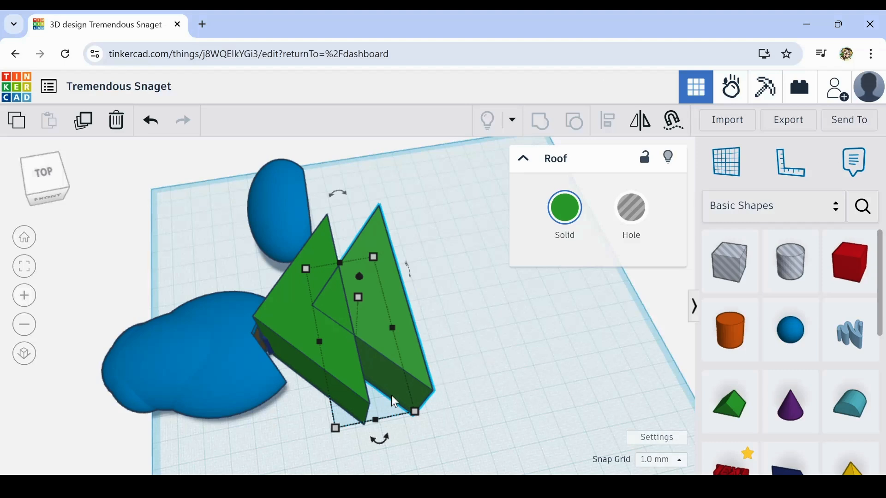
- Widen the duplicated roof beyond both ends of the original and turn it into a hole
drag(376, 421, 384, 461)
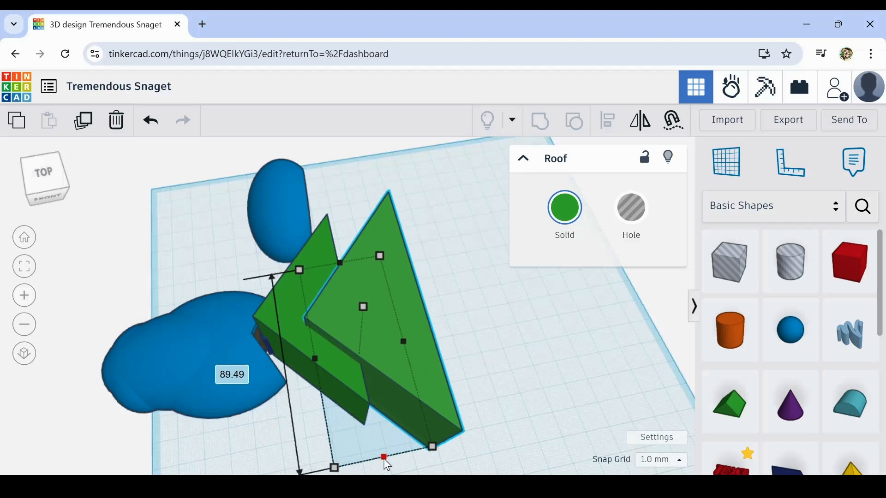
drag(380, 359, 387, 331)
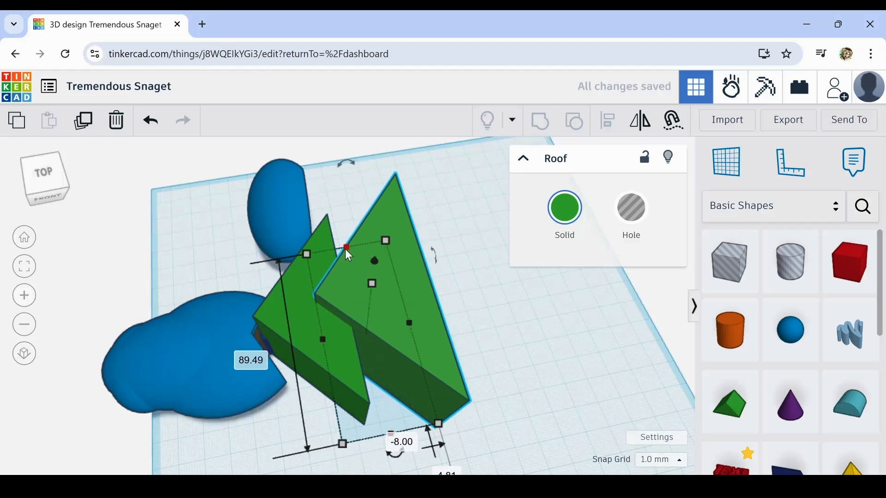
drag(347, 248, 340, 199)
drag(377, 308, 383, 342)
click(646, 221)
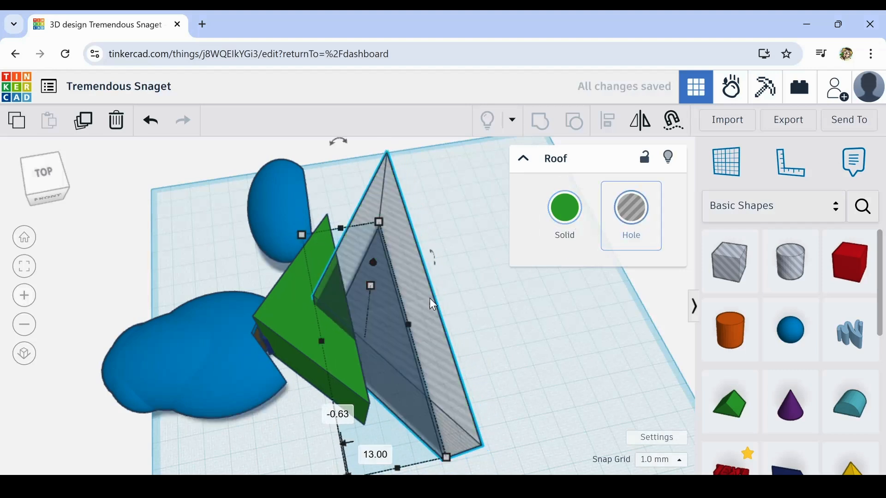
- Centre the roof hole on the solid green roof across its width
shift+click(301, 327)
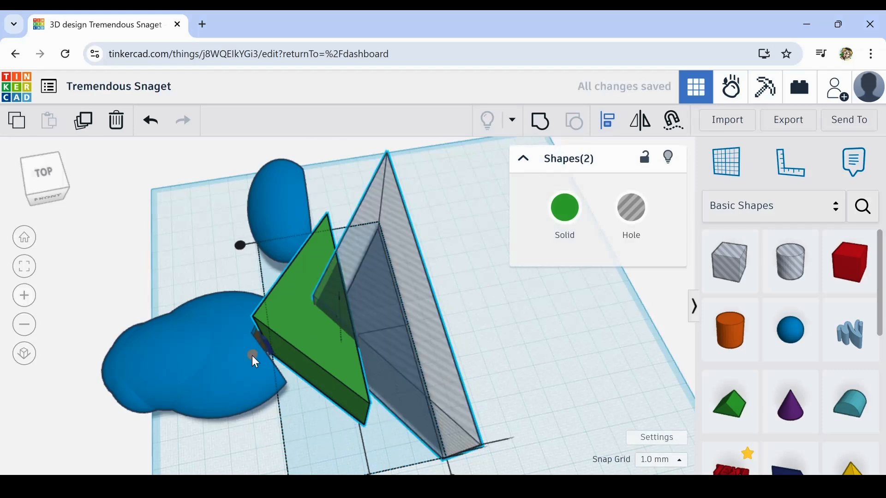
click(549, 323)
right_drag(549, 322, 533, 349)
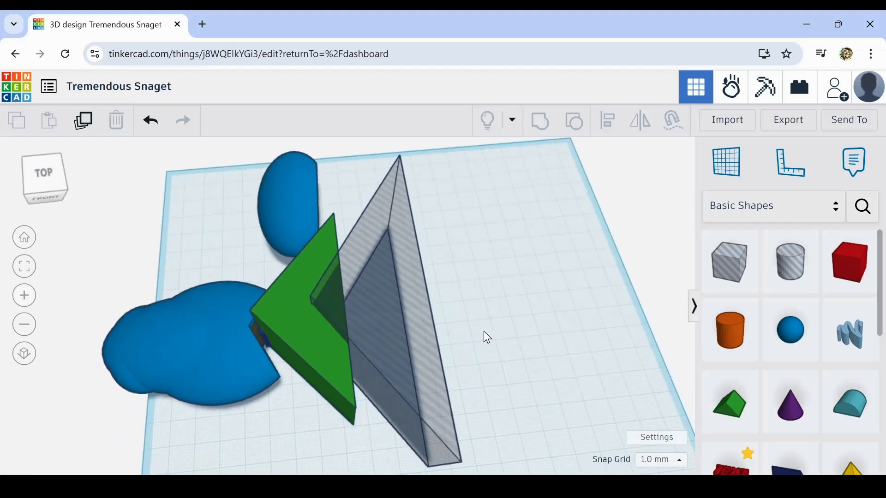
- Shift the roof hole closer to the body to thin the V-shaped band of the green roof
click(372, 292)
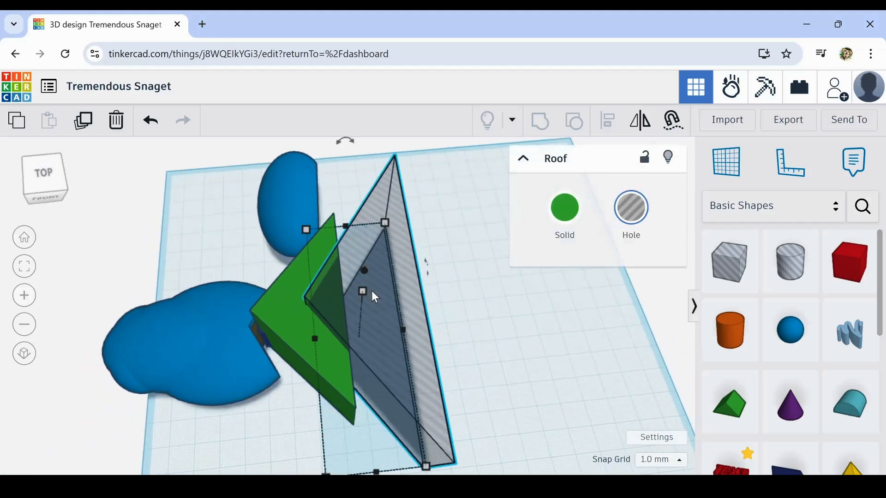
key(Left)
key(Left)
key(Left)
key(Left)
key(Left)
key(Left)
mouse_move(428, 322)
right_down()
mouse_move(490, 312)
mouse_move(444, 295)
mouse_move(433, 316)
right_up()
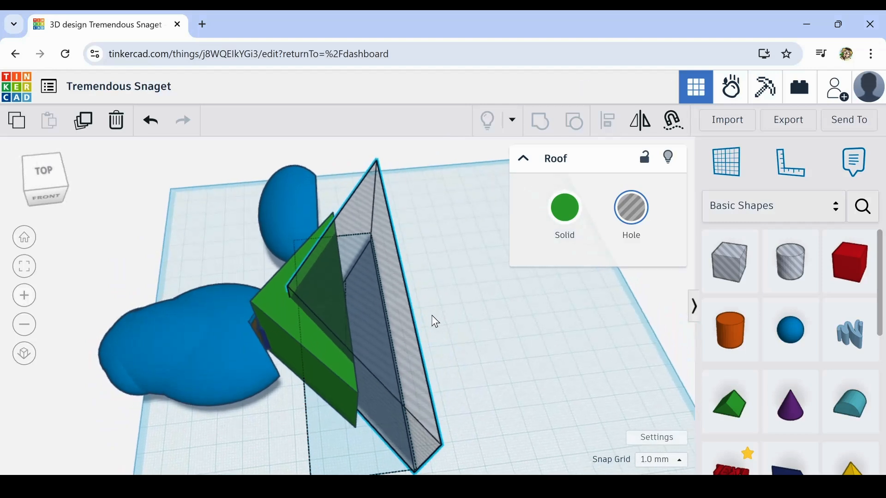
key(Right)
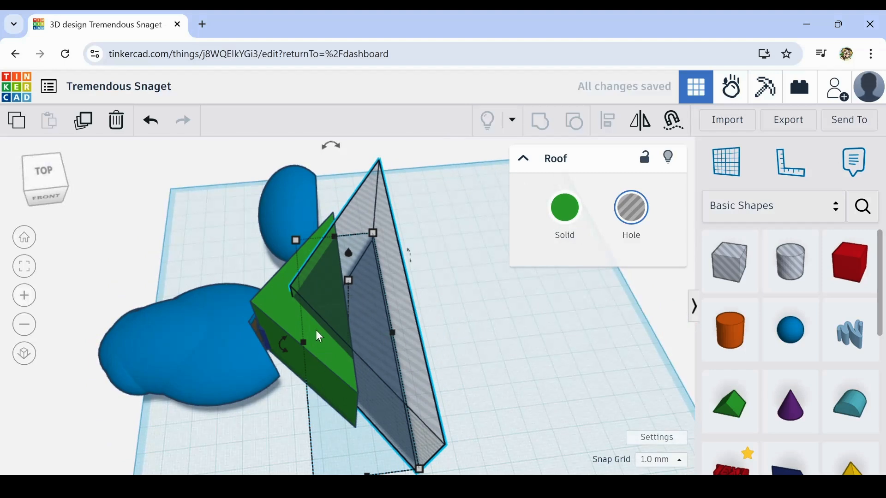
- Group the roof hole with the solid green roof to cut it into a V shape
shift+click(285, 311)
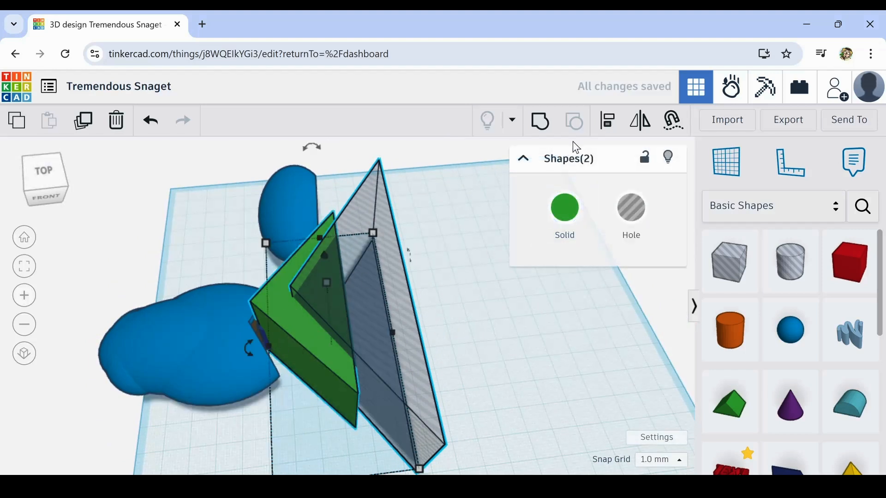
click(537, 122)
right_drag(445, 267, 418, 286)
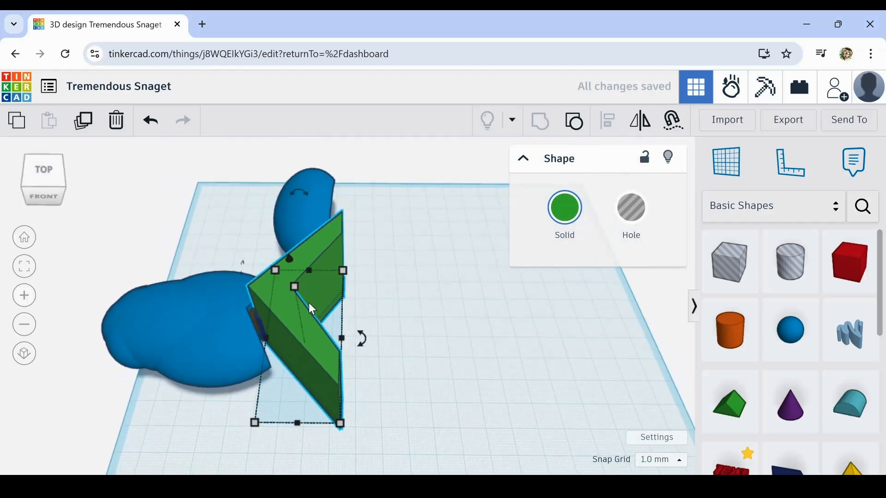
- Select the wedge and its cylinders without the notched body and duplicate them
scroll(221, 313, up, 2)
scroll(221, 313, up, 3)
mouse_move(289, 339)
right_down()
mouse_move(272, 341)
mouse_move(278, 332)
right_up()
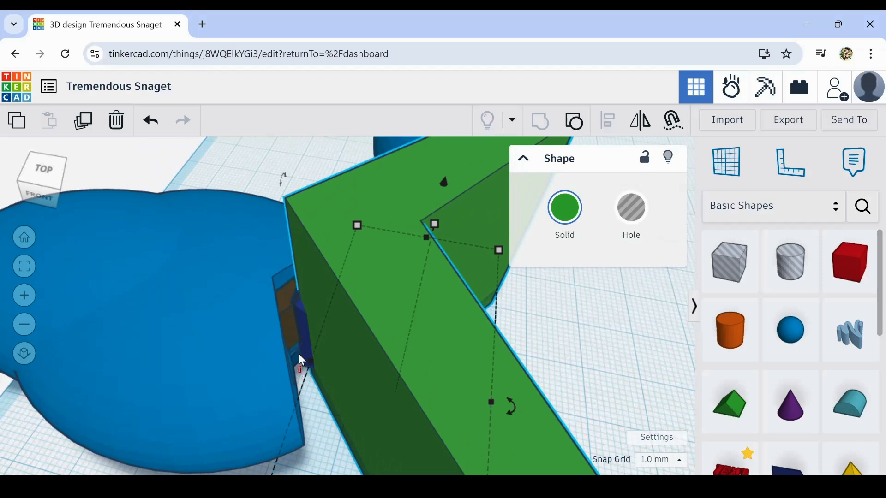
click(292, 320)
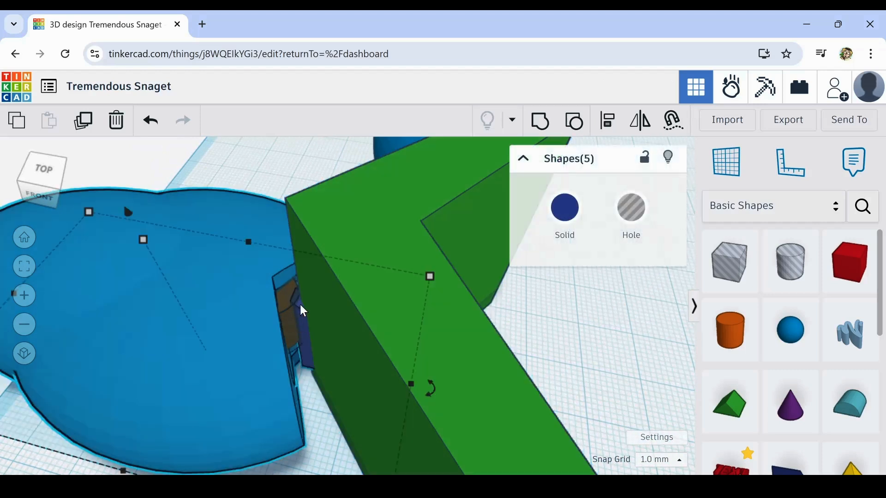
shift+click(132, 207)
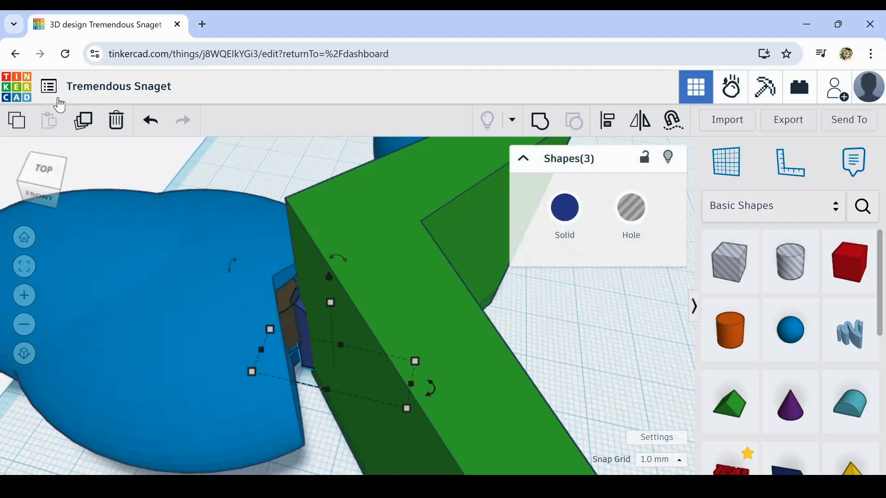
click(83, 121)
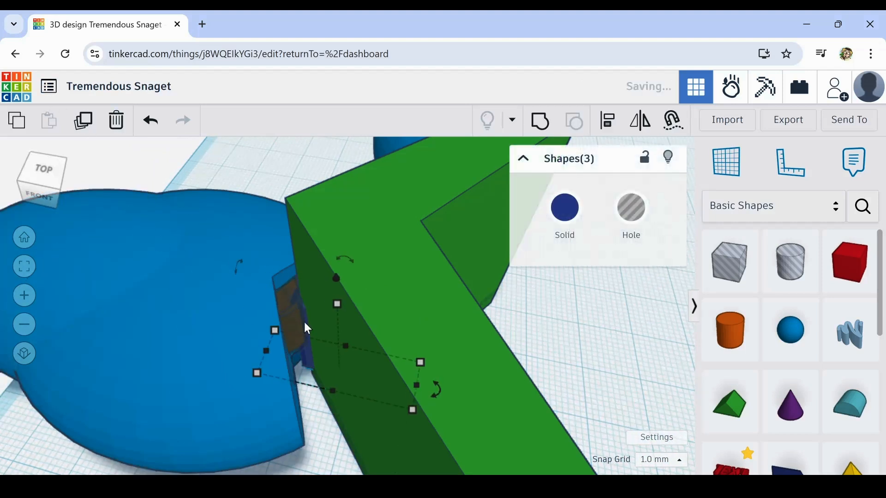
- Move the copied wedge-and-cylinder part through to the inner corner of the green V shape
drag(304, 322, 503, 369)
key(Left)
key(Left)
key(Left)
key(Left)
key(Left)
key(Left)
key(Left)
key(Left)
key(Left)
key(Left)
scroll(529, 423, down, 5)
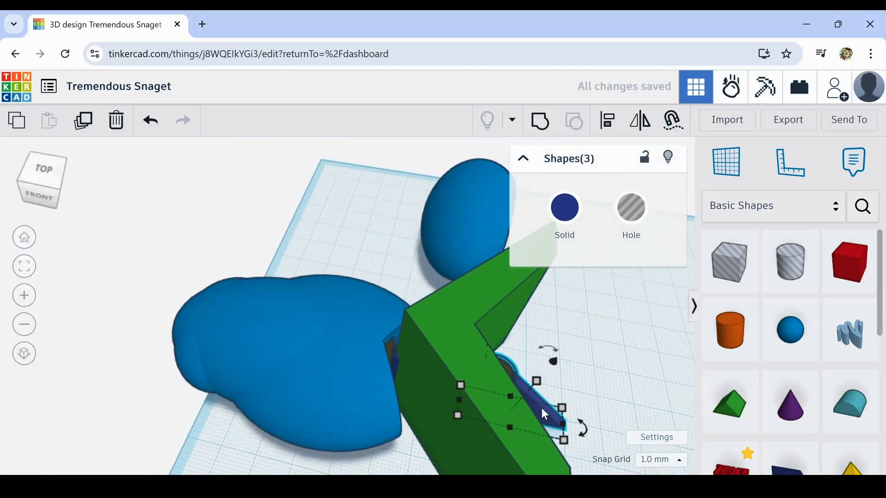
- Group the hole cylinder at the inner corner with the green V shape to cut a socket for the joint
middle_drag(613, 361, 518, 333)
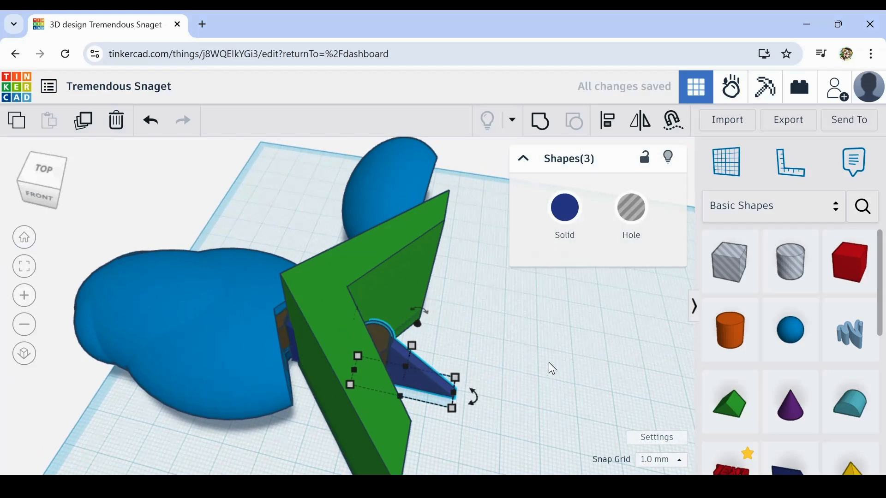
right_drag(548, 363, 478, 358)
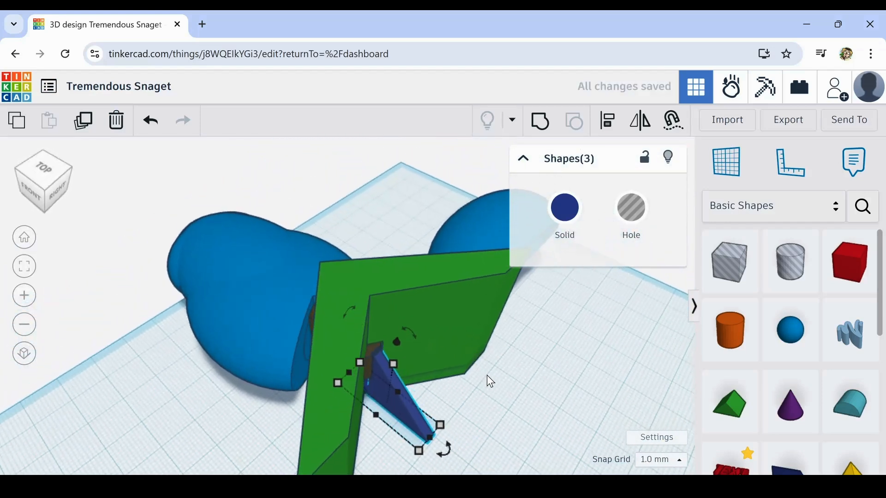
mouse_move(487, 376)
right_down()
mouse_move(669, 346)
mouse_move(546, 395)
mouse_move(475, 376)
right_up()
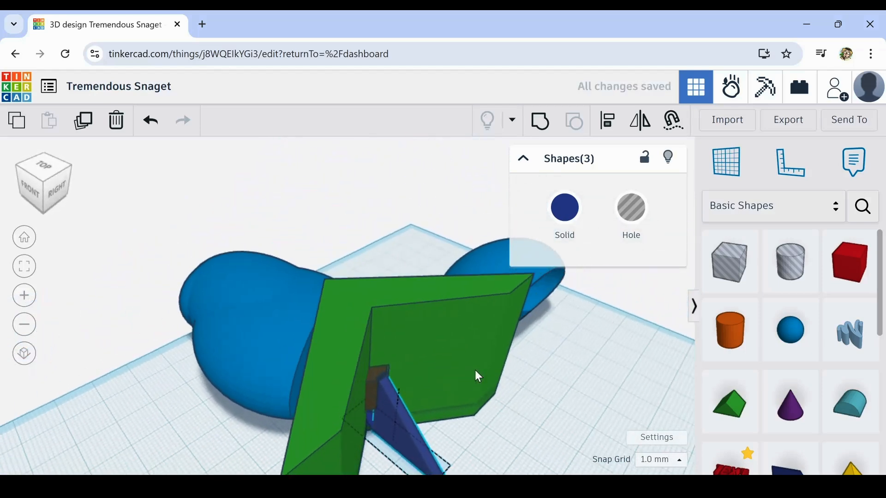
scroll(424, 389, up, 5)
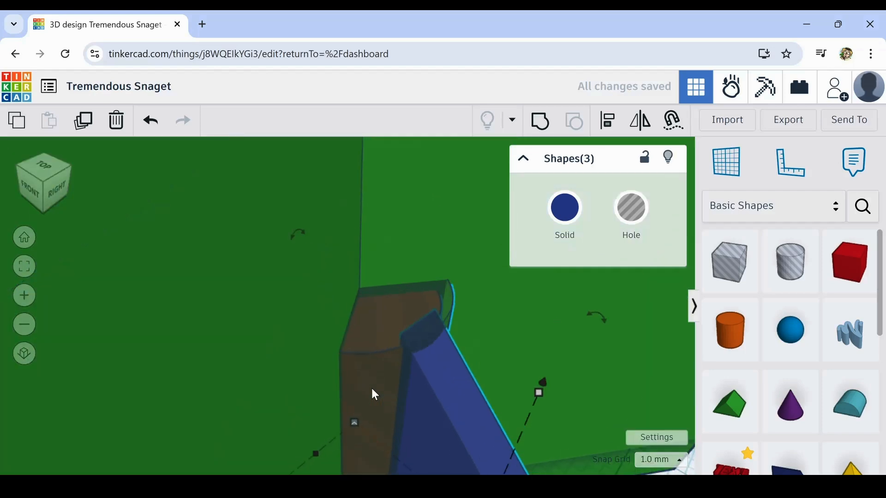
scroll(424, 369, down, 3)
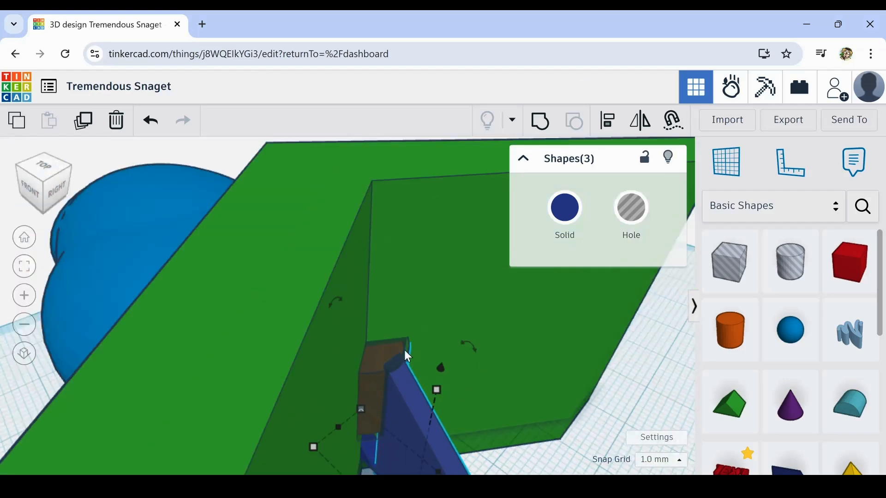
click(641, 371)
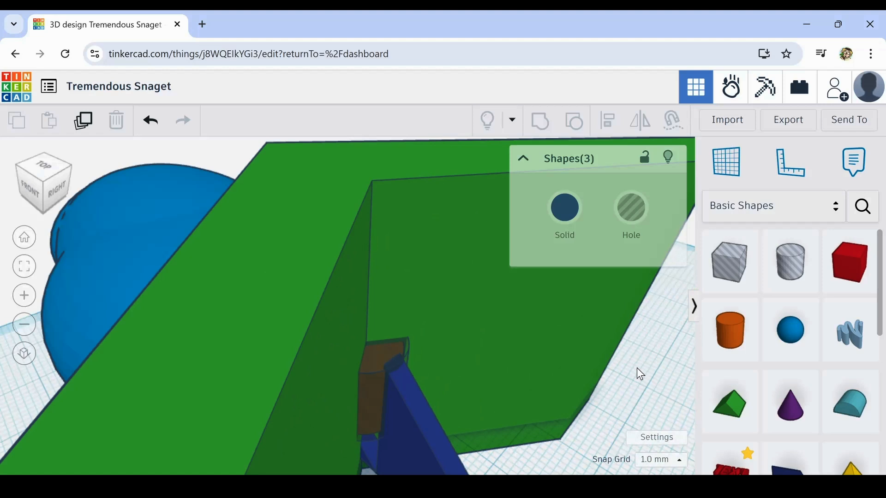
click(404, 344)
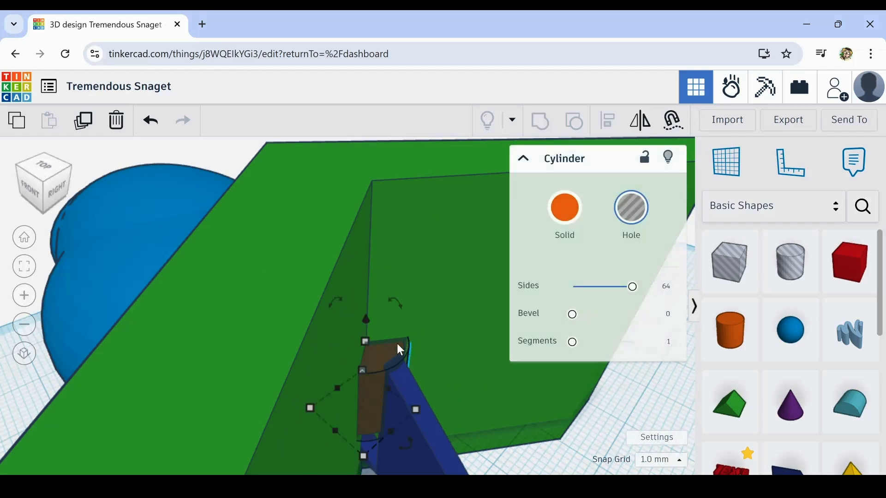
shift+click(450, 301)
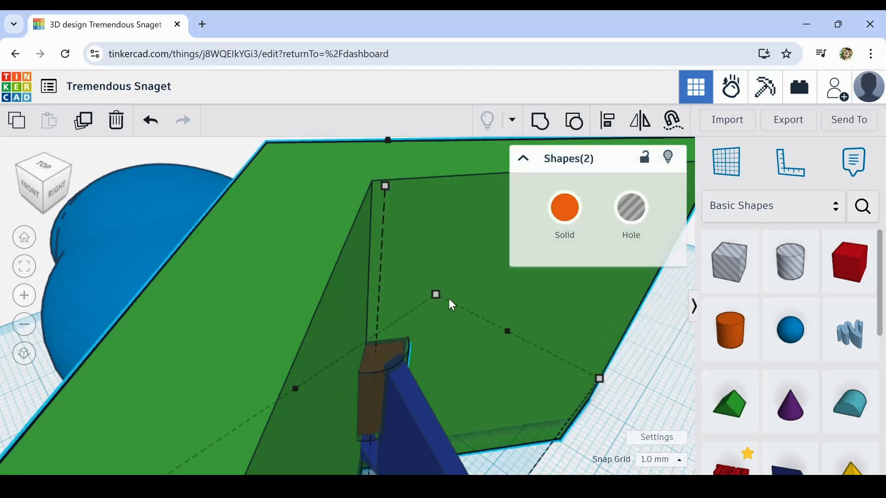
right_drag(452, 305, 434, 308)
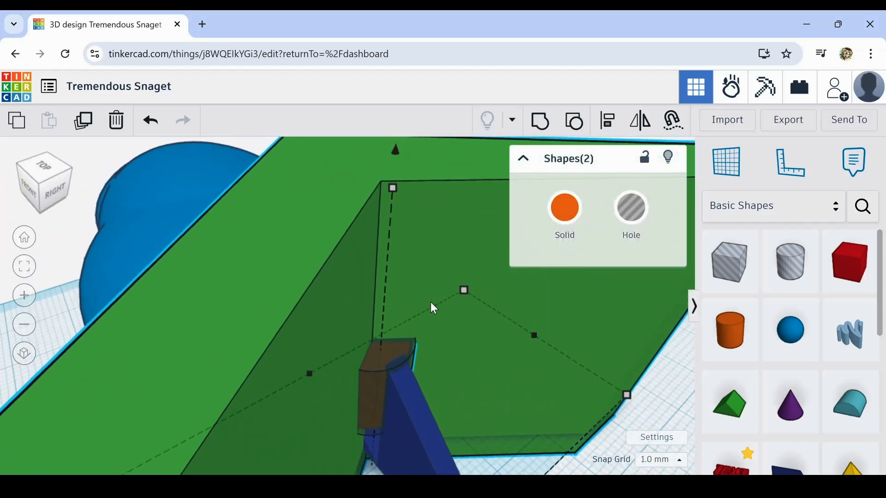
click(535, 124)
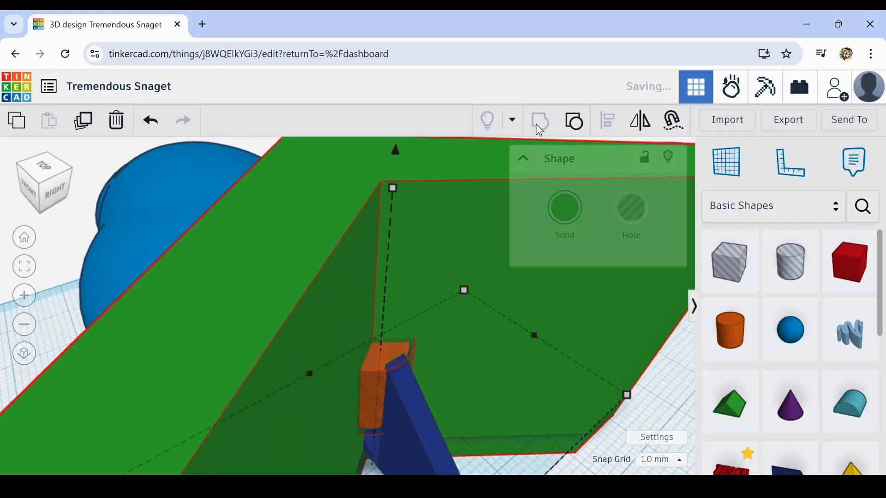
- Try shifting the orange cylinder two increments within the V shape's socket, and move it back
scroll(377, 364, up, 5)
right_drag(377, 365, 280, 398)
double_click(345, 381)
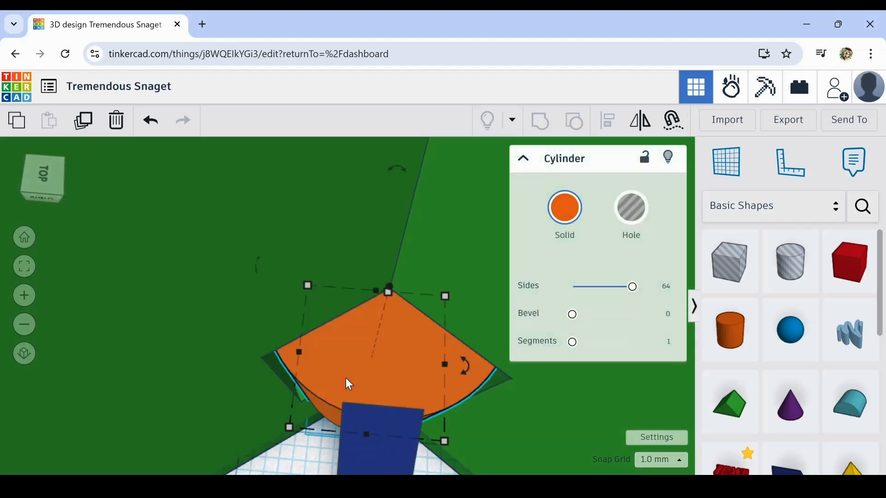
key(Down)
key(Down)
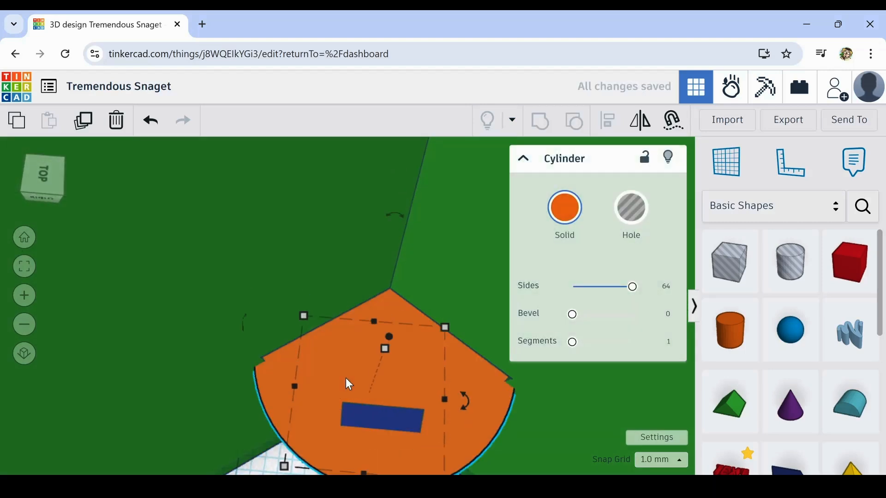
key(Up)
key(Up)
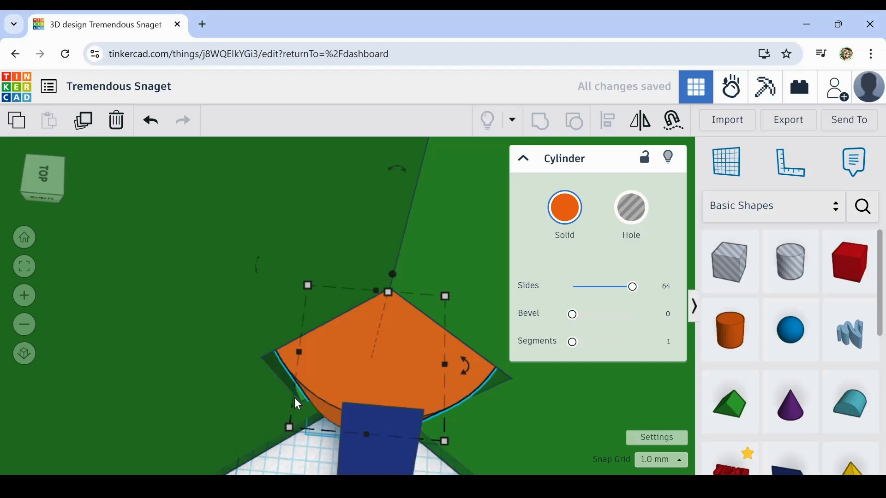
- Examine how the orange cylinder and the blue wedge sit in the V shape's inner corner from several angles
right_drag(294, 398, 442, 333)
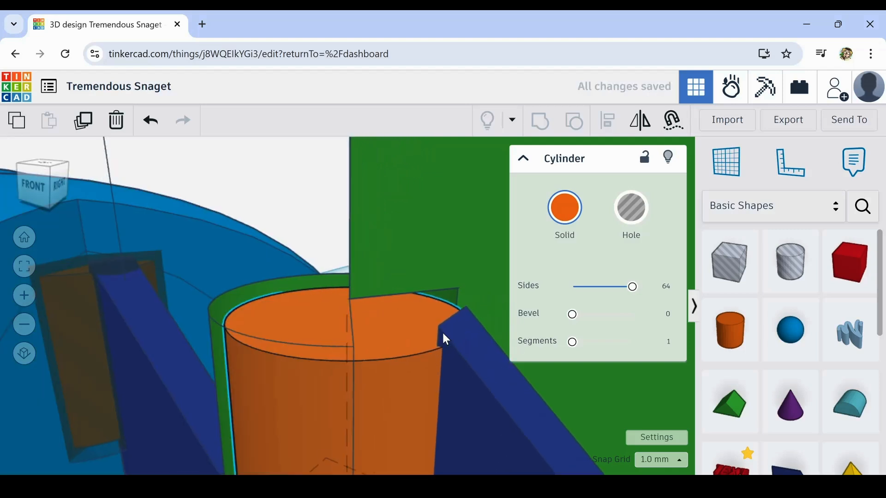
scroll(448, 332, down, 4)
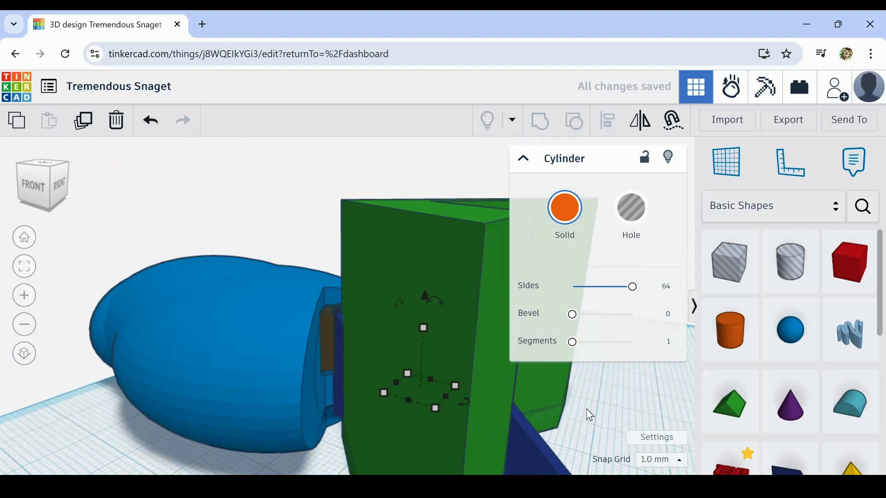
middle_drag(586, 409, 463, 408)
right_drag(452, 409, 415, 400)
scroll(500, 355, up, 3)
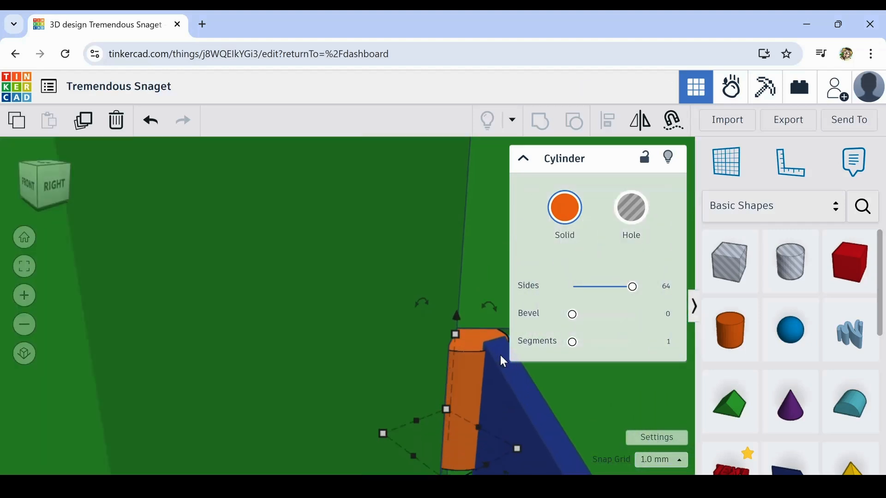
scroll(503, 360, up, 2)
right_drag(445, 335, 416, 336)
scroll(468, 381, down, 6)
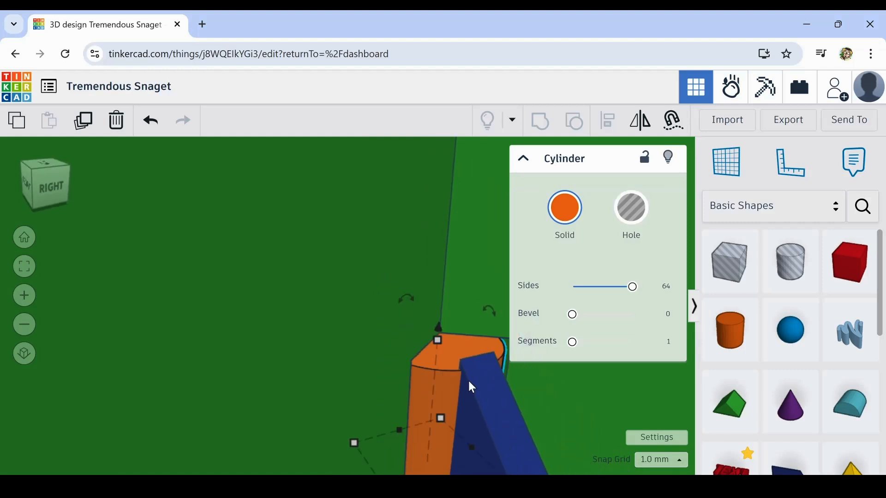
right_drag(468, 381, 471, 411)
right_drag(421, 432, 402, 370)
right_drag(424, 422, 493, 432)
scroll(404, 365, up, 2)
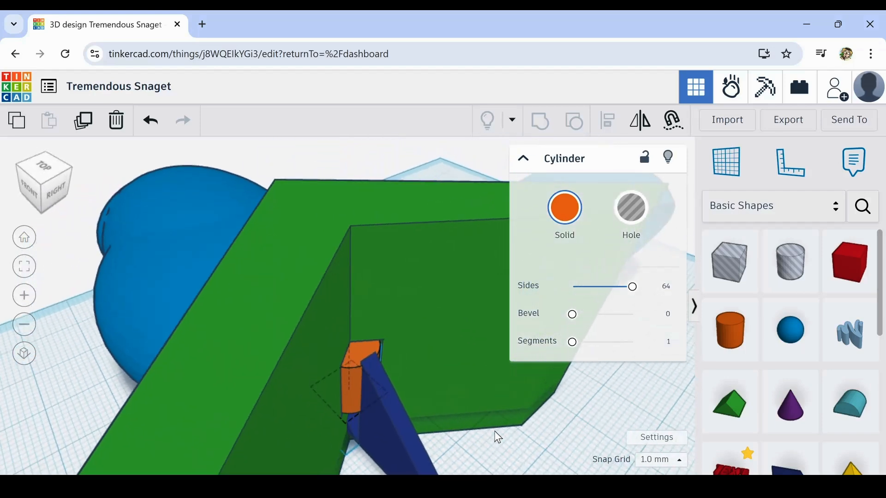
shift+click(415, 346)
shift+click(367, 347)
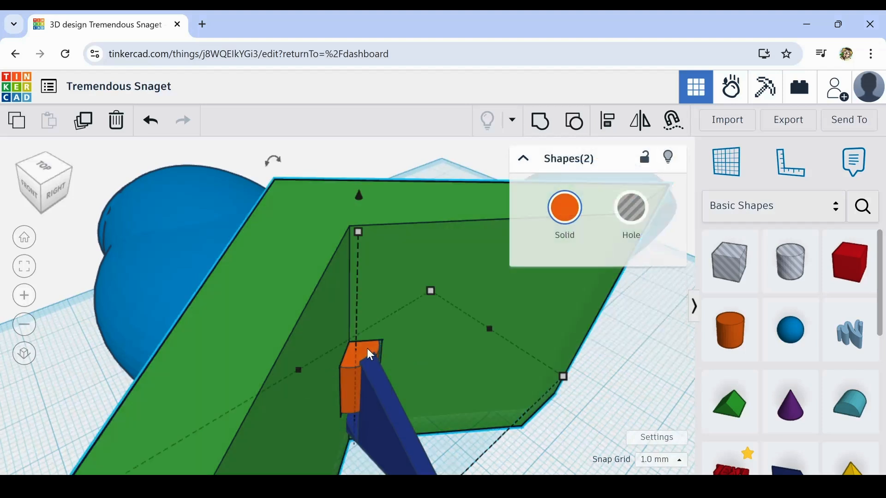
click(579, 437)
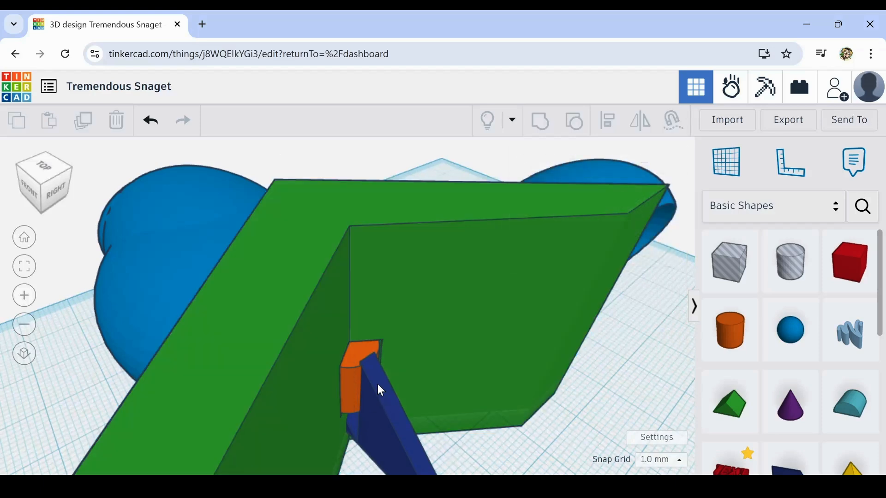
- Select the blue wedge, the orange cylinder and the green V shape together and duplicate them as one segment
click(377, 384)
shift+click(352, 357)
shift+click(411, 330)
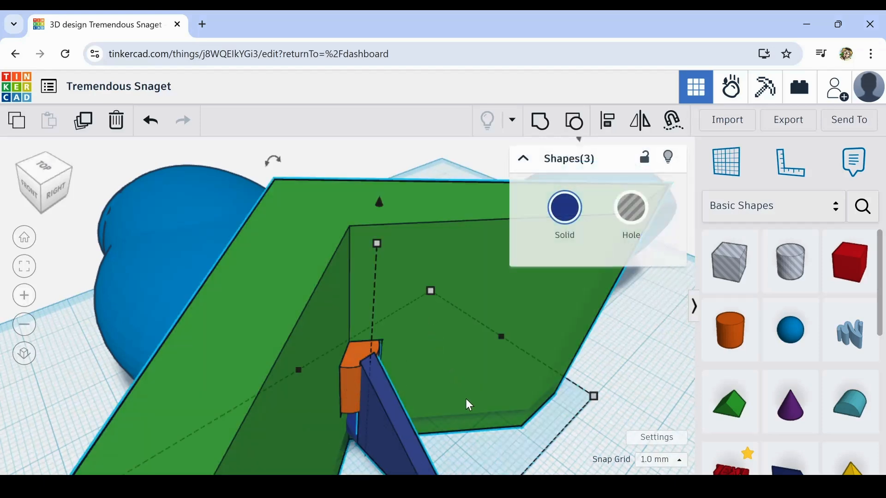
scroll(467, 400, down, 4)
right_drag(579, 405, 616, 372)
middle_drag(616, 373, 532, 333)
right_drag(524, 361, 504, 403)
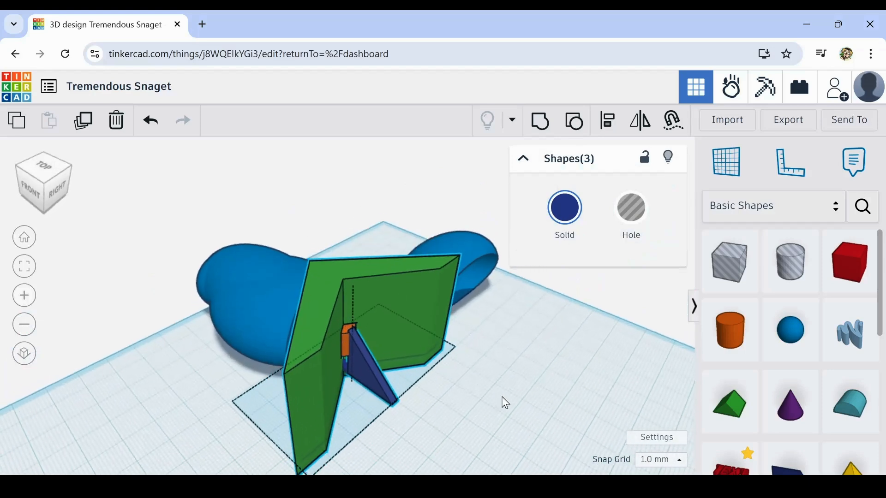
click(85, 123)
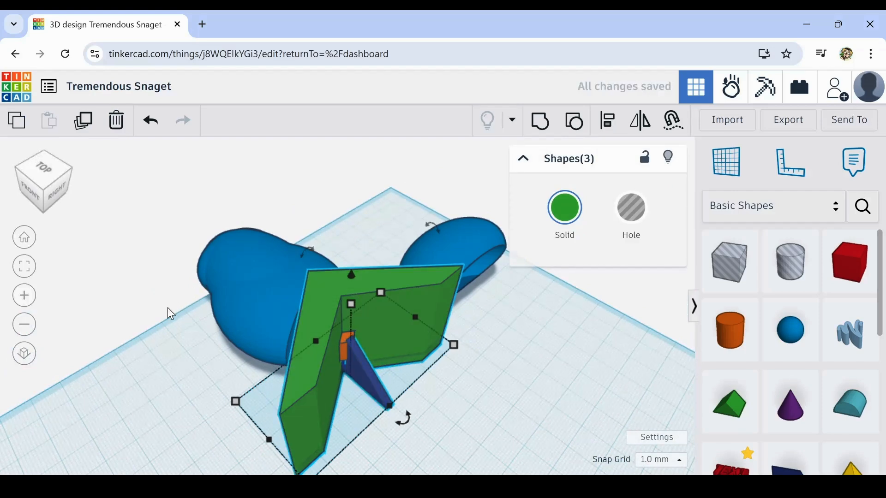
- Move the duplicated segment straight away from the body until its outer corner reaches the first segment's orange joint cylinder
right_drag(158, 314, 279, 334)
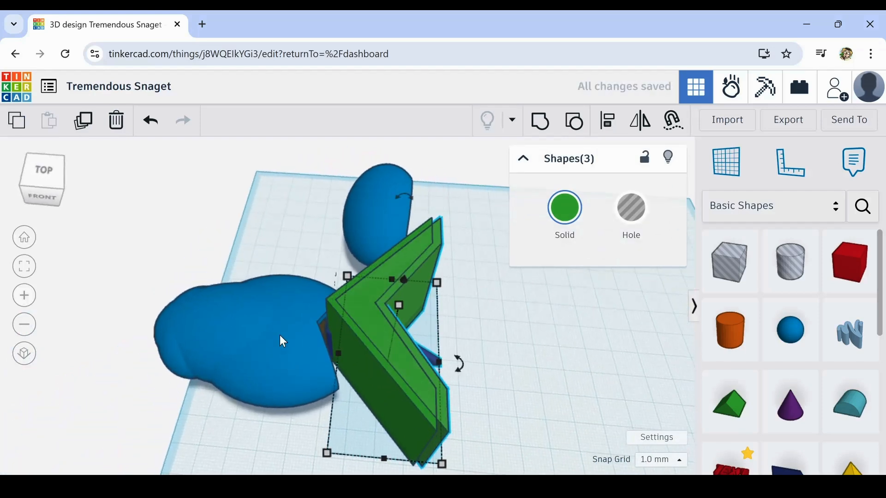
key(Right)
key(Right)
key(Right)
key(Right)
key(Right)
key(Right)
key(Right)
key(Right)
key(Right)
key(Right)
key(Right)
key(Right)
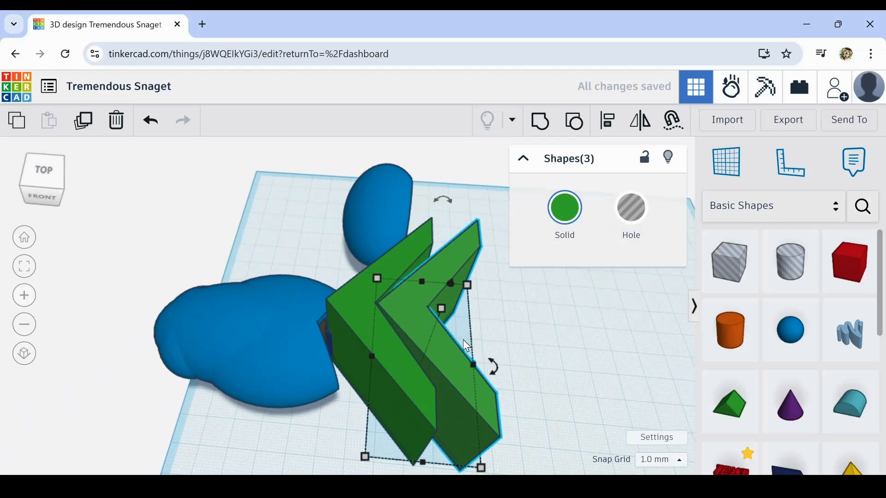
key(Right)
key(Right)
key(Right)
key(Right)
key(Right)
key(Right)
right_drag(477, 336, 443, 326)
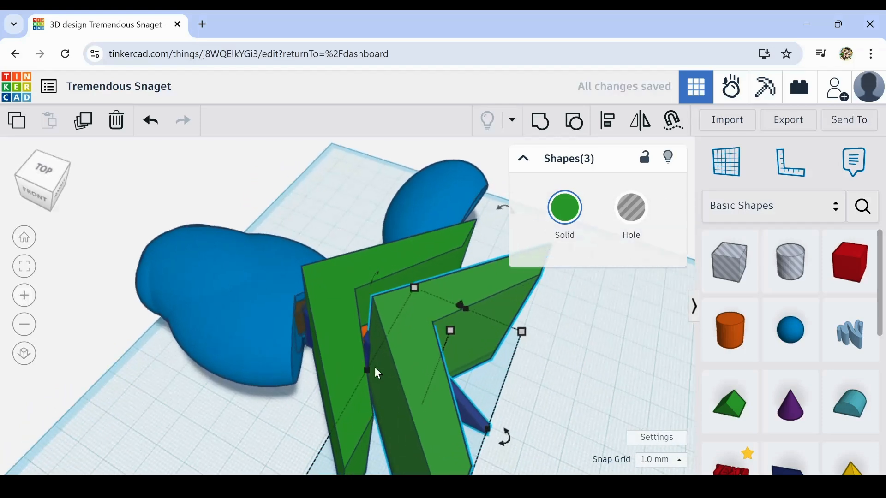
scroll(382, 365, up, 10)
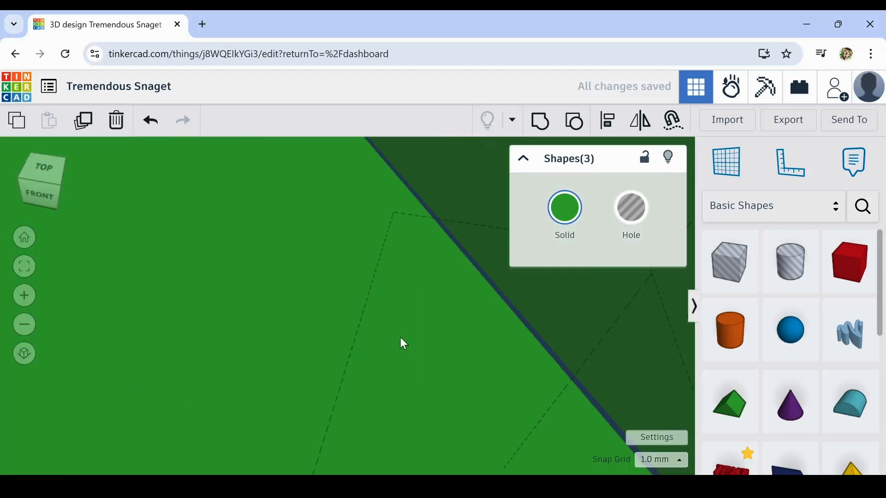
scroll(385, 359, down, 3)
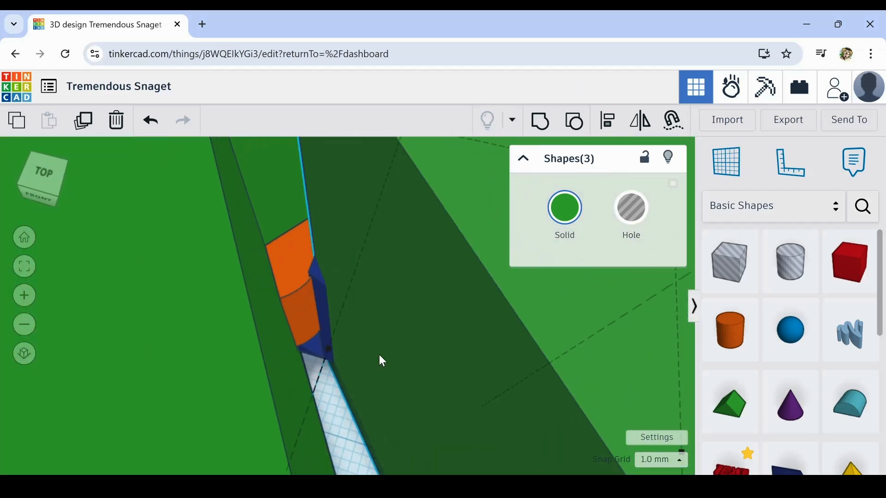
right_drag(382, 359, 386, 393)
scroll(387, 384, down, 5)
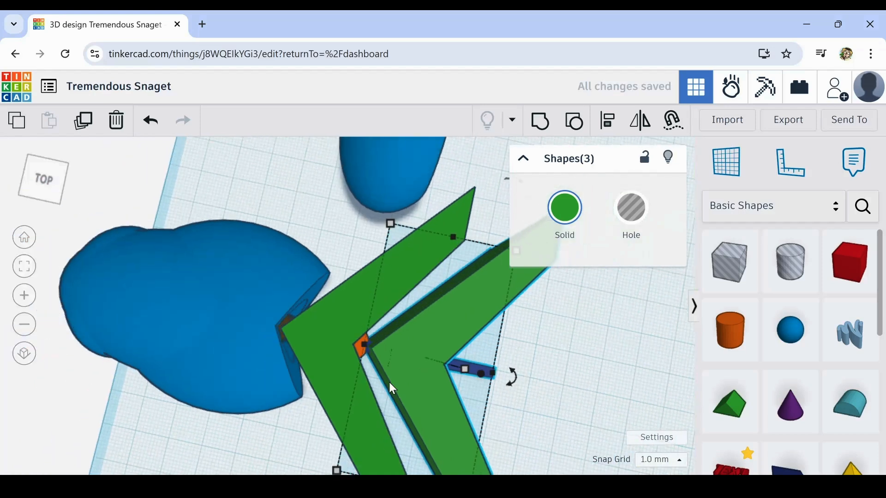
- Repeat the duplication with the same offset to build a row of eight green V segments across the workplane
right_drag(568, 377, 466, 319)
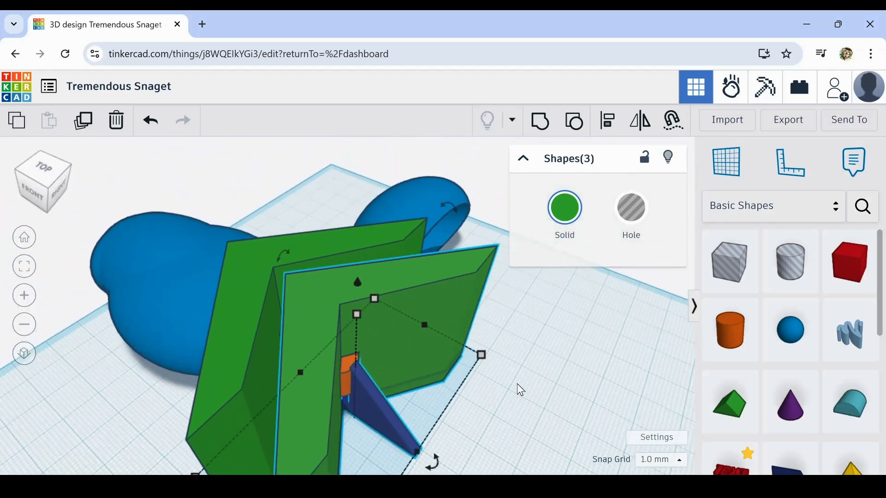
middle_drag(516, 406, 554, 328)
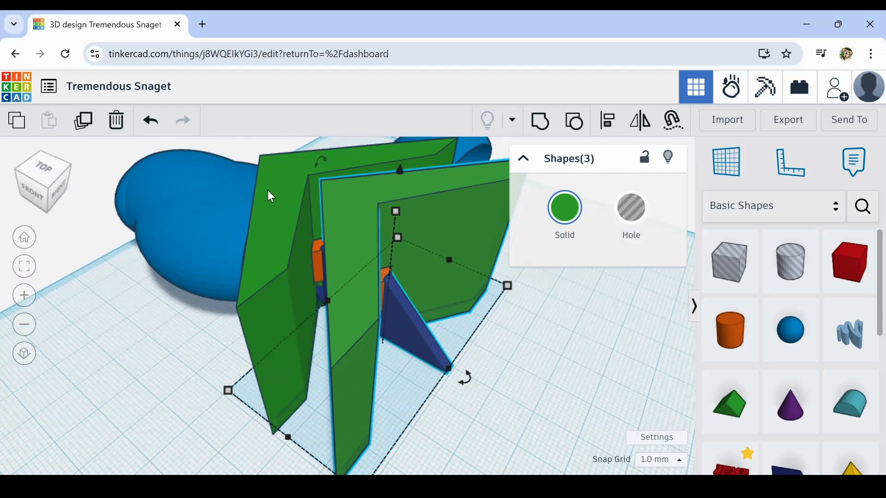
click(83, 121)
click(83, 121)
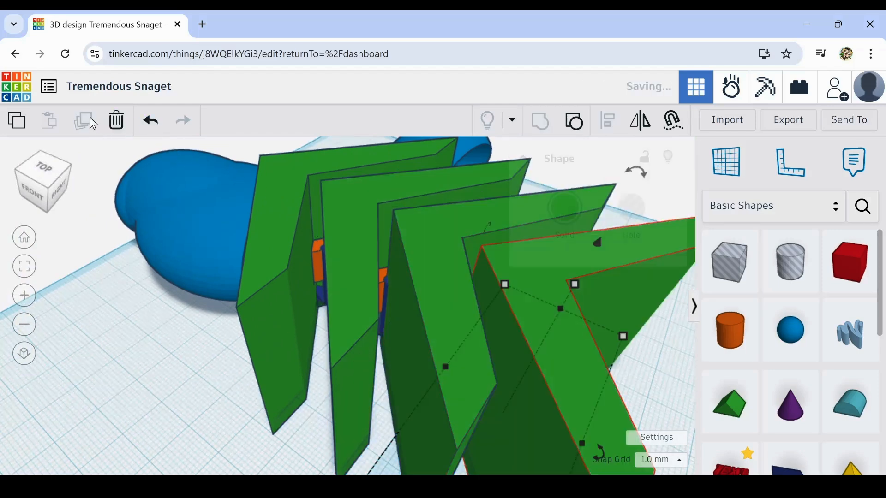
scroll(258, 231, down, 5)
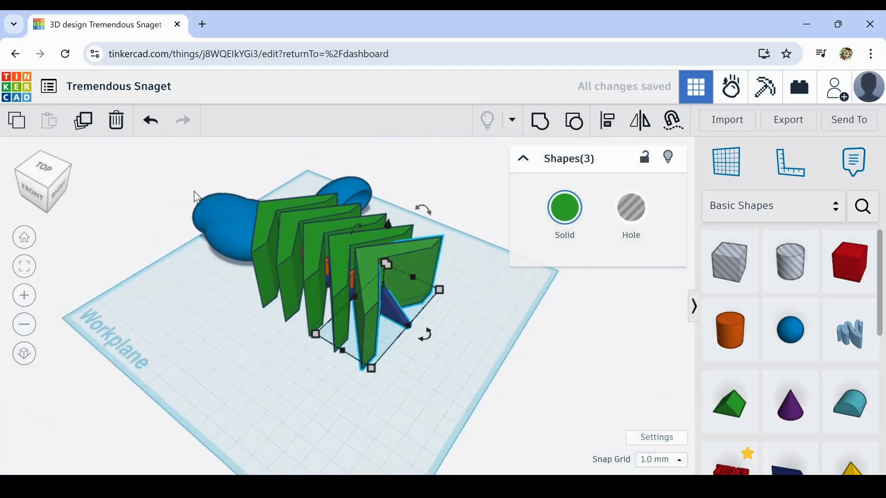
click(84, 120)
click(84, 121)
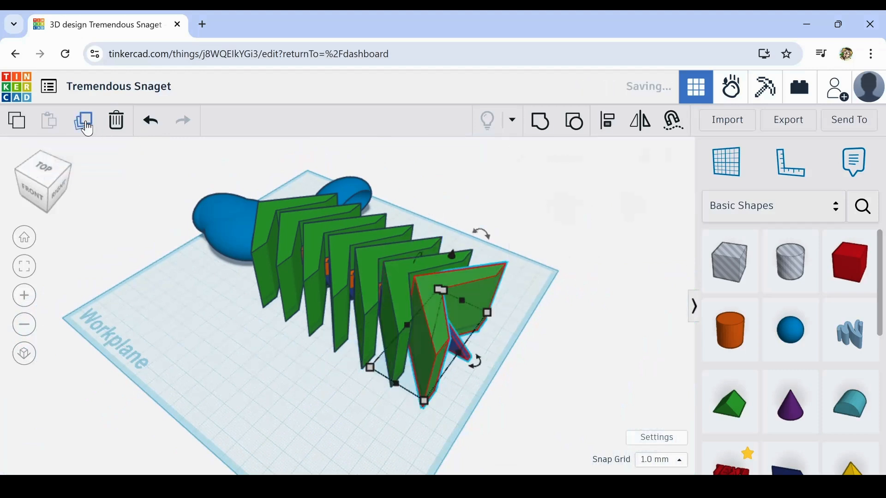
click(87, 126)
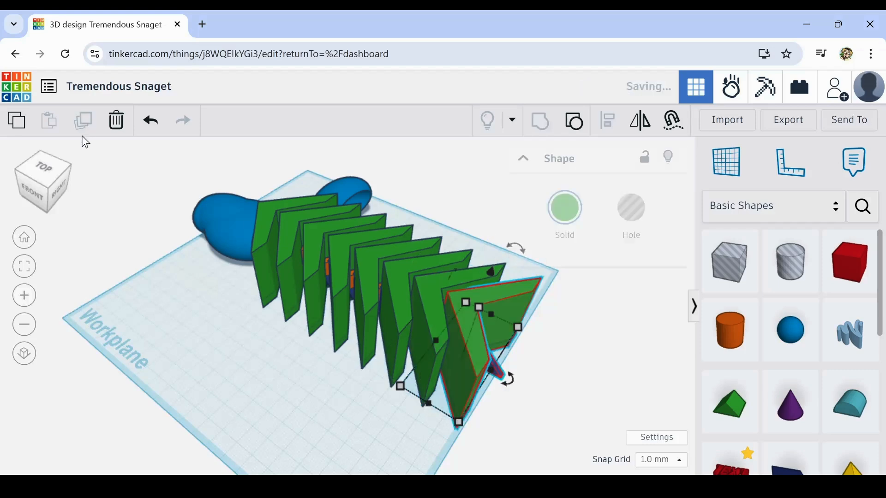
- Duplicate only the last green V shape as a ninth piece and nudge the copy slightly back toward the chain
right_drag(166, 305, 269, 348)
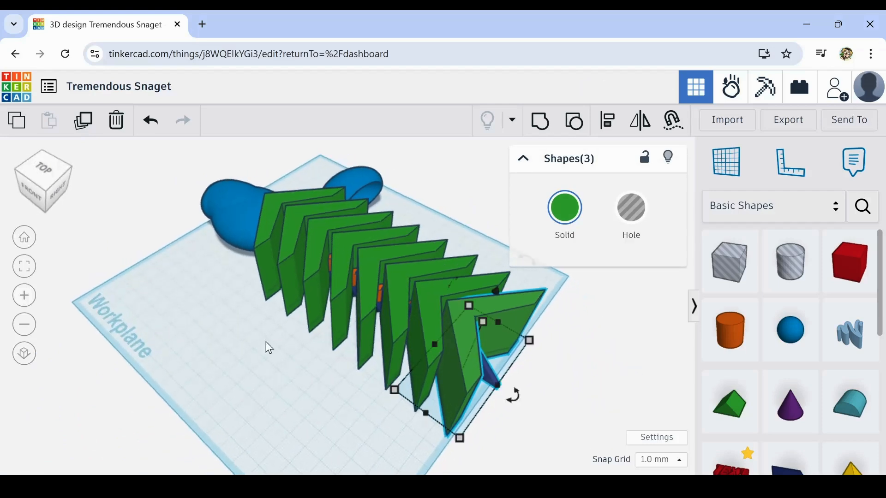
click(344, 405)
click(445, 338)
right_drag(320, 438, 369, 435)
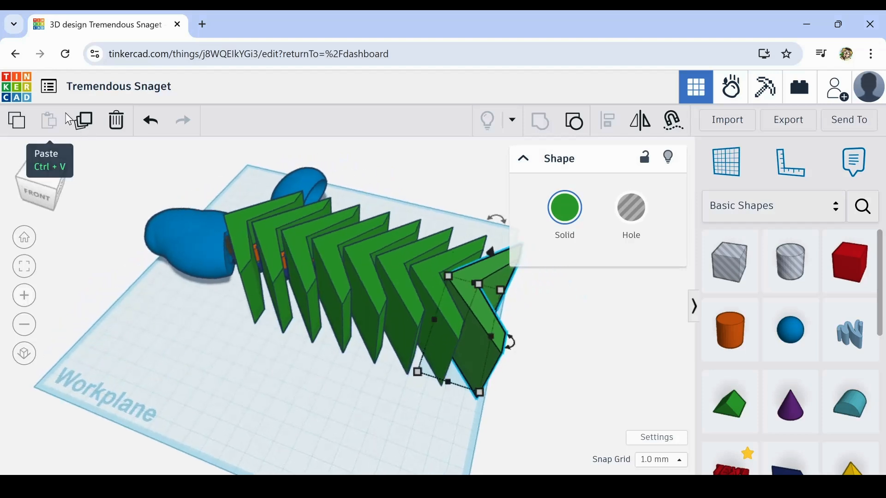
click(88, 125)
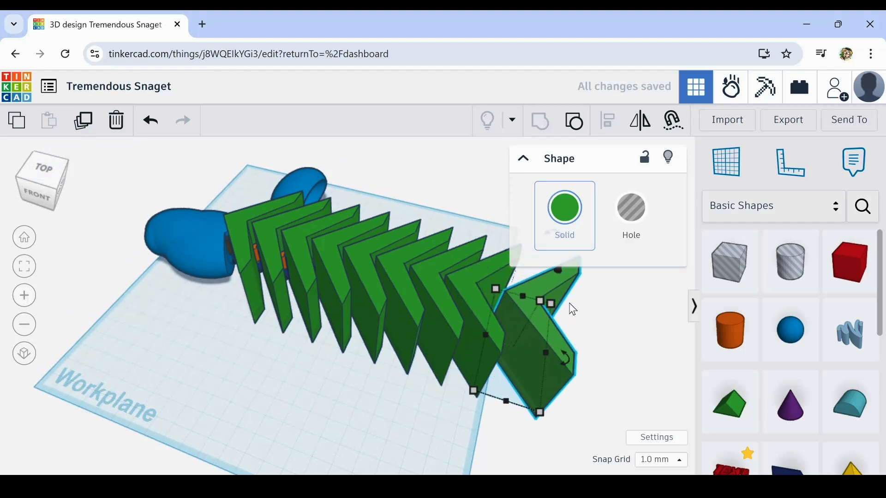
key(Left)
key(Left)
key(Left)
key(Left)
key(Left)
key(Left)
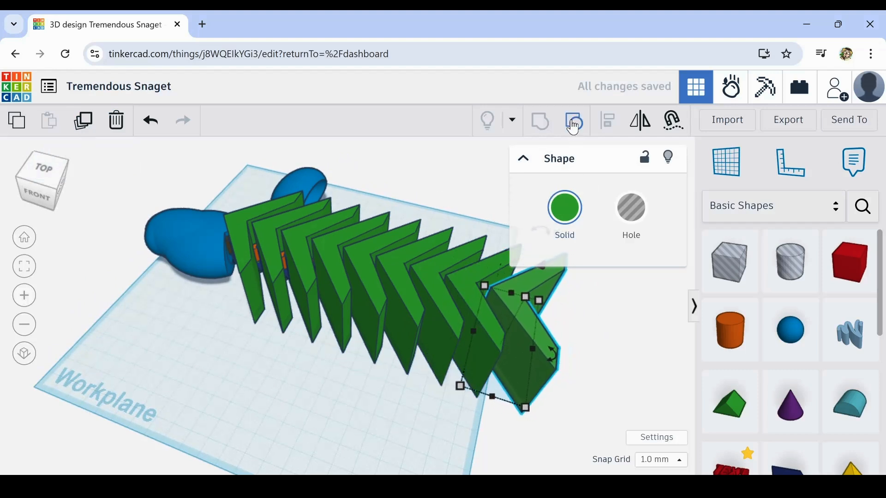
- Ungroup the end V shape and delete the cylinder hole at its inner corner
click(575, 123)
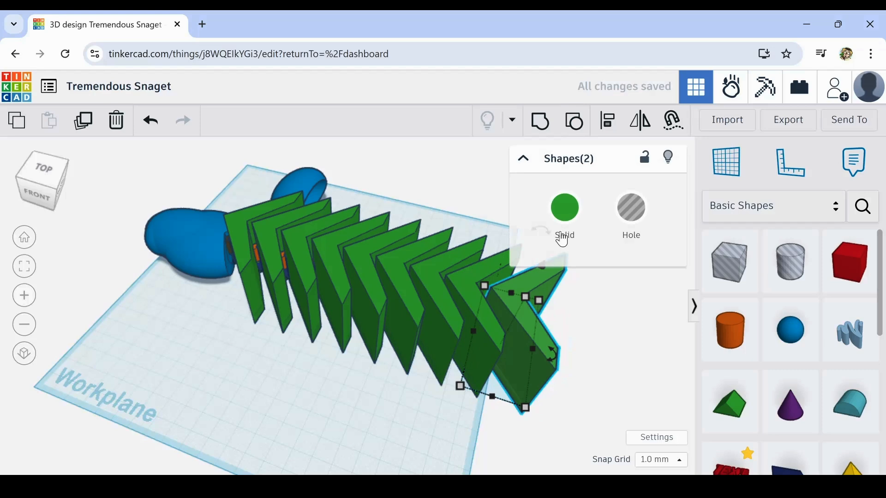
right_drag(584, 193, 517, 327)
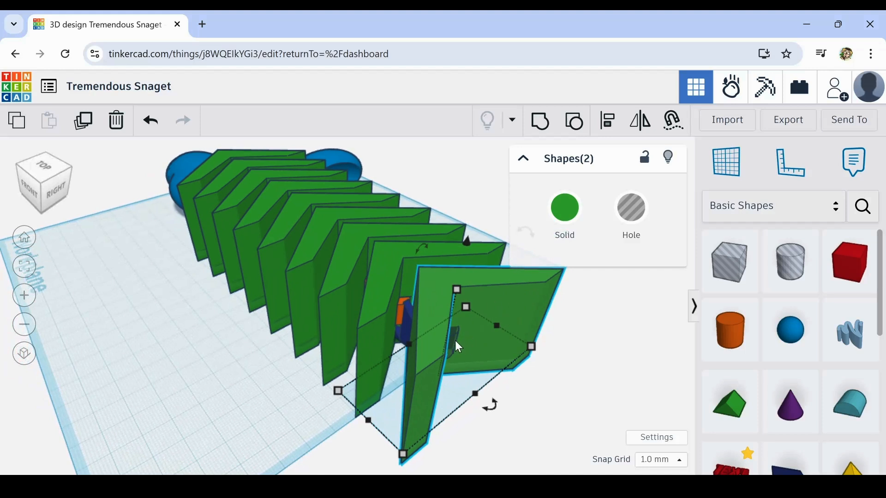
key(Escape)
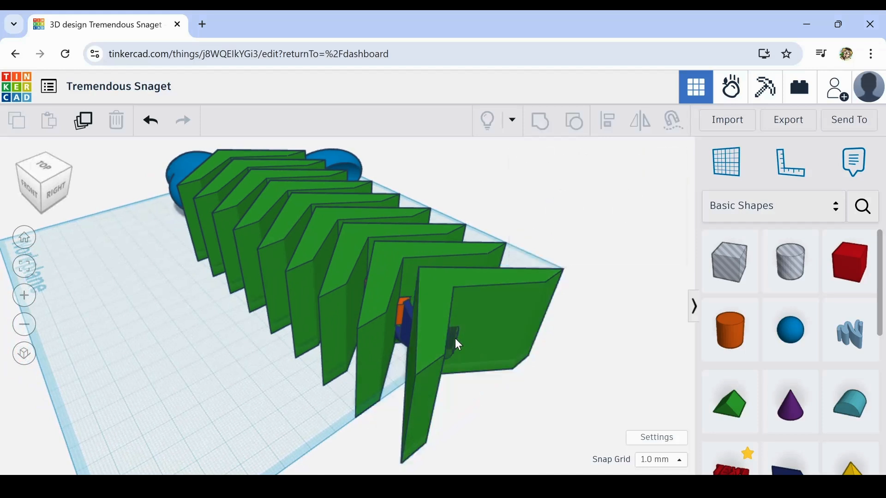
click(453, 339)
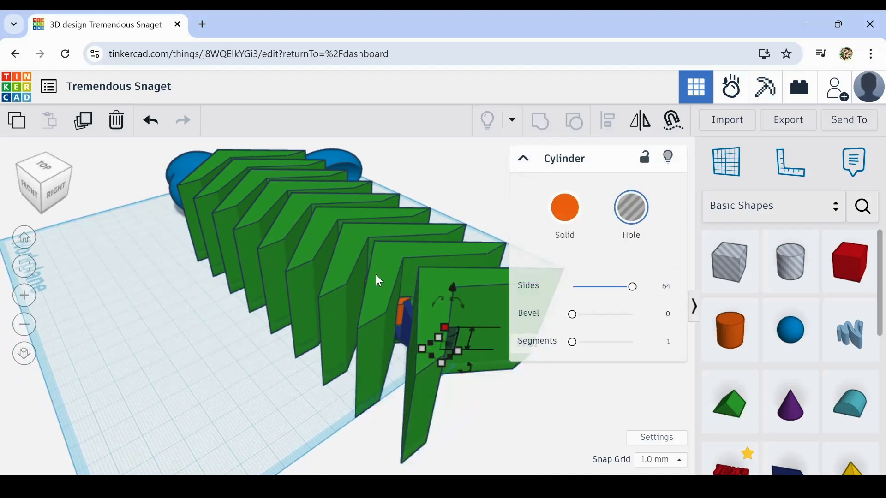
click(117, 122)
middle_drag(567, 430, 518, 411)
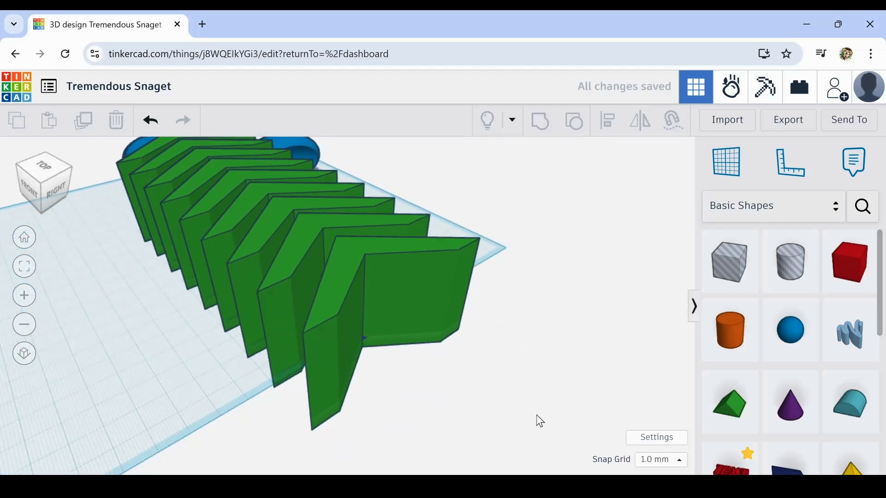
- Ungroup the end V shape again and delete its roof-shaped hole to leave a solid triangular tail piece
click(402, 307)
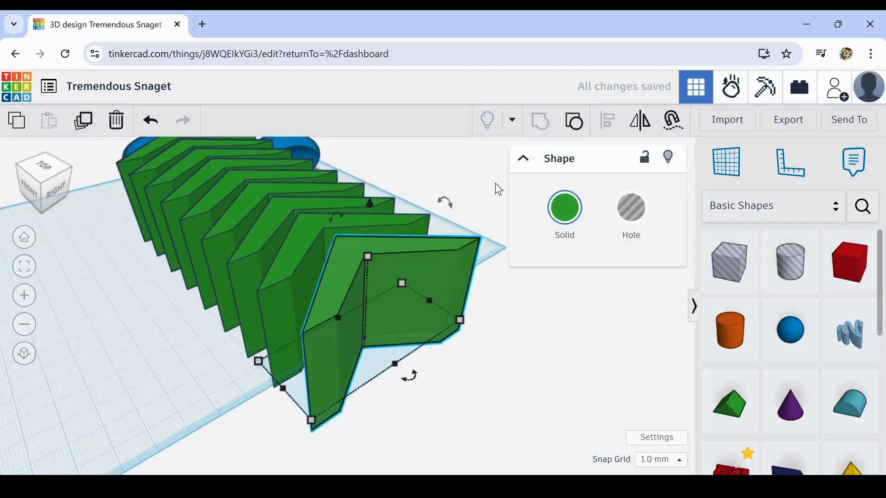
click(574, 123)
click(520, 406)
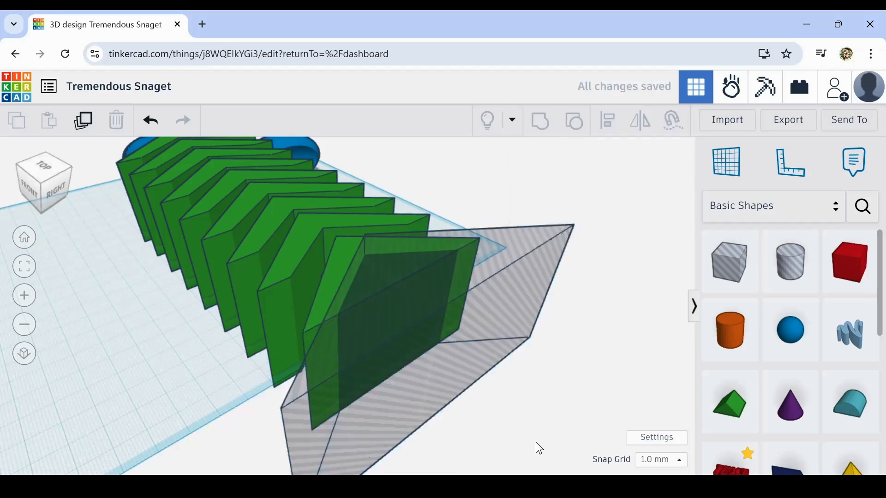
right_drag(570, 305, 557, 269)
click(557, 269)
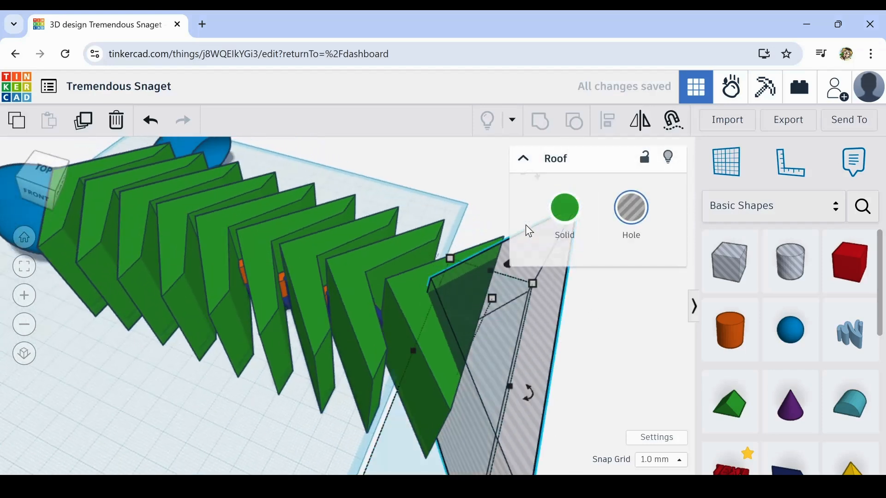
click(121, 123)
right_drag(575, 379, 618, 356)
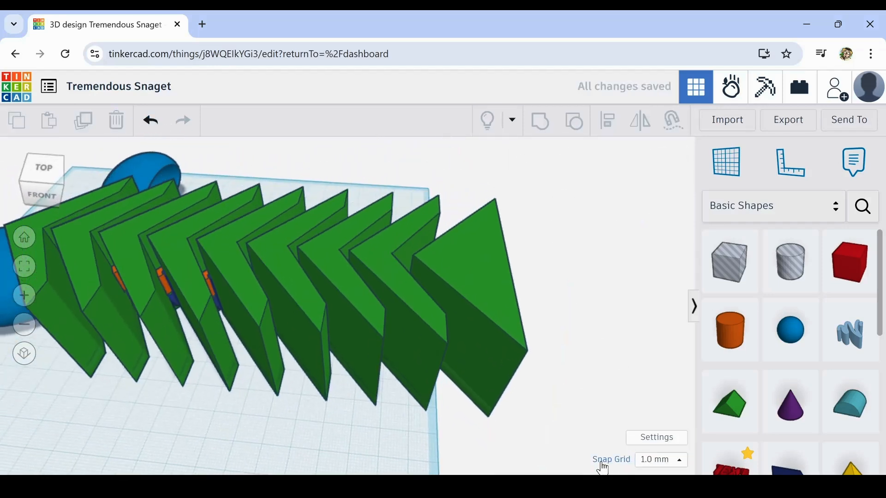
- Delete the separate blue rounded piece lying beside the body and the segment chain
scroll(196, 261, up, 5)
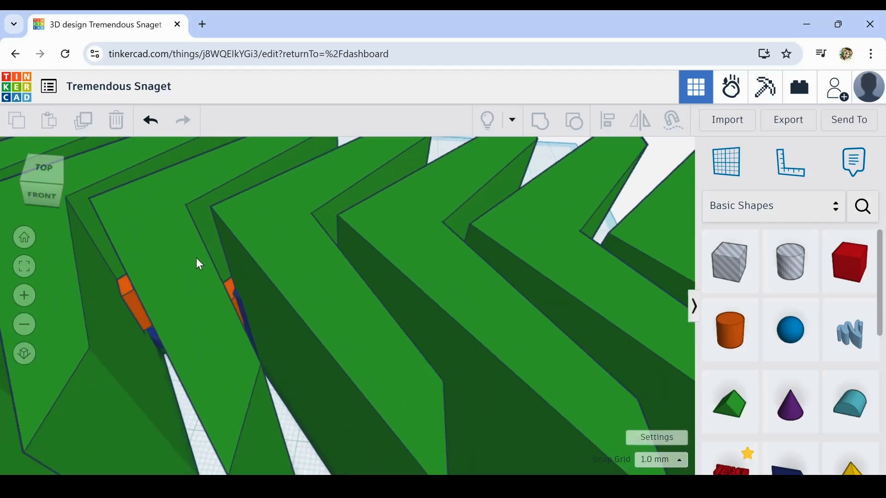
right_drag(196, 261, 308, 327)
scroll(305, 321, down, 10)
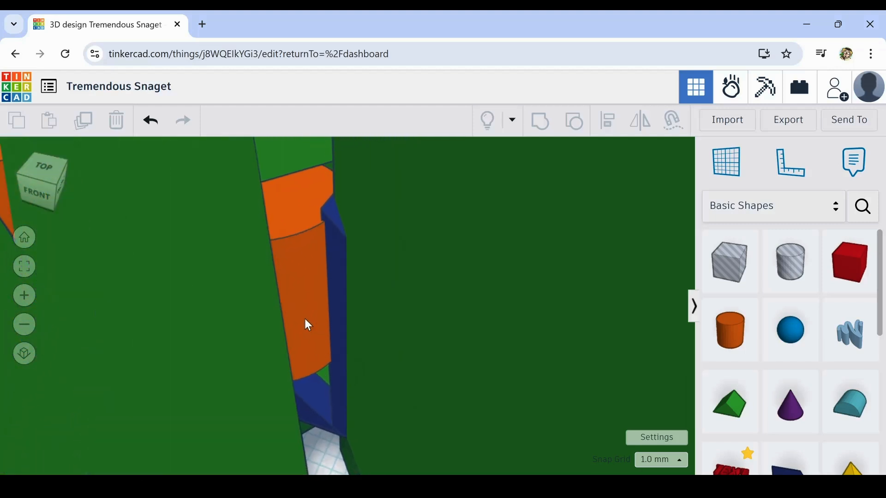
right_drag(160, 379, 216, 323)
click(156, 212)
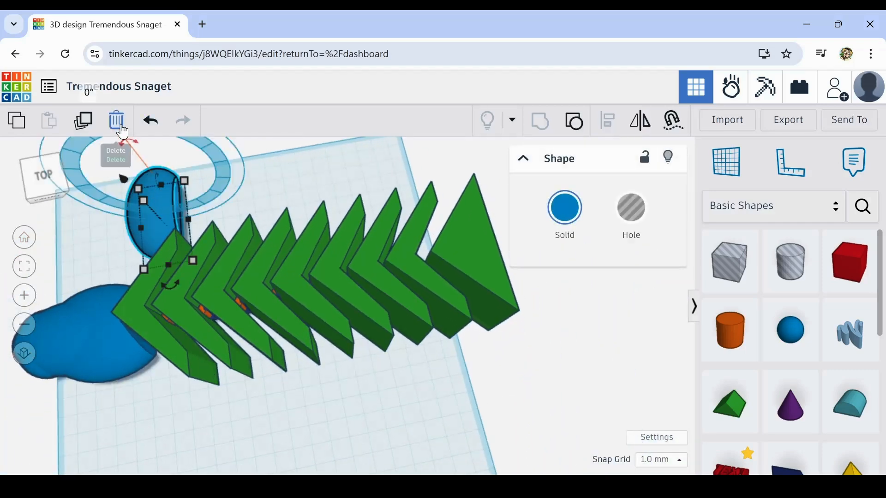
click(116, 121)
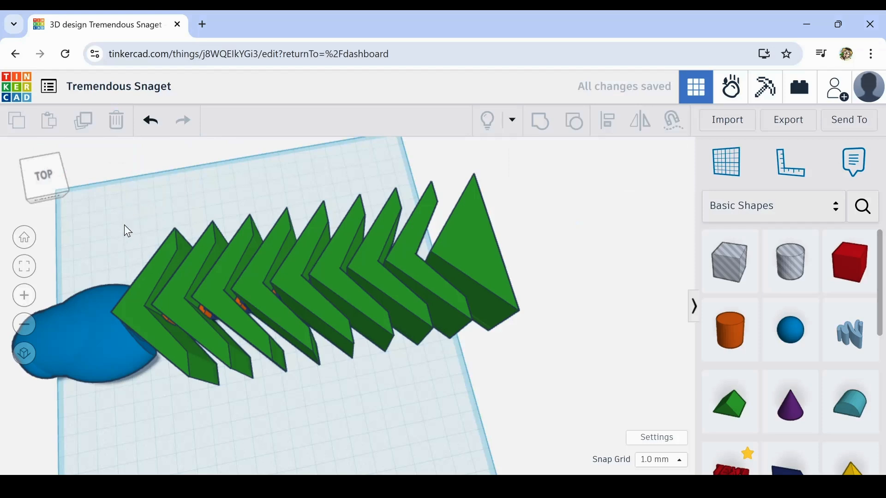
- Switch the whole figure to Hole to examine the joints inside the chain, then restore it to Solid
drag(465, 350, 466, 353)
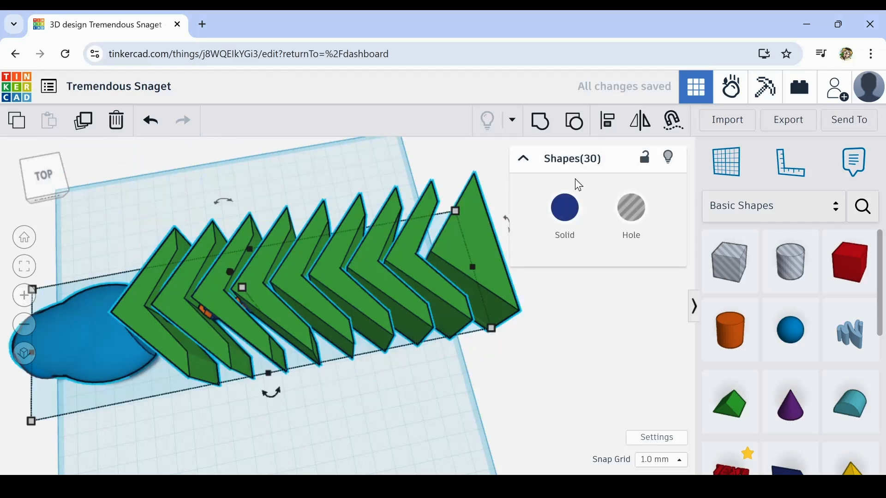
click(631, 208)
right_drag(381, 401, 367, 416)
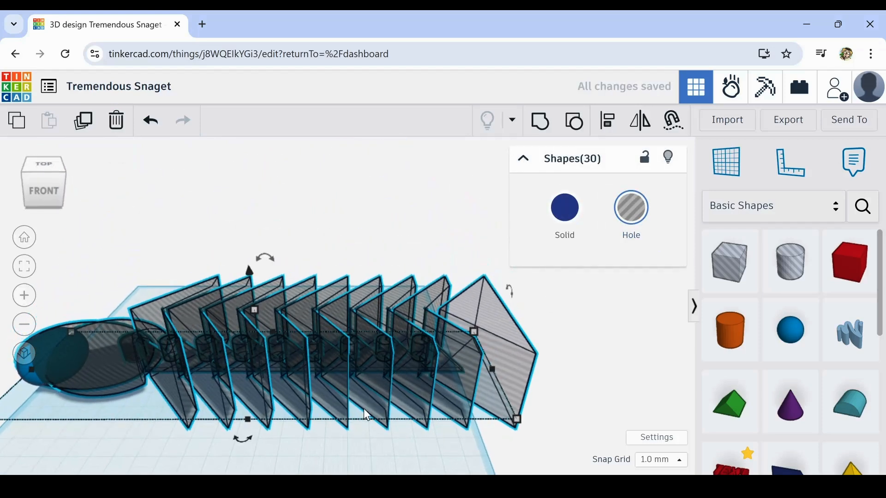
scroll(363, 406, up, 10)
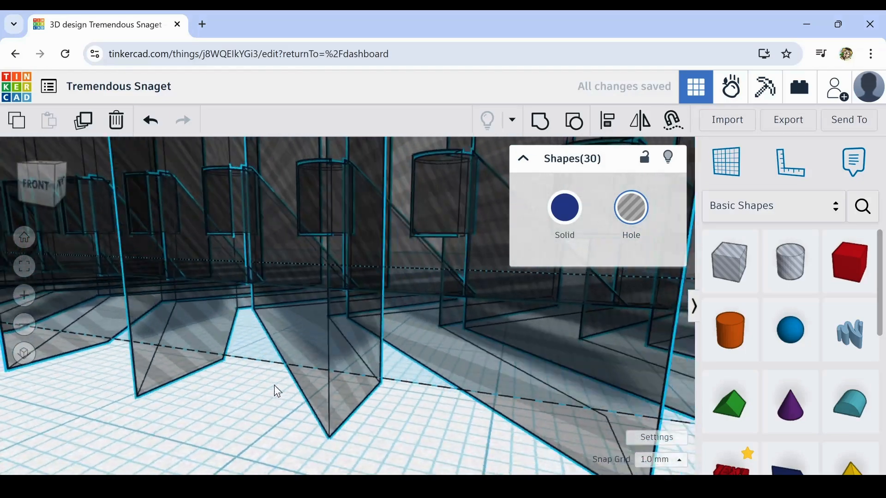
right_drag(274, 385, 378, 407)
scroll(377, 405, down, 10)
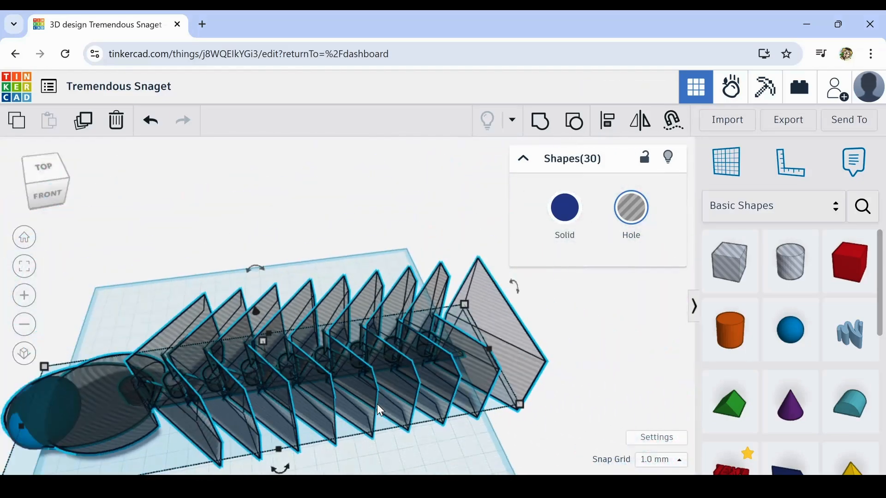
scroll(199, 413, up, 5)
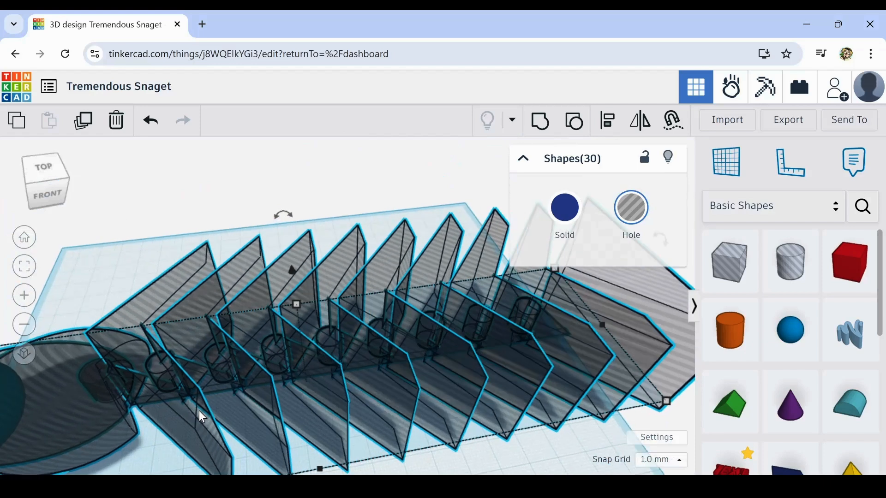
scroll(202, 416, down, 5)
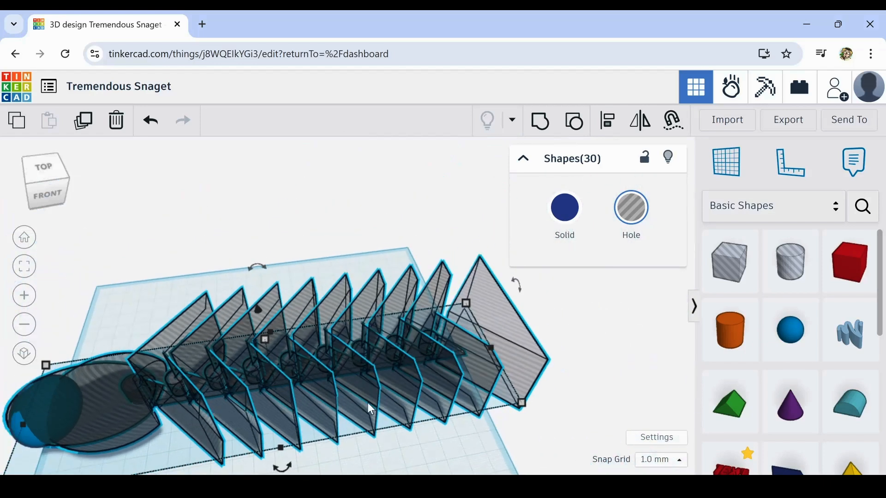
scroll(387, 417, down, 2)
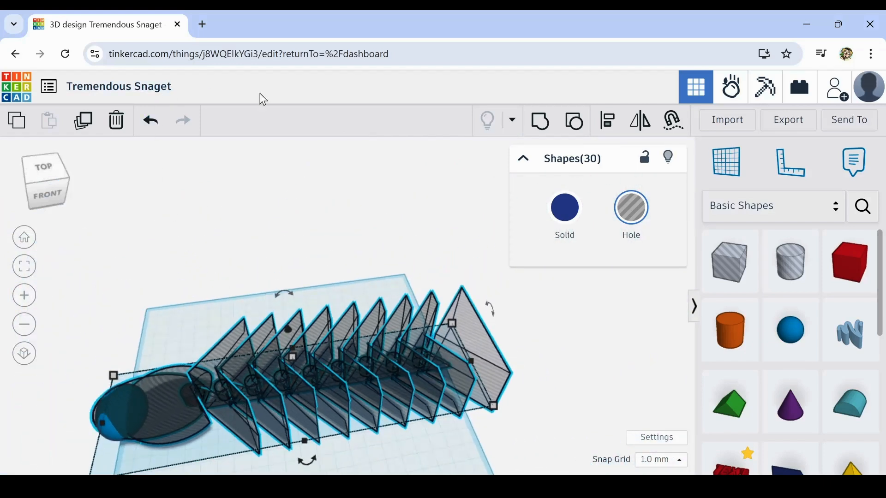
click(565, 207)
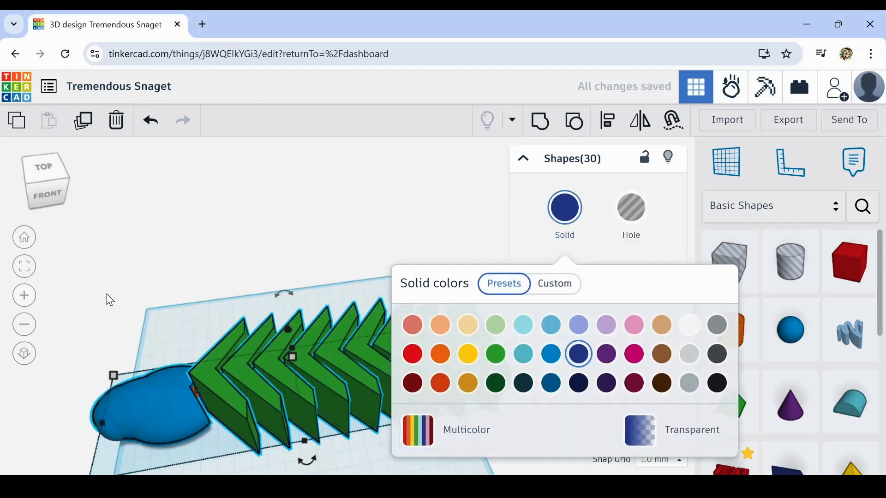
- Select the body with all its segments and joints and recolour everything with the teal preset
drag(99, 310, 520, 417)
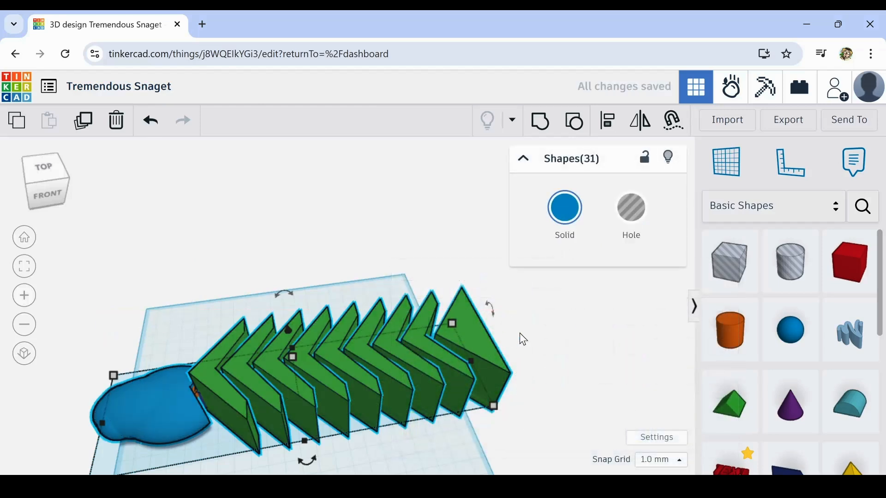
right_drag(523, 339, 521, 466)
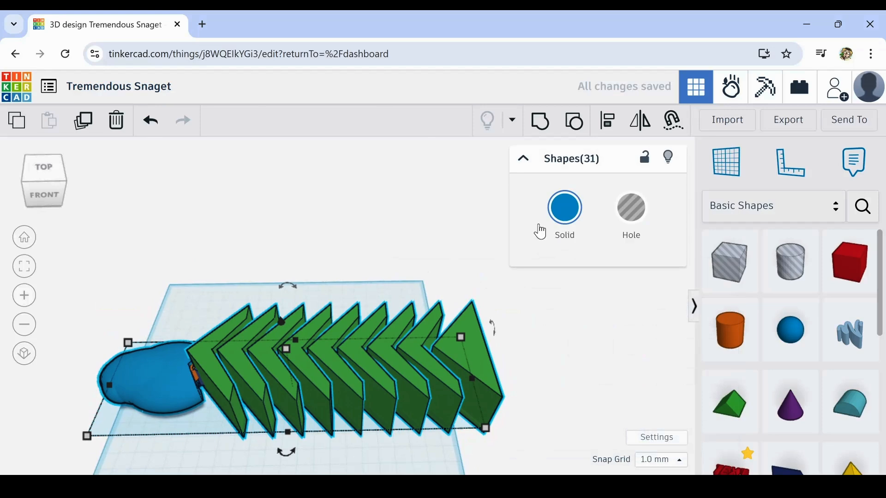
click(562, 228)
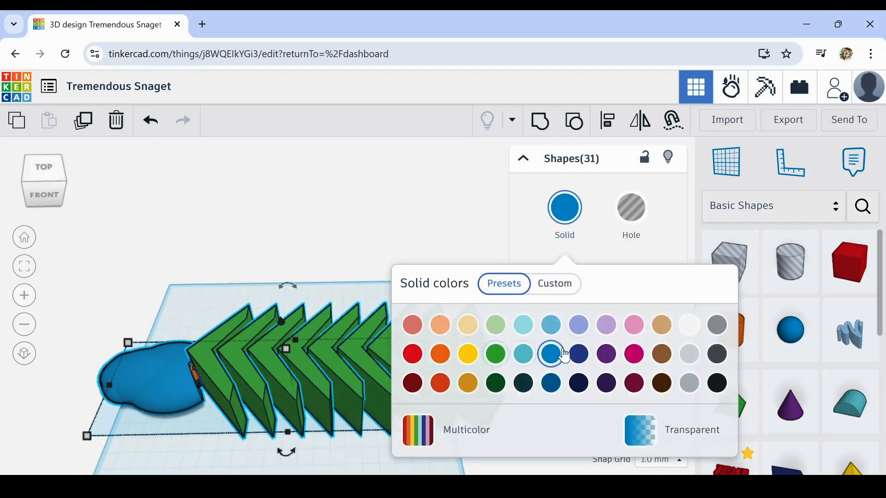
click(524, 355)
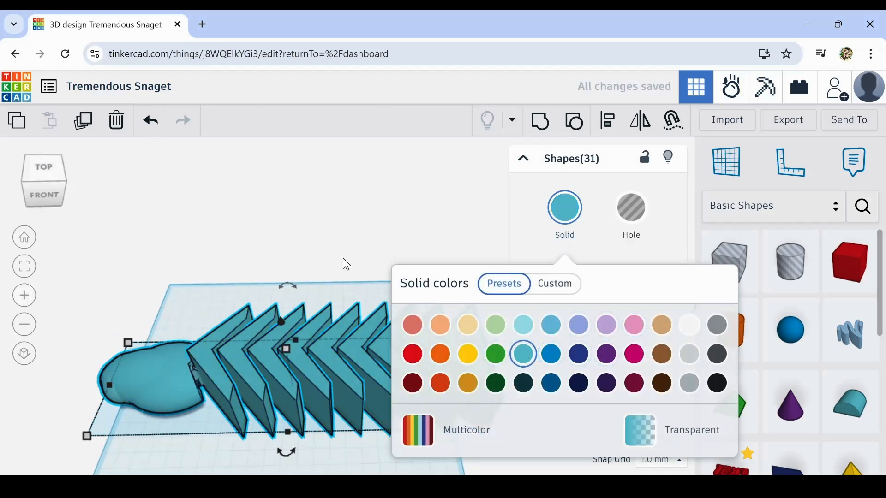
click(333, 223)
- Select the rounded body with the joint pieces at its notched end and group them into one shape
right_drag(579, 311, 601, 328)
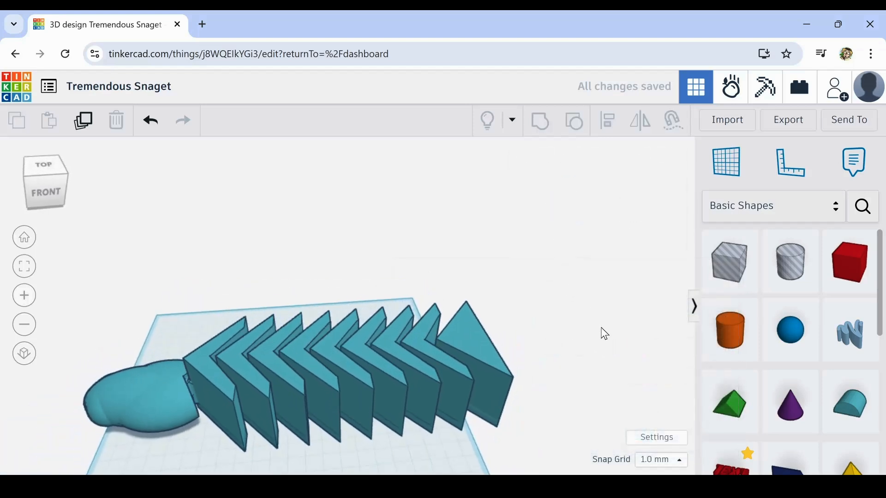
scroll(198, 381, up, 6)
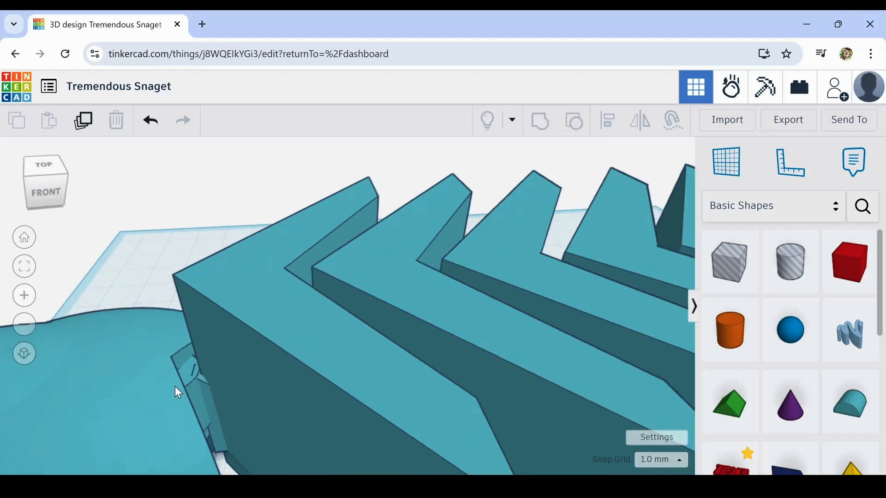
right_drag(155, 361, 153, 340)
click(113, 324)
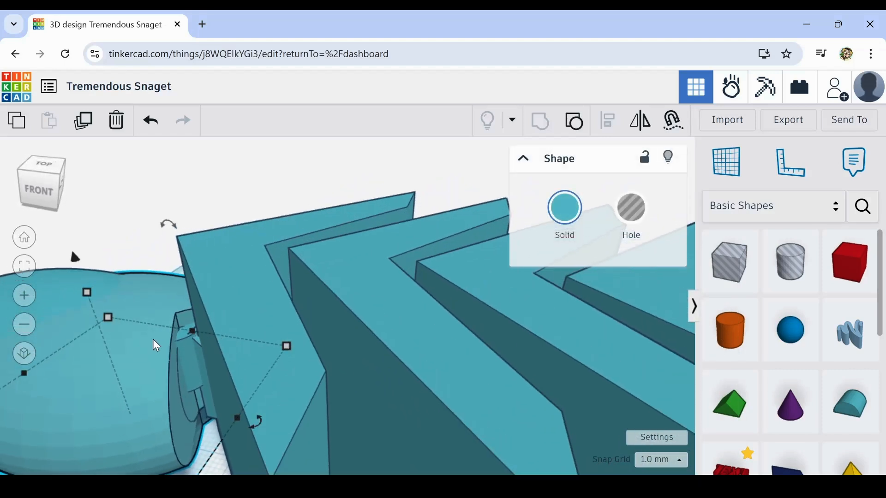
scroll(179, 342, up, 4)
click(185, 339)
scroll(184, 339, up, 2)
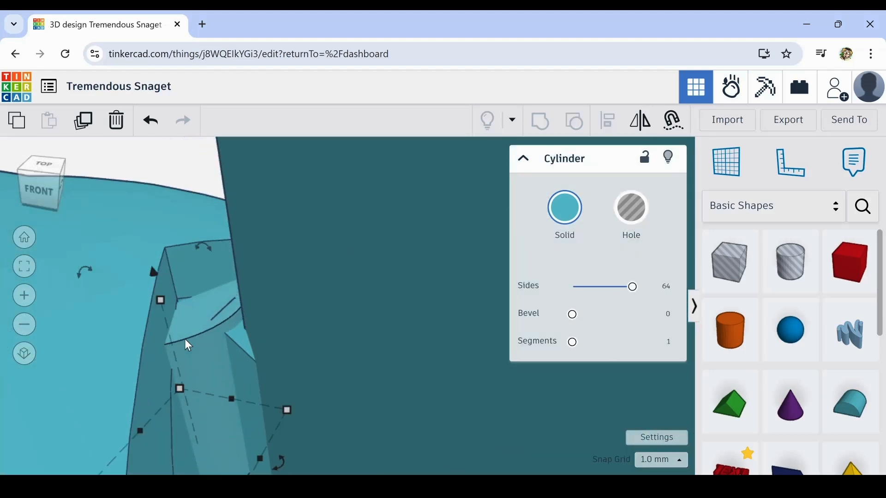
right_drag(185, 340, 207, 378)
drag(115, 282, 135, 341)
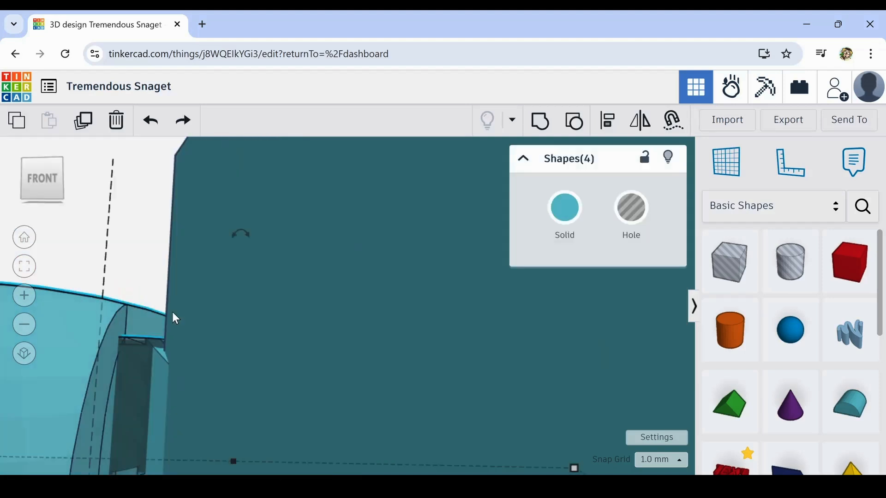
click(537, 131)
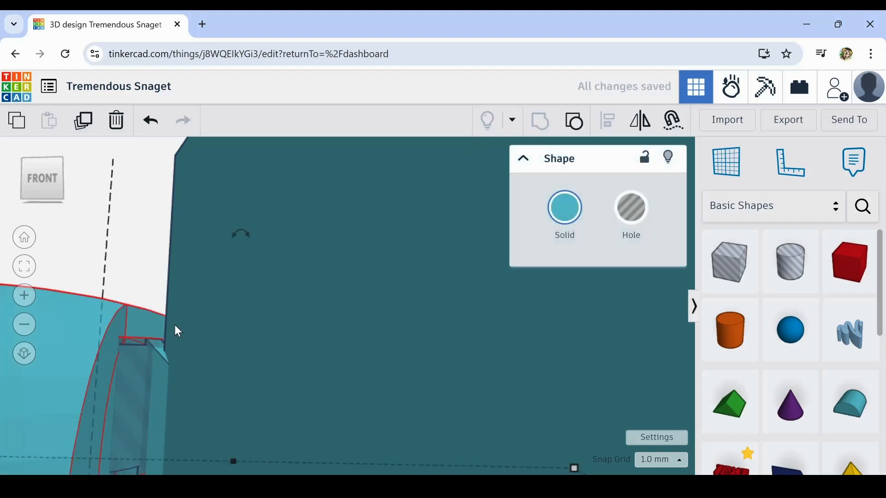
- Examine the joint at the rounded body's notched end and the full chain of V-shaped segments from several angles
scroll(136, 369, up, 3)
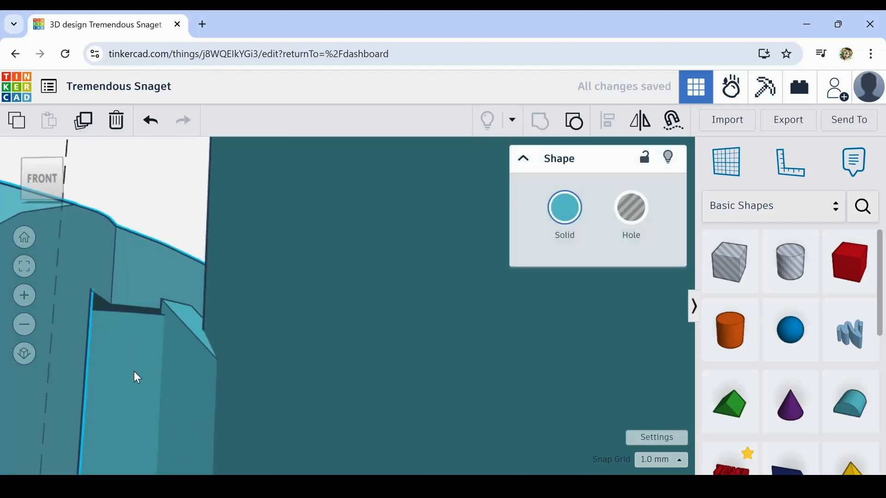
right_drag(134, 393, 137, 354)
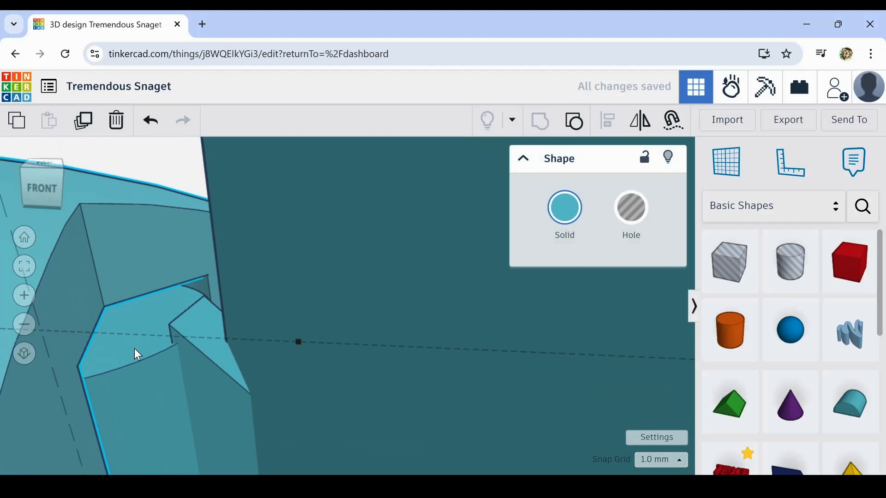
scroll(156, 354, down, 5)
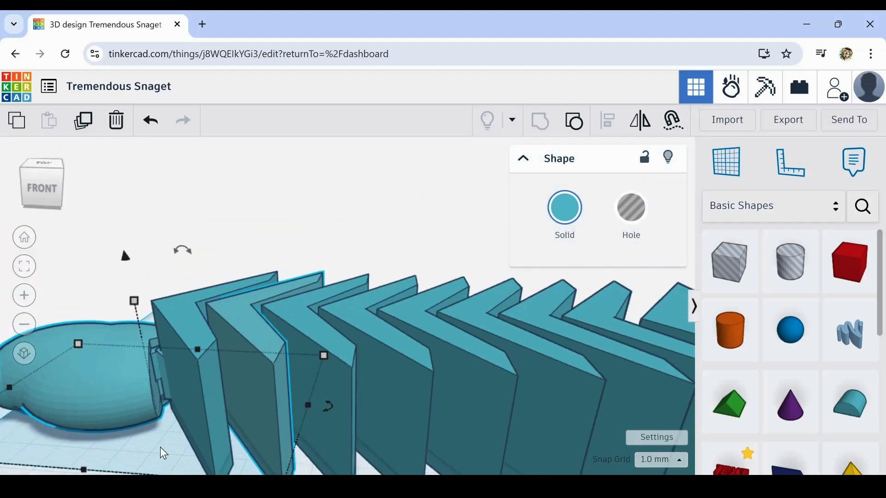
middle_drag(160, 450, 197, 374)
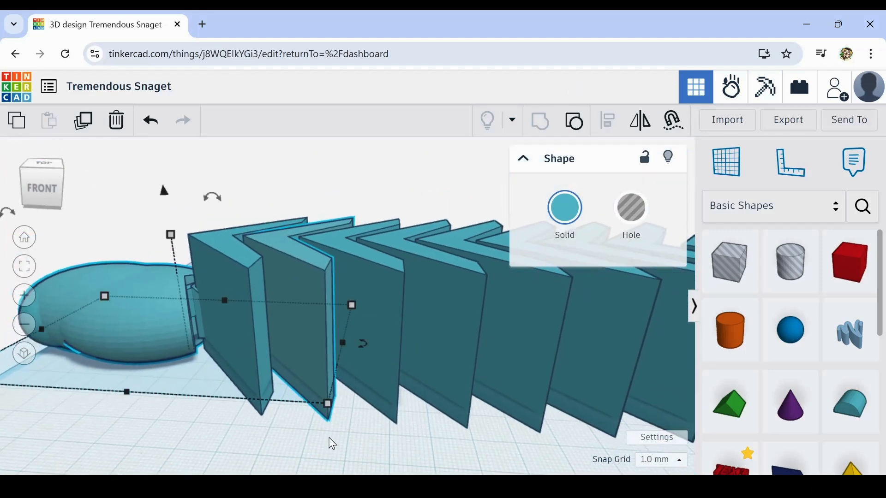
right_drag(332, 444, 352, 444)
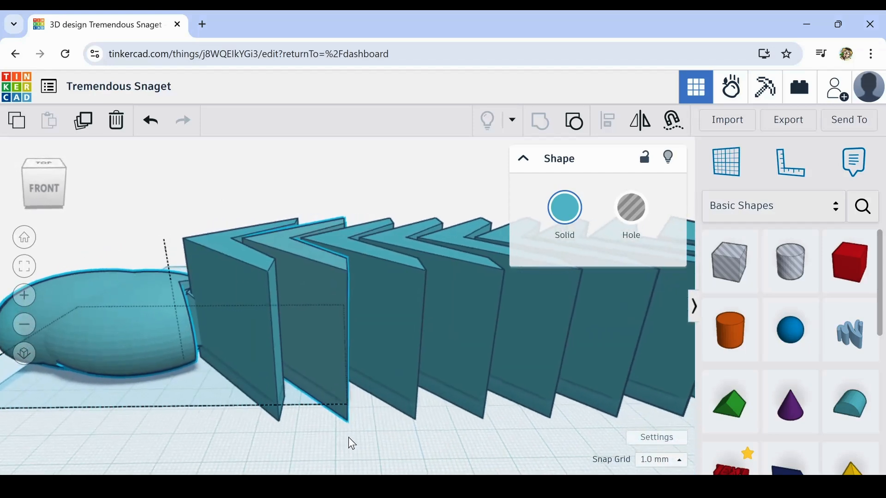
scroll(358, 442, down, 6)
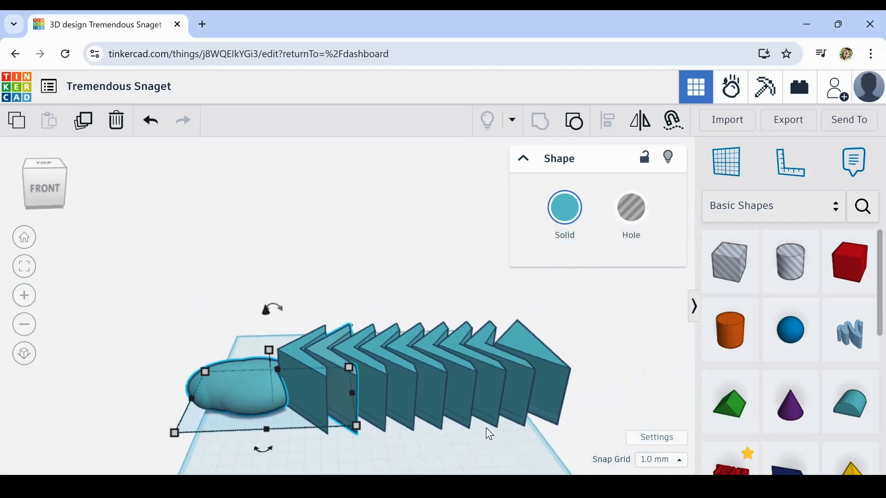
middle_drag(489, 434, 355, 348)
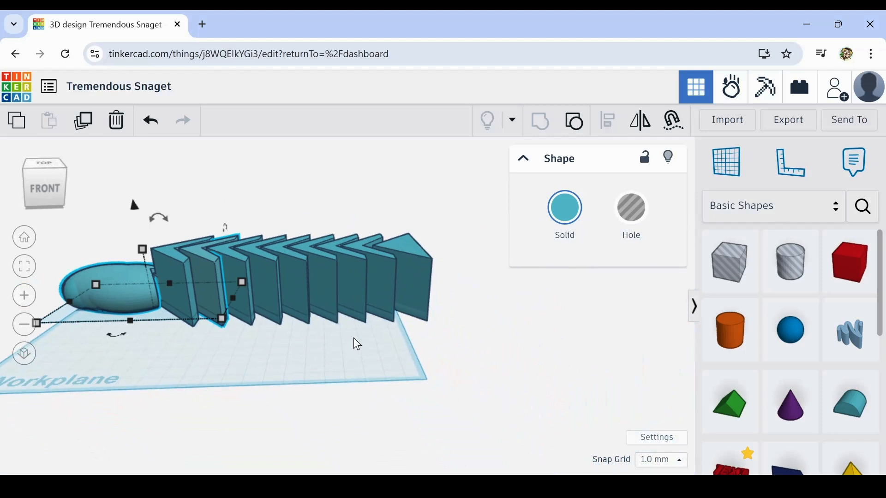
right_drag(357, 343, 336, 305)
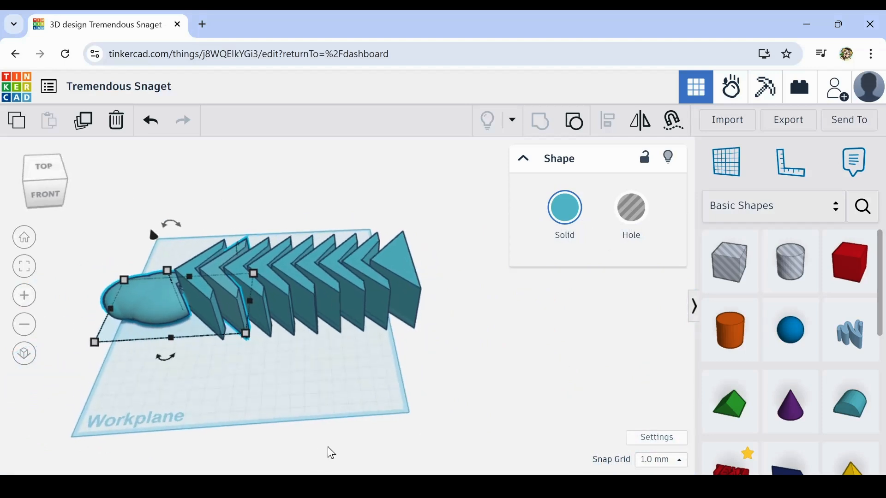
right_drag(283, 408, 259, 287)
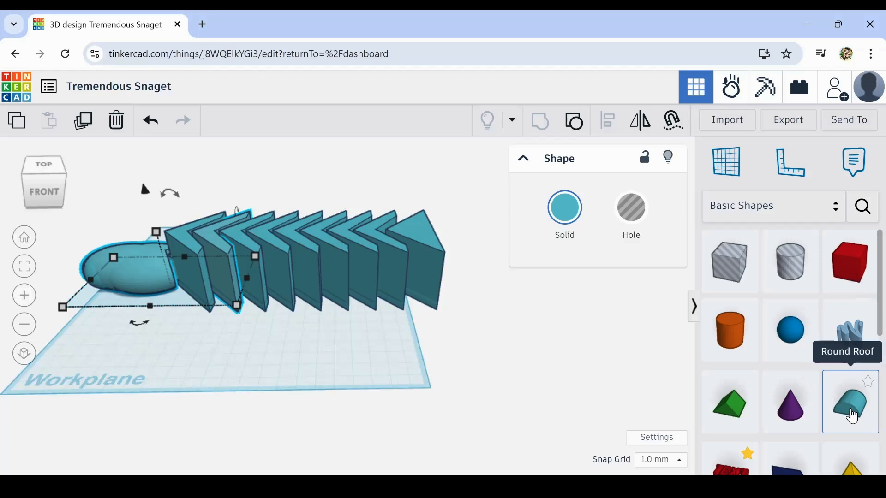
- Add a Round Roof shape in front of the body and move it off the workplane
drag(853, 416, 231, 404)
drag(199, 364, 172, 352)
right_drag(173, 351, 232, 382)
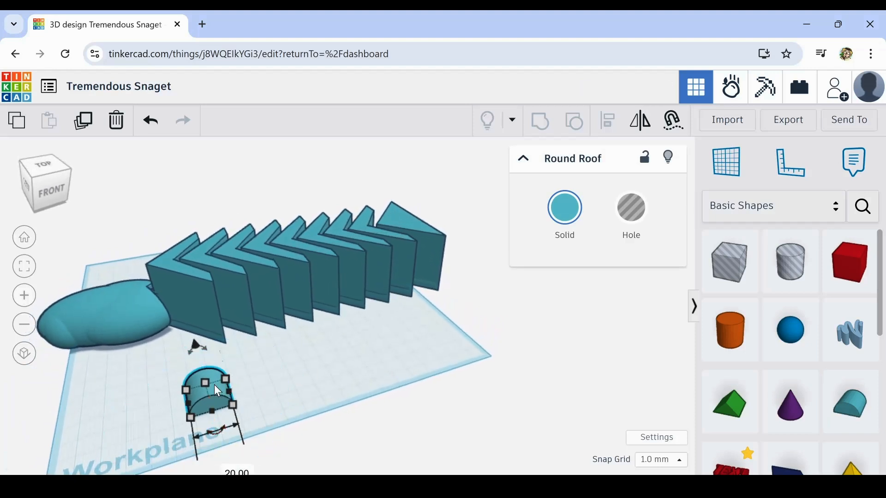
drag(216, 391, 510, 421)
- Add a cone in front of the chain, lay it on its side and stretch it to about 194 mm long and taller
drag(791, 403, 216, 391)
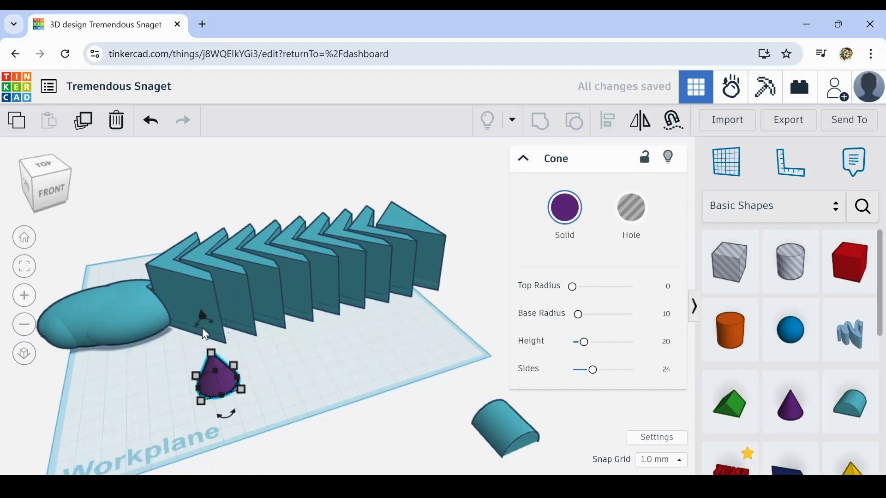
drag(200, 323, 260, 342)
drag(238, 378, 535, 341)
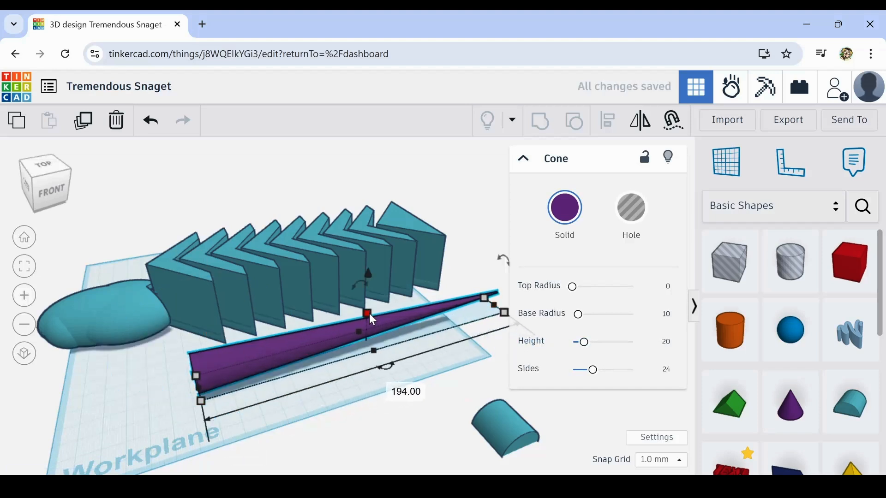
drag(369, 314, 393, 143)
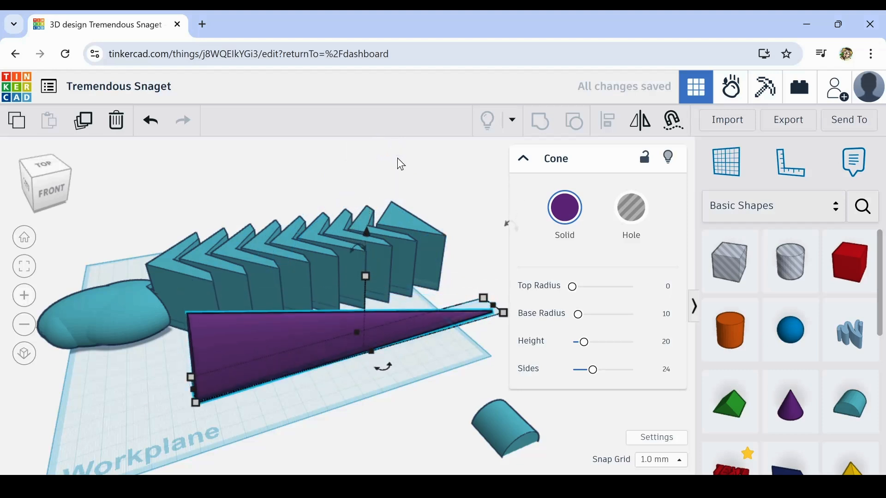
- Move the Round Roof farther away, then widen the cone and adjust its height to about 49 mm
drag(512, 433, 644, 348)
mouse_move(300, 406)
right_down()
mouse_move(218, 367)
mouse_move(372, 357)
mouse_move(409, 374)
mouse_move(370, 397)
mouse_move(254, 408)
mouse_move(301, 397)
right_up()
click(323, 373)
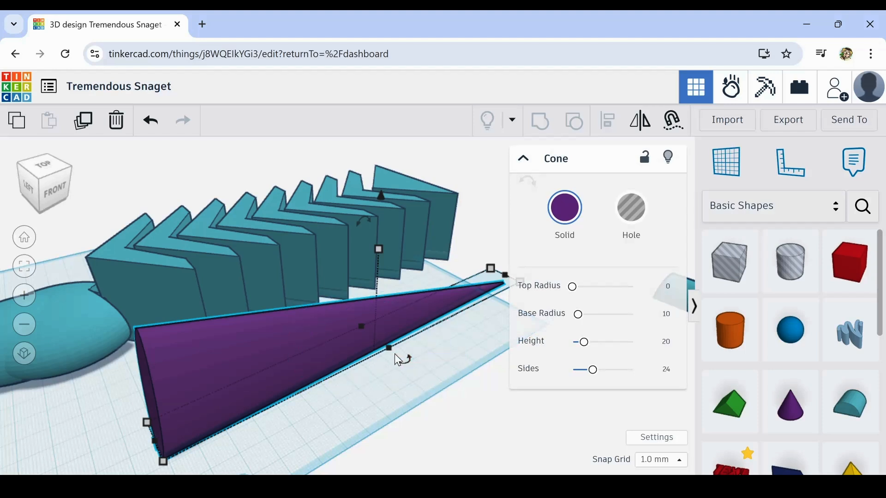
drag(389, 352, 372, 308)
mouse_move(392, 256)
mouse_down()
mouse_move(392, 244)
mouse_move(392, 272)
mouse_move(396, 263)
mouse_up()
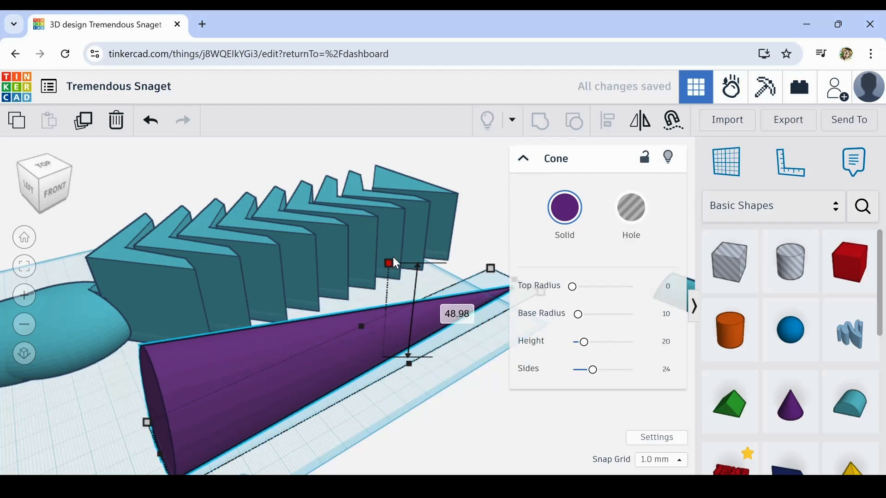
- Add a sphere with 24 steps beside the cone's wide end, about 40 mm high, and widen it towards a round shape
right_drag(442, 364, 412, 402)
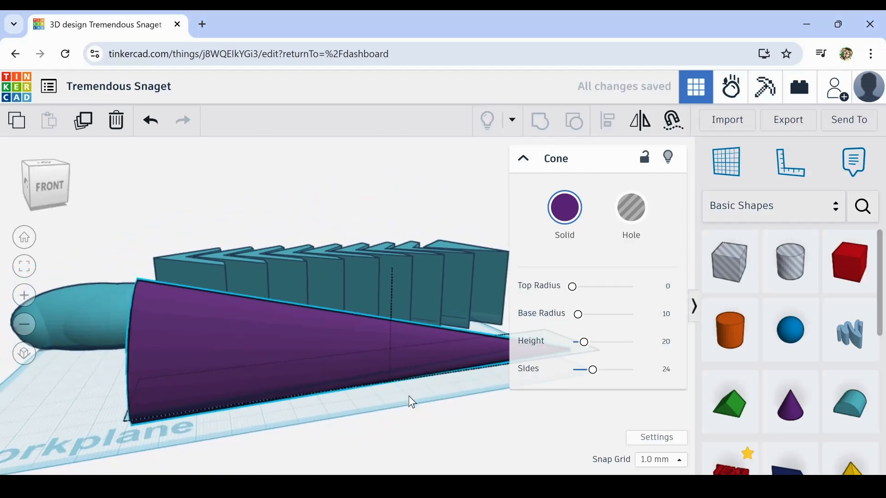
scroll(411, 401, down, 6)
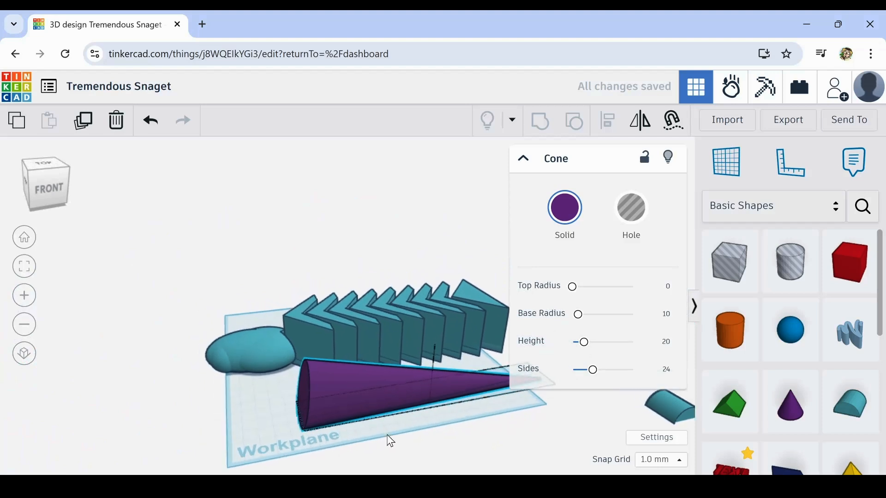
scroll(391, 442, up, 2)
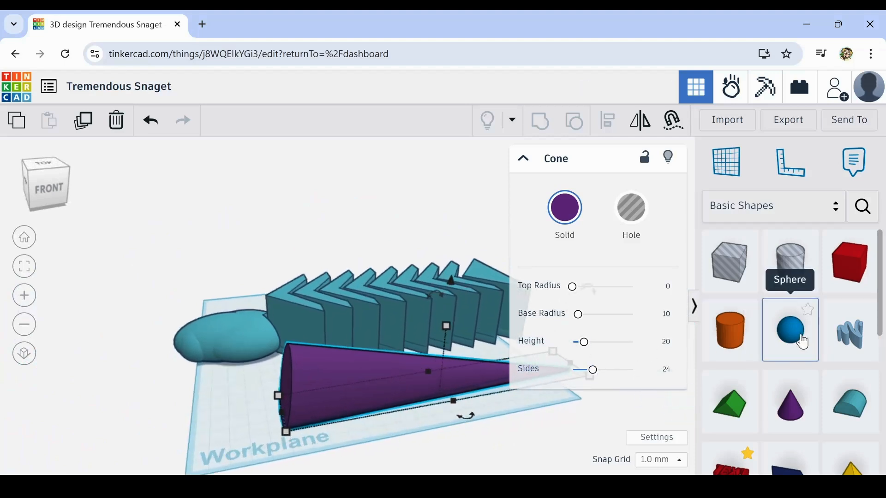
drag(802, 343, 257, 417)
drag(253, 380, 258, 359)
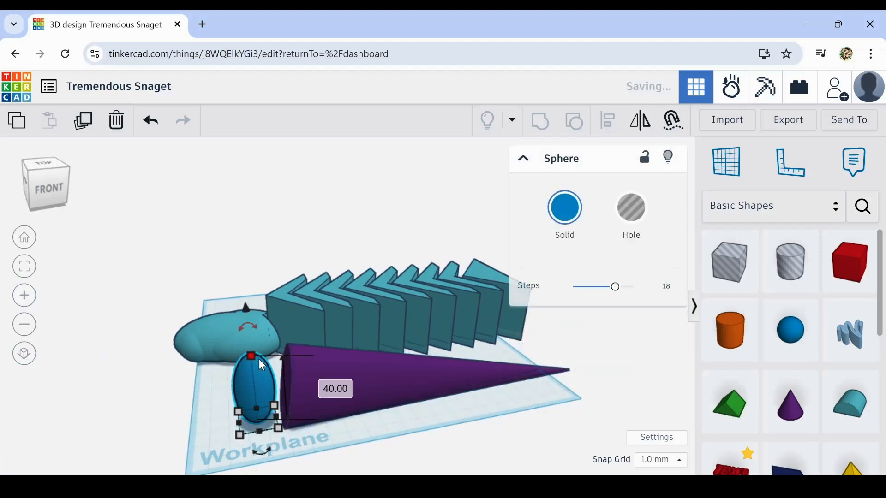
drag(615, 289, 633, 288)
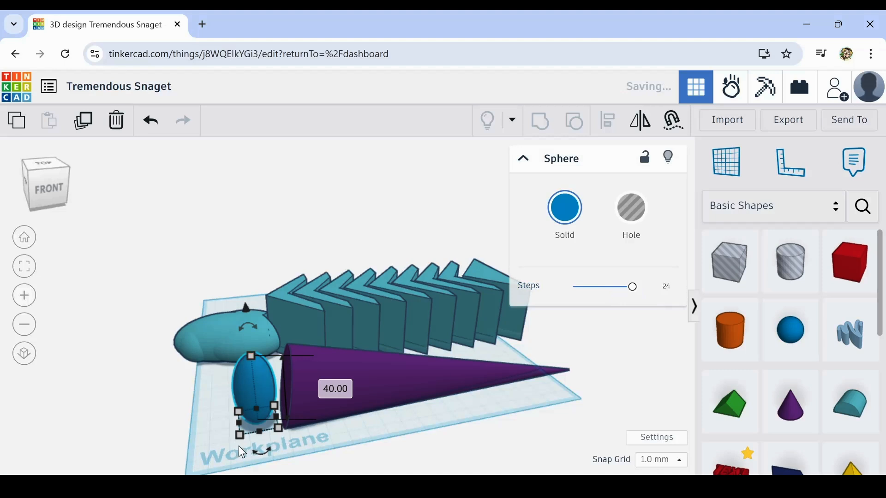
drag(243, 422, 217, 429)
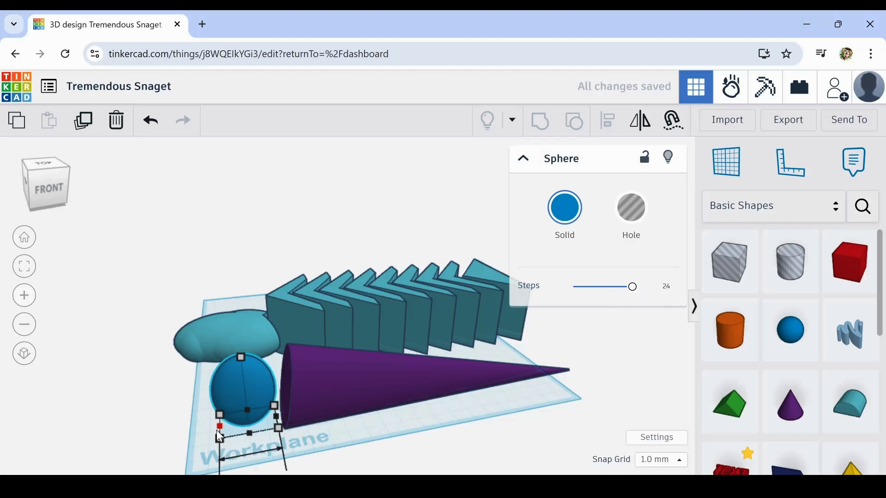
- Place the sphere over the cone's wide end, widening and lengthening it to cap the opening
drag(257, 395, 295, 389)
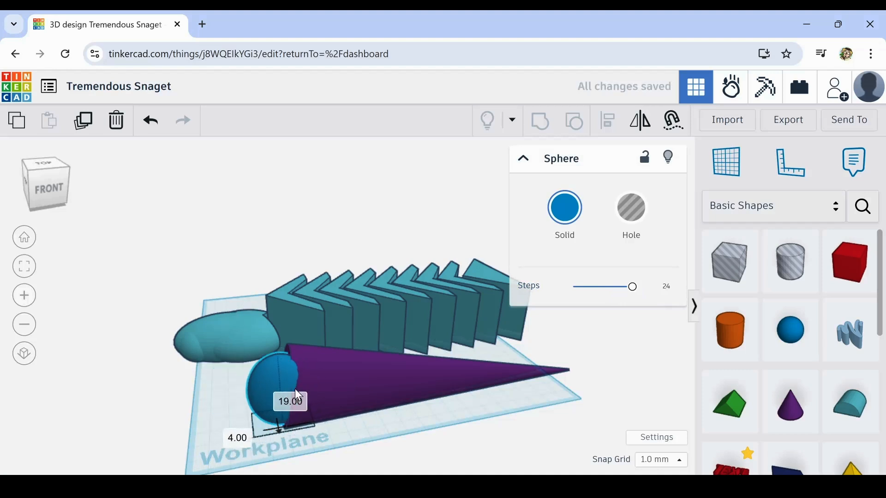
right_drag(244, 385, 427, 422)
drag(427, 420, 398, 408)
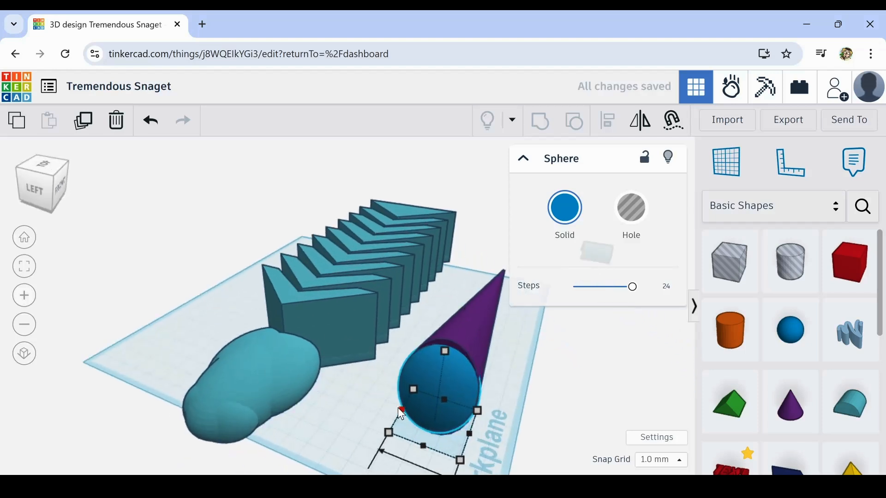
drag(424, 447, 407, 418)
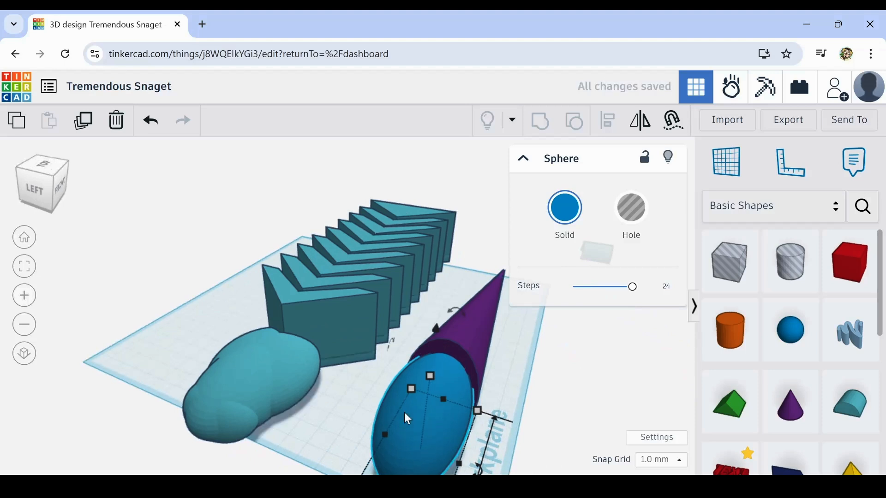
drag(418, 379, 444, 349)
- Raise the height of the sphere capping the cone's wide end
right_drag(554, 382, 378, 361)
scroll(378, 361, up, 3)
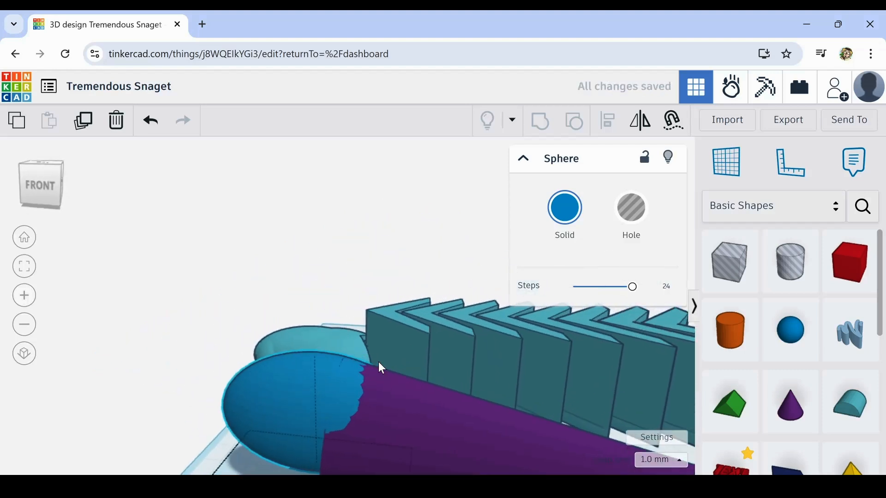
scroll(396, 360, down, 1)
scroll(413, 361, down, 3)
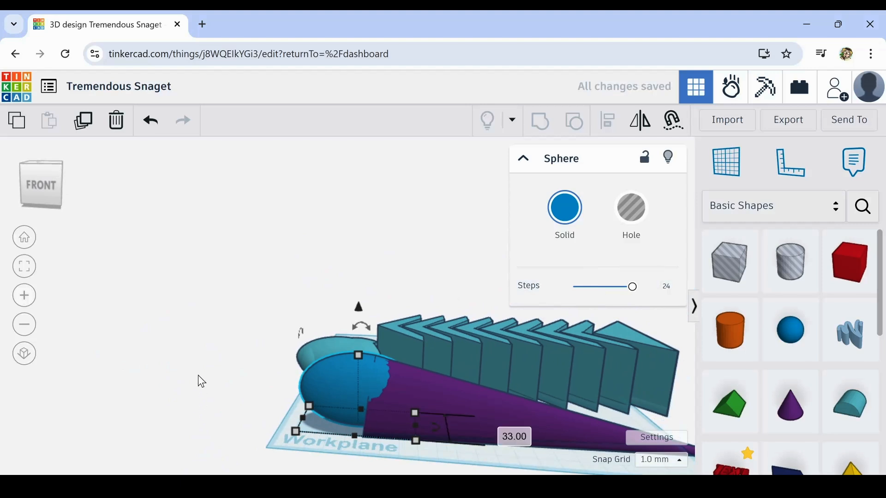
right_drag(198, 380, 234, 423)
scroll(307, 418, up, 2)
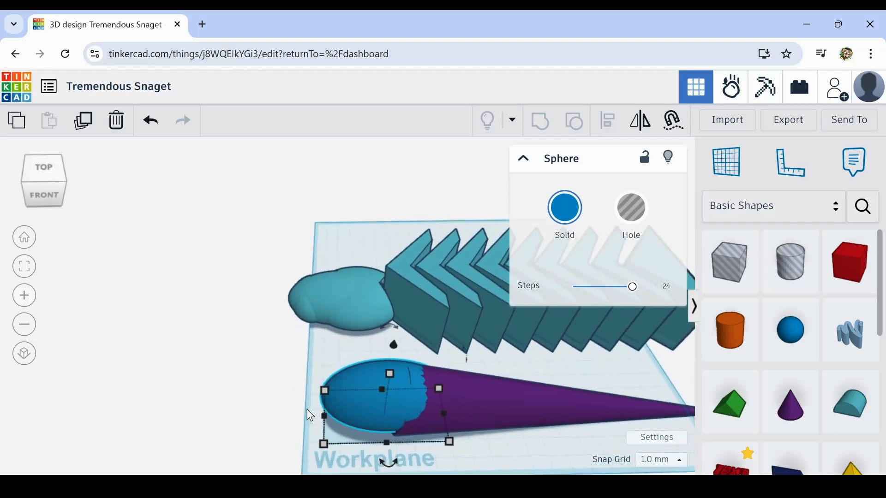
right_drag(501, 461, 412, 370)
drag(330, 219, 332, 186)
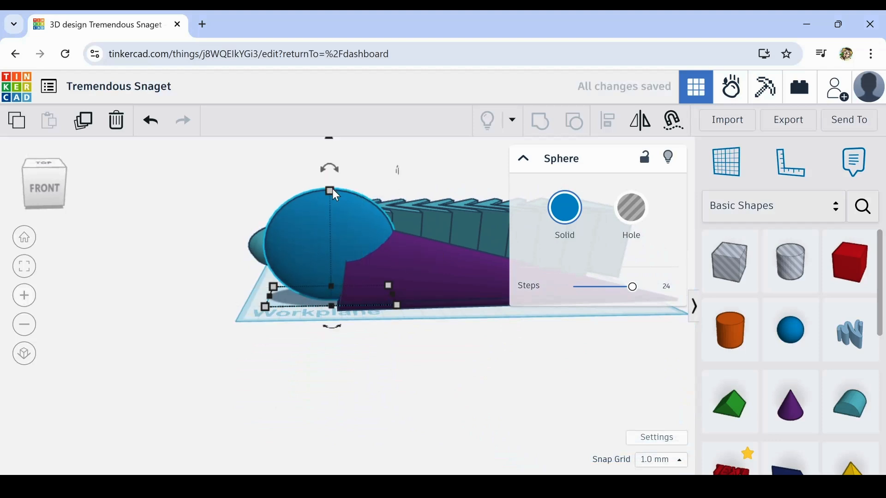
right_drag(415, 364, 423, 385)
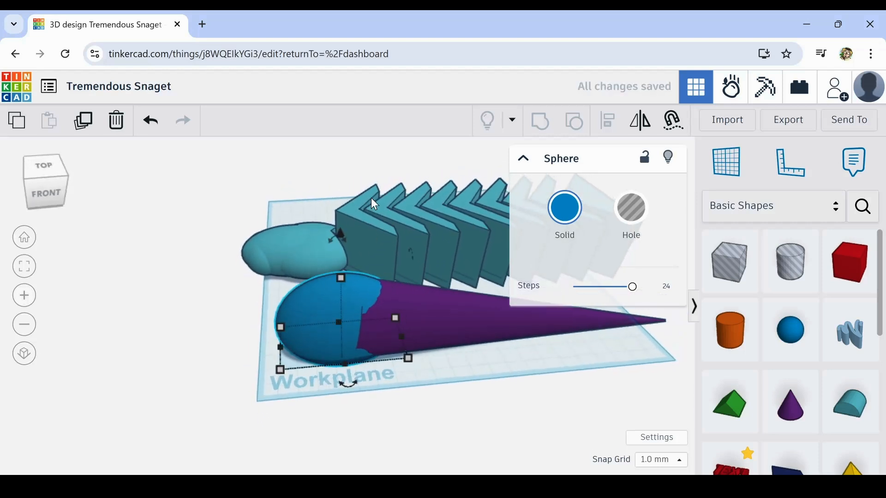
- Duplicate the purple cone and move the spare one forward off the workplane
right_drag(567, 408, 530, 409)
click(436, 342)
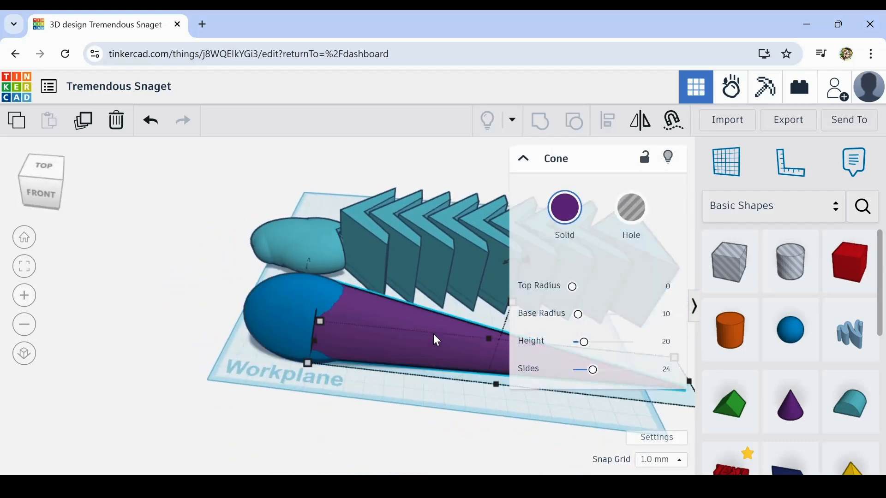
scroll(382, 420, up, 2)
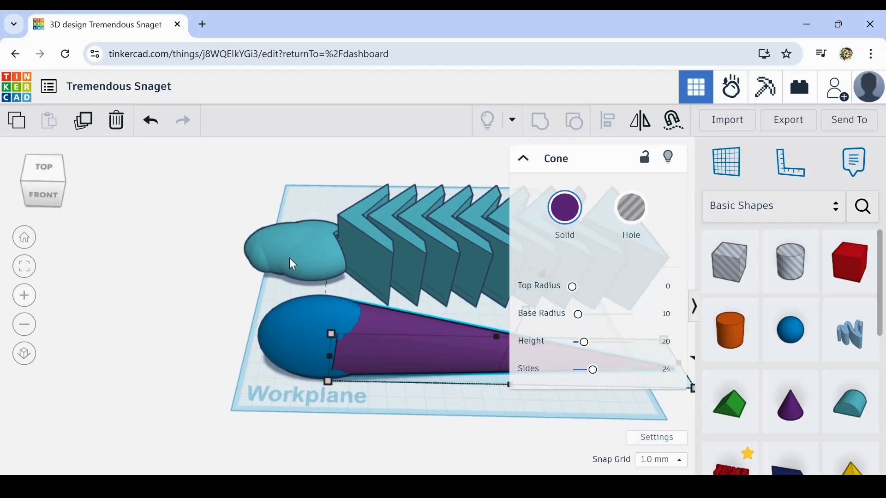
middle_drag(498, 417, 309, 396)
drag(259, 314, 249, 468)
- Duplicate the sphere and stretch the copy along the cone almost to its tip
click(111, 313)
key(ctrl+d)
drag(182, 336, 469, 326)
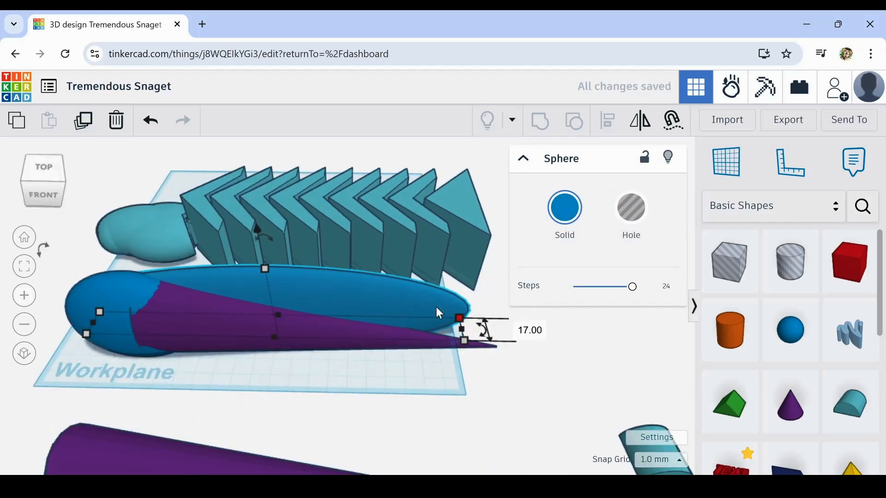
- Select the cone with both spheres and recolour all three with the pale teal preset
right_drag(304, 198, 109, 397)
shift+click(118, 397)
shift+click(221, 369)
click(564, 208)
click(522, 325)
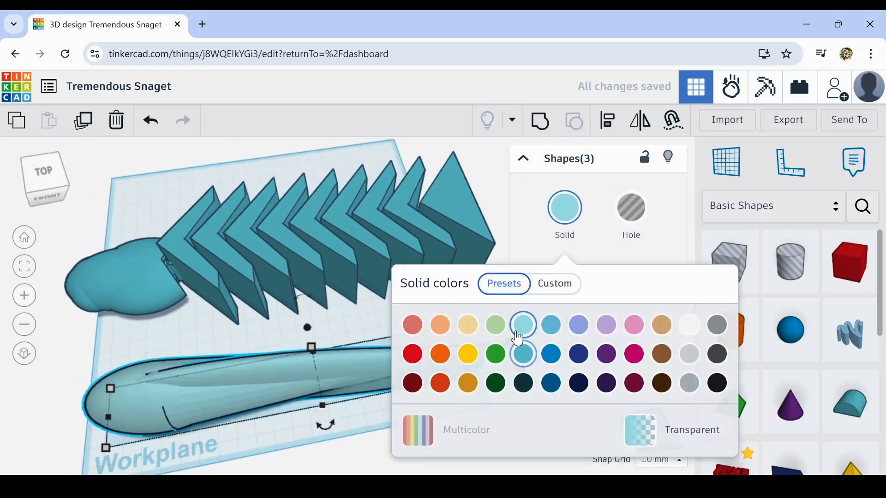
- Select two of the pale teal shapes and raise them to a height of about 87 mm
right_drag(479, 457, 528, 378)
click(152, 318)
shift+click(273, 282)
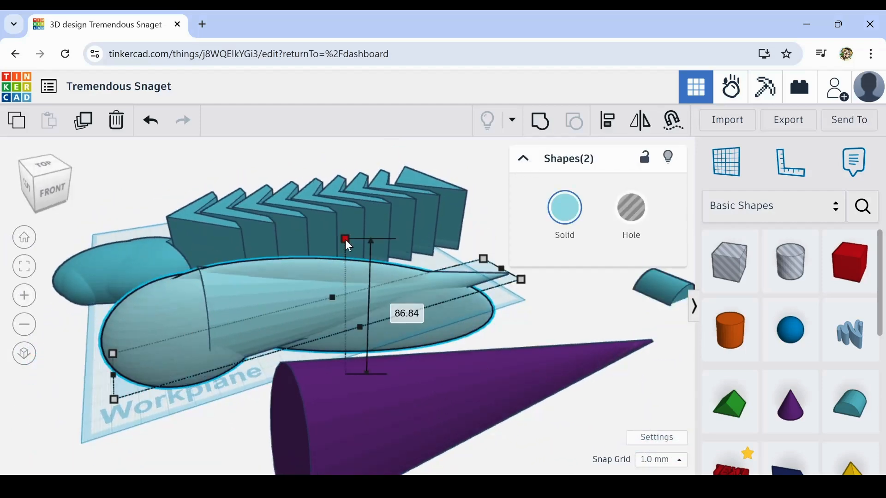
mouse_move(323, 295)
right_down()
mouse_move(241, 441)
mouse_move(185, 455)
right_up()
drag(66, 338, 323, 408)
right_drag(322, 461, 317, 392)
drag(268, 267, 286, 251)
drag(344, 170, 348, 184)
click(287, 167)
- Move the three pale teal shapes into the segment chain and resize them to a length of about 255 mm
right_drag(306, 207, 339, 328)
click(392, 358)
shift+drag(347, 367, 231, 341)
drag(295, 320, 356, 214)
middle_drag(356, 214, 242, 270)
drag(508, 256, 441, 266)
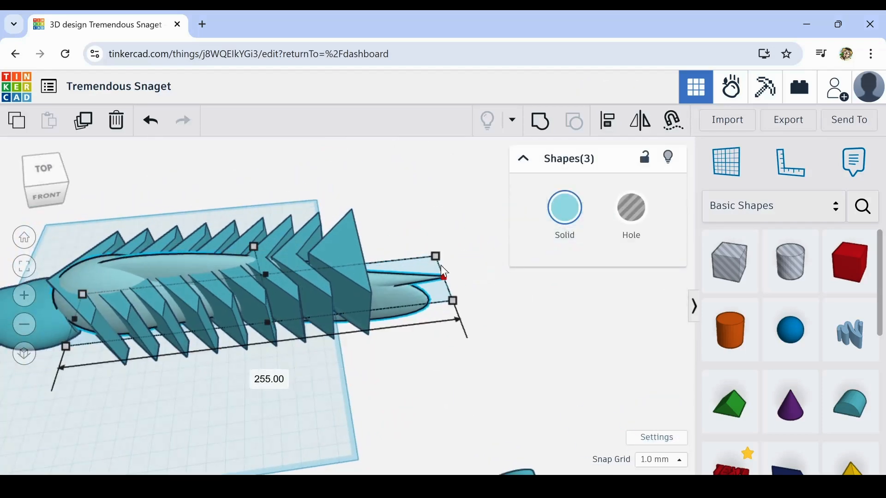
- Select the long sphere running through the chain and adjust its height to about 74 mm
right_drag(226, 401, 125, 378)
middle_drag(124, 378, 222, 394)
right_drag(222, 395, 217, 434)
scroll(391, 351, up, 4)
right_drag(391, 350, 397, 300)
drag(296, 239, 297, 250)
click(571, 295)
click(565, 380)
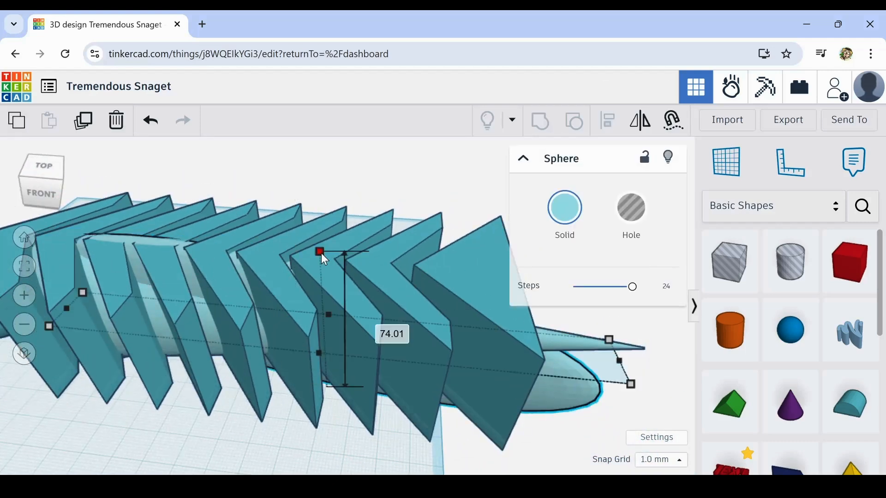
click(351, 185)
- Select the three pale teal shapes together and move them out in front of the segment chain
scroll(221, 383, down, 4)
mouse_move(187, 392)
right_down()
mouse_move(250, 399)
mouse_move(145, 367)
mouse_move(198, 395)
right_up()
click(500, 368)
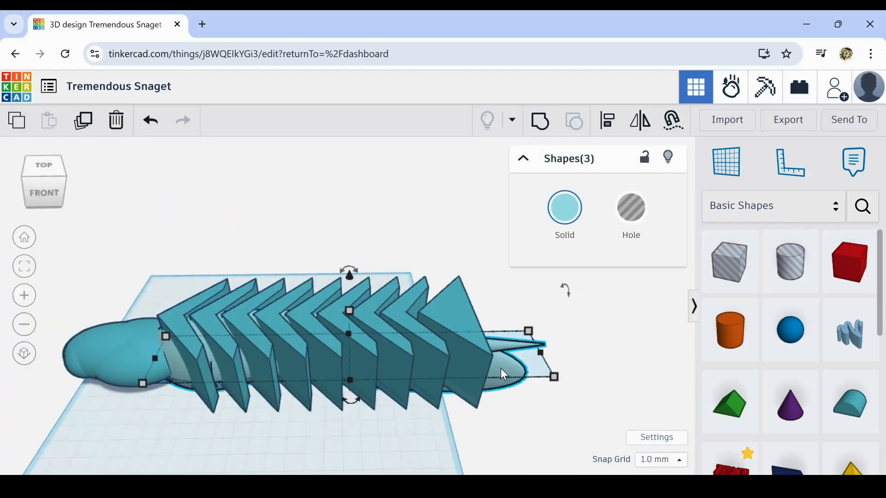
drag(500, 368, 476, 381)
key(Down)
key(Down)
key(Down)
key(Down)
key(Down)
key(Down)
key(Down)
key(Down)
key(Down)
key(Down)
key(Down)
key(Down)
key(Down)
key(Down)
key(Down)
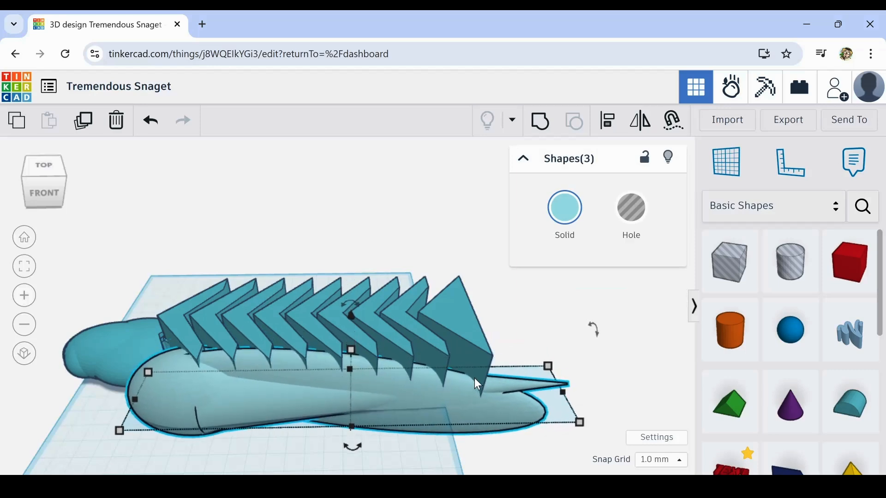
- Select the spare purple cone lying in front of the pale teal shapes
scroll(594, 350, down, 5)
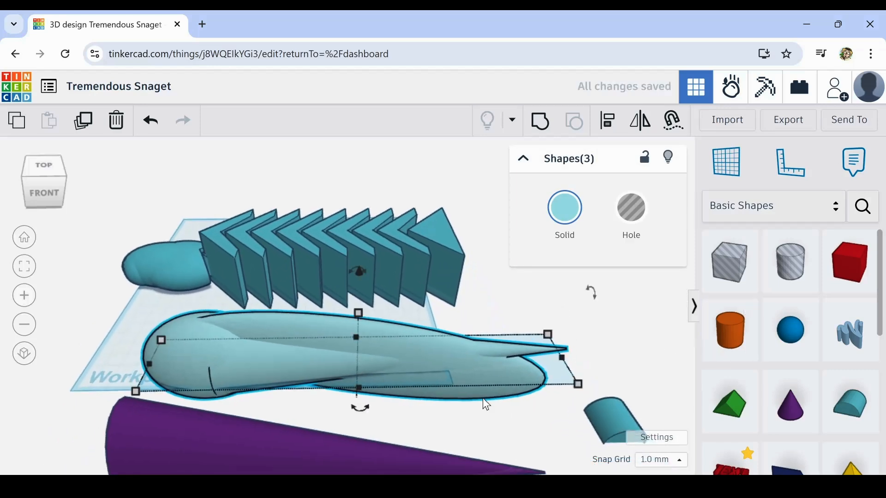
click(342, 454)
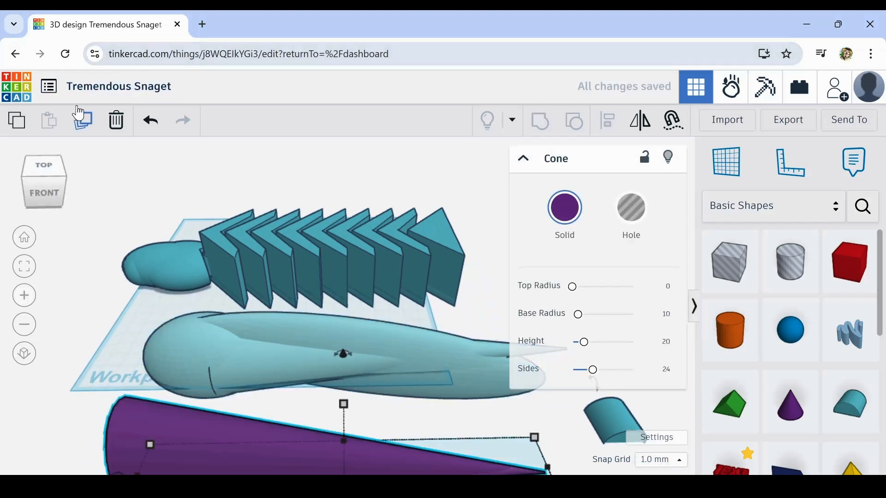
- Delete the purple cone and the leftover round roof shape beside the body
click(116, 120)
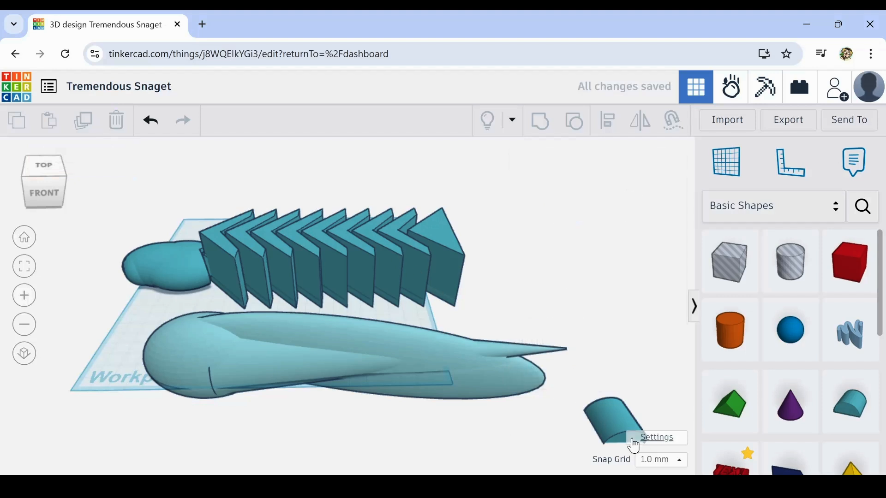
click(619, 419)
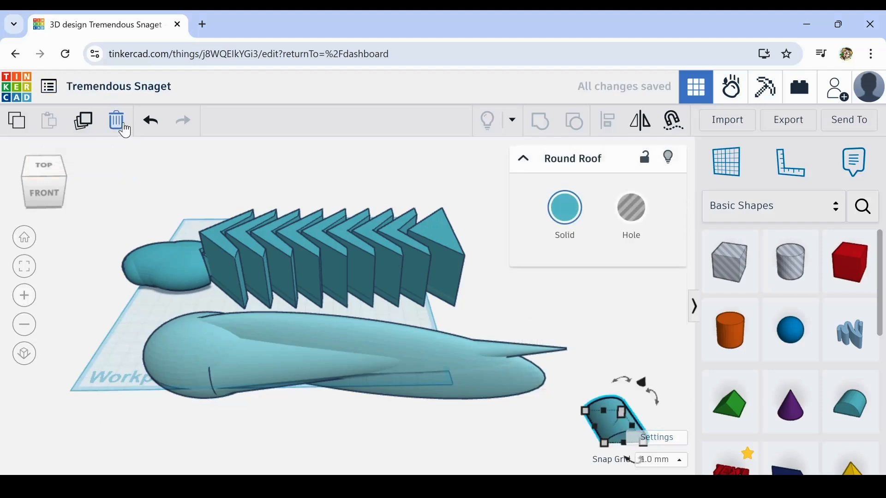
click(123, 130)
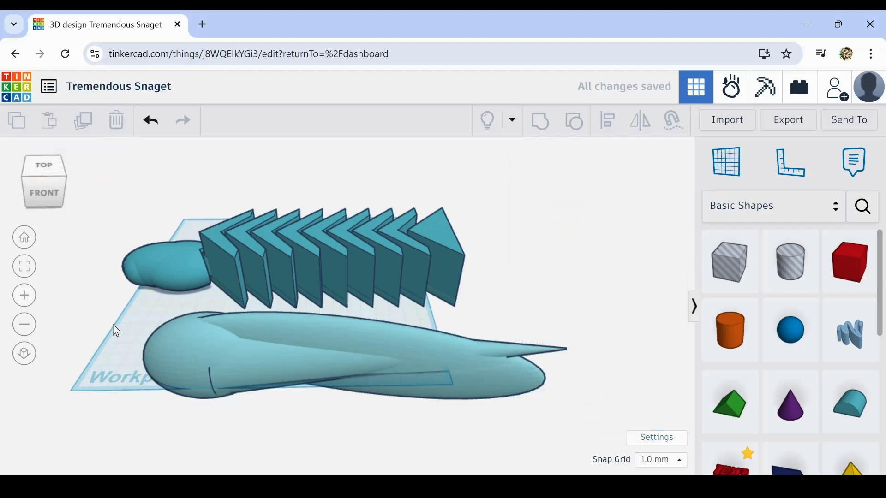
- Group the three light-blue body shapes in front of the chevron segments into one shape
right_drag(116, 331, 144, 359)
drag(173, 354, 493, 461)
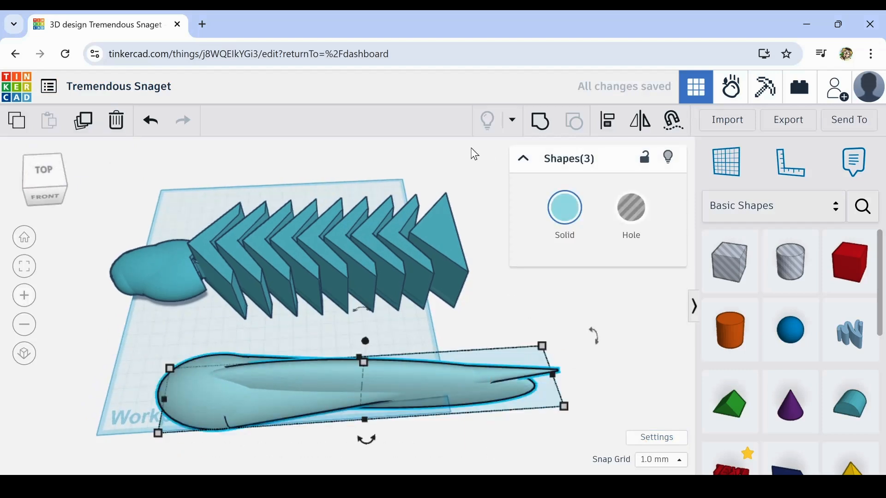
click(540, 122)
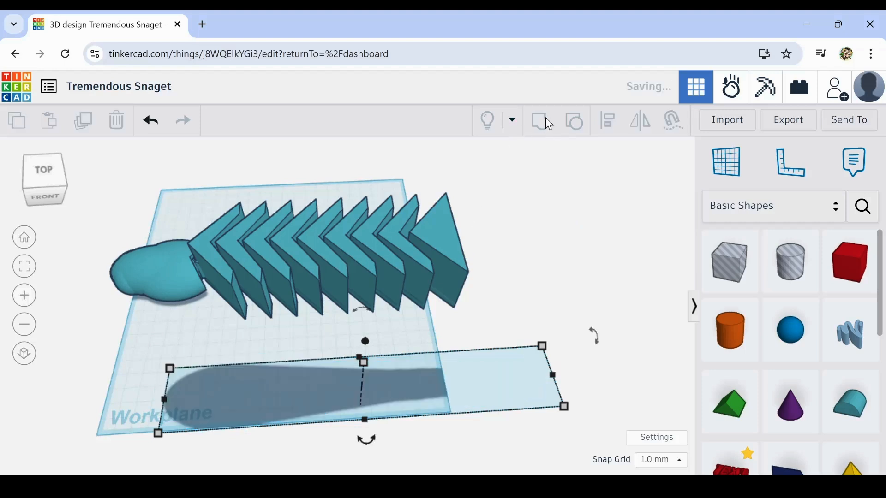
click(502, 304)
right_drag(503, 304, 495, 263)
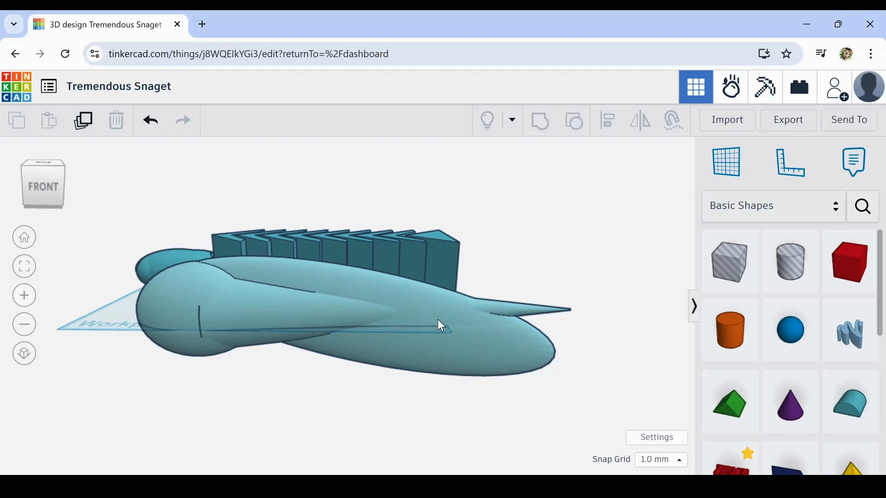
- Turn the grouped light-blue body shape into a hole
click(462, 312)
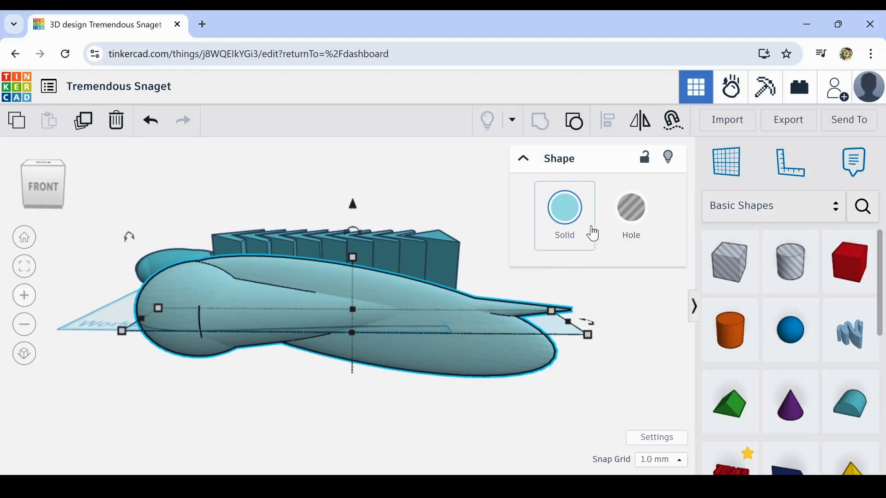
click(631, 208)
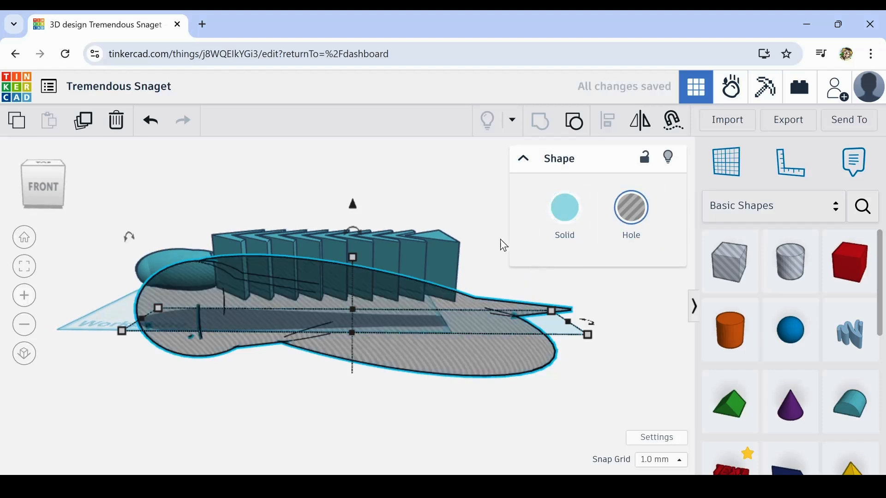
right_drag(504, 246, 504, 295)
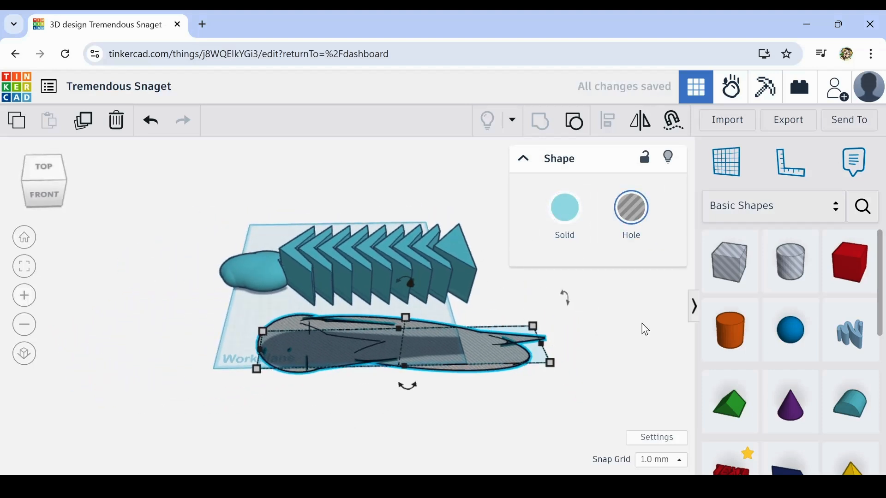
- Add a cylinder beside the head, lay it on its side with a -90° rotation, and turn it 90° parallel to the body
drag(738, 341, 150, 323)
drag(147, 291, 169, 298)
scroll(138, 320, up, 3)
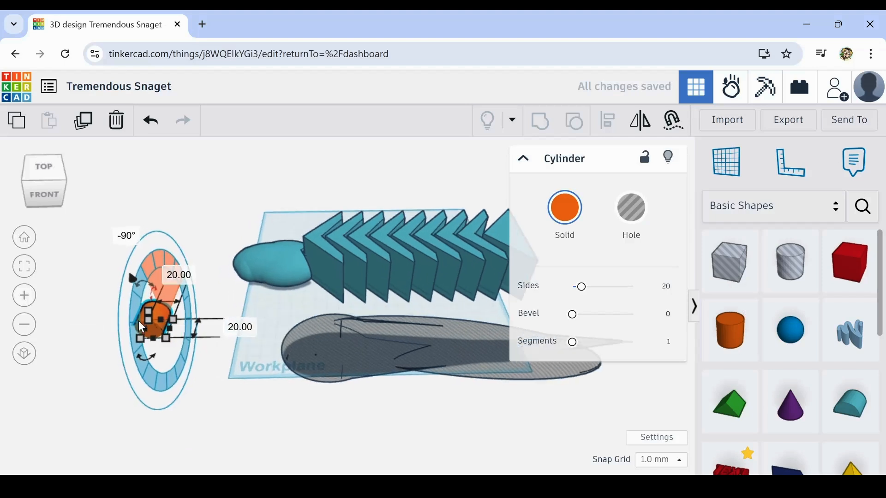
drag(155, 356, 114, 337)
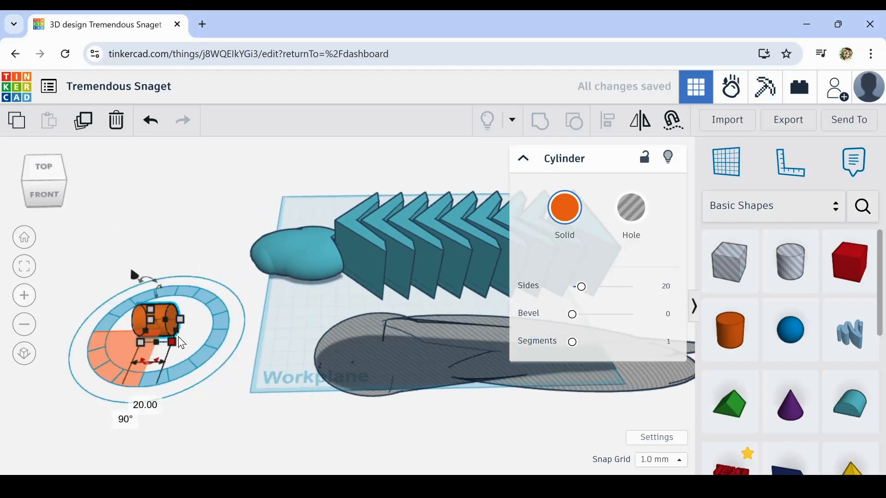
- Enlarge the cylinder's length, width and height to surround the body-shaped hole, and turn it into a hole
drag(178, 336, 567, 470)
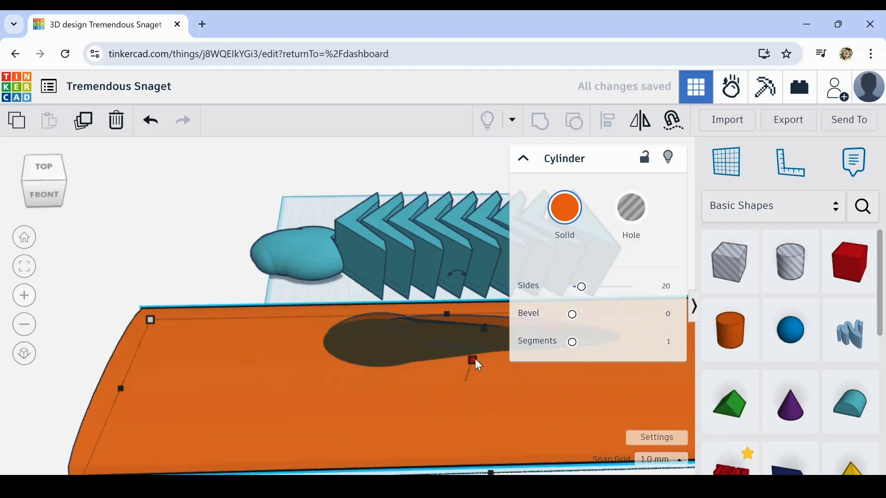
drag(476, 360, 485, 292)
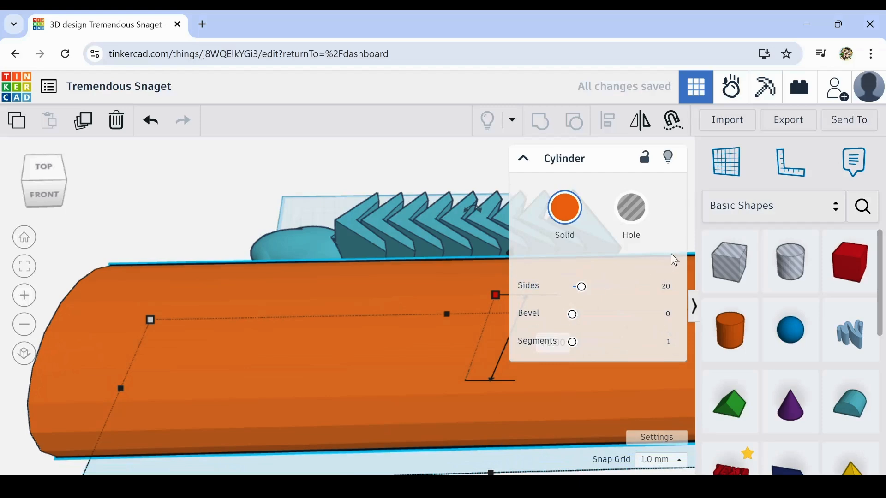
click(631, 208)
right_drag(399, 407, 441, 456)
middle_drag(438, 450, 237, 450)
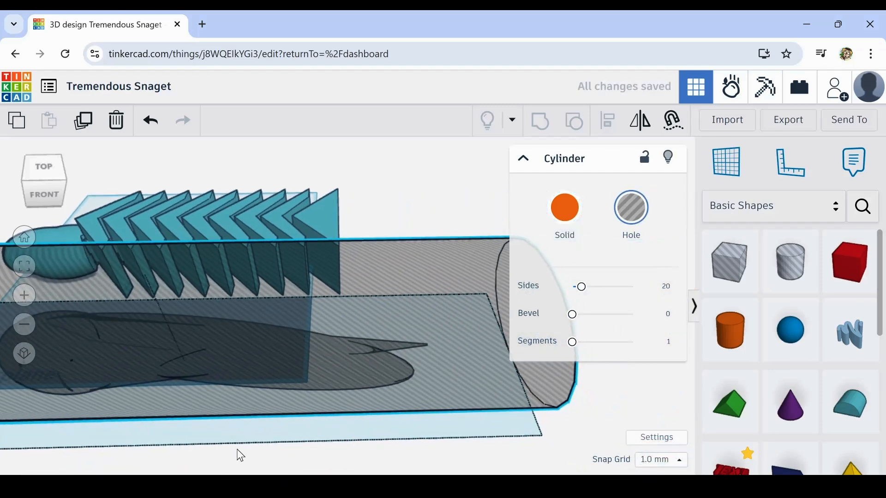
- Move the cylinder hole forward and lower it until it surrounds the body-shaped hole
key(Down)
key(Down)
key(Down)
key(Down)
right_drag(246, 388, 266, 299)
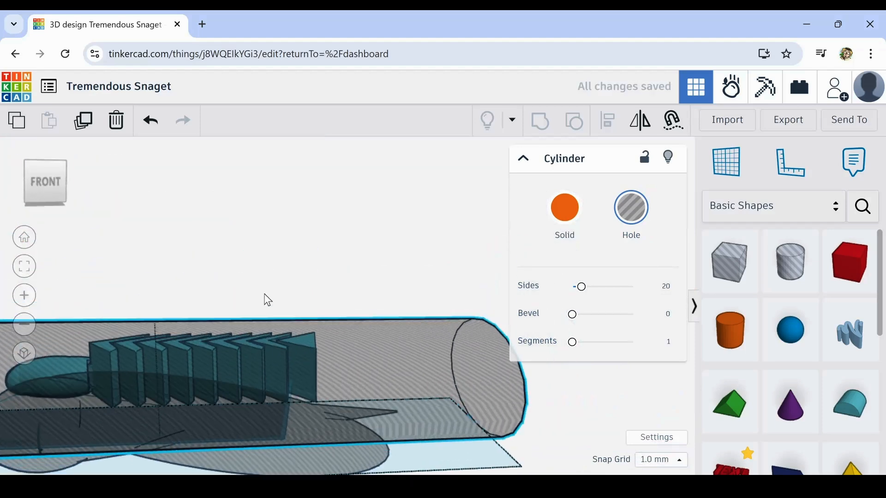
key(ctrl+Down)
key(ctrl+Down)
key(ctrl+Down)
key(ctrl+Down)
key(ctrl+Down)
key(ctrl+Down)
key(ctrl+Down)
key(ctrl+Down)
key(ctrl+Down)
key(ctrl+Down)
key(ctrl+Down)
key(ctrl+Down)
key(ctrl+Down)
key(ctrl+Down)
key(ctrl+Down)
key(ctrl+Down)
key(ctrl+Down)
key(ctrl+Down)
key(ctrl+Down)
key(ctrl+Down)
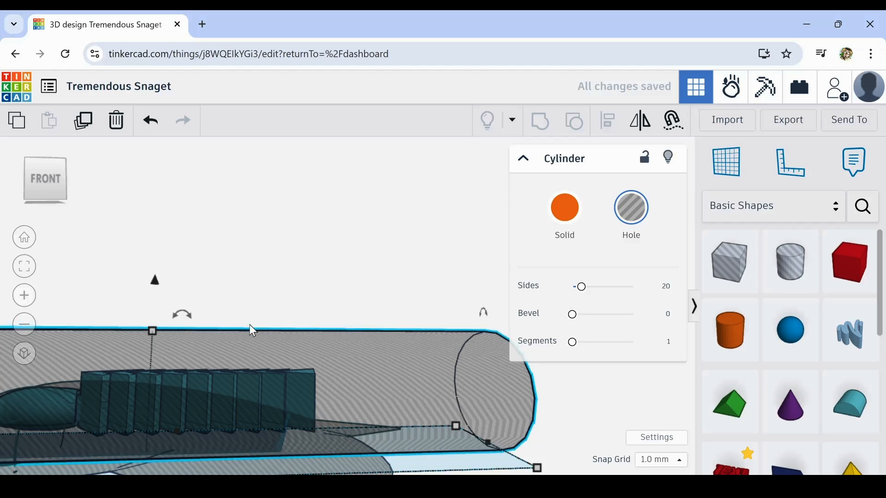
drag(150, 392, 166, 334)
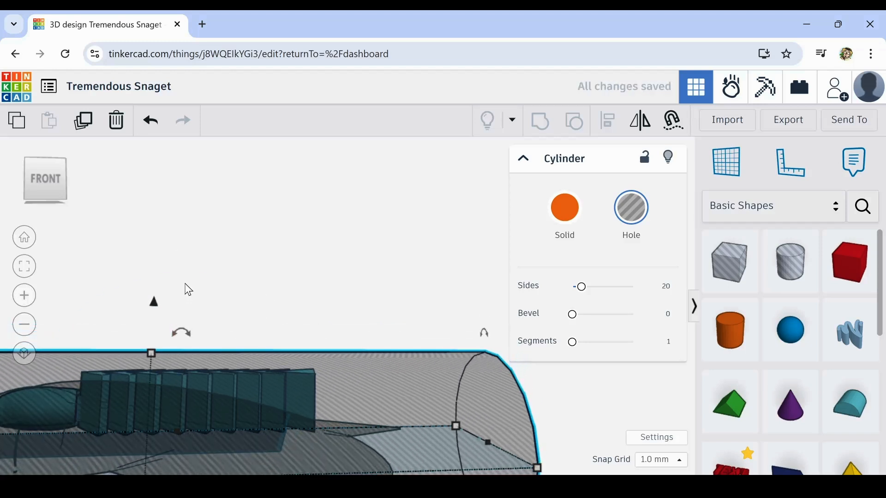
- Centre the cylinder hole sideways around the body-shaped hole, judging from the right side of the model
right_drag(186, 286, 100, 330)
key(Right)
key(Right)
key(Right)
key(Right)
key(Right)
key(Right)
key(Right)
key(Right)
key(Right)
key(Right)
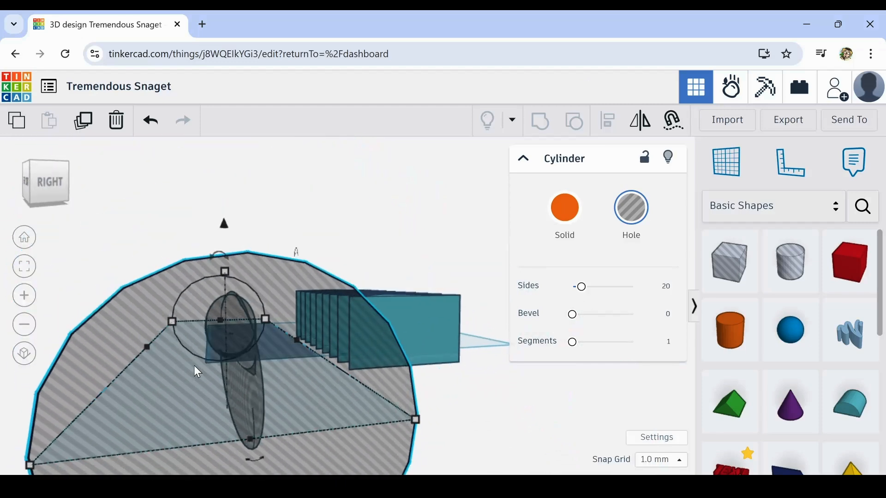
- Shorten the cylinder hole from both ends to a length of 289 mm, just enclosing the body-shaped hole
right_drag(125, 255, 301, 292)
scroll(302, 291, down, 5)
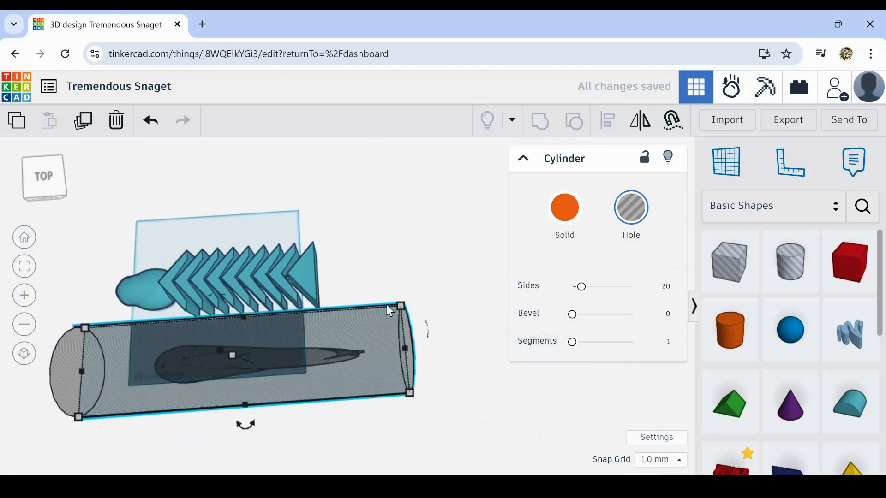
drag(415, 345, 375, 351)
drag(79, 369, 141, 371)
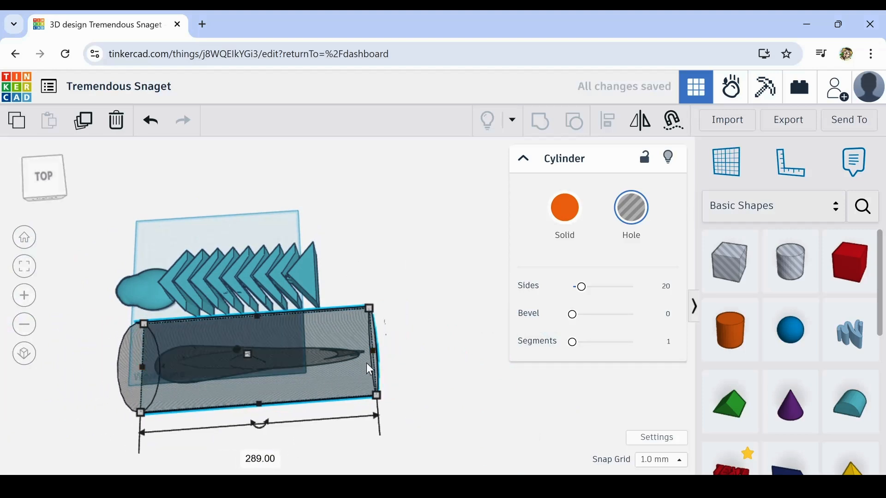
- Make the cylinder solid and group it with the body-shaped hole to cut a matching cavity inside it
click(446, 298)
click(335, 315)
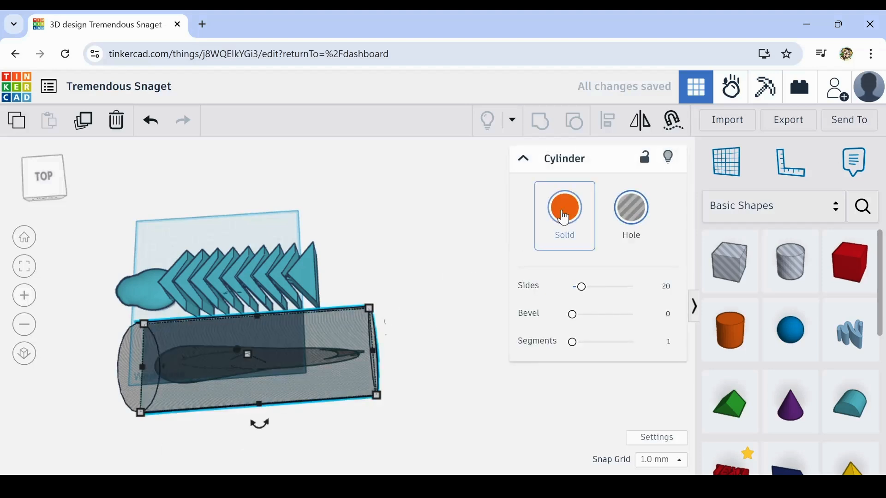
click(563, 214)
drag(105, 353, 395, 425)
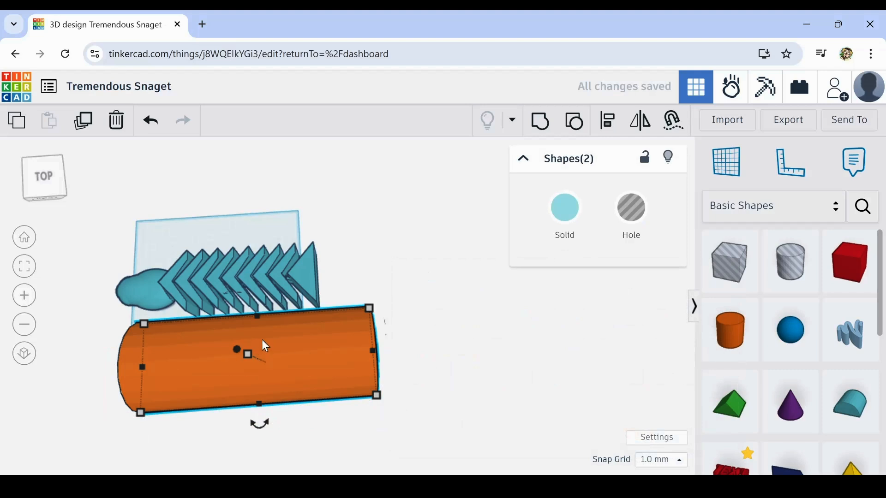
click(540, 121)
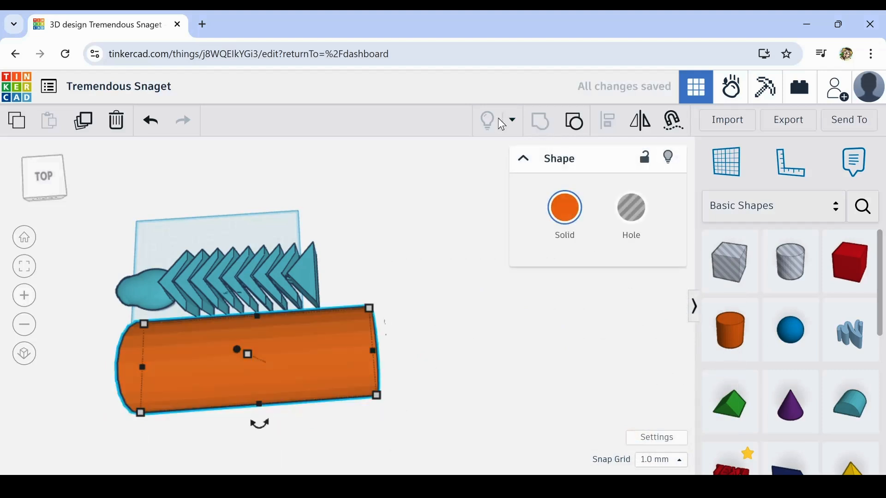
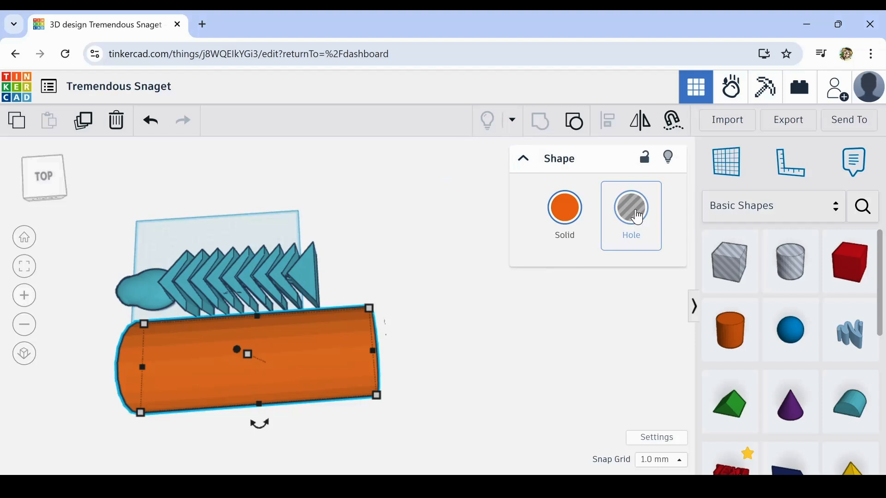
- Turn the hollowed cylinder into a hole and move it back over the head and chevron segments
click(637, 218)
right_drag(372, 376, 394, 341)
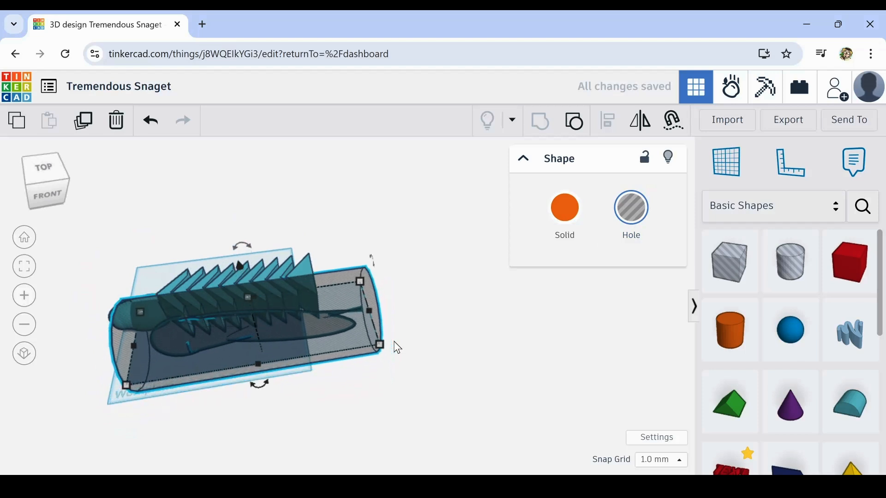
key(Up)
key(Up)
key(Up)
key(Up)
key(Up)
key(Up)
key(Up)
key(Up)
key(Up)
key(Up)
key(Up)
key(Up)
key(Up)
key(Up)
key(Up)
key(Up)
key(Up)
key(Up)
key(Up)
key(Up)
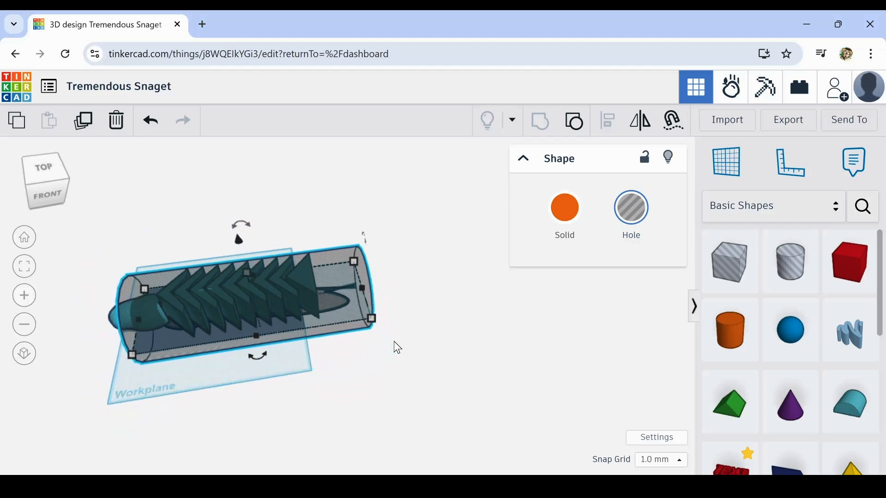
key(Up)
key(Up)
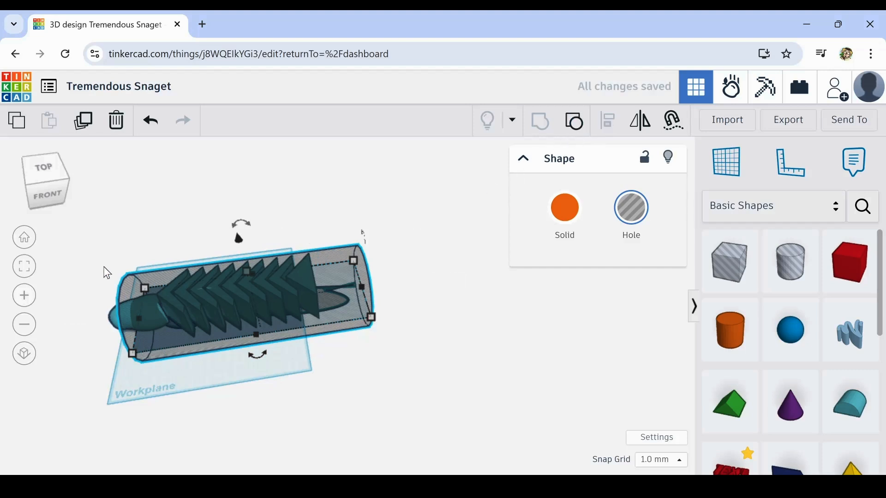
- Align the hollowed cylinder hole with the head shape on their centres across the body's width
right_drag(105, 267, 150, 264)
right_drag(340, 416, 270, 340)
shift+click(253, 342)
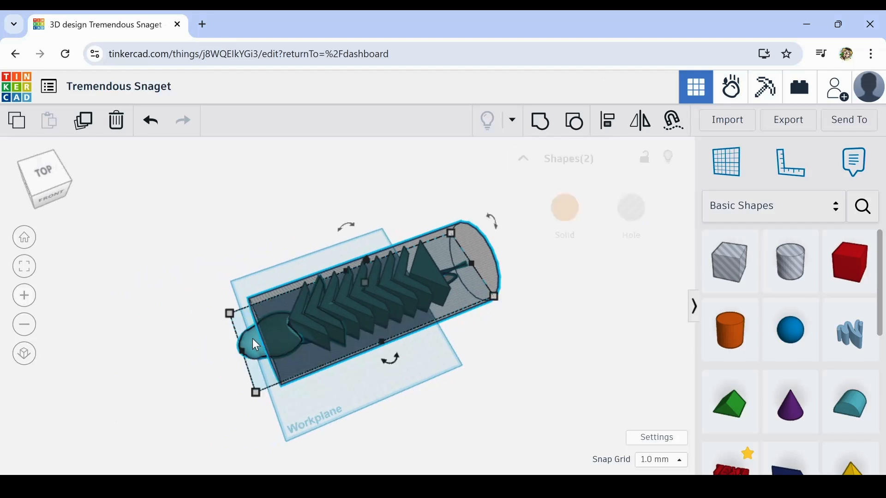
click(608, 121)
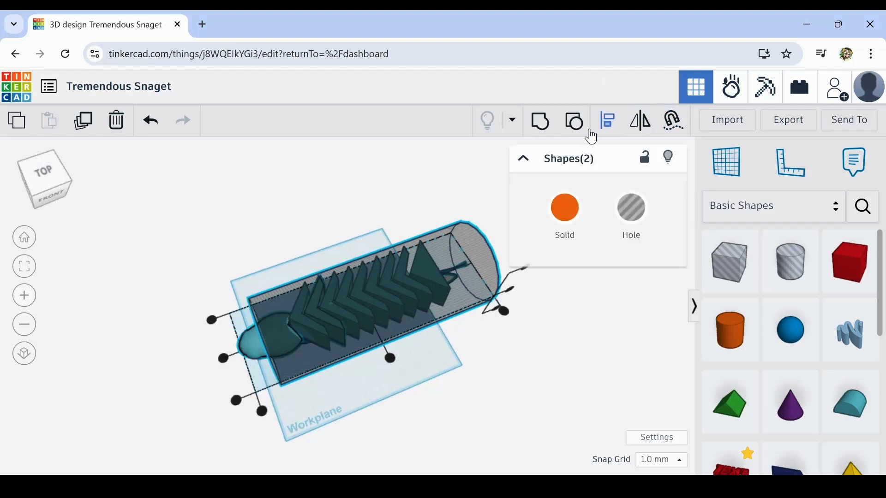
click(224, 359)
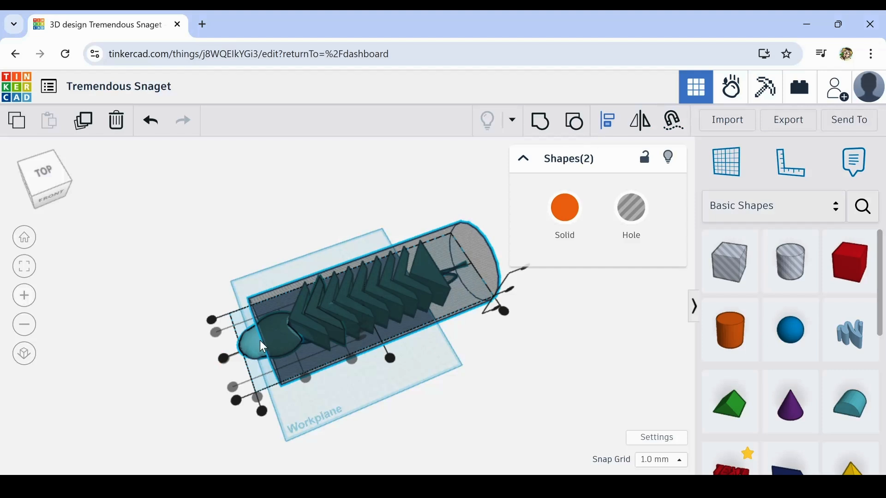
click(225, 356)
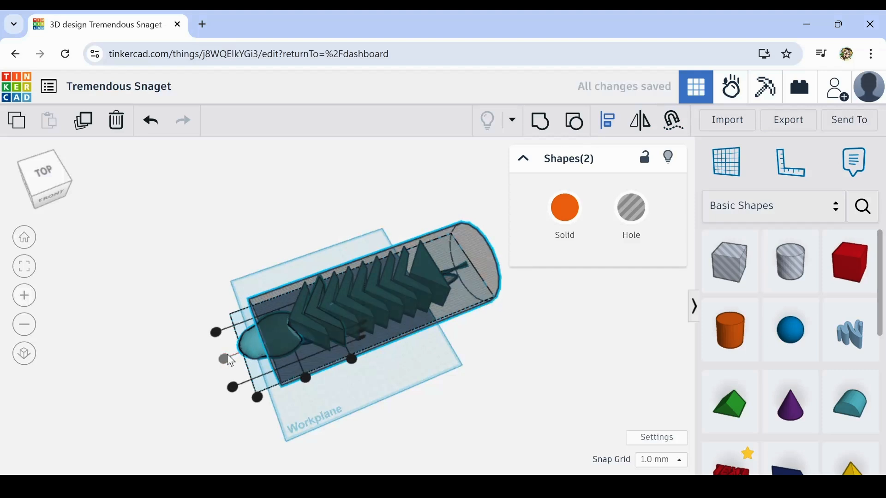
right_drag(483, 415, 438, 387)
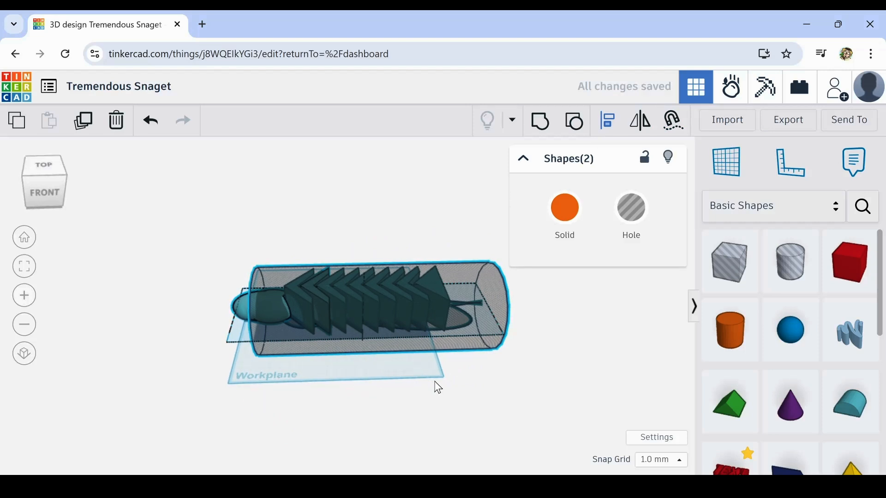
click(341, 212)
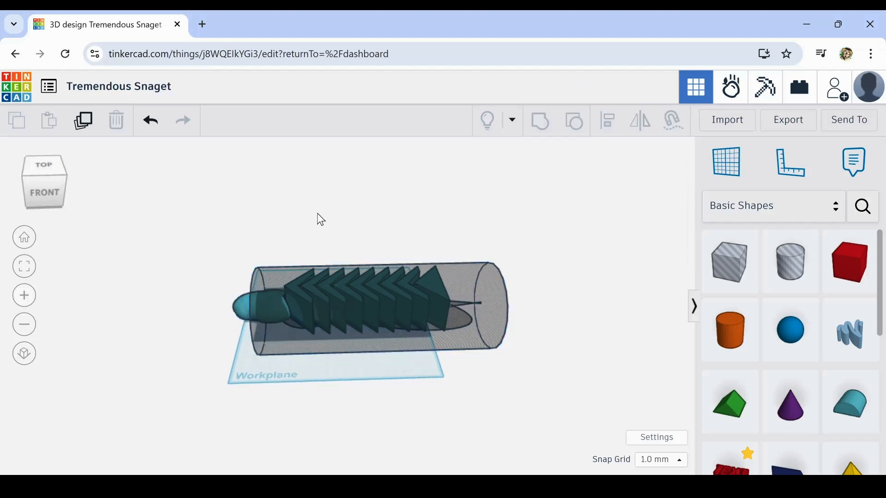
- Try to cut the chevron segments by grouping them with the hollowed cylinder hole while leaving the head out of the selection
drag(368, 368, 522, 374)
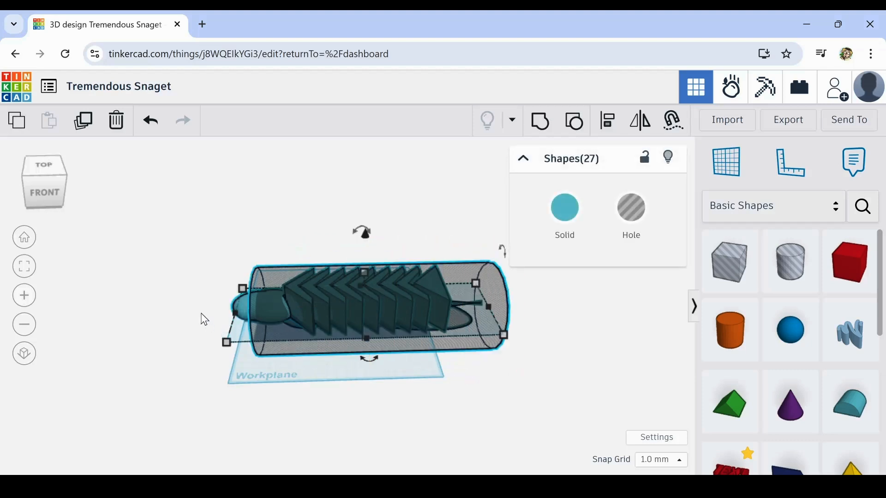
scroll(215, 307, up, 2)
scroll(215, 307, up, 3)
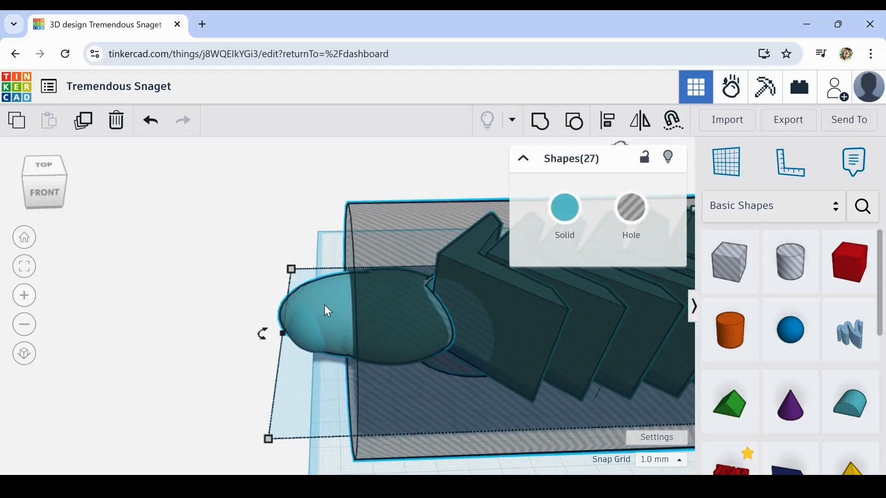
shift+click(340, 300)
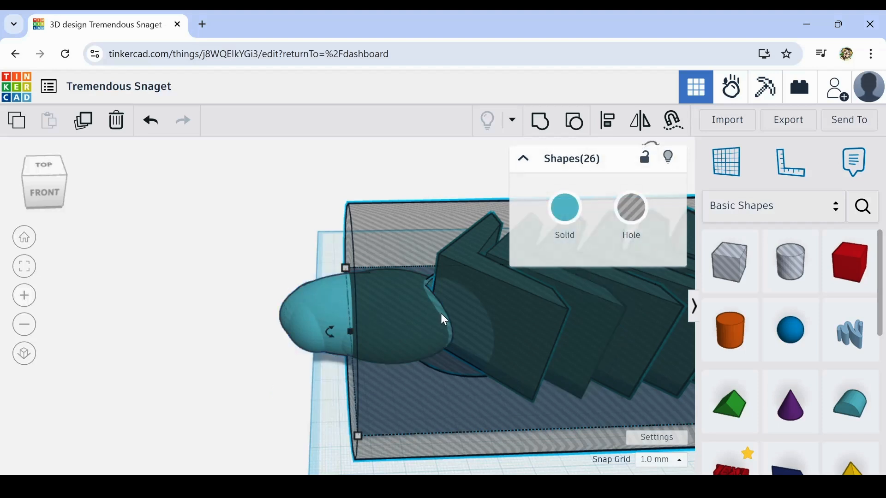
right_drag(441, 314, 433, 333)
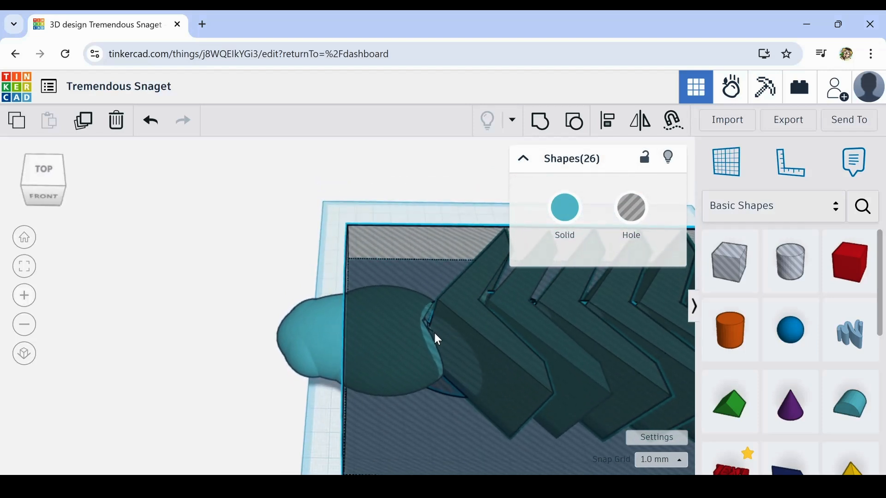
right_drag(433, 333, 451, 295)
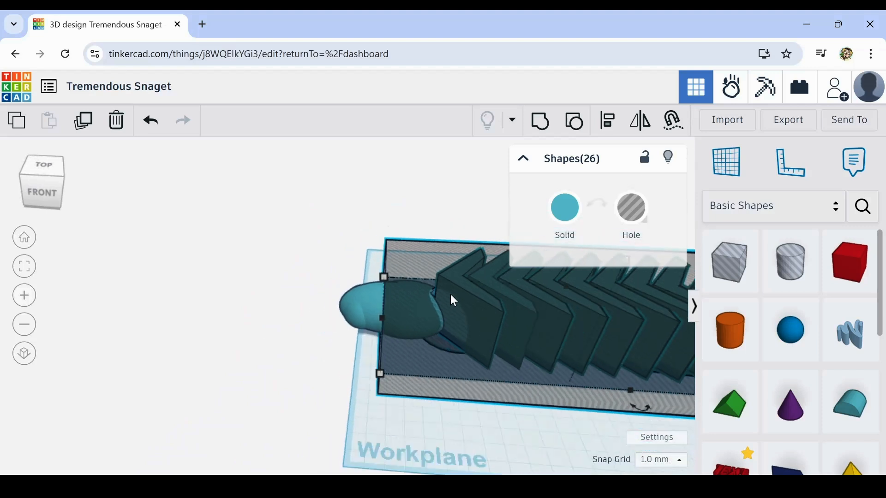
scroll(450, 296, down, 5)
middle_drag(585, 413, 466, 418)
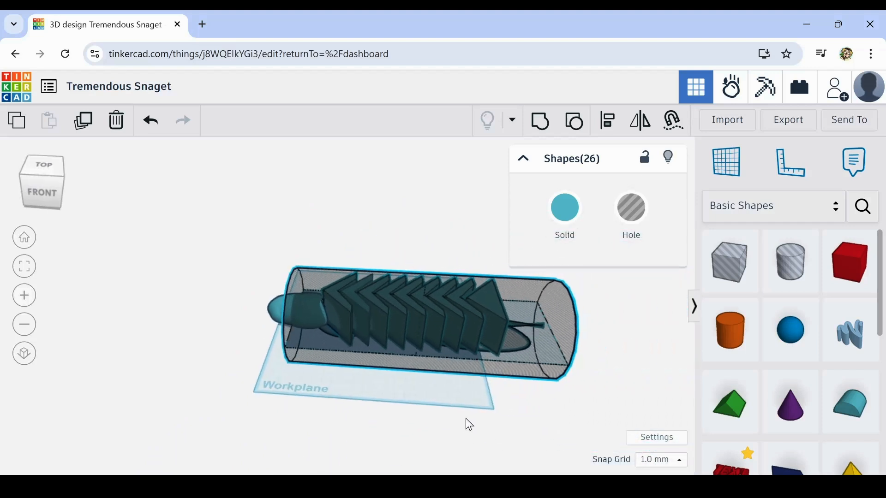
click(543, 132)
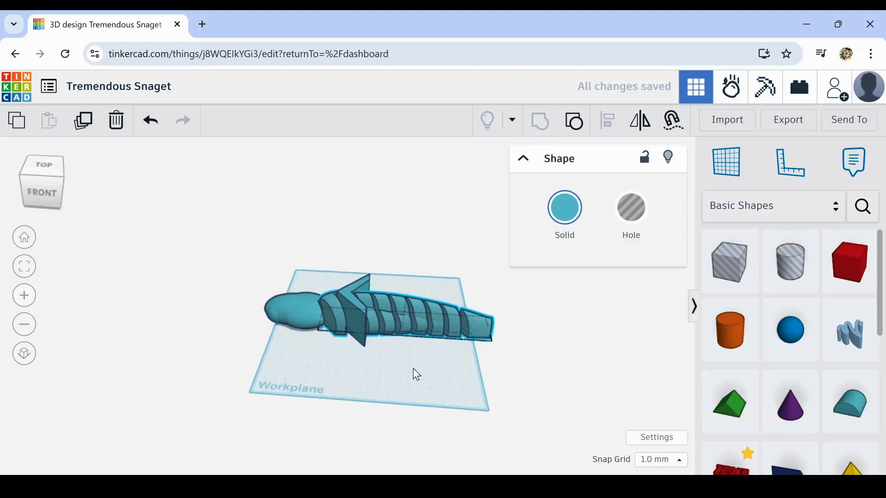
- Examine the cut segments and ungroup them to restore the cylinder hole and the separate chevrons
right_drag(413, 368, 370, 334)
scroll(313, 316, up, 2)
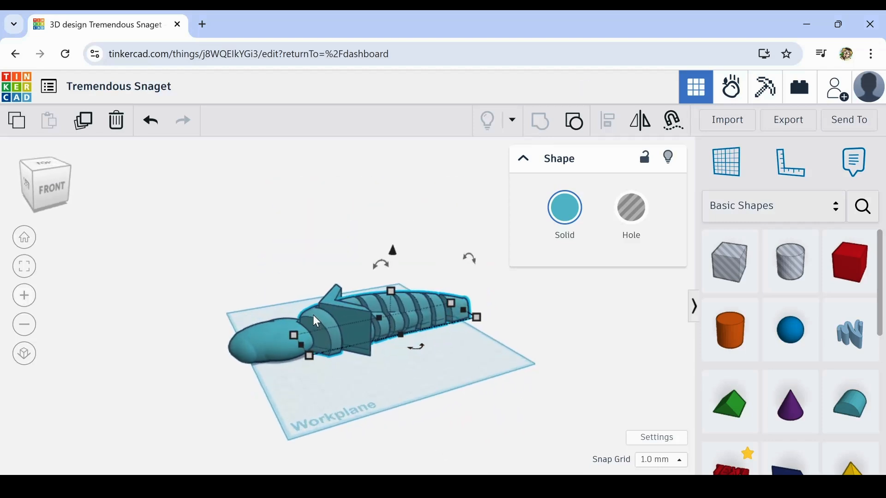
click(156, 124)
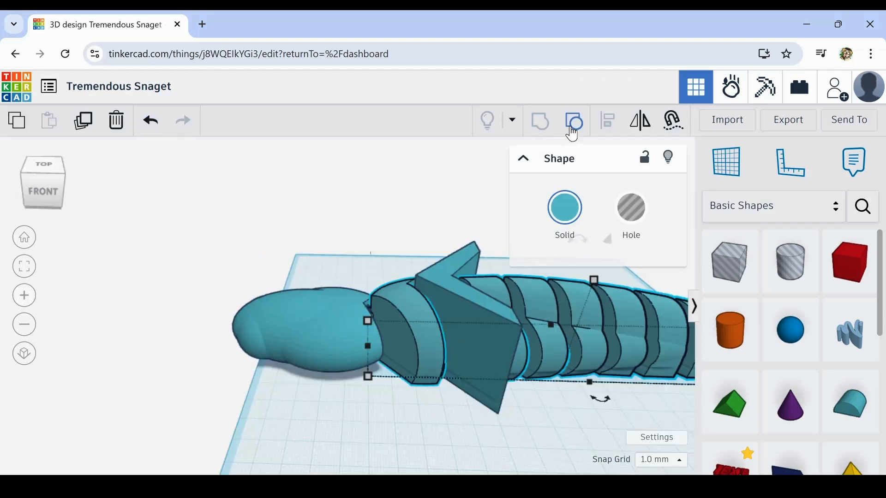
click(572, 128)
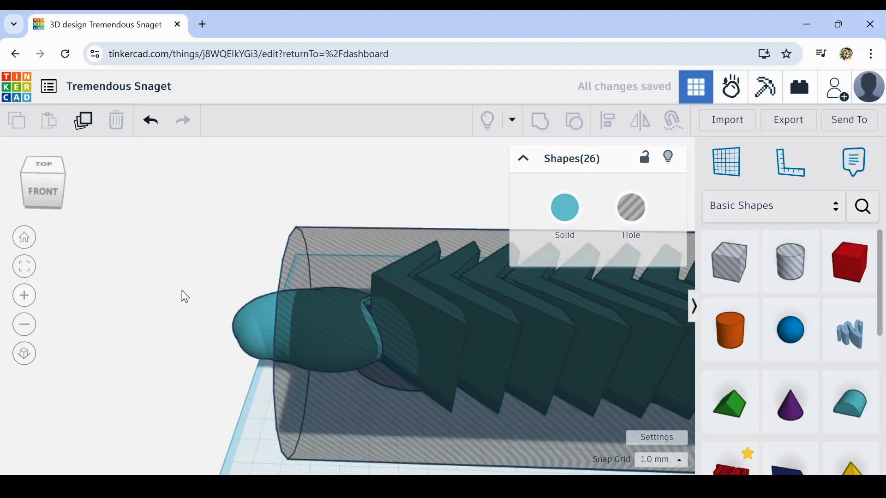
- Group the hollowed cylinder hole with all the chevron segments, excluding the head, to cut them into a tapered body
click(182, 272)
scroll(182, 270, down, 5)
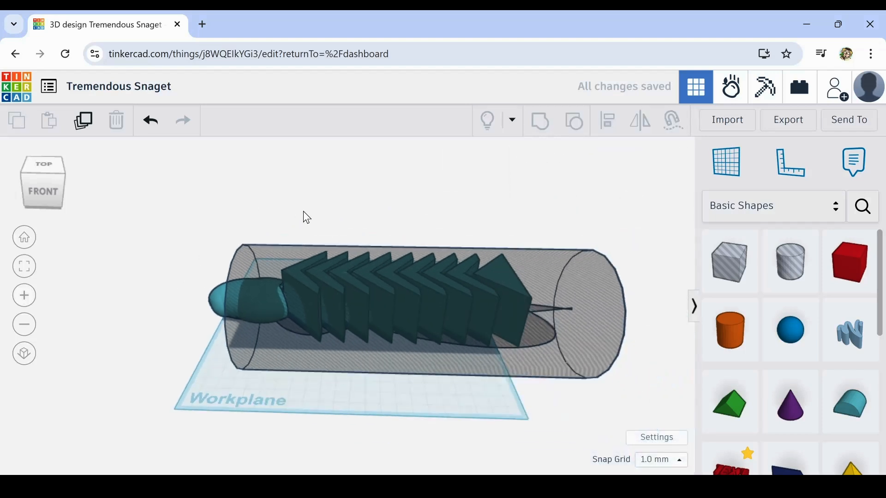
drag(302, 218, 593, 411)
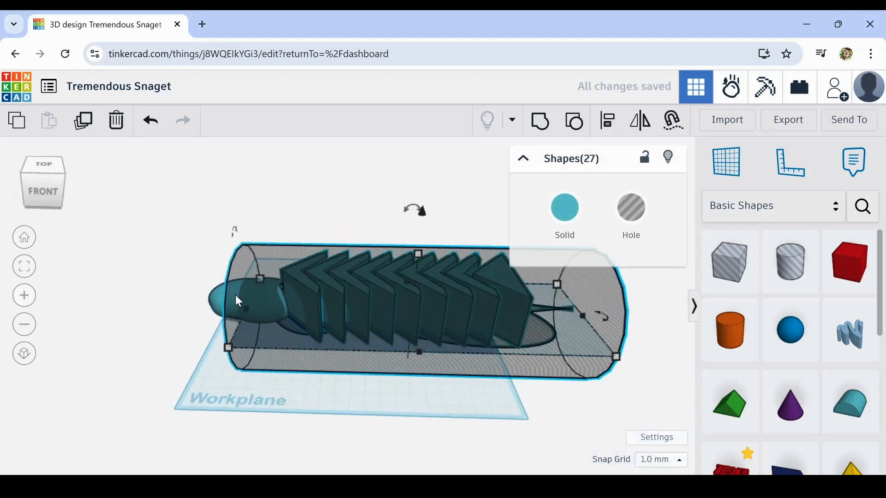
scroll(230, 298, up, 3)
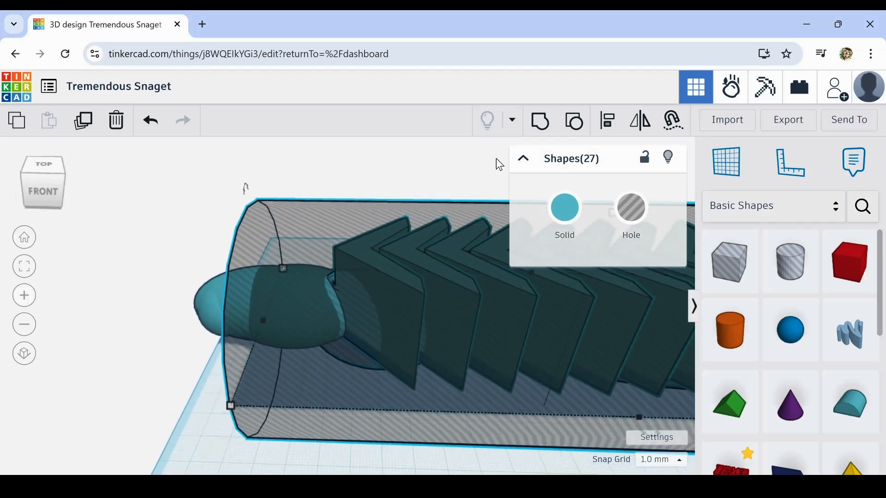
click(541, 122)
scroll(451, 389, down, 2)
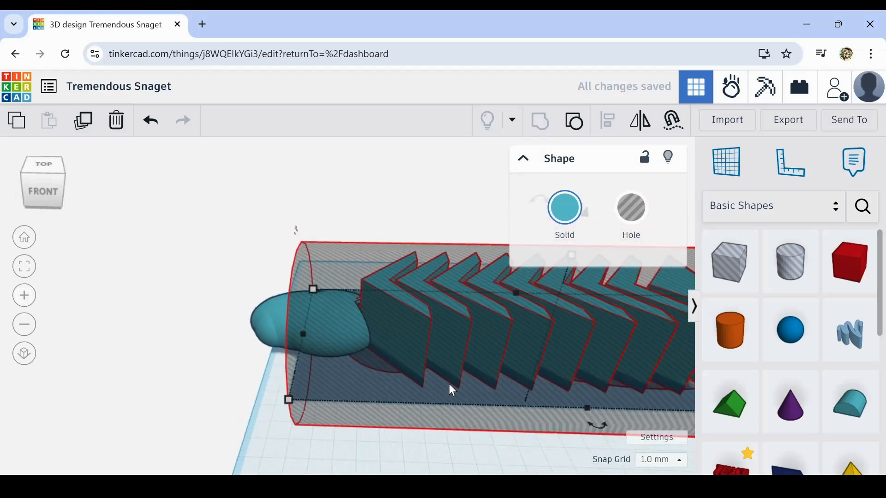
scroll(451, 390, down, 4)
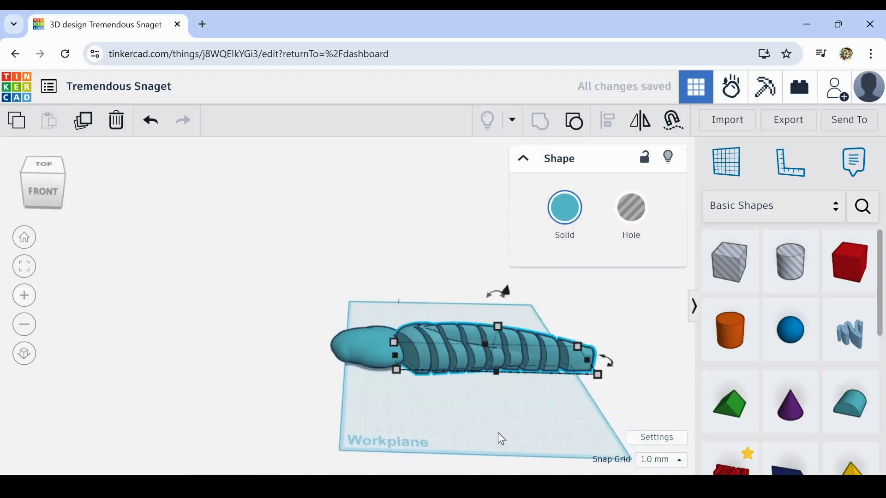
- Review the tapered body from several sides and check its height
right_drag(498, 435, 640, 440)
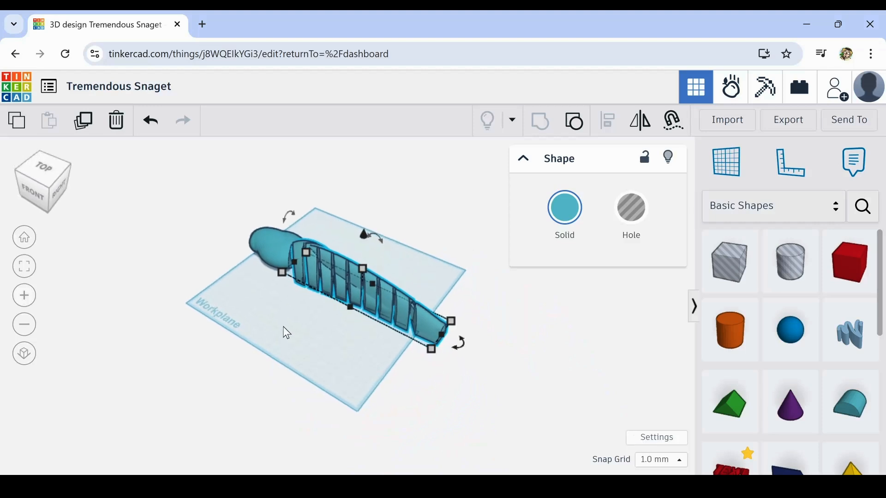
right_drag(287, 333, 381, 291)
scroll(317, 297, up, 1)
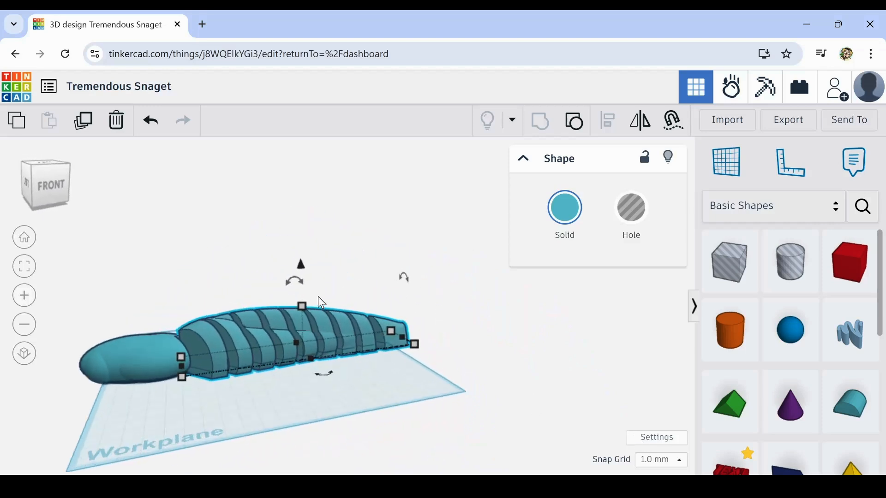
scroll(318, 297, up, 1)
mouse_move(298, 307)
mouse_down()
mouse_move(298, 322)
mouse_move(297, 295)
mouse_move(299, 306)
mouse_up()
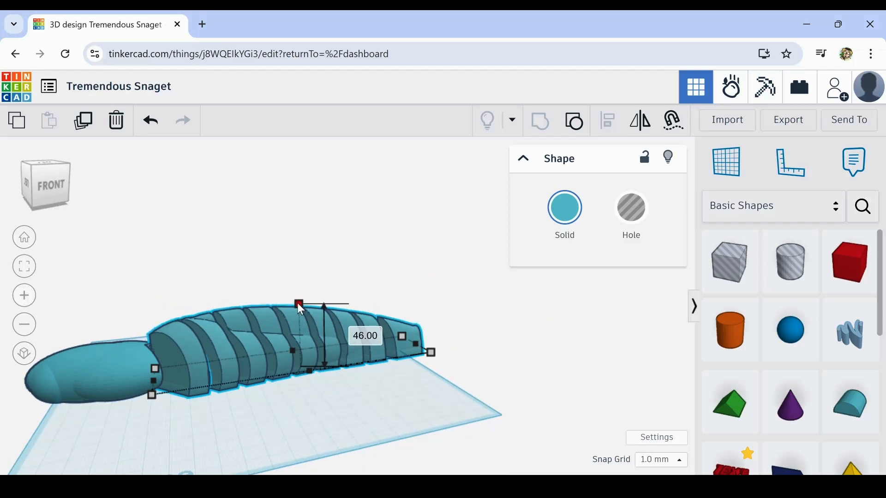
right_drag(270, 405, 241, 417)
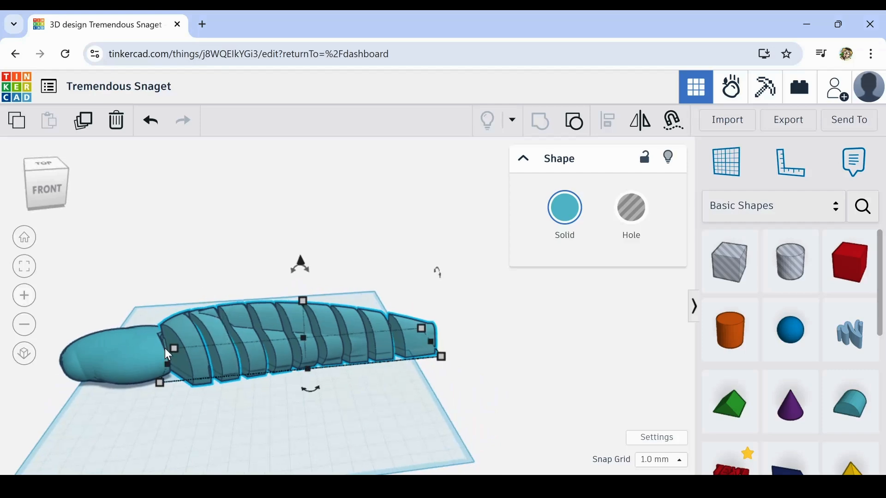
- Examine the joint between the head and the first body segment up close from several angles
scroll(165, 348, up, 5)
scroll(160, 363, up, 5)
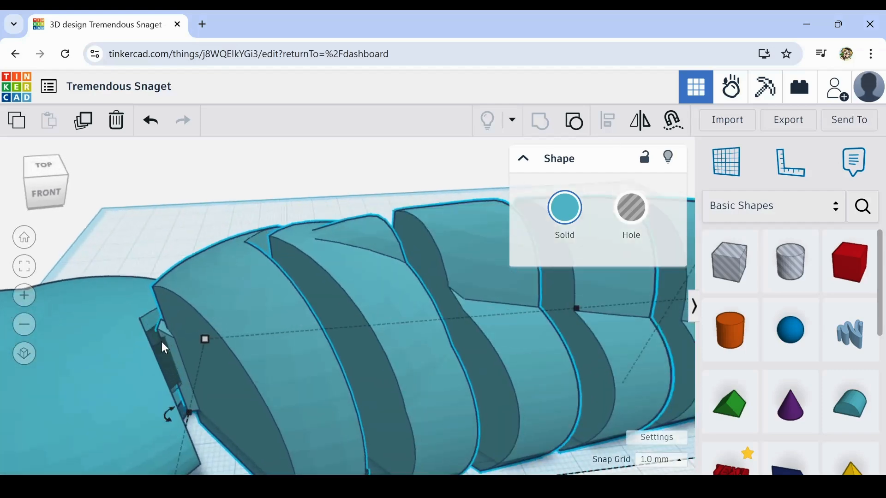
click(165, 312)
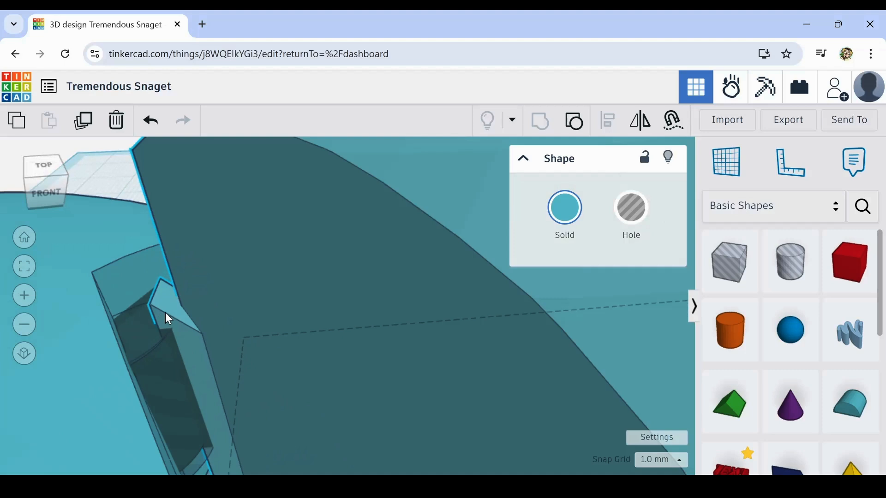
scroll(187, 405, down, 10)
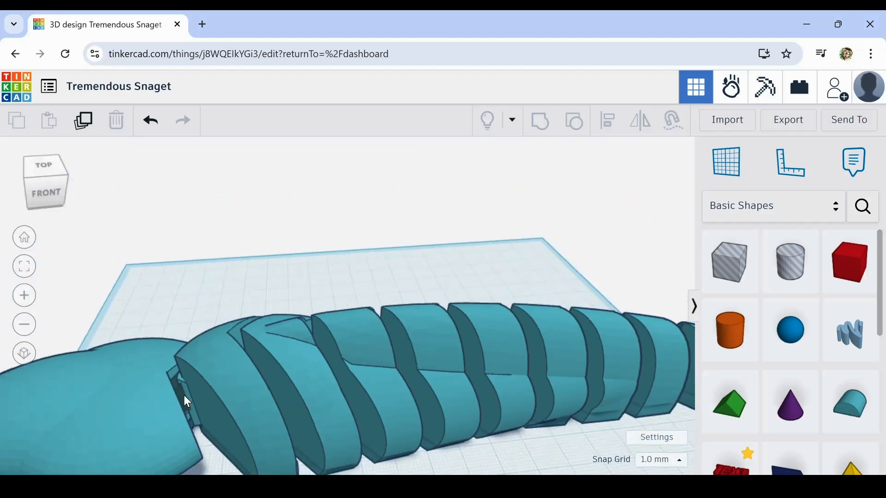
right_drag(261, 309, 304, 299)
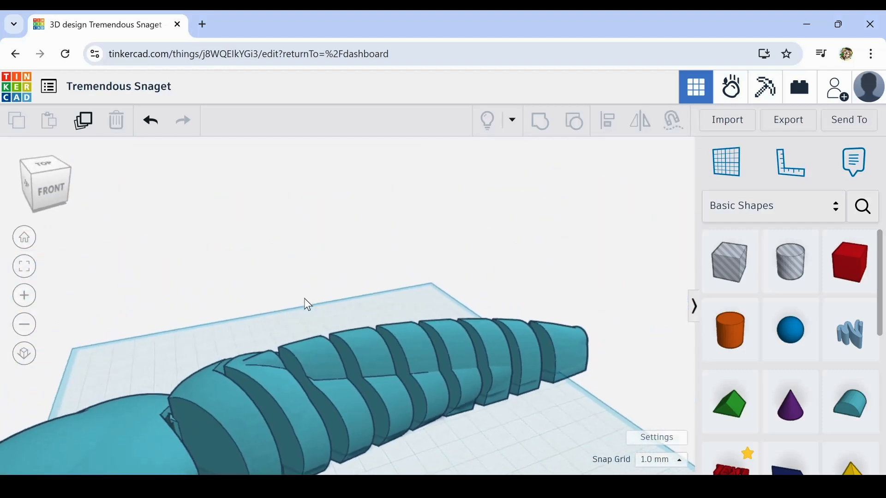
drag(229, 311, 570, 420)
right_drag(566, 415, 492, 436)
middle_drag(279, 455, 416, 435)
right_drag(328, 379, 358, 431)
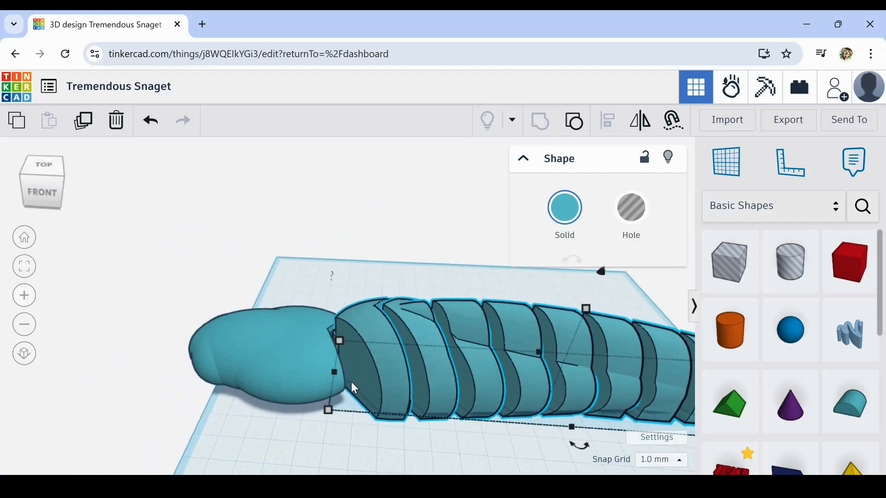
scroll(349, 355, up, 5)
right_drag(347, 350, 326, 365)
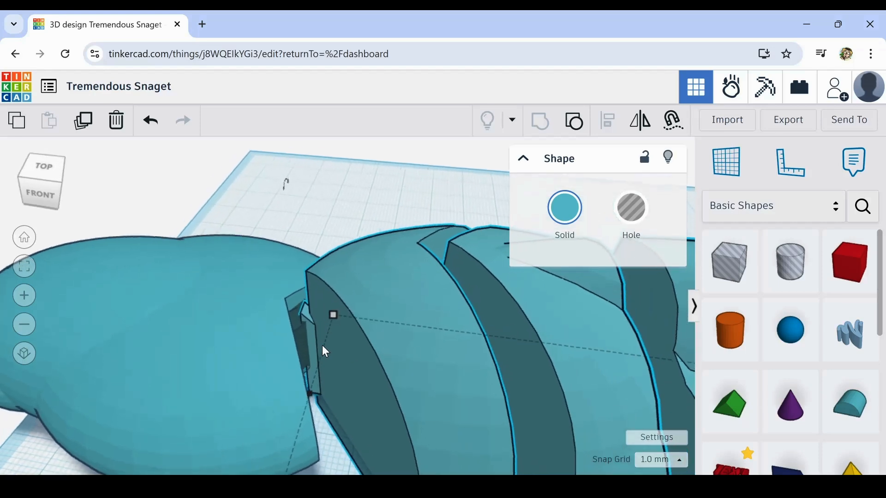
scroll(303, 331, up, 5)
click(316, 296)
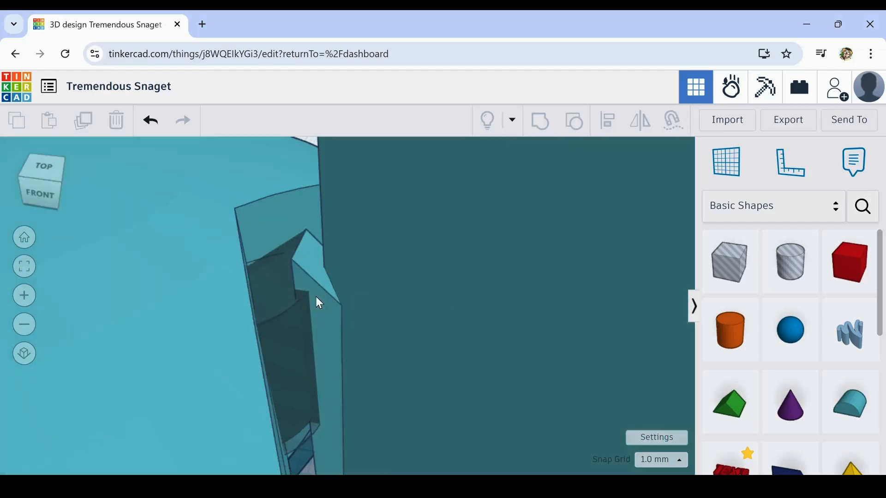
scroll(317, 297, down, 5)
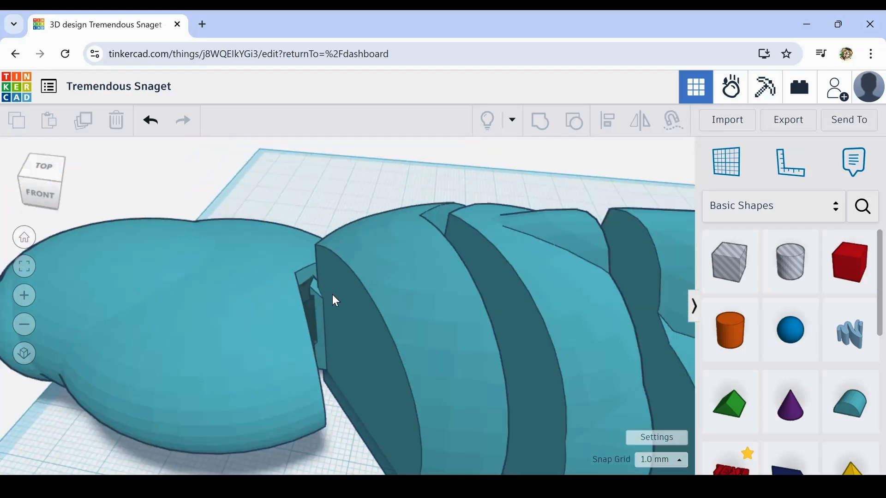
- Scale the segmented body down proportionally and nudge it along its length back against the head
click(320, 311)
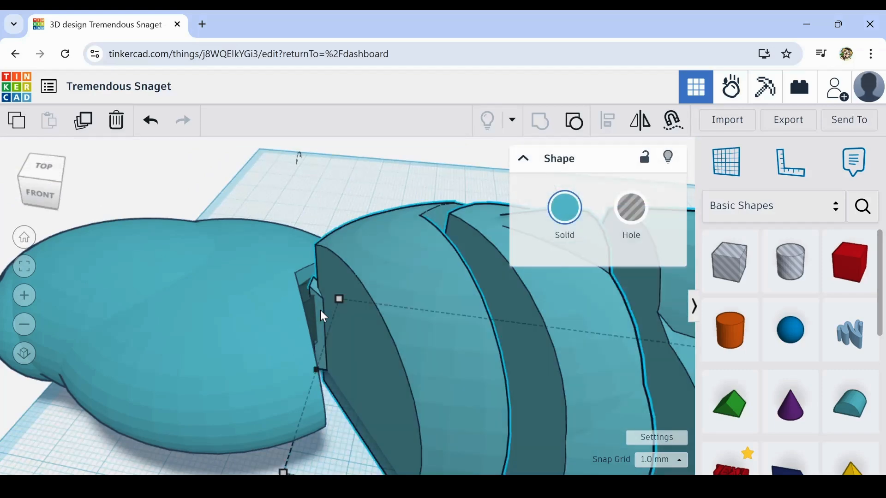
scroll(321, 314, down, 3)
scroll(322, 314, up, 1)
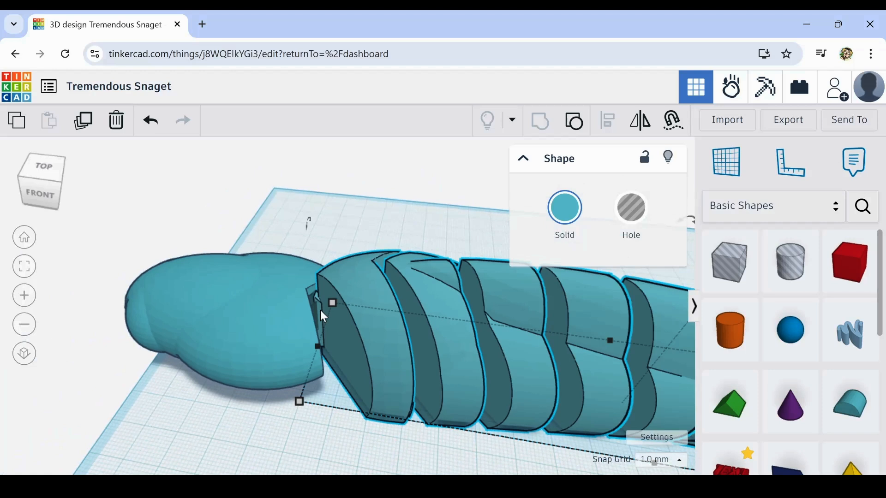
scroll(450, 322, down, 1)
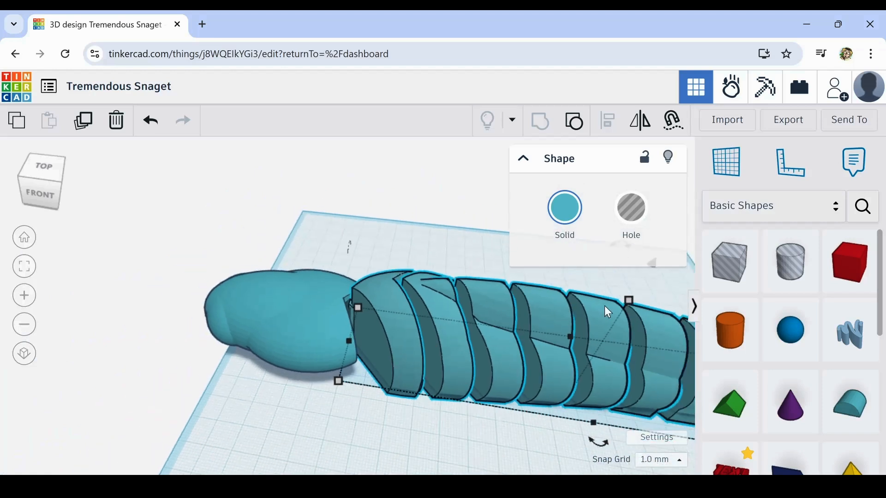
drag(627, 300, 619, 318)
key(Left)
key(Left)
key(Left)
key(Left)
key(Left)
key(Left)
key(Left)
key(Left)
key(Left)
key(Left)
key(Left)
key(Left)
key(Left)
key(Left)
key(Left)
key(Left)
key(Left)
key(Left)
key(Left)
key(Left)
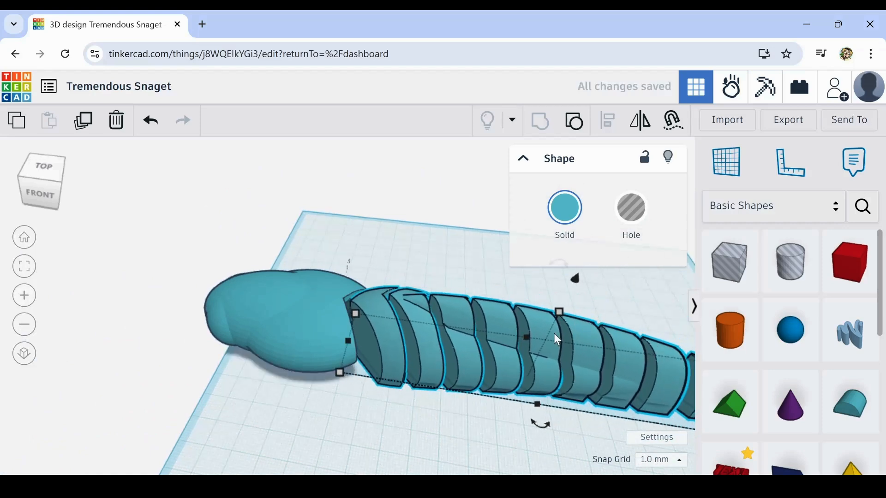
- Widen the scaled-down segmented body slightly on its front side
right_drag(450, 445, 344, 400)
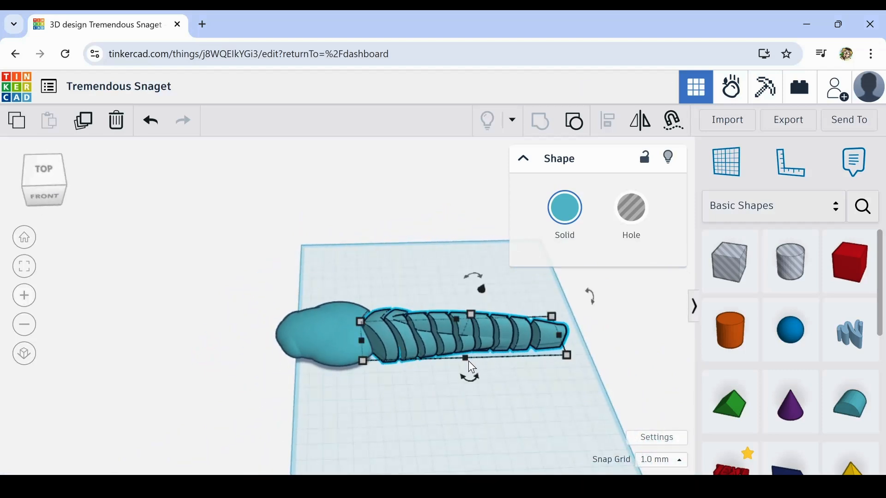
drag(469, 362, 465, 374)
right_drag(460, 408, 431, 340)
- Ungroup the head into its separate parts at the joint with the first body segment
click(235, 326)
scroll(211, 342, up, 10)
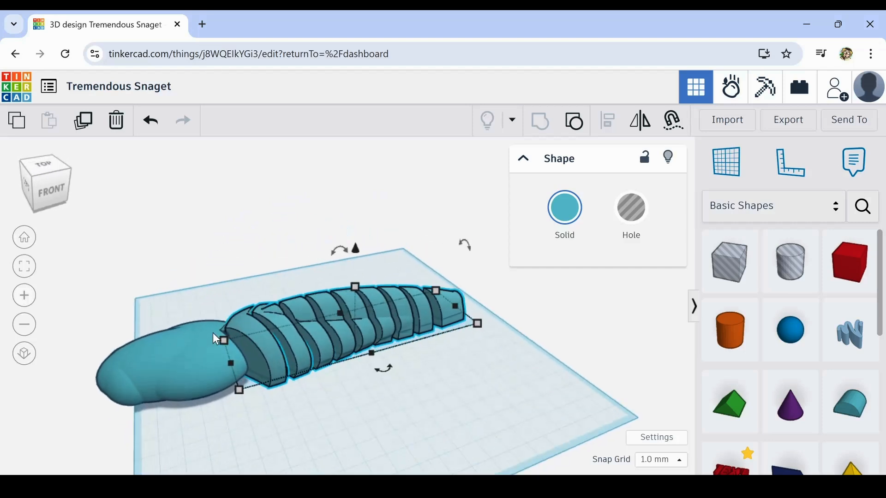
right_drag(179, 349, 154, 343)
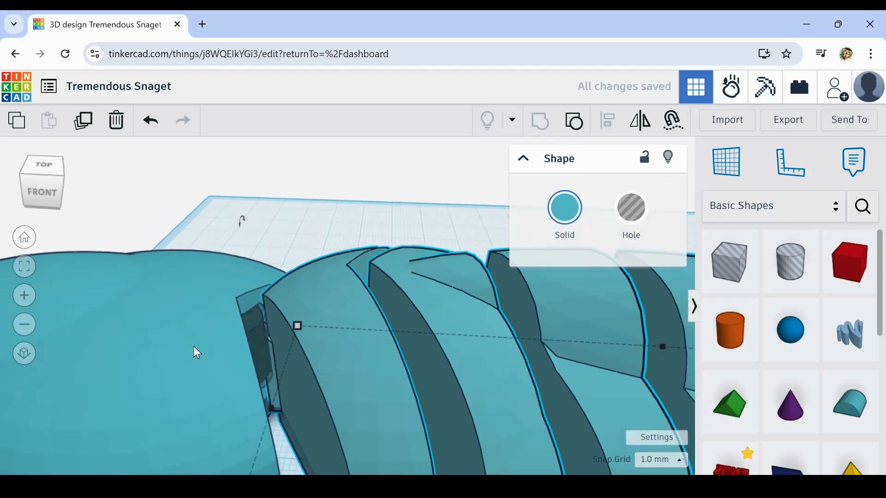
scroll(250, 338, up, 5)
right_drag(252, 337, 251, 378)
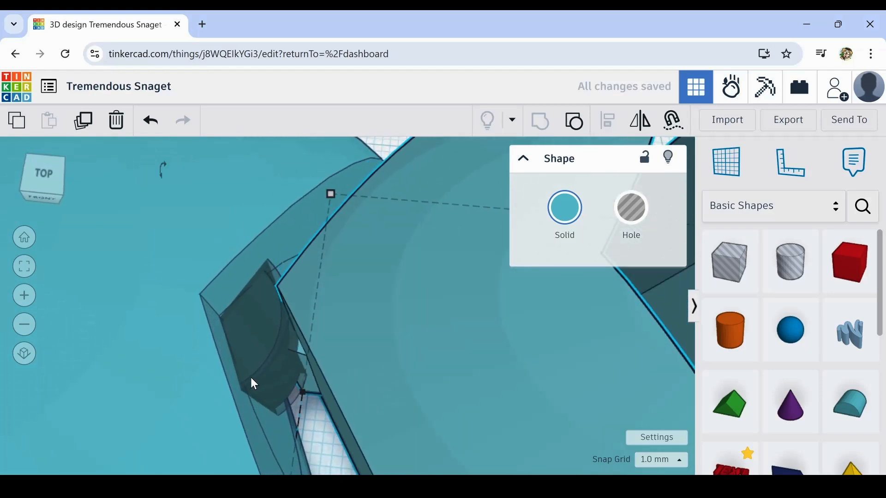
scroll(260, 364, down, 8)
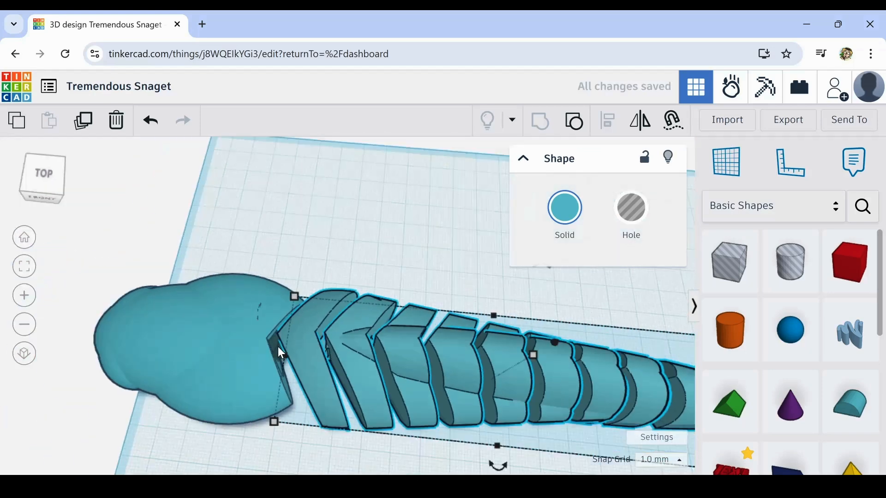
shift+click(231, 331)
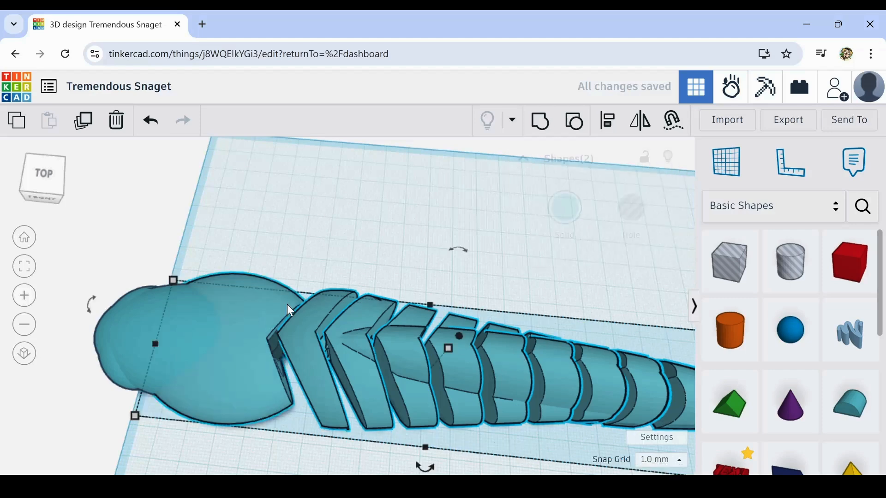
click(608, 119)
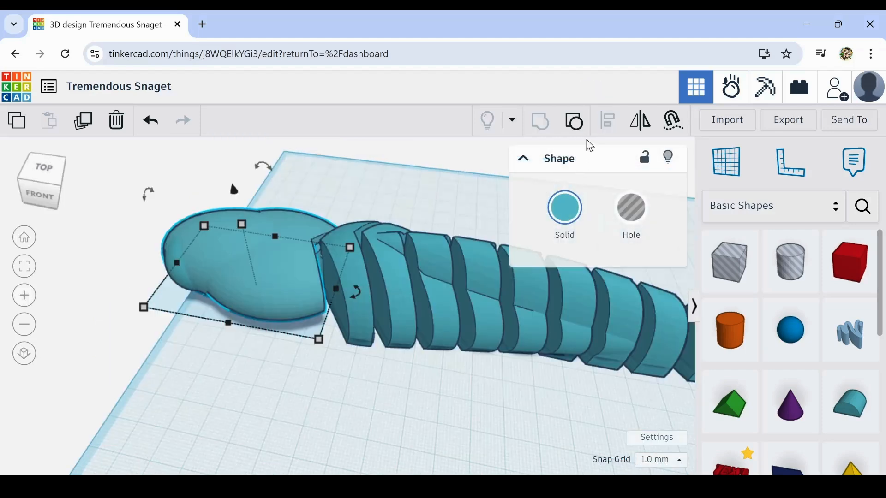
click(571, 127)
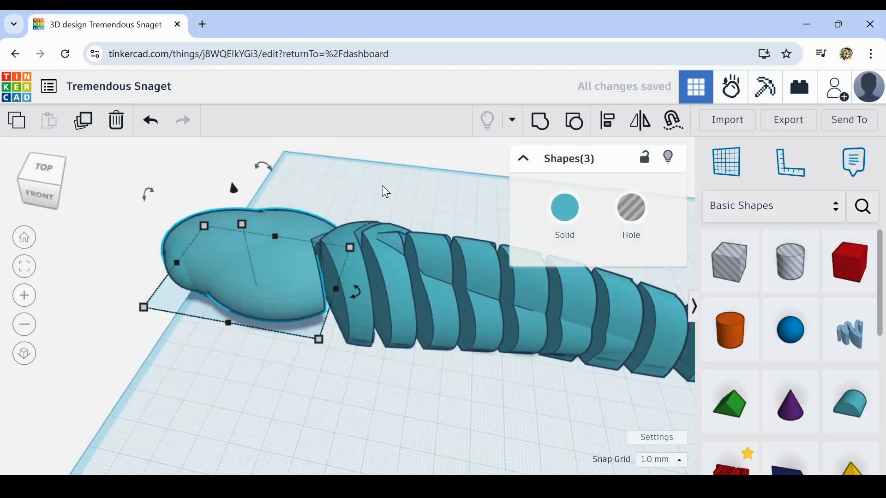
- Regroup the head's separated parts together with the joint piece facing the first body segment
middle_drag(393, 173, 351, 205)
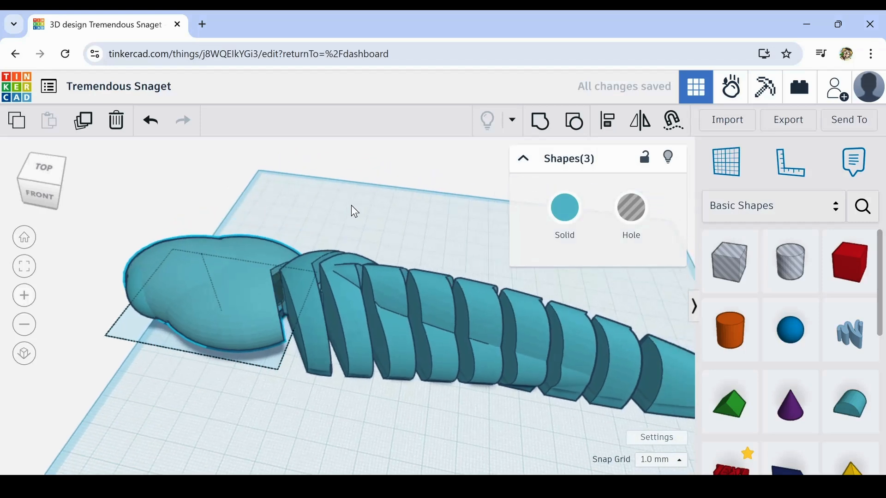
right_drag(311, 189, 312, 203)
scroll(257, 272, up, 5)
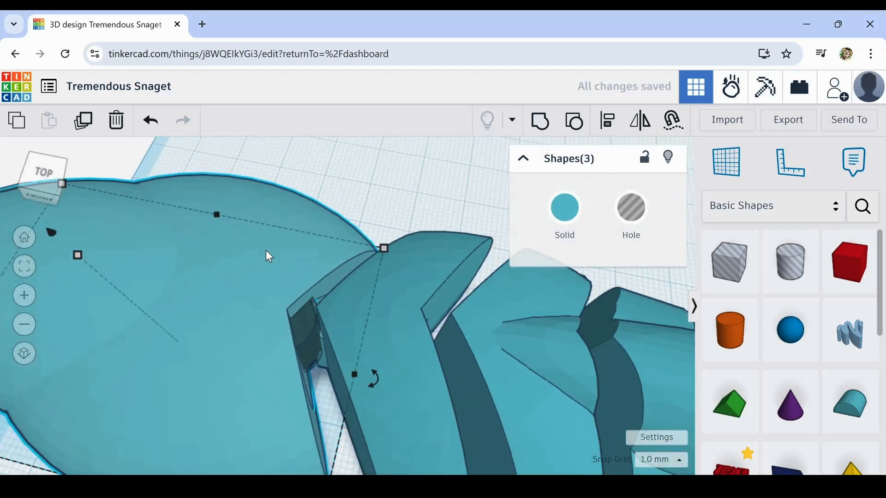
right_drag(266, 250, 208, 188)
scroll(207, 187, down, 5)
scroll(325, 332, up, 5)
right_drag(322, 327, 300, 314)
scroll(333, 284, up, 4)
shift+click(334, 285)
key(ctrl+g)
- Move the stretched sphere over the tail end of the segmented body
scroll(384, 313, down, 8)
click(309, 392)
right_drag(309, 392, 331, 289)
click(325, 383)
scroll(362, 330, up, 5)
right_drag(362, 330, 314, 286)
drag(429, 304, 424, 284)
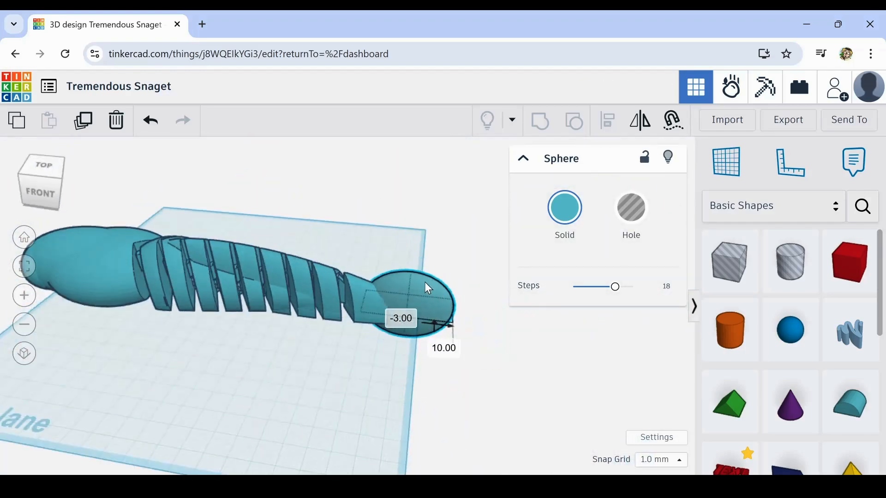
- Add a solid cone over the body's tail end and raise its side count to the maximum
drag(790, 405, 395, 341)
drag(592, 370, 632, 370)
click(564, 207)
- Lift the stretched sphere clear above the tail end of the body
right_drag(318, 369, 323, 318)
scroll(452, 329, up, 5)
scroll(366, 294, up, 4)
right_drag(452, 328, 350, 410)
scroll(366, 294, down, 8)
drag(368, 283, 374, 206)
- Duplicate and resize the tail cone, group the cones into a hollow conical shell, and turn the shell into a hole
right_drag(406, 332, 454, 323)
scroll(454, 323, down, 4)
click(83, 120)
drag(346, 342, 258, 364)
shift+click(433, 322)
click(540, 120)
click(631, 208)
right_drag(369, 258, 370, 325)
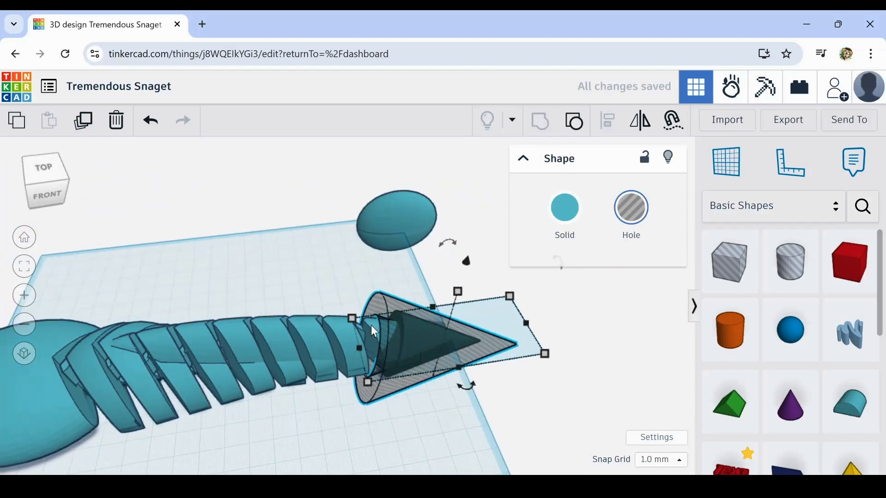
- Try to trim the body's tail end by grouping it with the conical shell hole
shift+click(277, 341)
click(539, 120)
right_drag(410, 415, 415, 364)
scroll(415, 364, down, 5)
right_drag(332, 396, 328, 433)
- Examine the joint between the head and the first body segments up close from several angles
click(207, 353)
scroll(274, 334, up, 8)
scroll(274, 334, up, 5)
right_drag(221, 342, 192, 306)
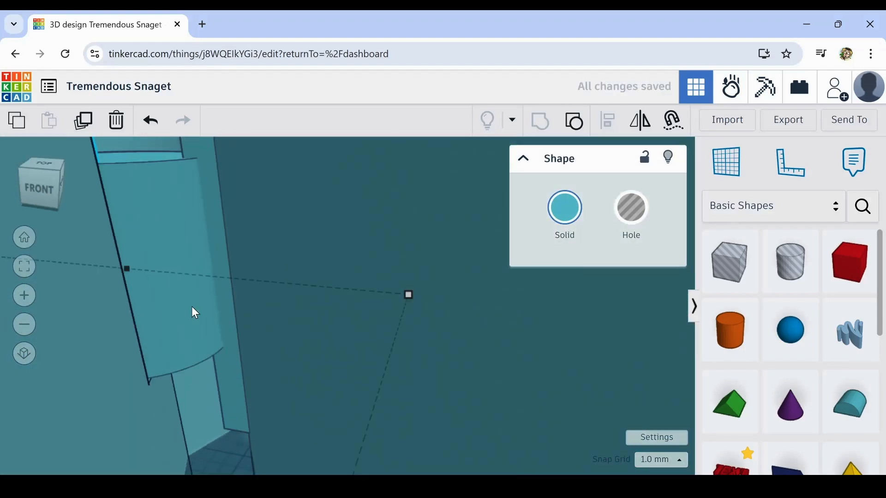
scroll(191, 307, down, 4)
right_drag(111, 230, 162, 254)
right_drag(415, 249, 369, 320)
click(406, 448)
right_drag(406, 448, 430, 402)
scroll(430, 402, down, 4)
click(346, 242)
scroll(346, 241, up, 8)
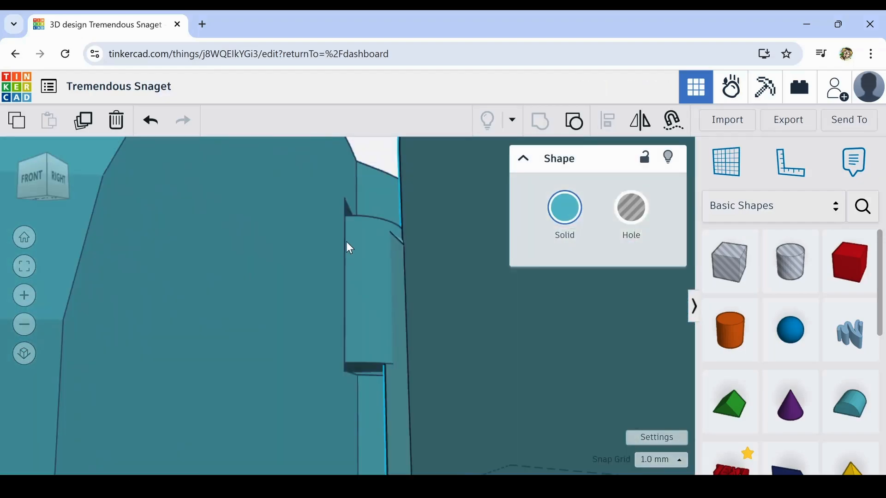
scroll(346, 259, down, 10)
- Delete the leftover piece at the tail and ungroup the segmented body into its parts
click(427, 320)
click(121, 121)
click(332, 355)
click(574, 121)
right_drag(461, 350, 507, 299)
click(573, 121)
click(461, 396)
- Regroup the pieces of the conical shell hole around the tail end of the segmented body
scroll(275, 310, up, 8)
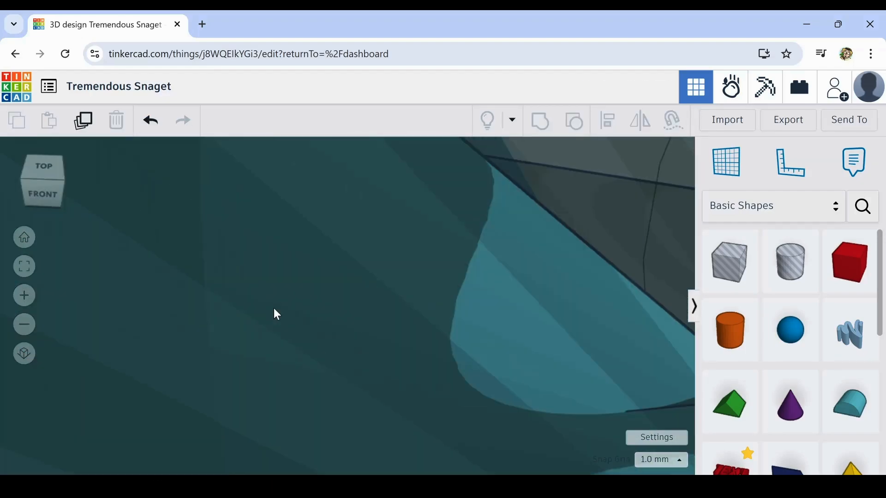
right_drag(275, 310, 244, 279)
scroll(244, 278, down, 6)
click(304, 295)
right_drag(386, 397, 392, 350)
shift+click(406, 231)
click(540, 120)
scroll(438, 223, up, 4)
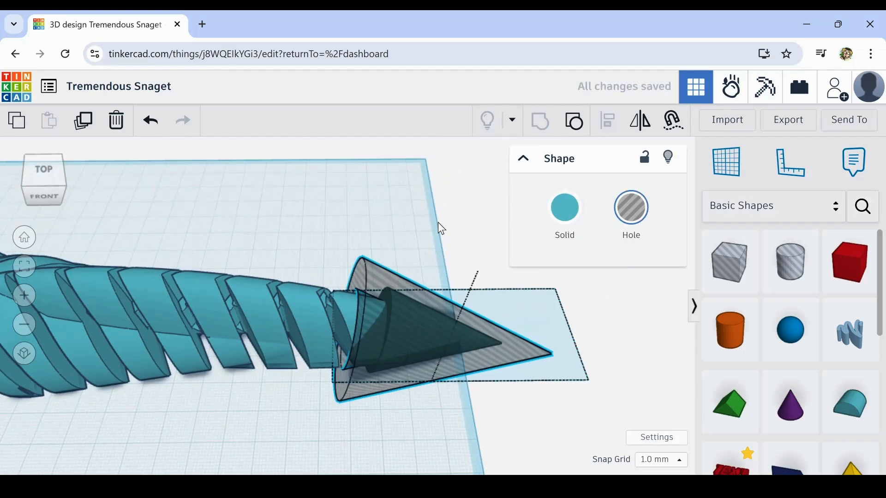
- Add a box hole at the tail end and group all shapes into one model with a pointed tail
click(337, 286)
scroll(336, 286, up, 8)
scroll(337, 286, down, 10)
drag(729, 262, 349, 317)
right_drag(350, 317, 355, 423)
key(ctrl+a)
click(540, 123)
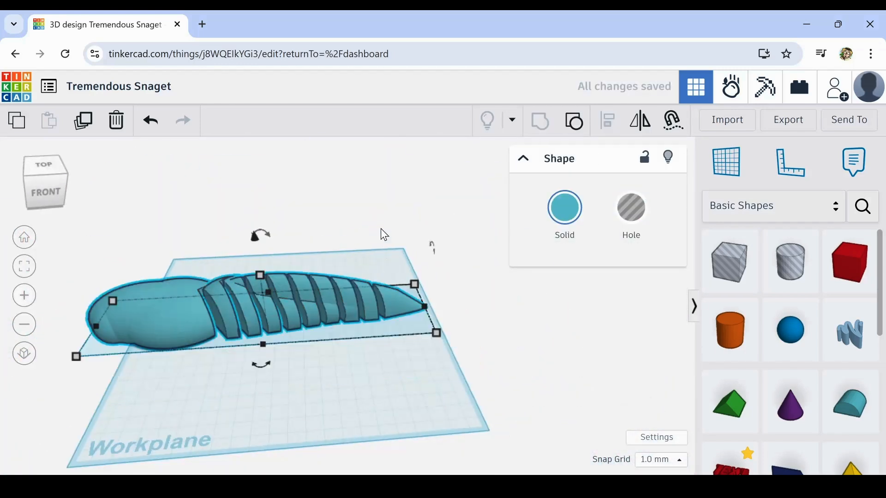
- Try to stretch the grouped model lengthwise from its tail tip and undo the change
right_drag(316, 403, 353, 392)
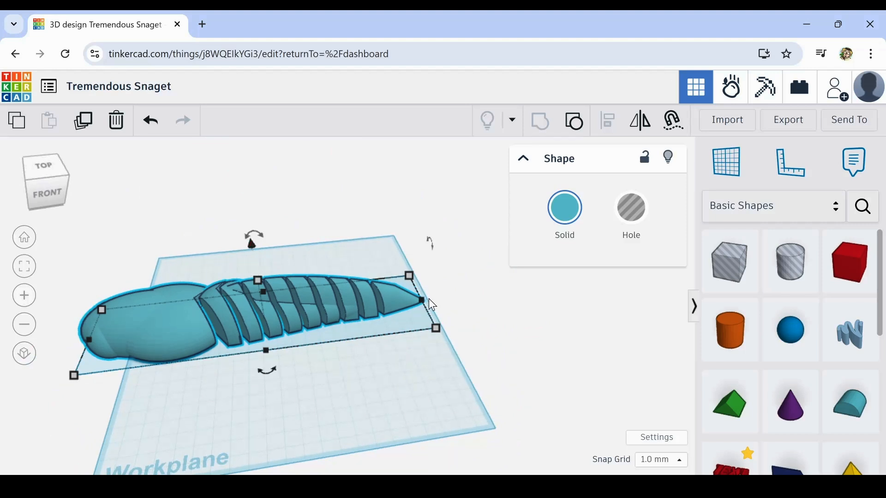
mouse_move(422, 298)
drag(420, 298, 433, 298)
scroll(316, 297, up, 5)
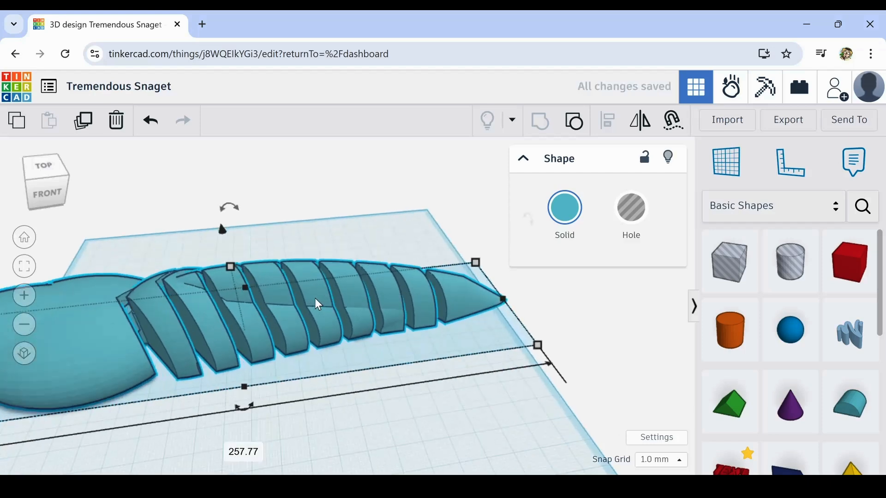
right_drag(314, 298, 285, 345)
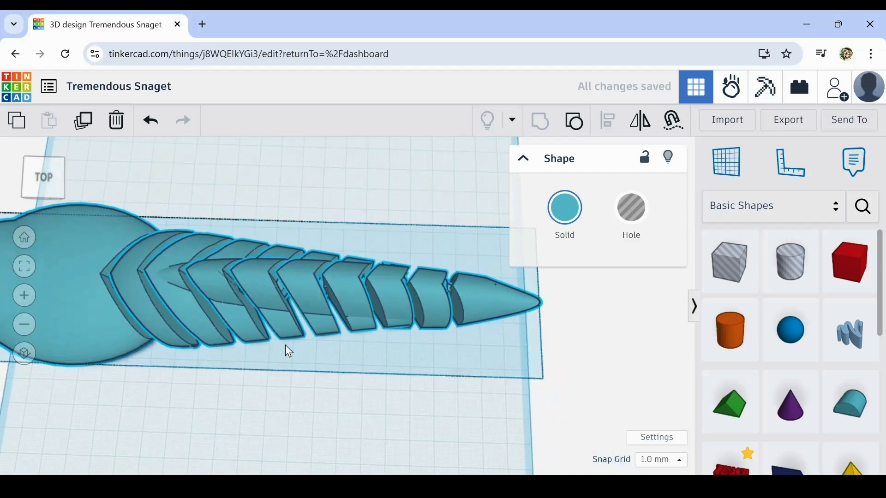
click(150, 123)
scroll(255, 264, up, 4)
right_drag(257, 265, 259, 233)
scroll(273, 243, down, 5)
scroll(276, 251, down, 3)
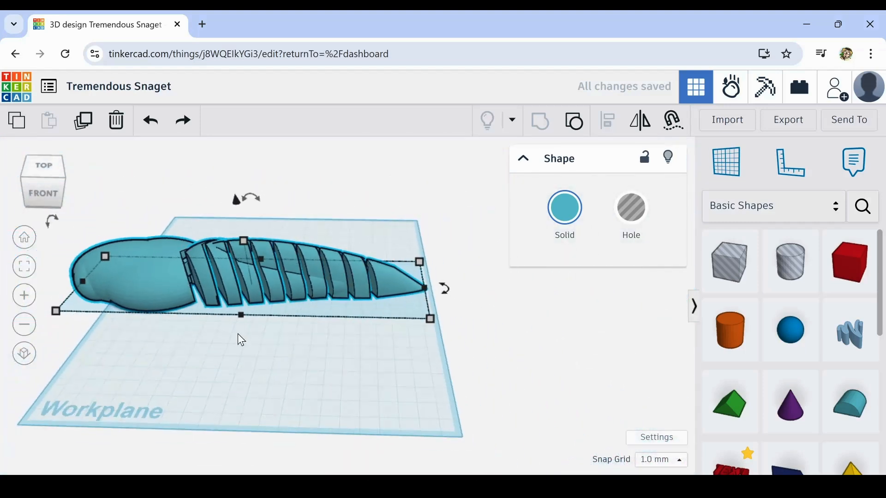
- Inspect the grouped model from above and check the joints between the head and first segments up close
click(193, 371)
middle_drag(194, 372, 335, 360)
right_drag(335, 360, 343, 385)
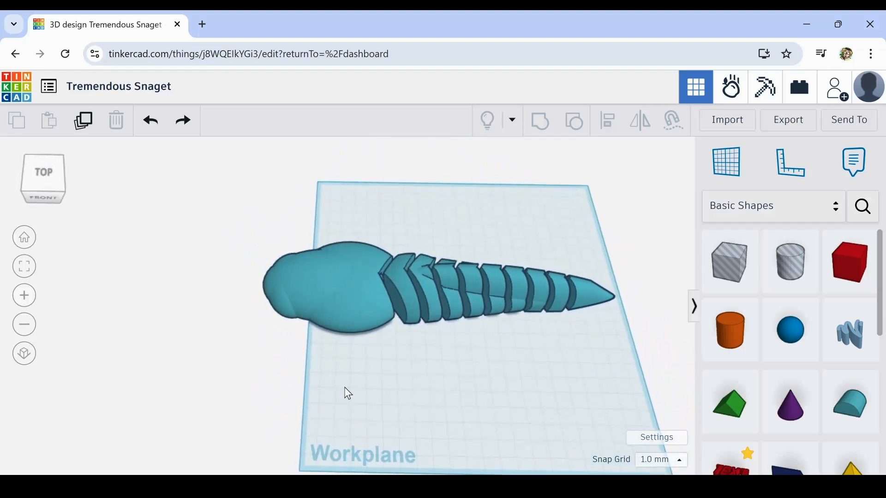
scroll(386, 276, up, 5)
right_drag(425, 319, 253, 227)
scroll(391, 285, up, 2)
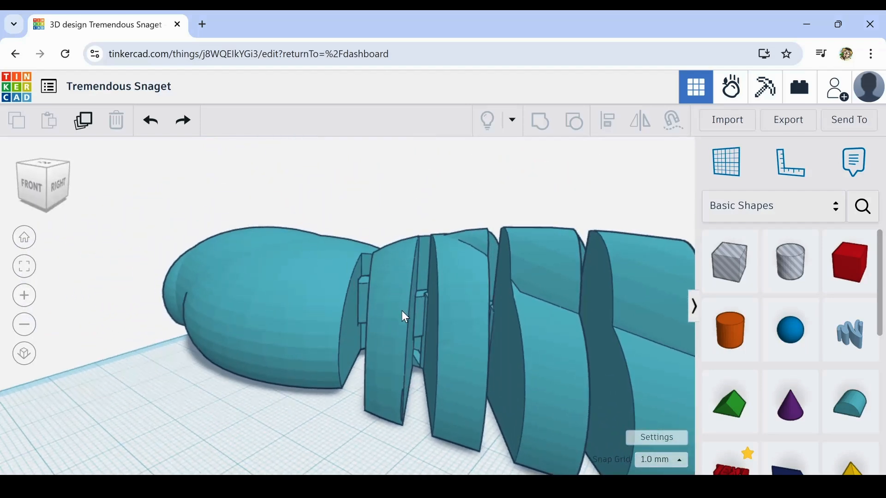
scroll(402, 314, up, 10)
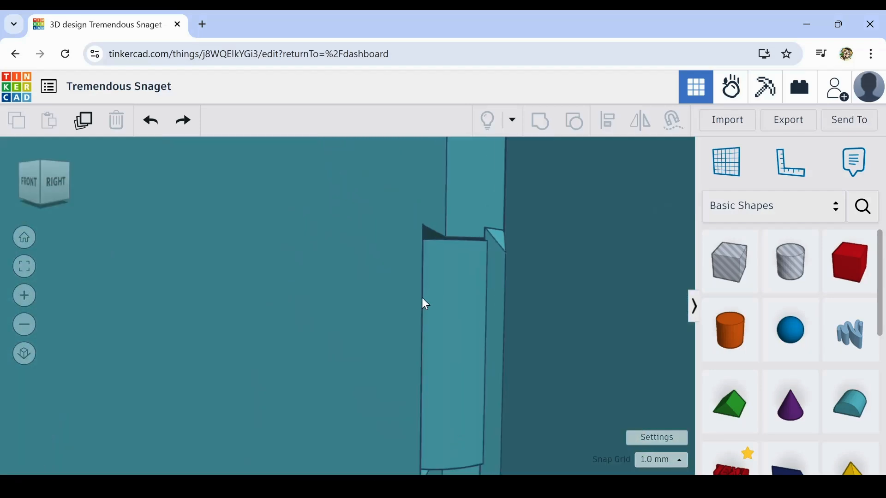
scroll(437, 310, down, 8)
scroll(434, 342, up, 2)
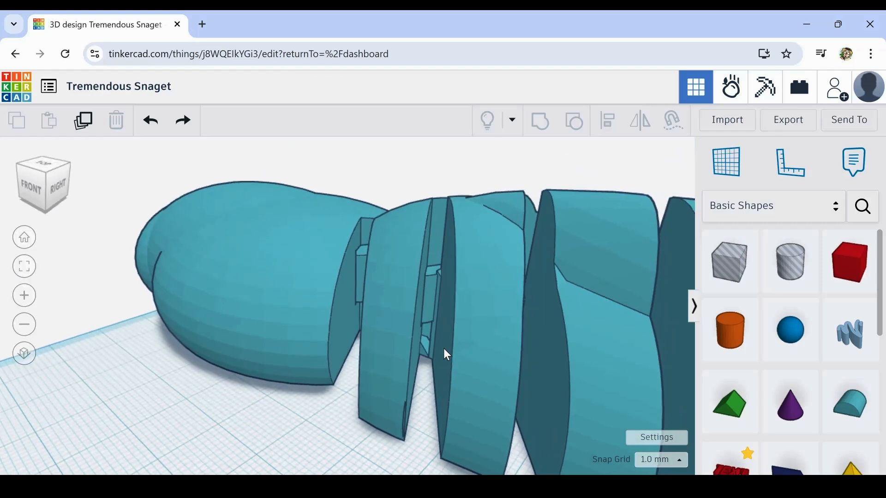
scroll(443, 350, up, 6)
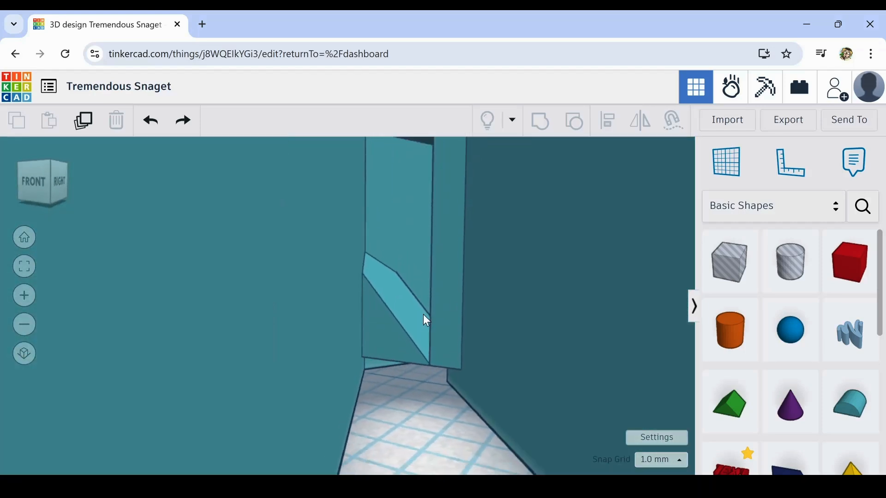
right_drag(423, 314, 418, 343)
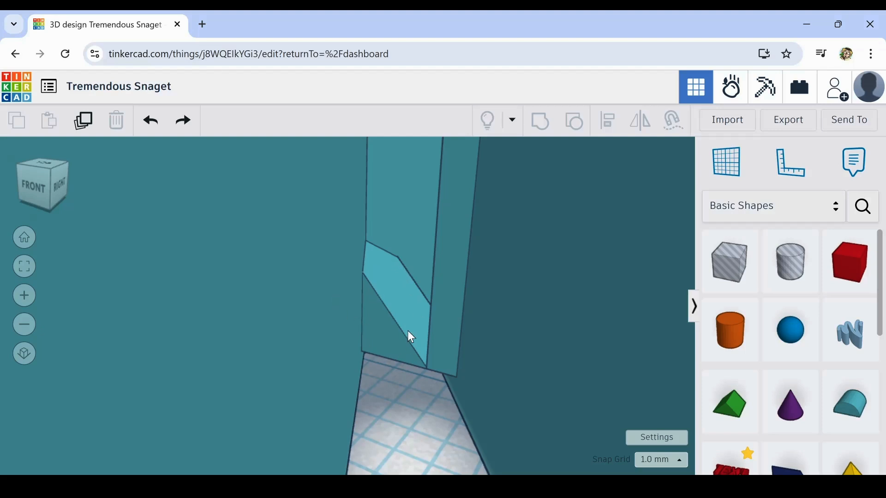
scroll(398, 328, down, 5)
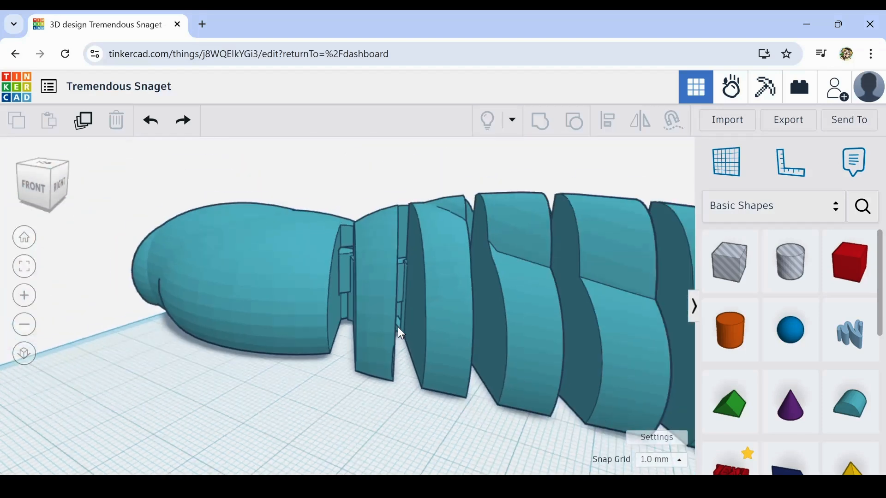
- Color the whole grouped model dark gray after comparing it with the lighter gray preset
right_drag(397, 326, 618, 333)
scroll(478, 358, down, 3)
right_drag(612, 317, 610, 313)
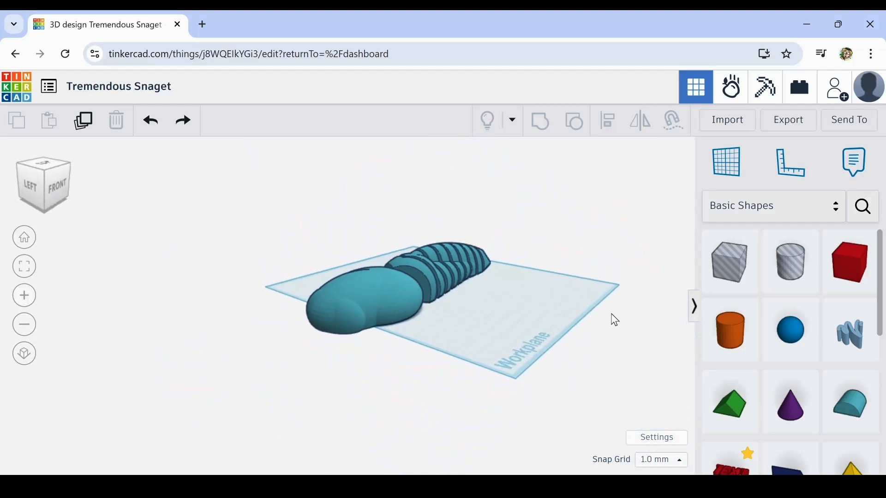
right_drag(520, 299, 439, 306)
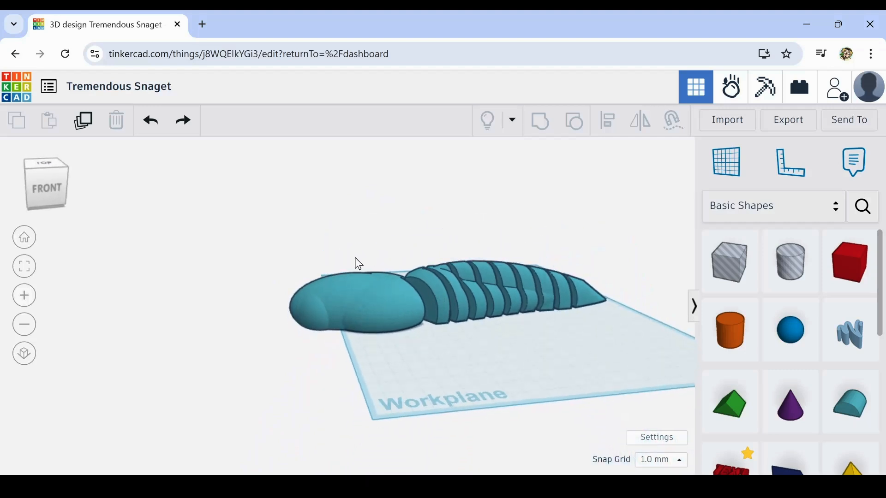
drag(323, 243, 620, 343)
click(575, 204)
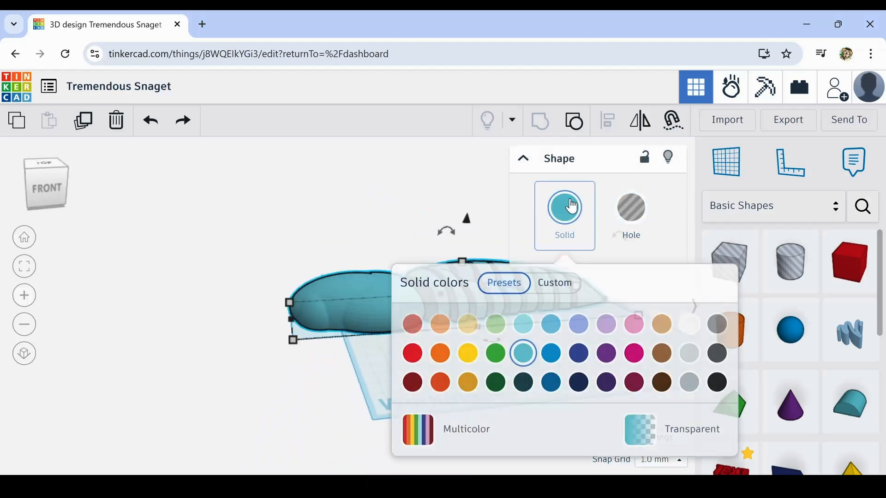
click(718, 355)
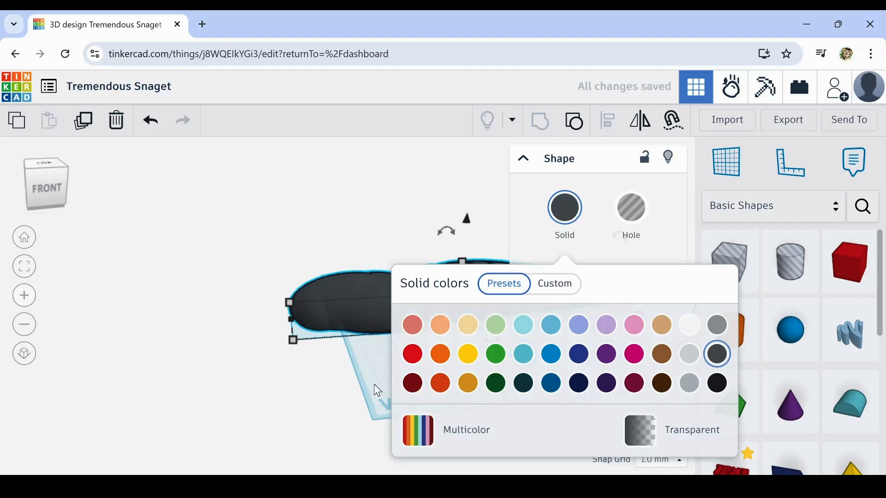
click(718, 325)
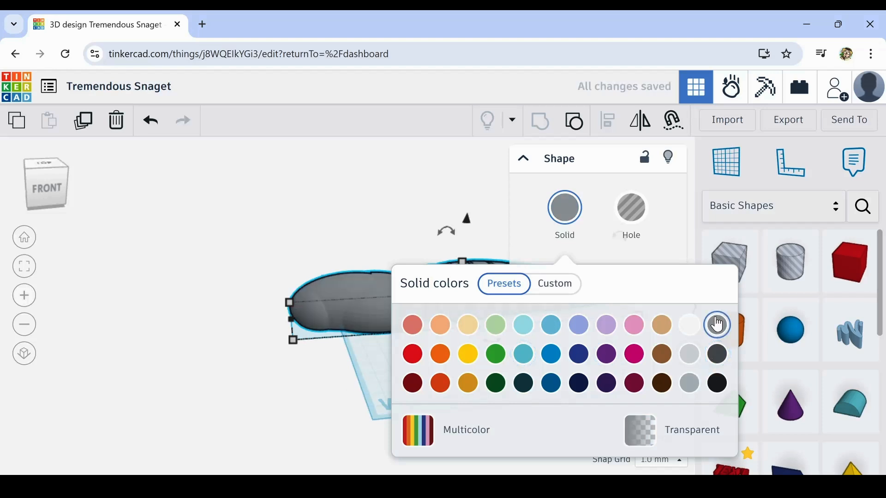
click(718, 355)
click(364, 392)
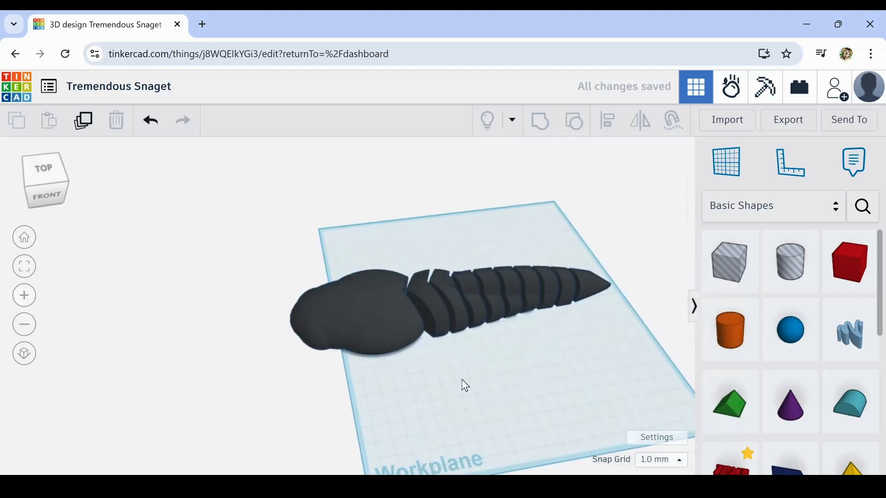
- Recolor the whole grouped model with the medium gray preset
right_drag(465, 386, 447, 383)
drag(244, 242, 643, 430)
click(565, 207)
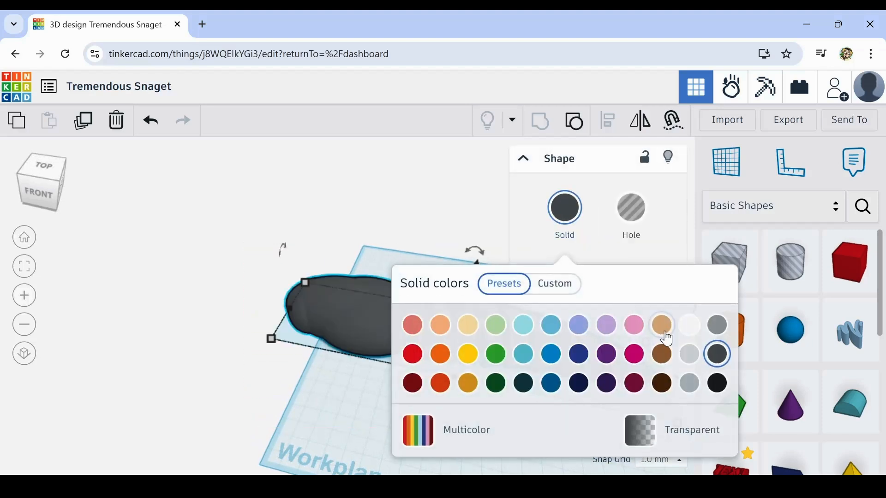
click(717, 332)
click(301, 403)
- Review the gray model's head, joints and body segments from several sides
right_drag(346, 397, 363, 338)
right_drag(473, 322, 257, 277)
right_drag(523, 380, 427, 409)
scroll(328, 340, up, 3)
scroll(327, 340, down, 5)
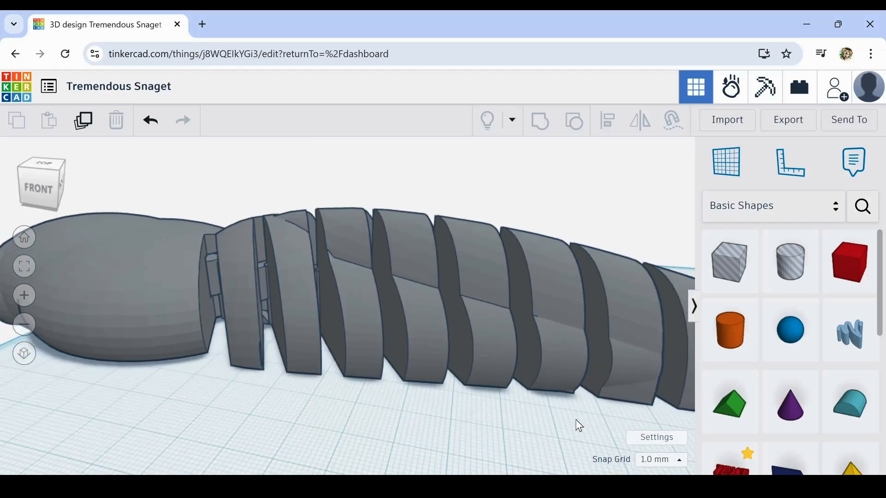
- Preview the grouped model as a hole, then return it to a gray solid with transparency turned on
scroll(553, 416, down, 4)
right_drag(528, 407, 482, 432)
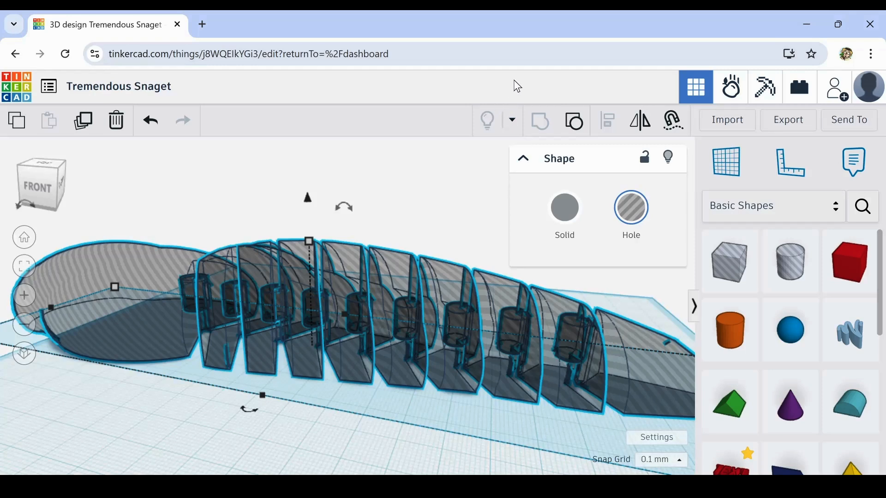
right_drag(479, 154, 423, 206)
scroll(463, 192, down, 2)
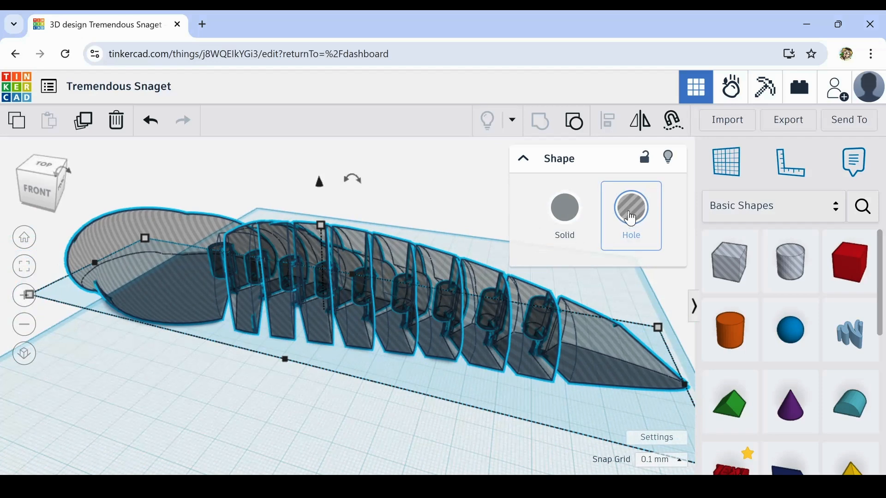
click(561, 226)
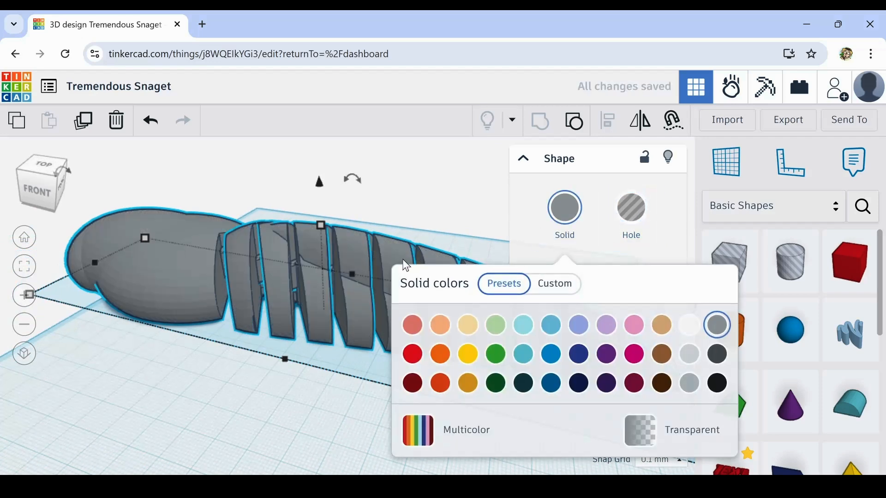
key(t)
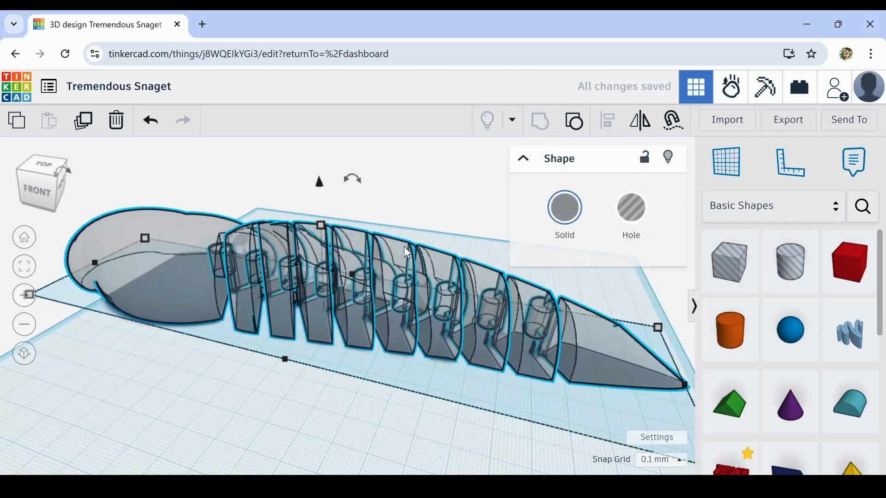
- Examine the lower edge of one joint's cylindrical peg and socket up close through the transparent body
right_drag(403, 246, 399, 375)
scroll(439, 270, up, 5)
scroll(398, 367, up, 5)
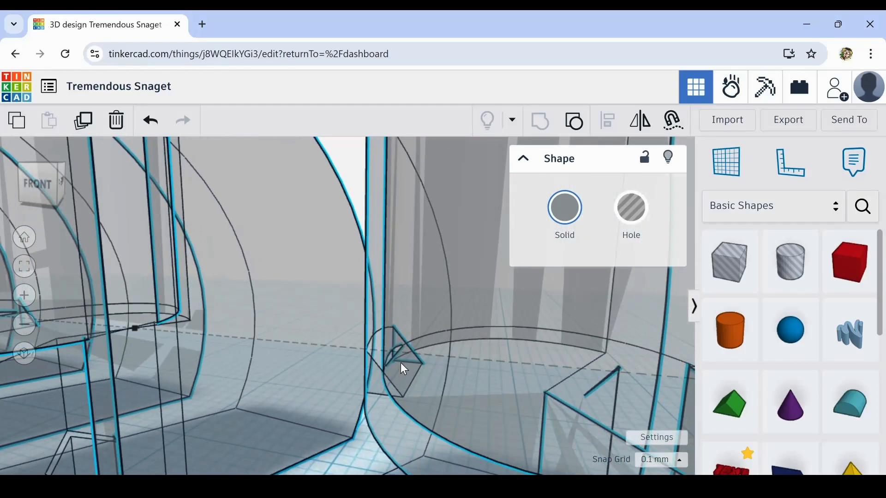
scroll(401, 363, up, 6)
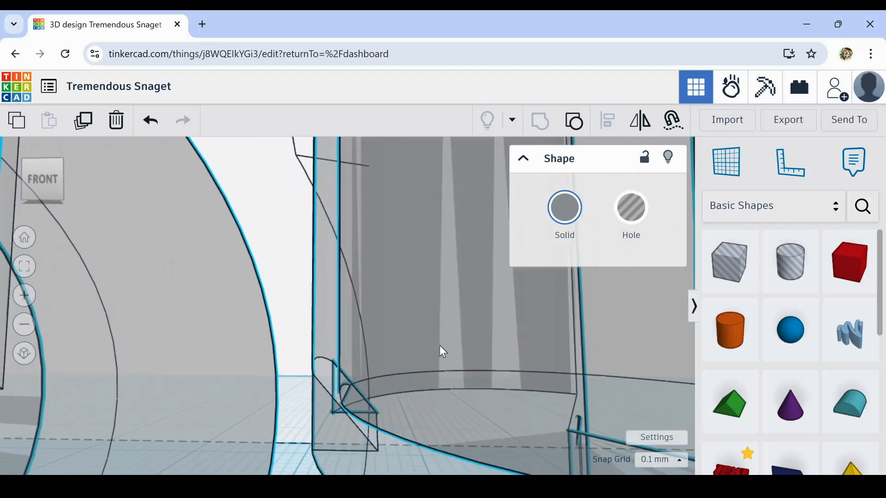
scroll(451, 333, up, 3)
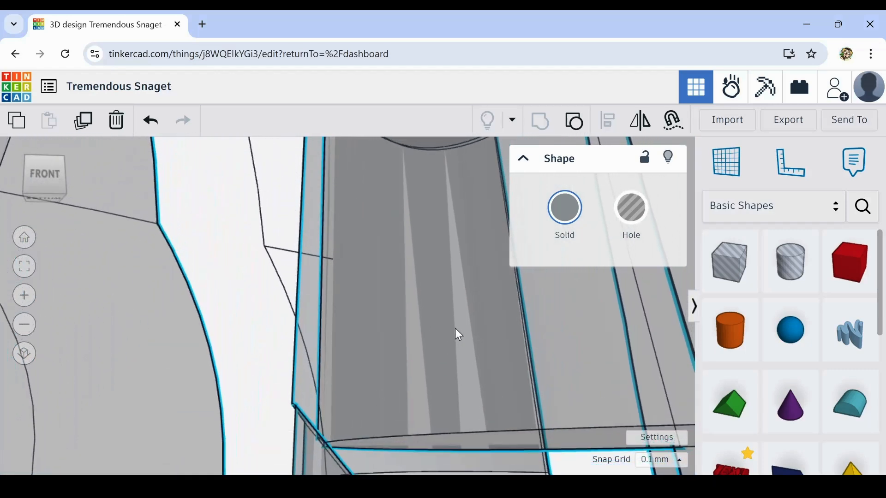
scroll(455, 328, down, 3)
right_drag(439, 344, 412, 362)
scroll(373, 375, up, 3)
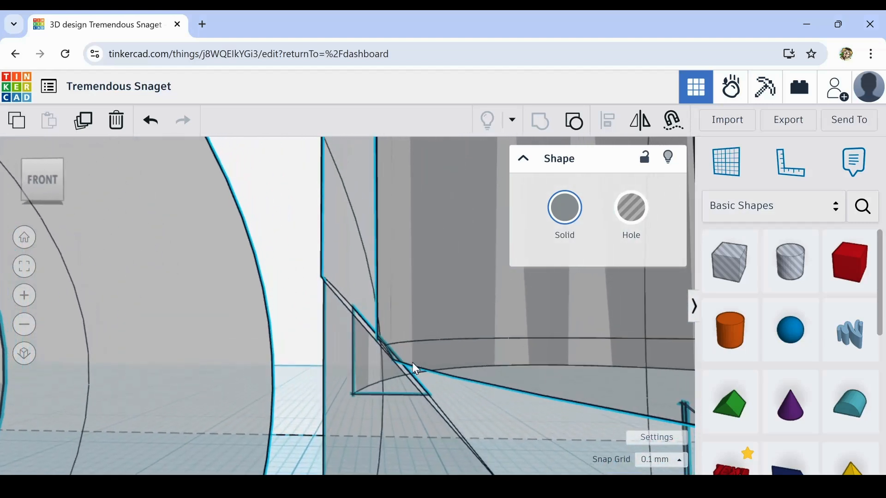
- Examine the row of internal joints along the transparent body, from the head to the tail segments
scroll(410, 360, down, 5)
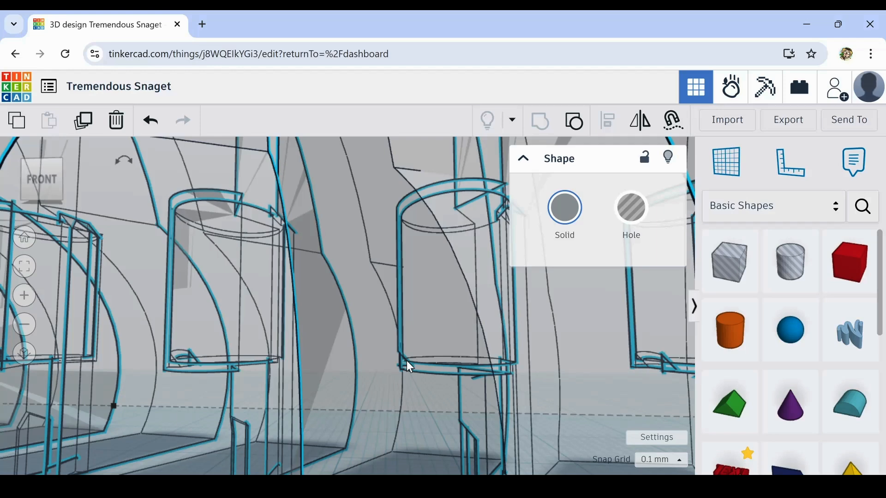
scroll(407, 362, down, 3)
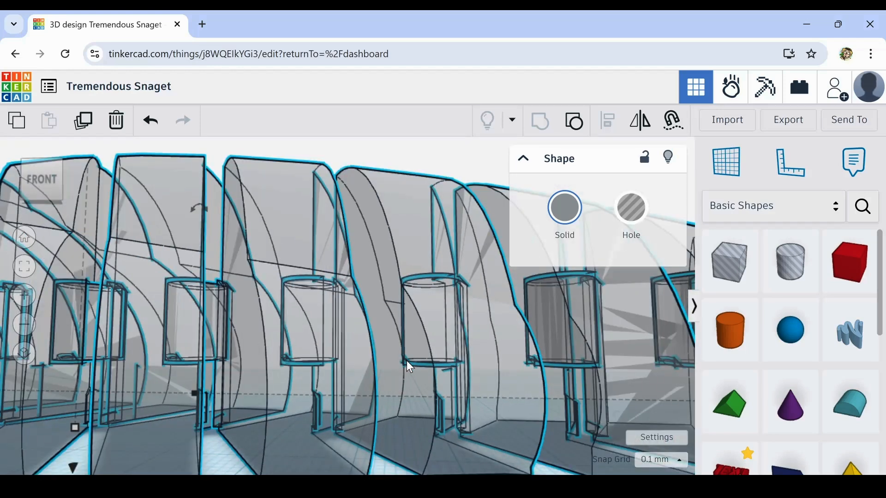
scroll(406, 361, down, 3)
right_drag(406, 361, 403, 404)
scroll(419, 307, down, 3)
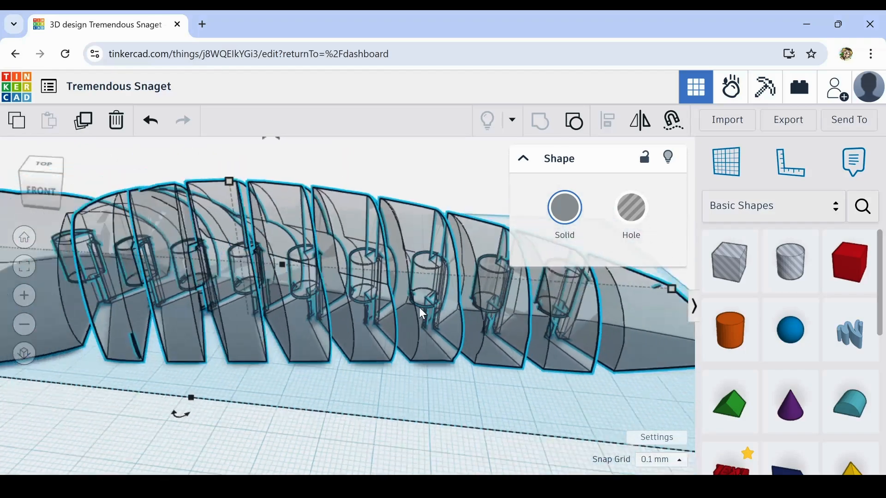
right_drag(418, 307, 439, 338)
scroll(439, 339, up, 5)
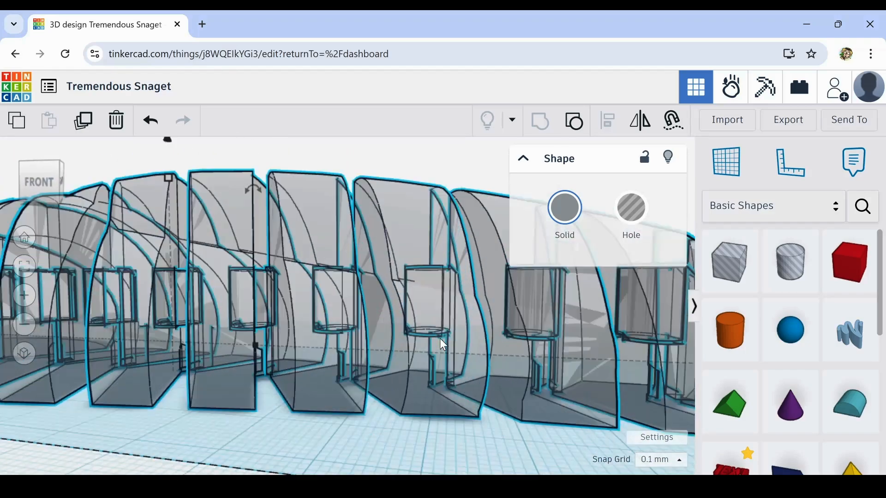
- Switch the model to a hole to compare how the joints look, then set it back to a transparent solid
click(632, 211)
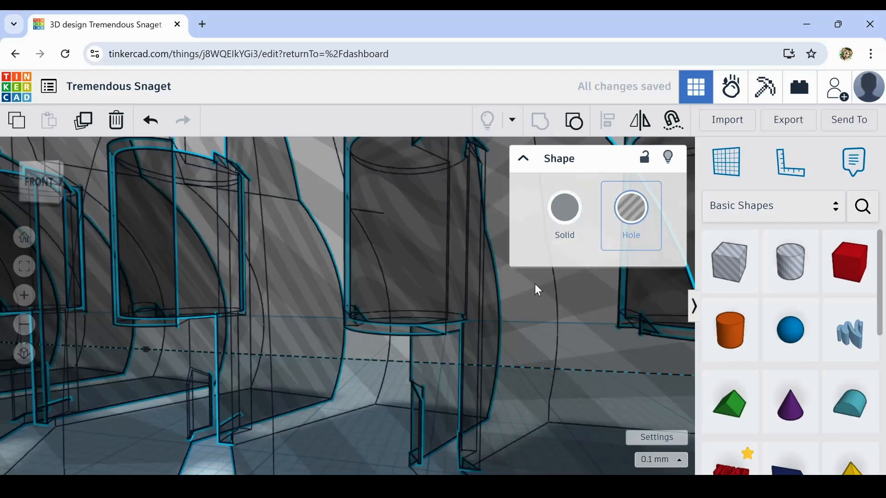
right_drag(416, 336, 420, 283)
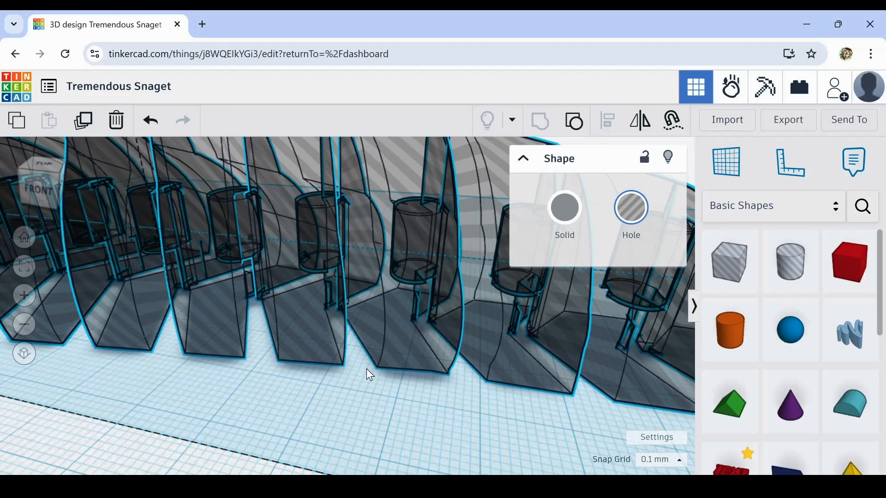
right_drag(369, 374, 501, 442)
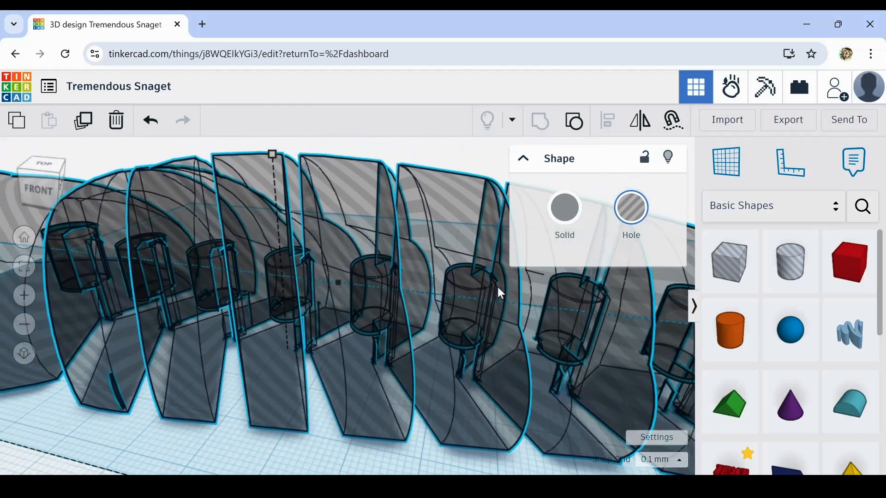
click(572, 245)
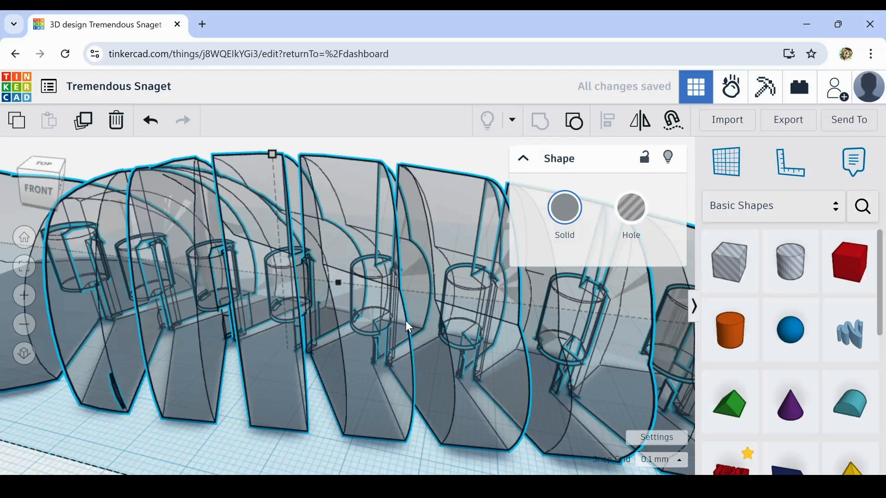
- Inspect the clearance between the pegs and sockets in the joints between the head and first segments
right_drag(340, 421, 378, 352)
scroll(375, 336, up, 5)
middle_drag(475, 355, 295, 353)
scroll(445, 342, up, 3)
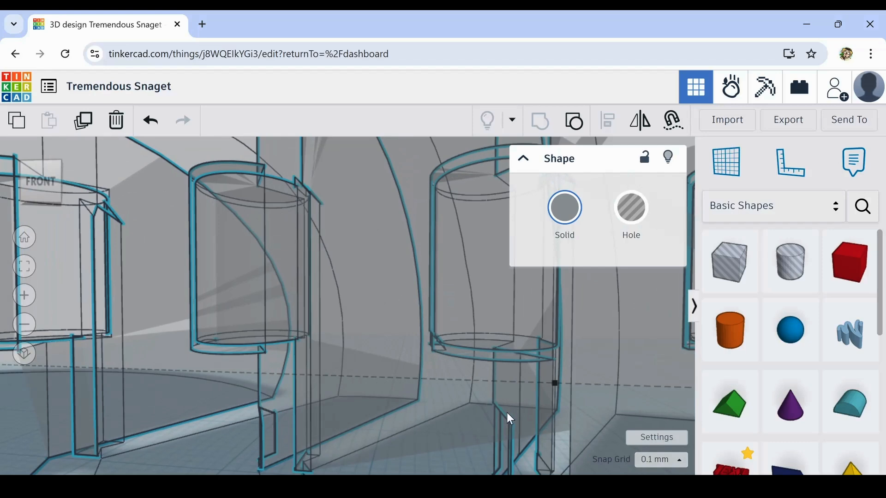
middle_drag(507, 418, 326, 404)
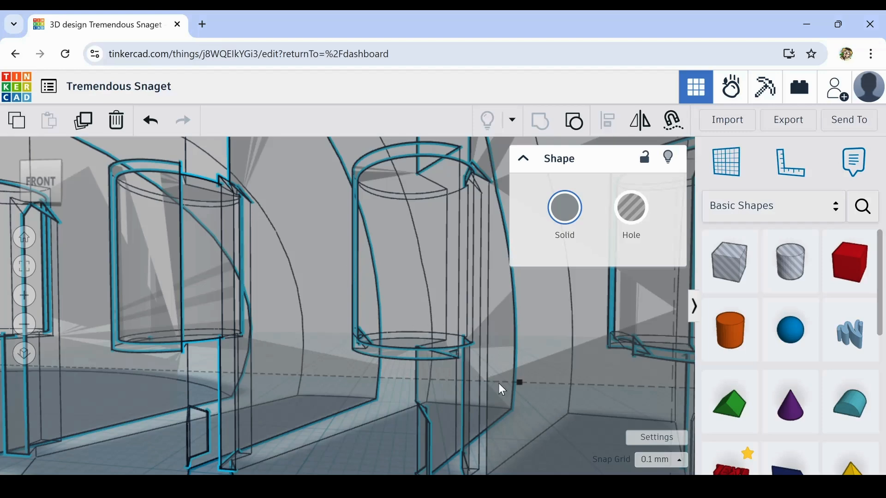
scroll(500, 388, down, 5)
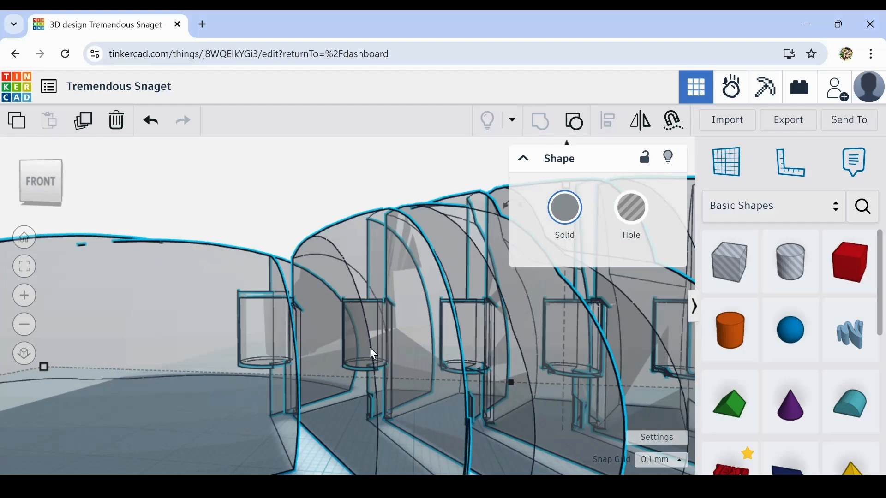
scroll(391, 378, up, 5)
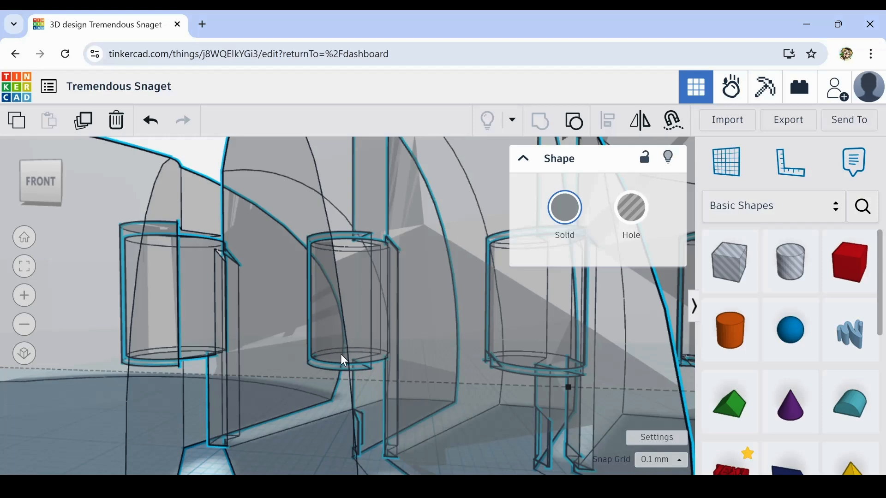
scroll(344, 360, down, 5)
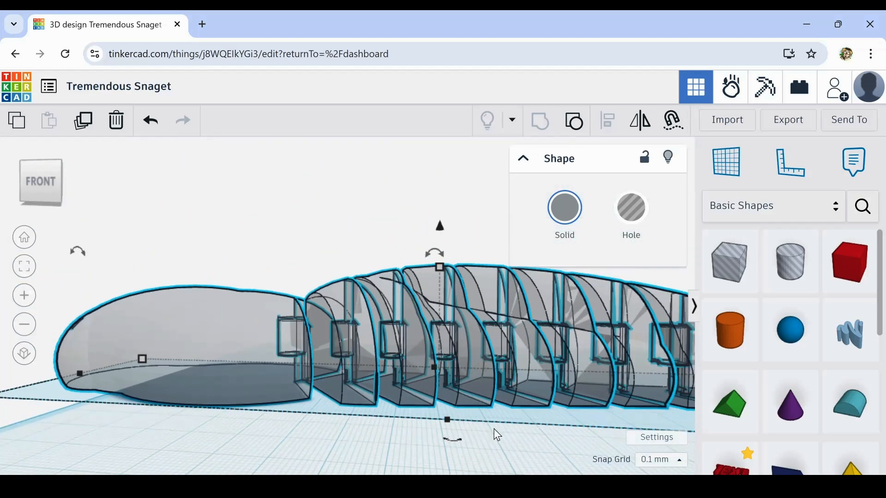
- Inspect the peg and socket gaps in the middle body segments up close, then view the whole transparent model
right_drag(495, 431, 354, 342)
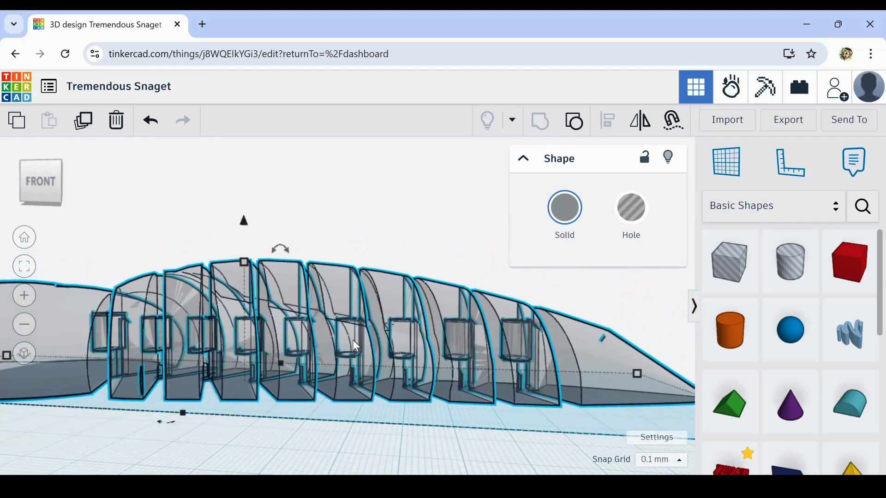
scroll(353, 340, up, 4)
right_drag(369, 419, 358, 328)
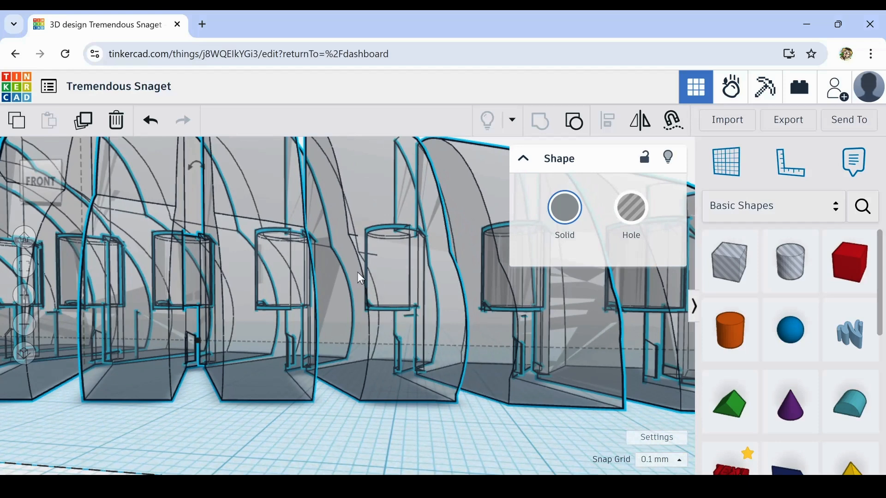
scroll(402, 302, up, 4)
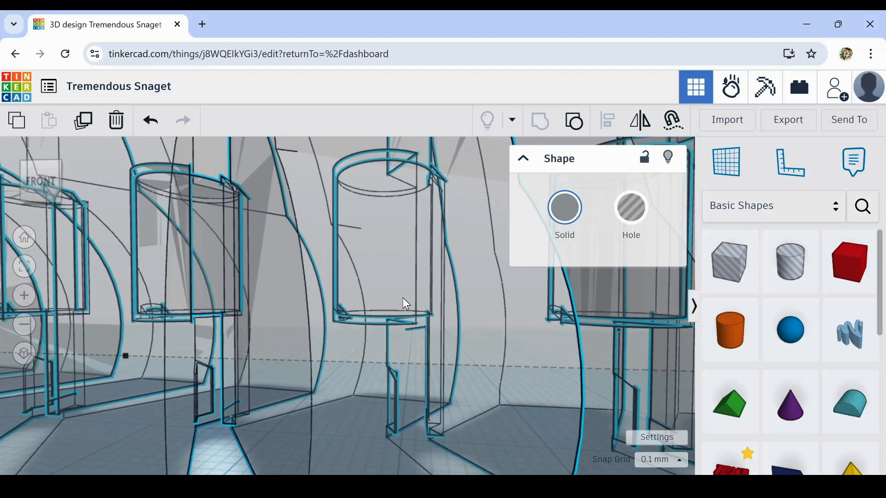
scroll(390, 300, up, 5)
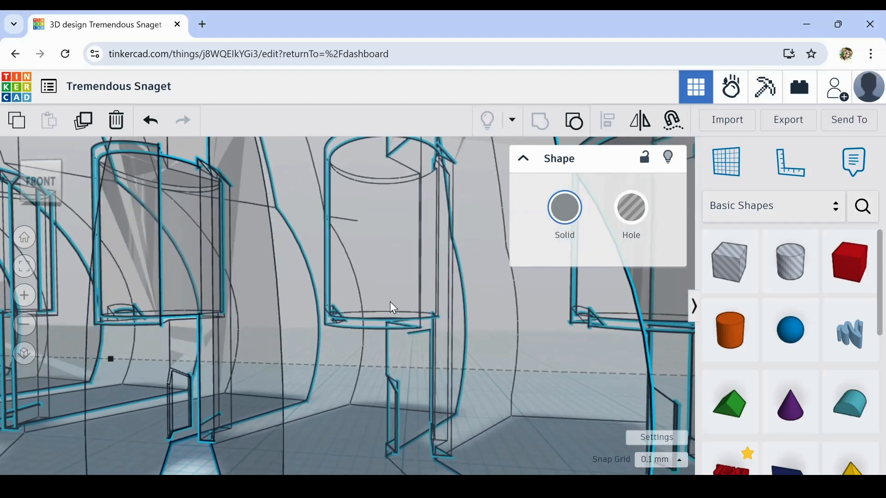
scroll(363, 326, up, 4)
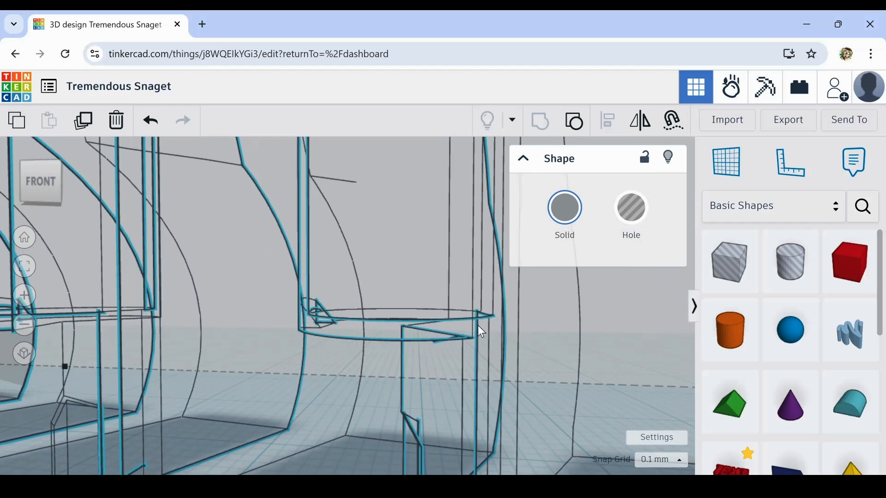
scroll(392, 347, down, 3)
scroll(392, 347, up, 5)
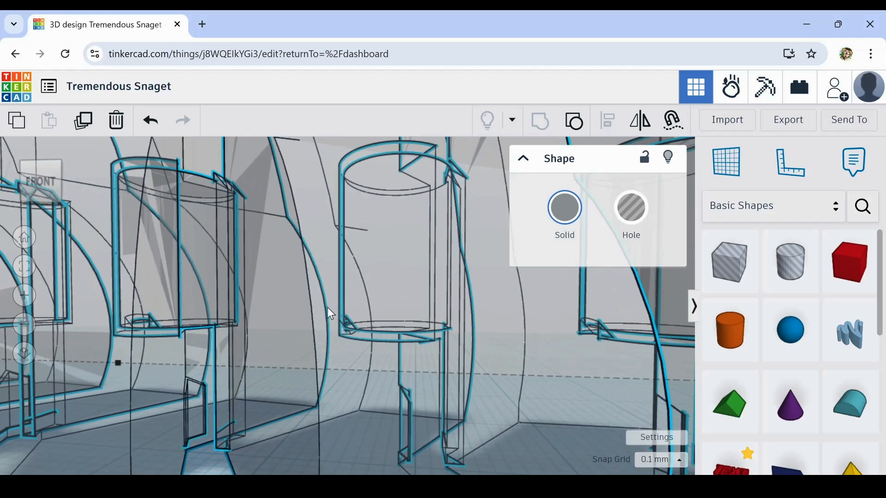
scroll(381, 299, down, 8)
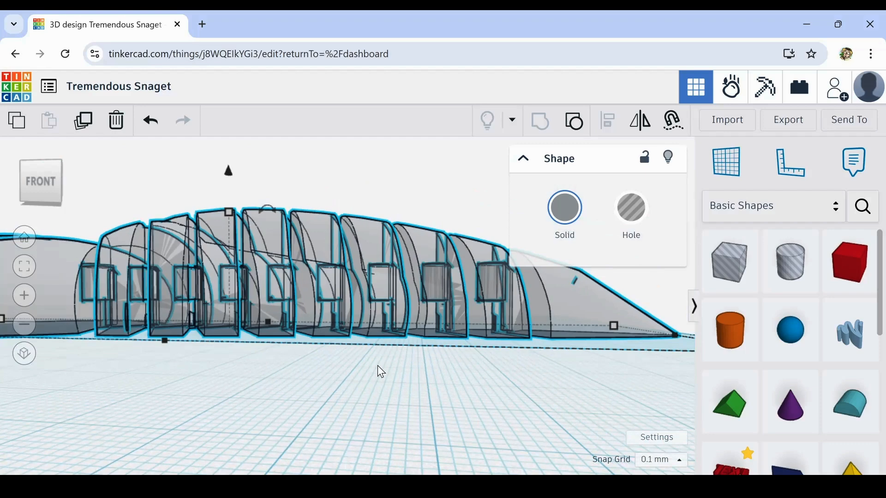
right_drag(381, 371, 346, 417)
scroll(346, 417, down, 5)
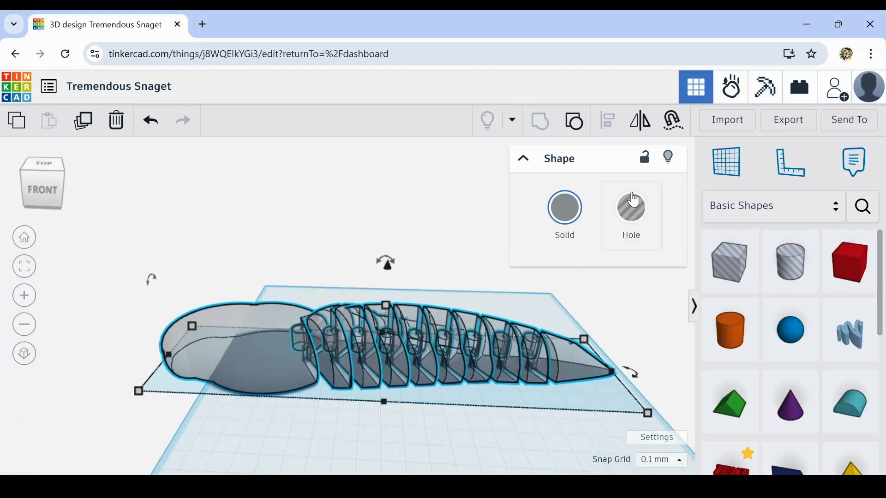
- Turn off transparency on the grouped gray model so it is opaque, and deselect it
click(565, 209)
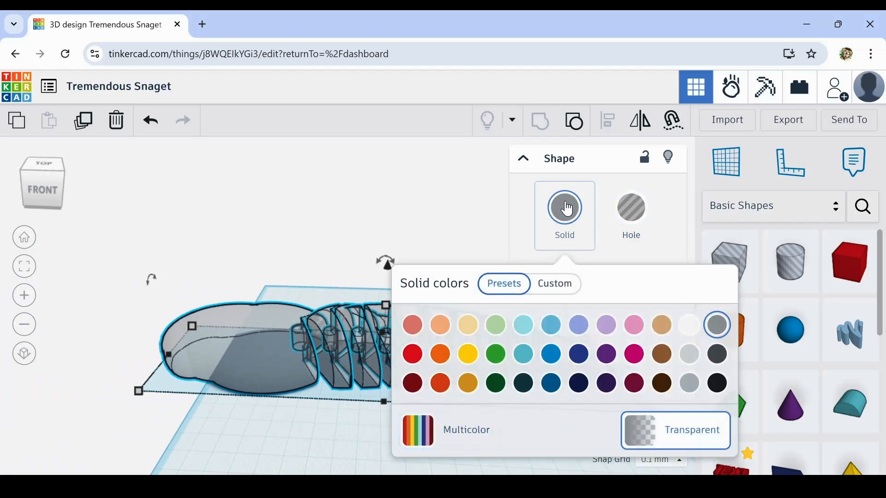
key(Escape)
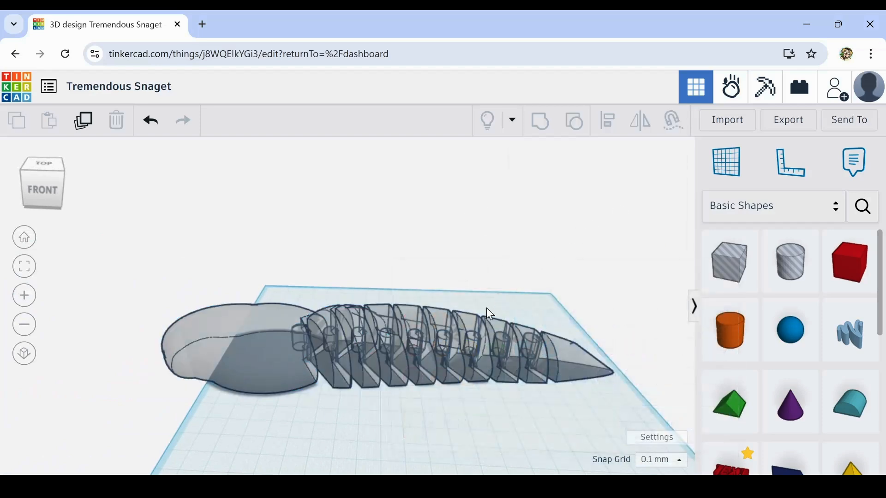
click(409, 363)
key(t)
click(421, 417)
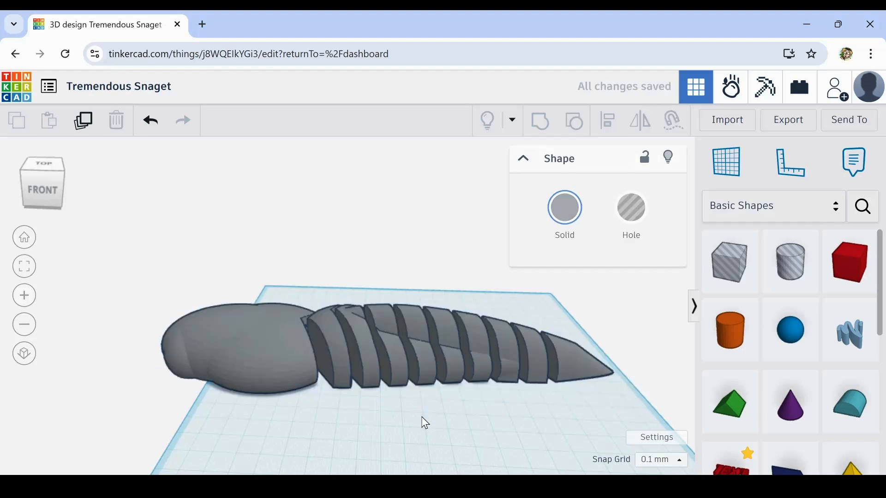
- Review the opaque gray model's segment gaps up close and its overall shape from head to tail
scroll(421, 417, down, 2)
mouse_move(421, 421)
right_down()
mouse_move(352, 394)
mouse_move(425, 364)
mouse_move(413, 313)
mouse_move(420, 408)
right_up()
scroll(389, 366, up, 6)
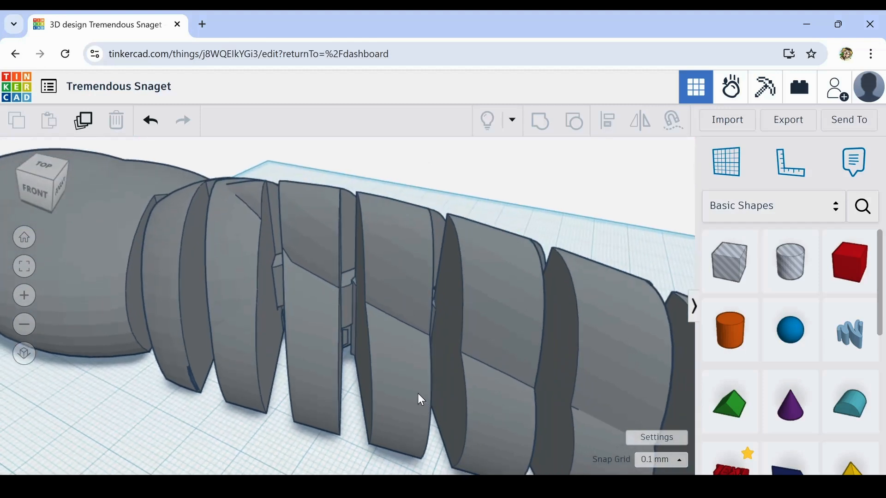
right_drag(395, 390, 422, 383)
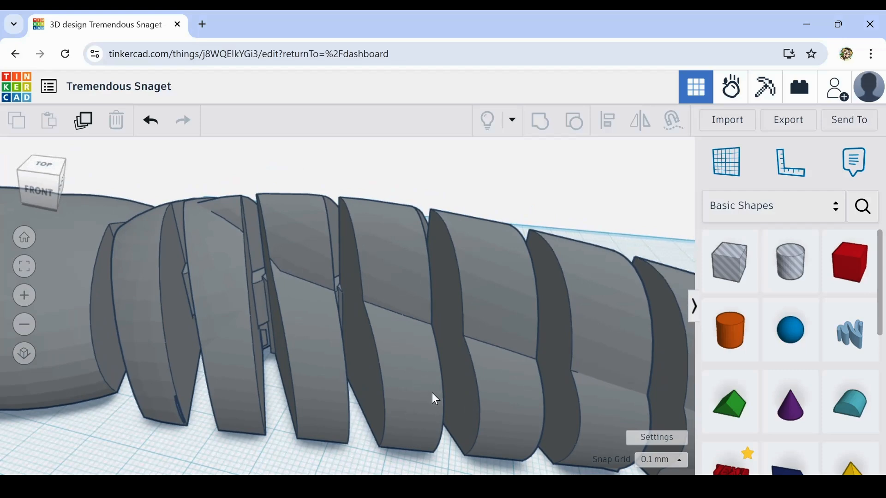
scroll(433, 393, down, 5)
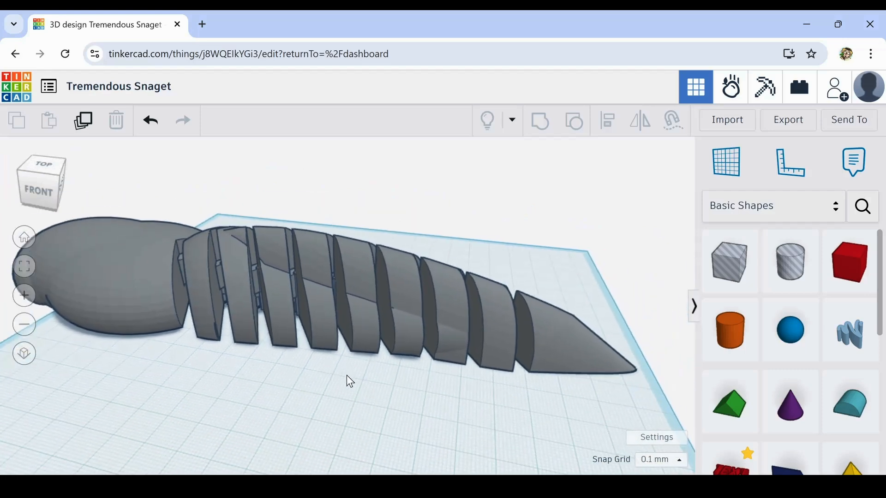
- Select the whole gray slug model and ungroup it into its separate shapes
middle_drag(347, 375, 352, 377)
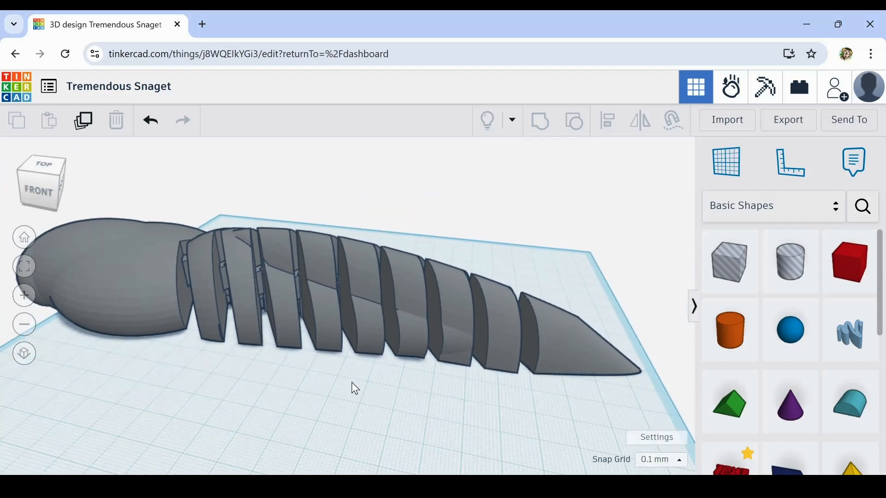
middle_drag(523, 403, 594, 462)
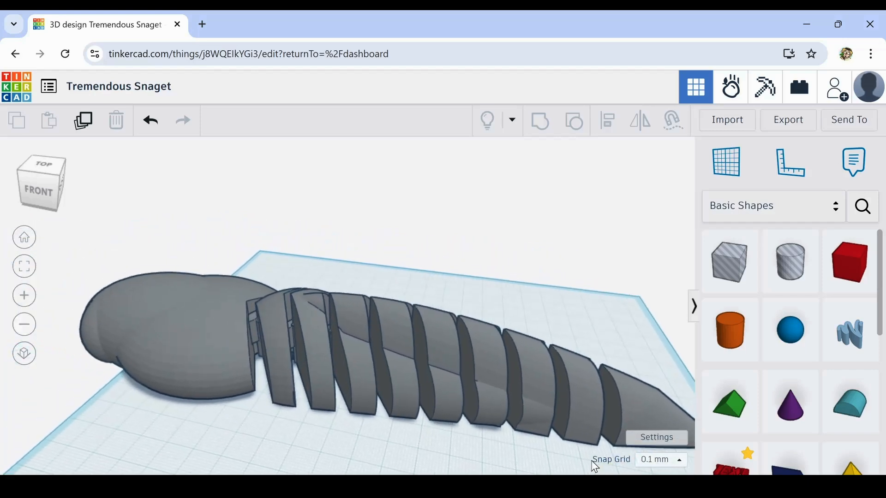
middle_drag(419, 447, 354, 385)
right_drag(361, 387, 382, 393)
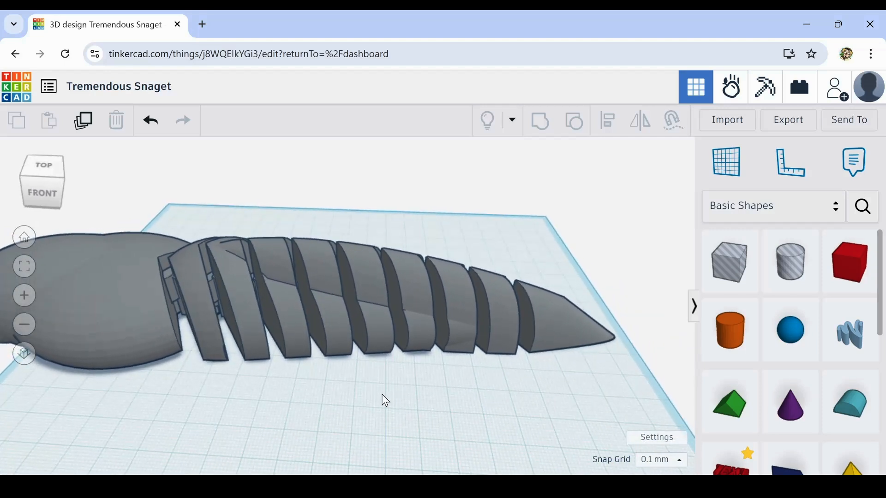
middle_drag(383, 399, 402, 438)
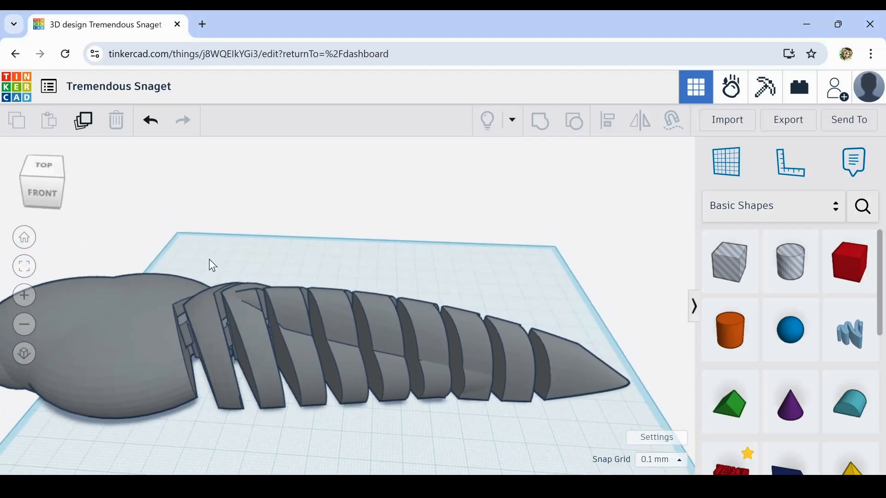
drag(178, 241, 605, 463)
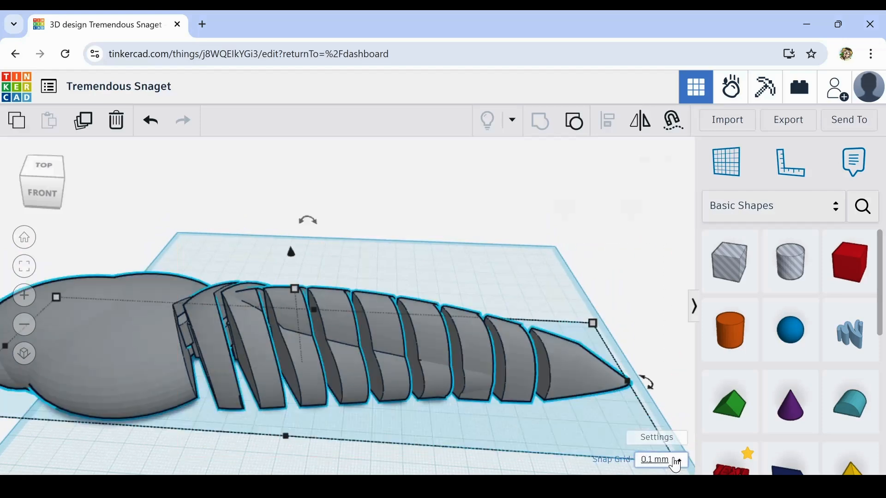
click(575, 123)
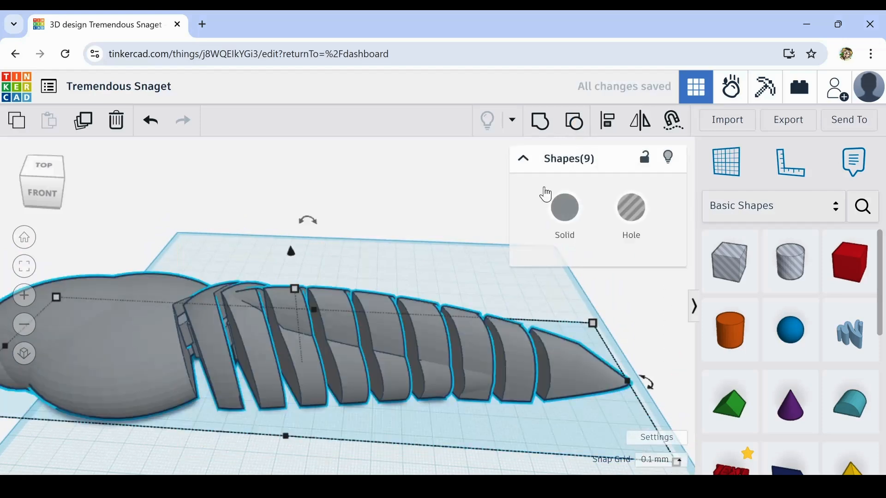
- Break the tail end down into its component shapes and separate the shaping pieces from the teal body segments
click(198, 433)
click(117, 124)
click(591, 336)
key(Right)
shift+click(580, 344)
middle_drag(580, 344, 422, 272)
key(Right)
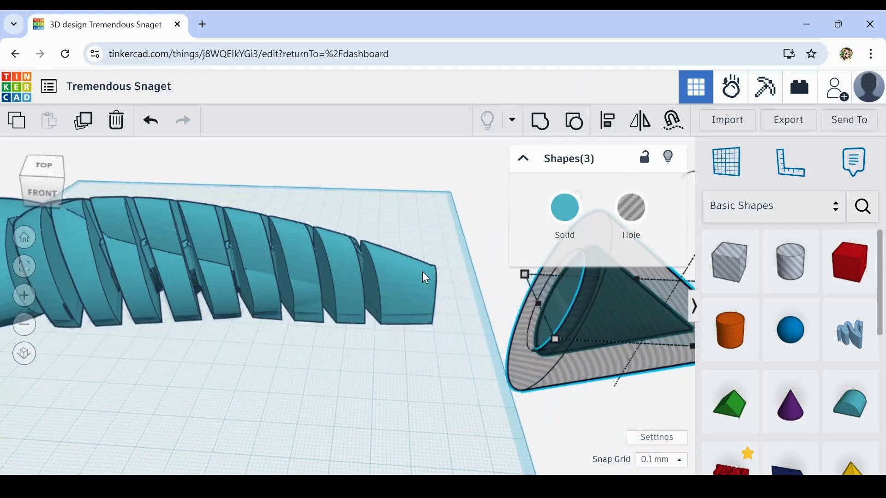
- Ungroup the body to its uncut chevron segments and select the cylinder peg in the joint behind the head
scroll(422, 271, down, 3)
click(438, 323)
click(575, 122)
click(242, 226)
click(116, 122)
click(203, 309)
scroll(203, 309, up, 5)
right_drag(203, 309, 347, 355)
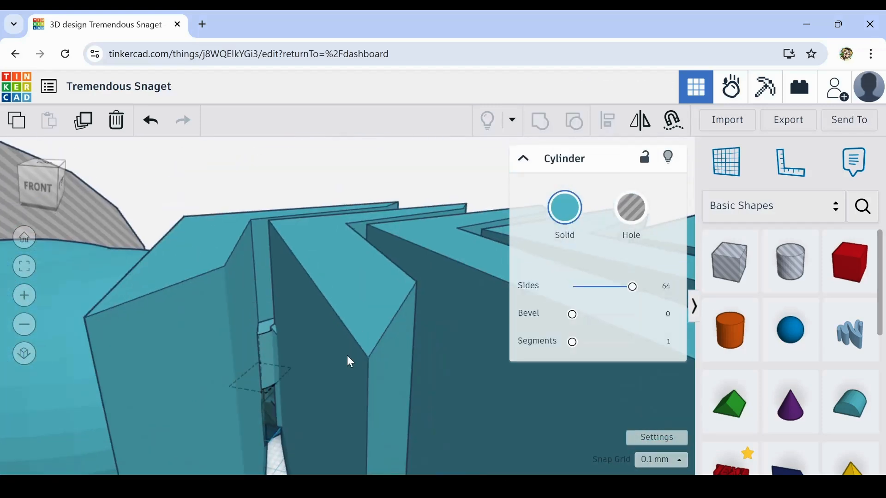
- Place a green roof shape in front of the head joint and select the joint's cylinder and wedge together
scroll(347, 355, down, 5)
click(729, 404)
click(333, 393)
scroll(333, 323, up, 5)
click(116, 121)
shift+click(331, 316)
scroll(331, 316, down, 5)
drag(331, 316, 347, 431)
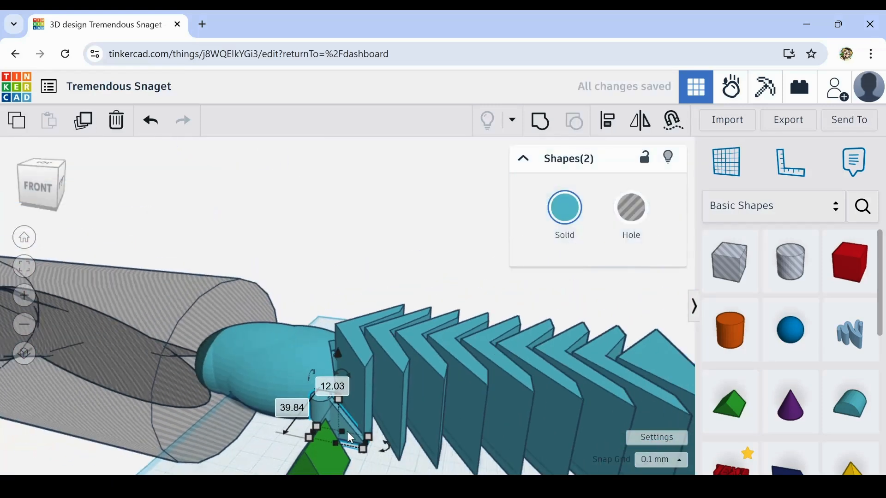
- Try to pull the selected cylinder and wedge clear of the first segment, and undo the change
middle_drag(376, 454, 377, 340)
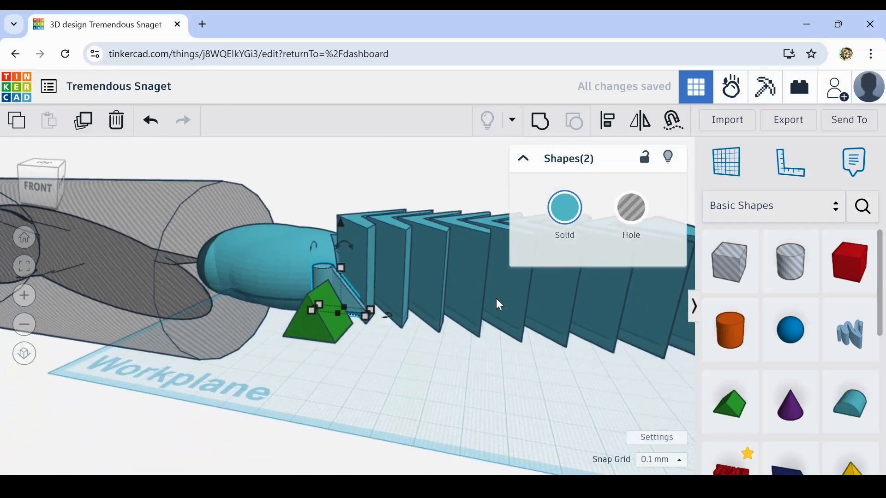
right_drag(350, 330, 361, 350)
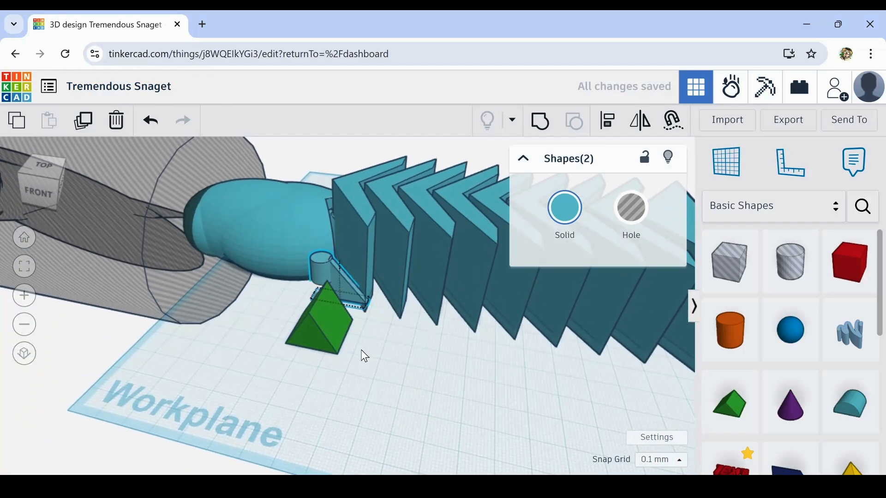
middle_drag(363, 346, 372, 365)
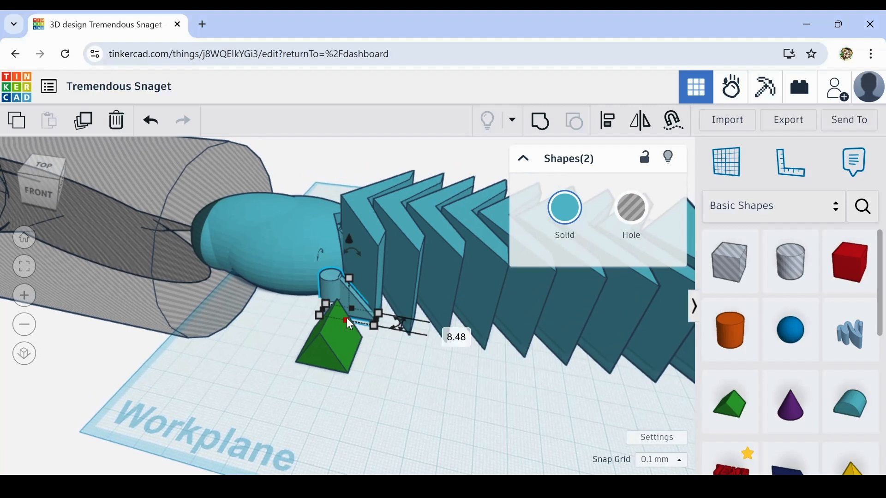
drag(350, 323, 402, 375)
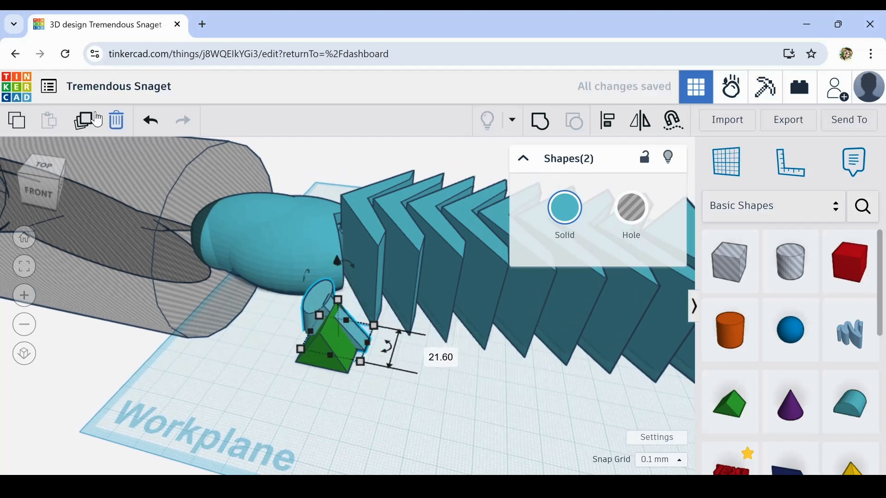
click(150, 121)
click(281, 331)
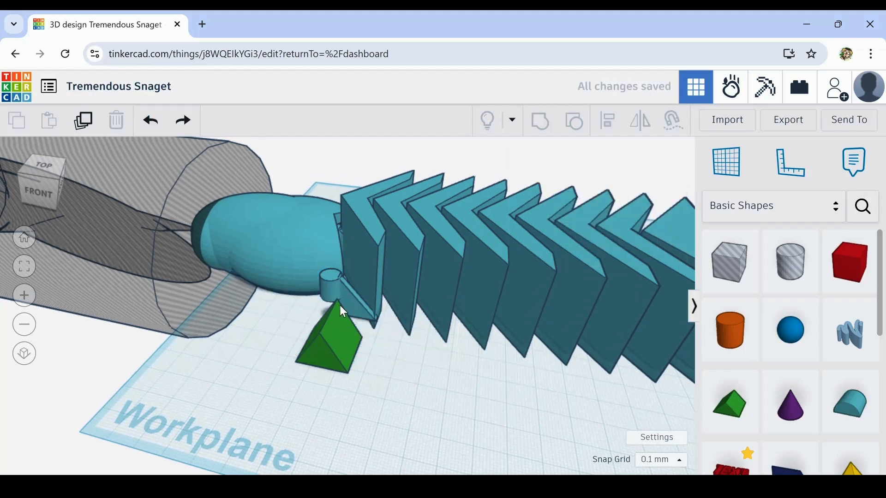
- Move the cylinder and wedge together out in front of the first segment, overlapping the green roof
click(336, 289)
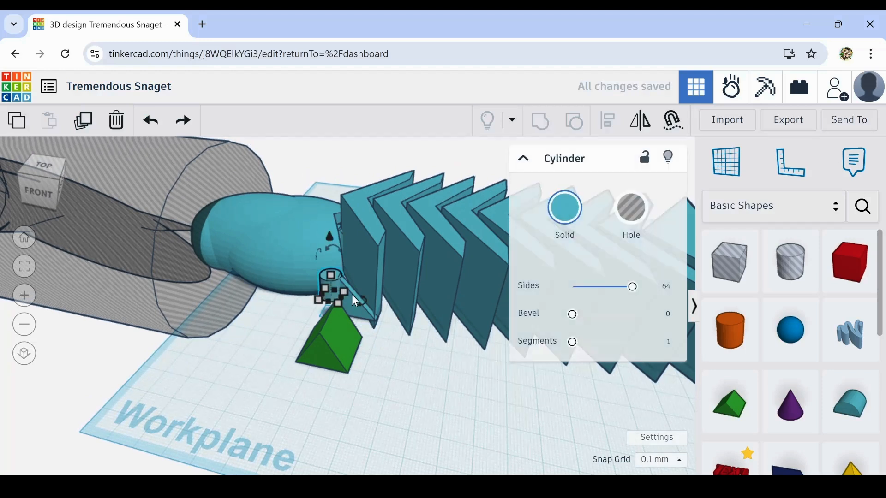
shift+click(351, 295)
drag(351, 300, 324, 302)
- Try to fit the green roof to the cylinder and wedge by widening it to 31 mm and lowering its height, and delete it
click(312, 337)
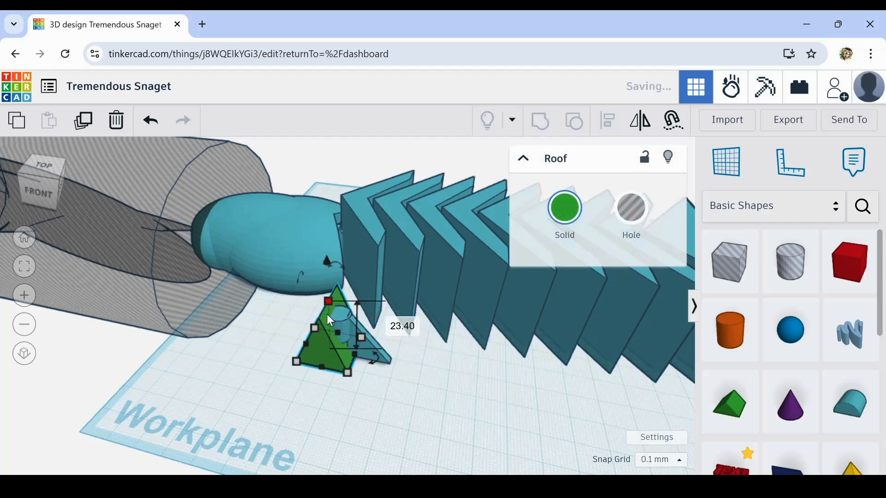
drag(307, 345, 280, 338)
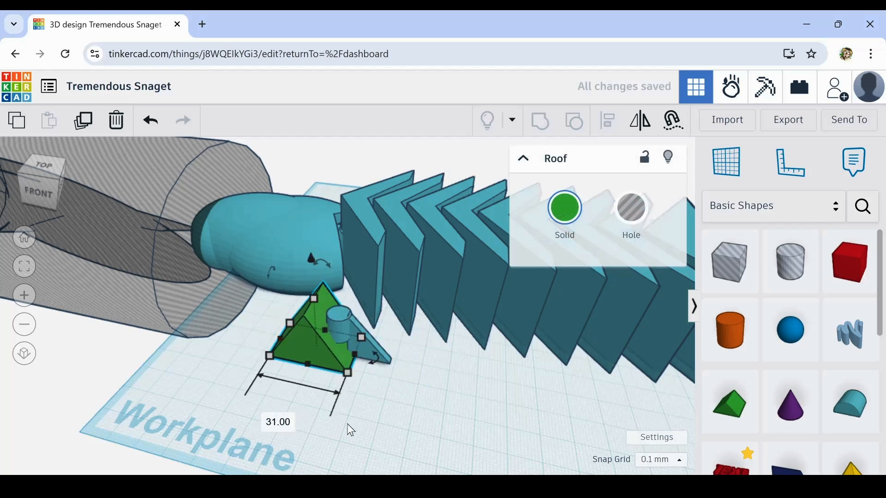
right_drag(346, 424, 374, 402)
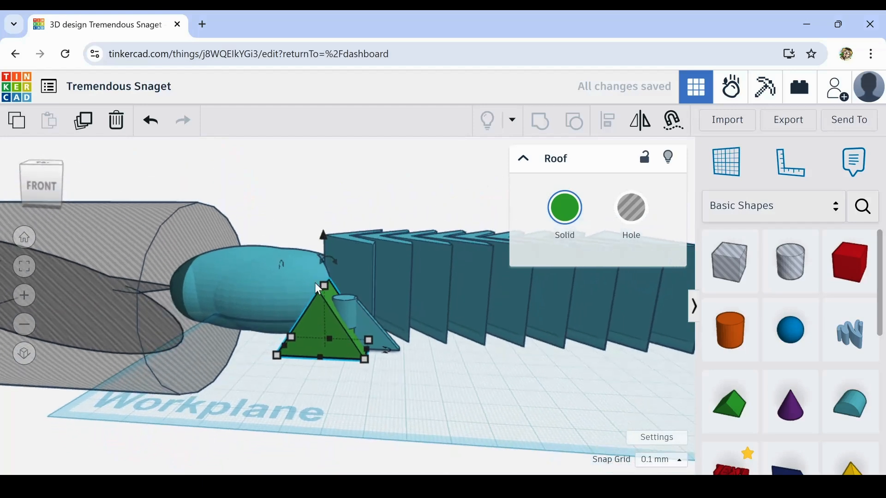
drag(318, 285, 321, 313)
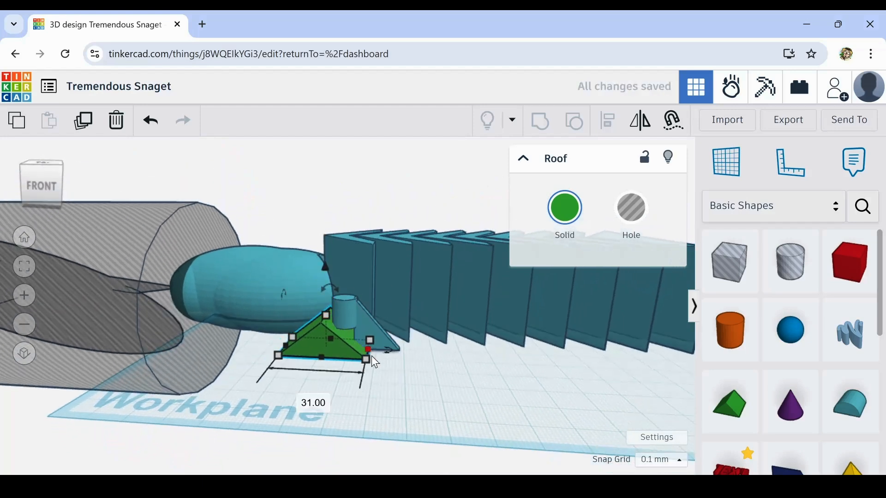
key(shift+Right)
key(shift+Right)
right_drag(405, 402, 423, 420)
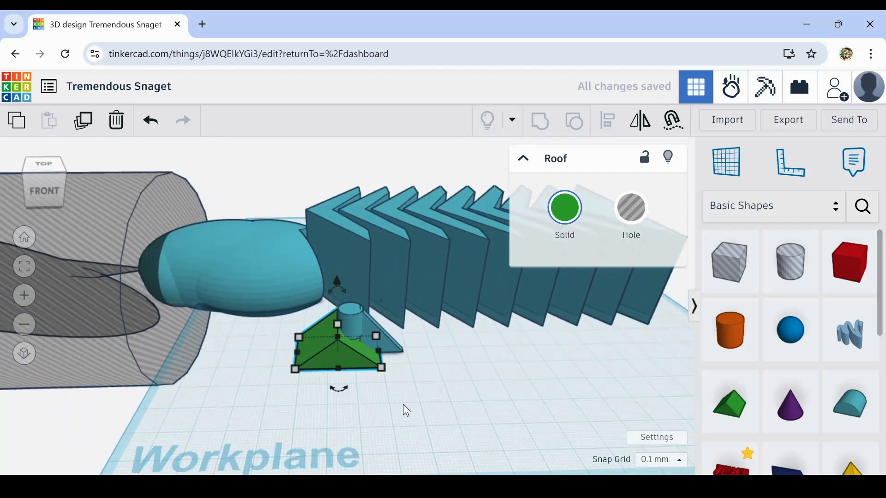
click(339, 336)
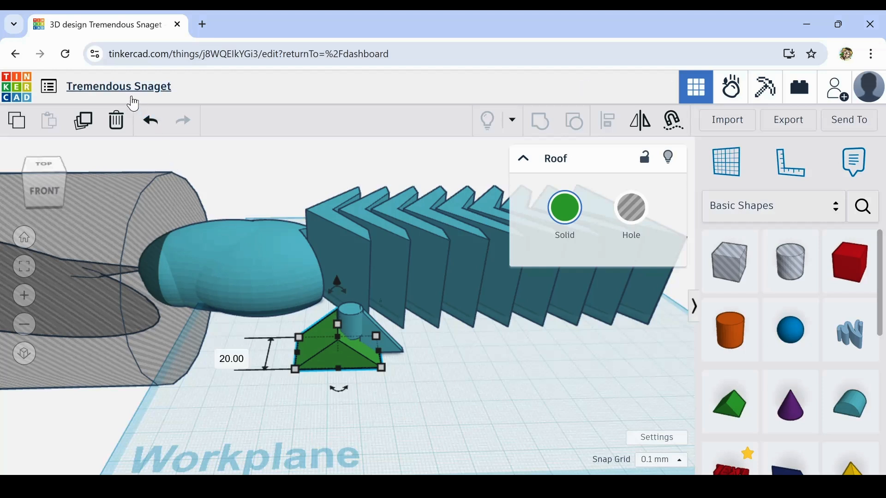
click(117, 121)
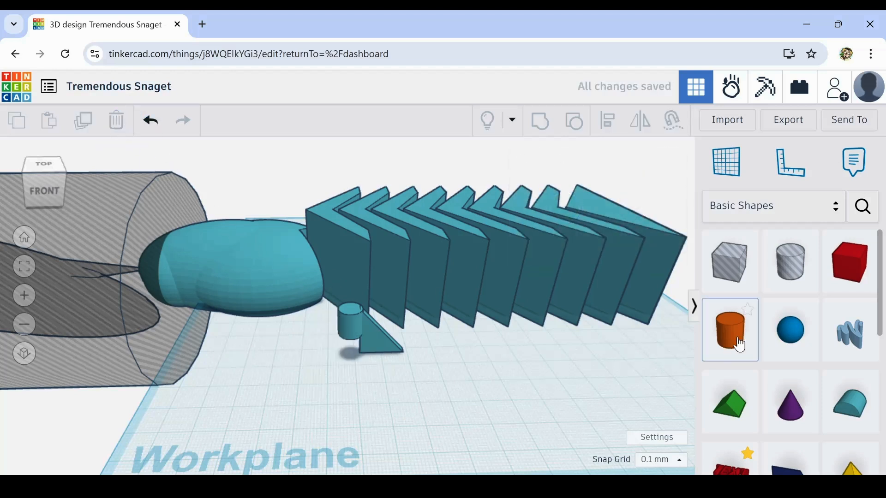
- Place a hole box beside the cylinder, enlarge it evenly to about 36 mm, tilt it onto its edge and lower it
drag(737, 259, 309, 343)
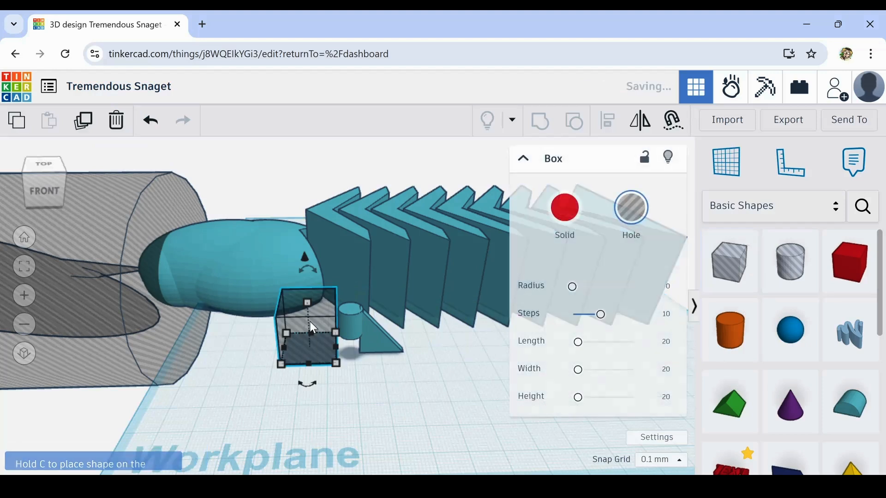
drag(309, 304, 302, 259)
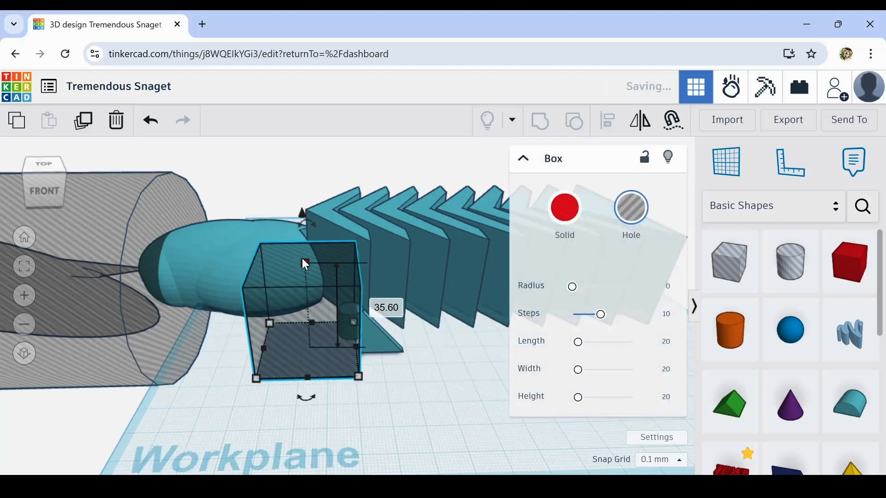
drag(304, 221, 187, 192)
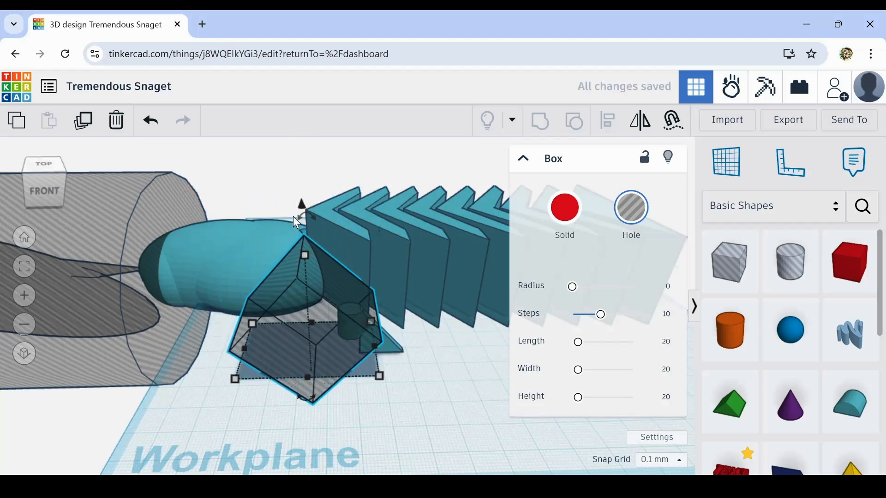
drag(302, 202, 322, 255)
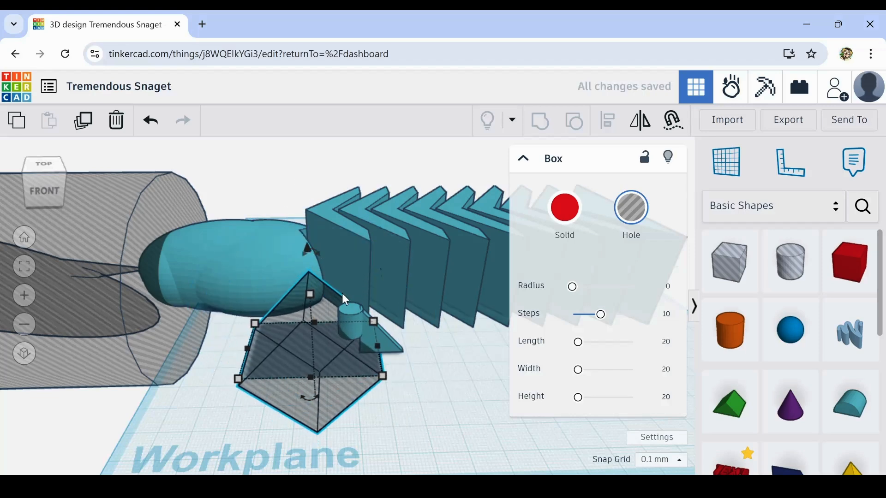
- Duplicate the tilted hole box, group the copy with the cylinder and wedge to cut them diagonally, and move the cut piece aside
right_drag(407, 415, 385, 384)
scroll(353, 328, up, 5)
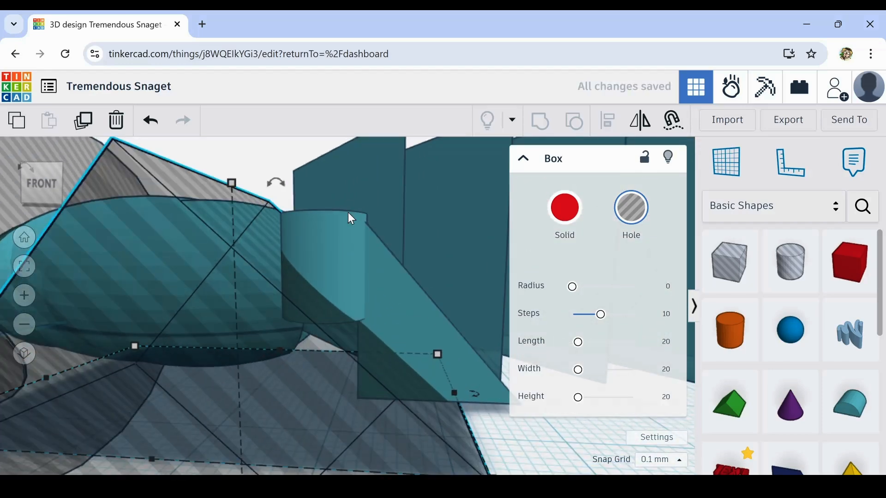
right_drag(356, 265, 361, 291)
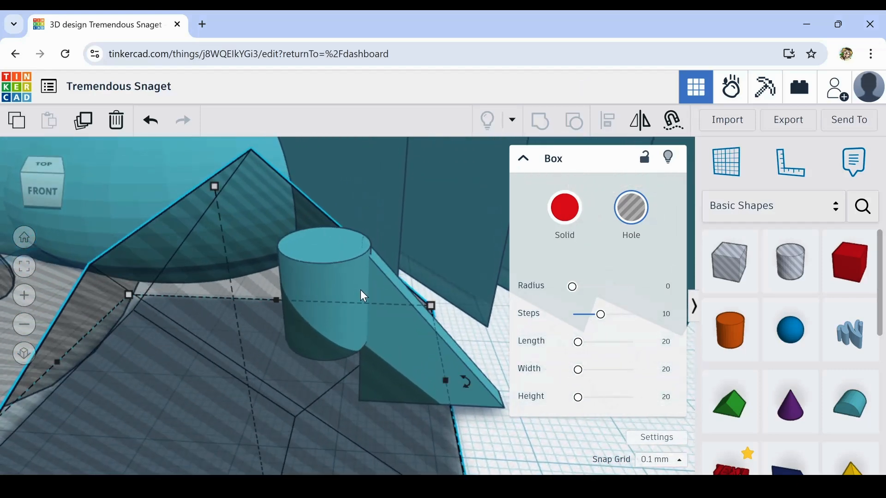
scroll(363, 295, down, 3)
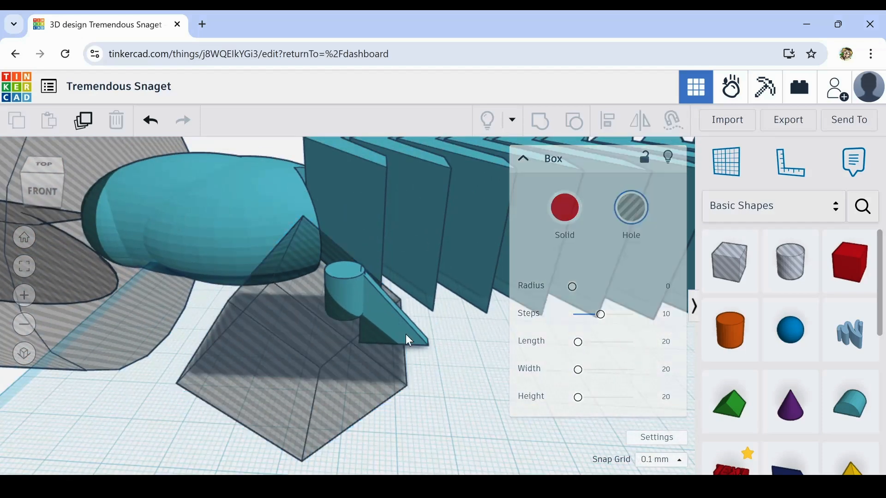
click(369, 300)
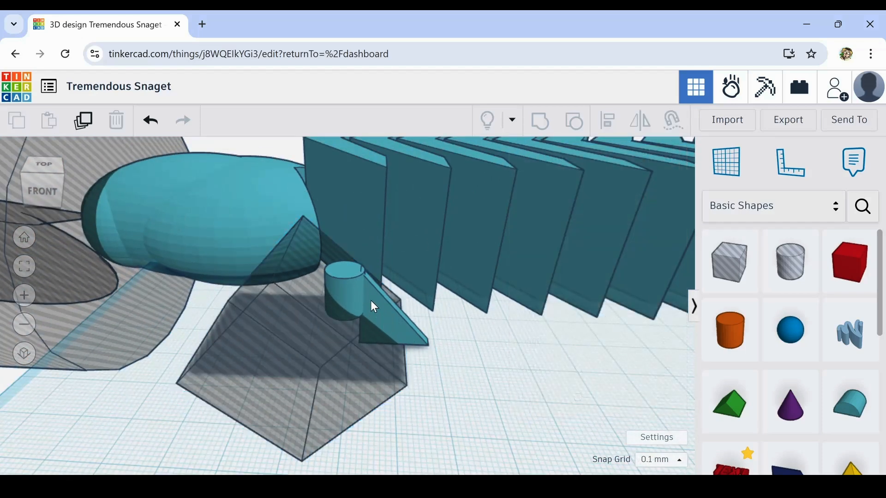
shift+click(349, 289)
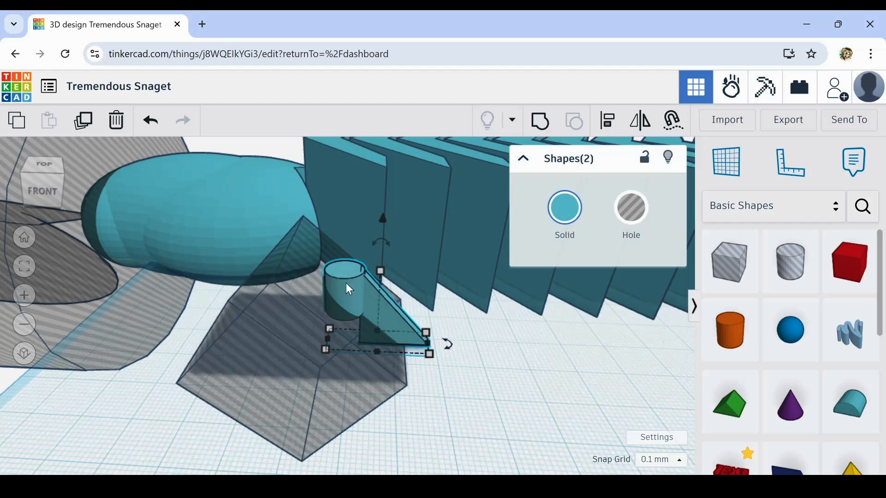
click(284, 343)
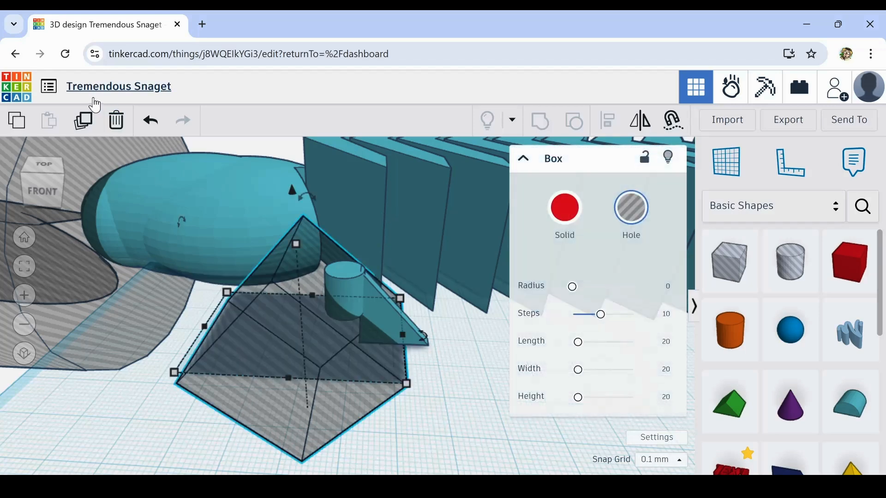
shift+click(344, 280)
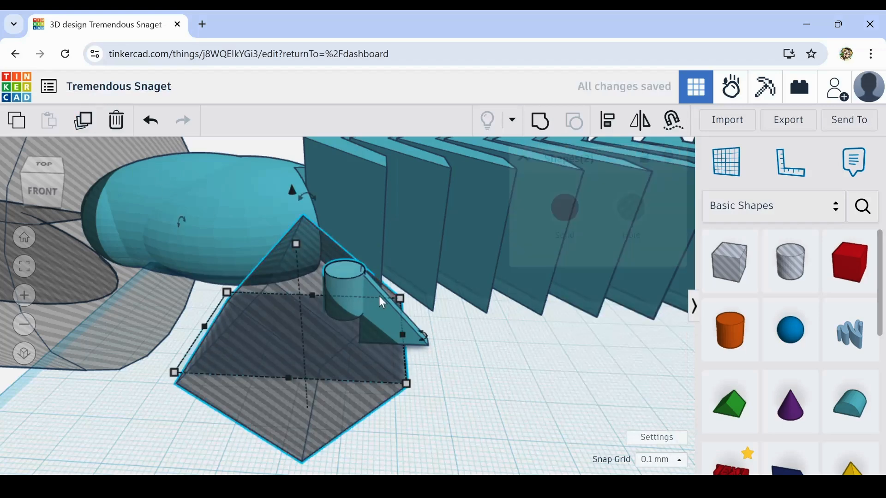
shift+click(380, 297)
click(542, 130)
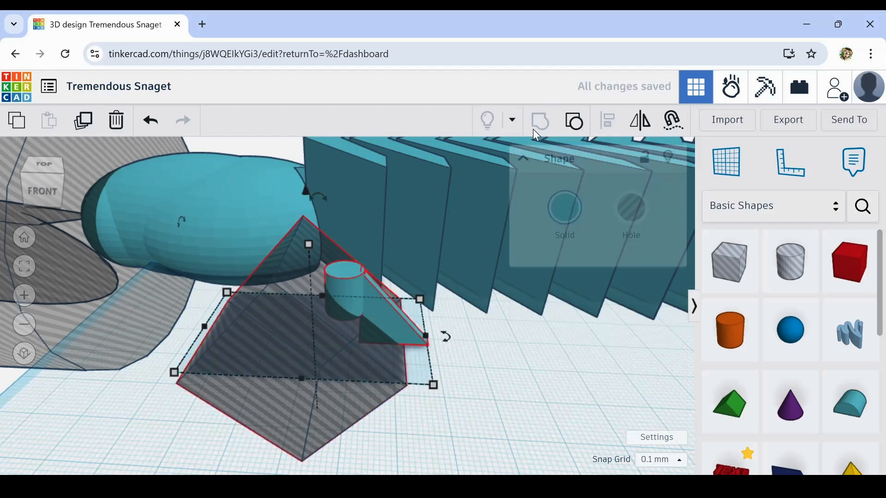
drag(402, 310, 540, 344)
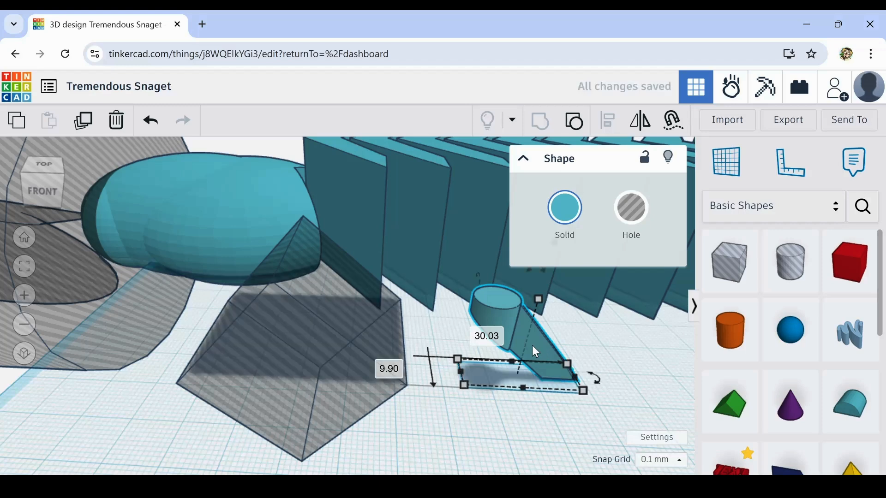
- Move the tilted hole box back from the front until it sits beneath the first segments
right_drag(494, 417, 464, 375)
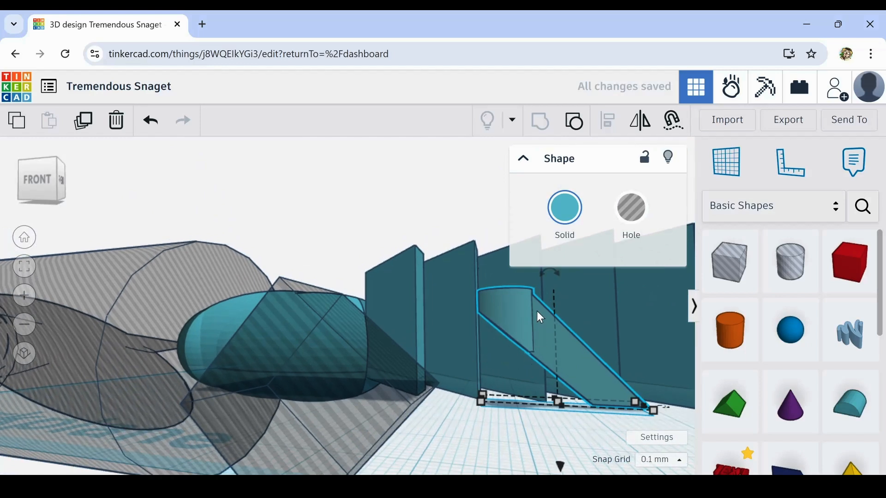
right_drag(397, 386, 403, 405)
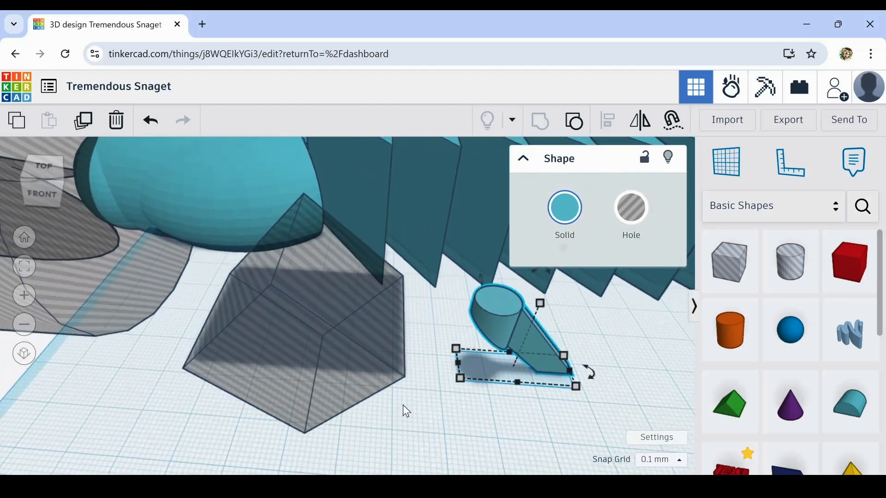
click(346, 314)
key(Up)
key(Up)
key(Up)
key(Up)
key(Up)
key(Up)
key(Up)
key(Up)
key(Up)
key(Up)
key(Up)
key(Up)
key(Up)
key(Up)
key(Up)
key(Up)
key(Up)
key(Up)
key(Up)
key(Up)
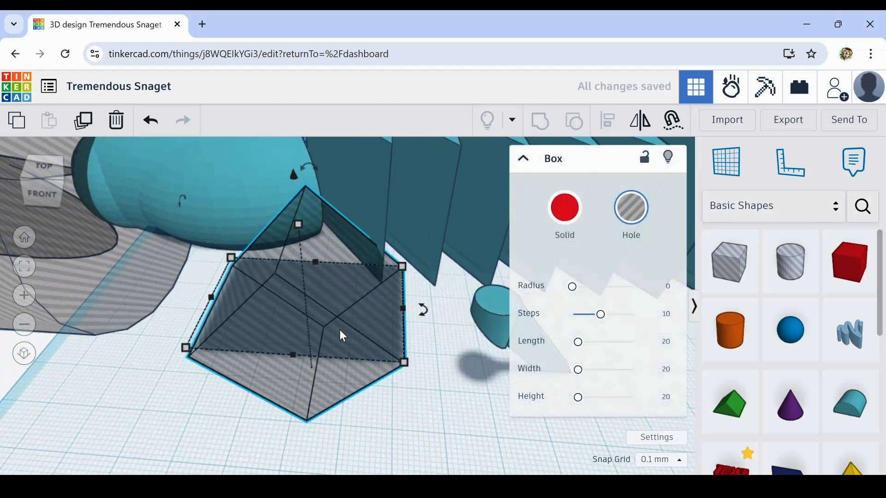
key(Up)
key(Up)
key(Up)
key(Up)
key(Up)
key(Up)
key(Up)
key(Up)
key(Up)
key(Up)
key(Up)
key(Up)
key(Up)
key(Up)
key(Up)
key(Up)
key(Up)
key(Up)
key(Up)
key(Up)
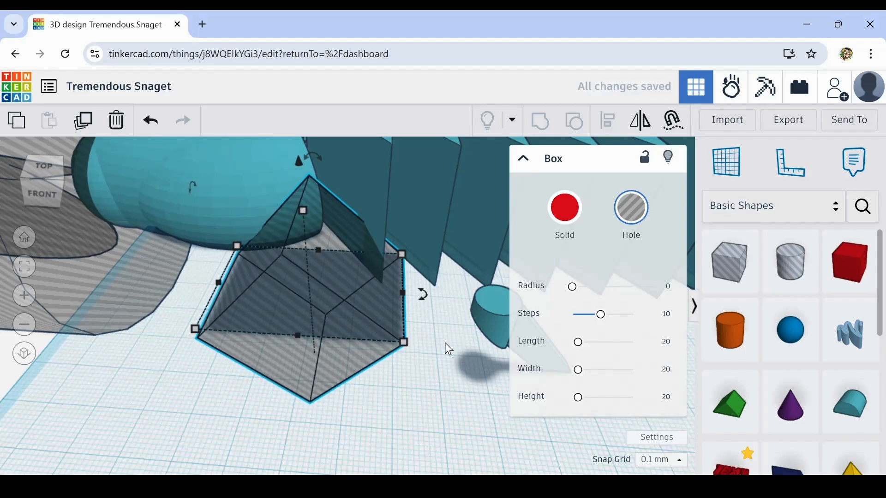
- Duplicate the tilted hole box repeatedly to form an evenly spaced row of copies beneath the slug's segments
right_drag(435, 342, 261, 279)
scroll(259, 278, down, 5)
key(ctrl+d)
key(ctrl+d)
key(ctrl+d)
key(ctrl+d)
key(ctrl+d)
key(ctrl+d)
key(ctrl+d)
key(ctrl+d)
right_drag(416, 422, 137, 375)
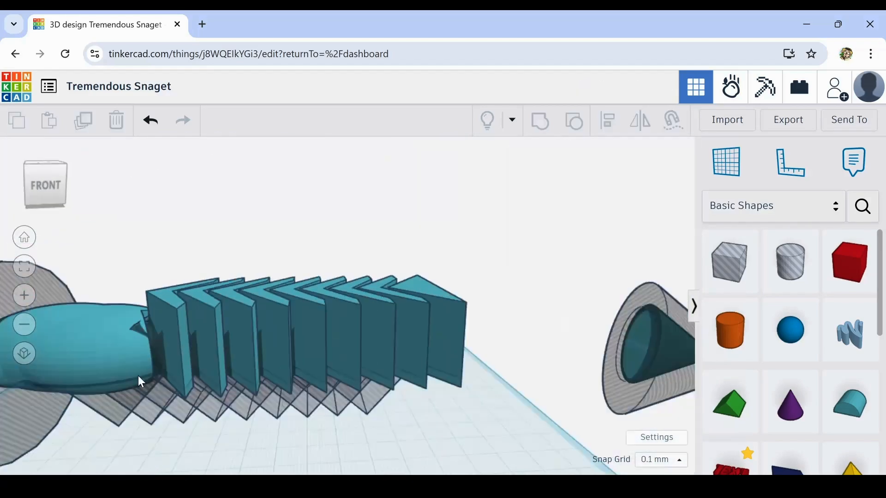
- Group the hole boxes with the adjoining segment shapes so they cut the joint pieces at an angle
scroll(137, 376, up, 5)
click(281, 393)
right_drag(281, 400, 273, 354)
key(ctrl+z)
right_drag(342, 394, 309, 346)
scroll(308, 347, up, 3)
click(309, 346)
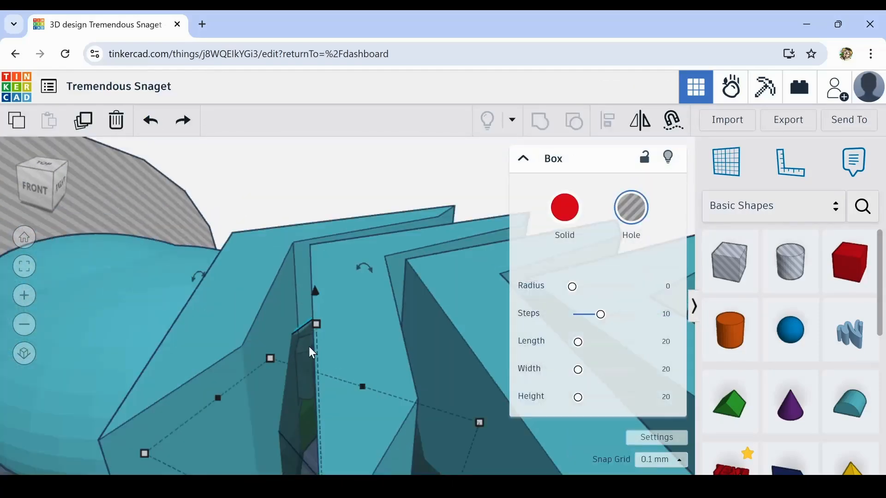
scroll(376, 198, up, 5)
shift+click(376, 197)
key(ctrl+g)
scroll(376, 197, down, 5)
click(270, 409)
right_drag(242, 439, 308, 329)
shift+click(308, 328)
key(ctrl+g)
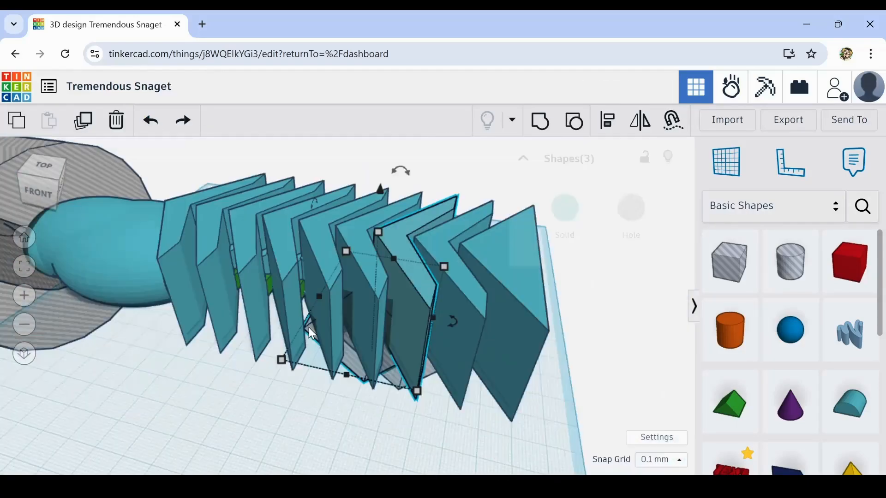
- Turn the roof between two of the segments into a hole
scroll(323, 367, up, 5)
right_drag(323, 366, 240, 238)
click(379, 386)
click(631, 208)
right_drag(515, 371, 386, 366)
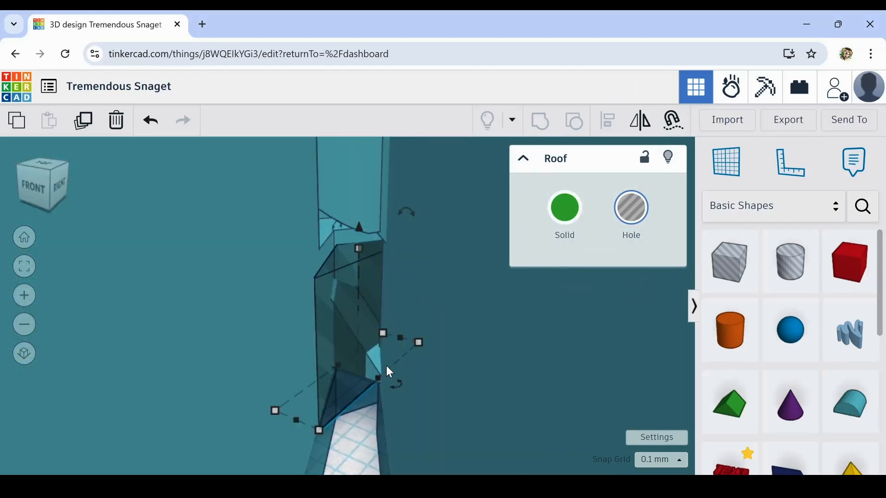
scroll(386, 366, down, 10)
click(115, 306)
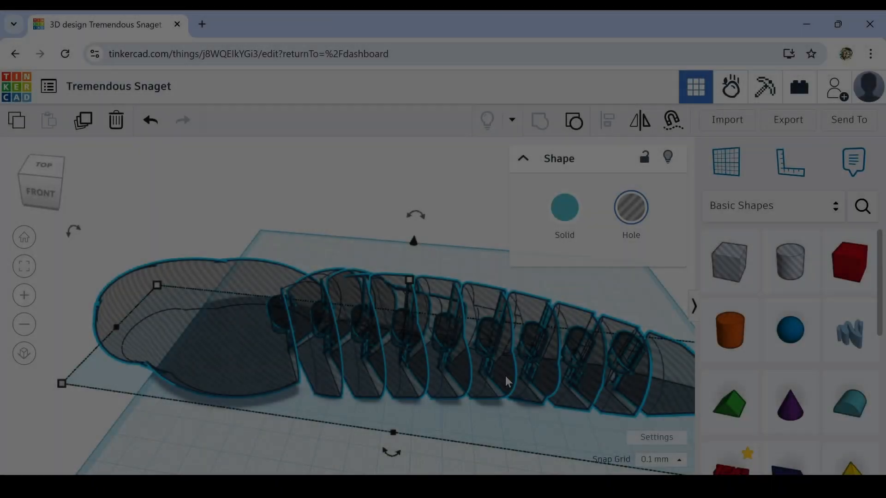
- Examine the peg joints and their diagonal cuts inside the transparent slug from the tail to the head
scroll(500, 368, up, 5)
mouse_move(450, 380)
right_down()
mouse_move(514, 338)
mouse_move(448, 366)
right_up()
right_drag(505, 355, 160, 365)
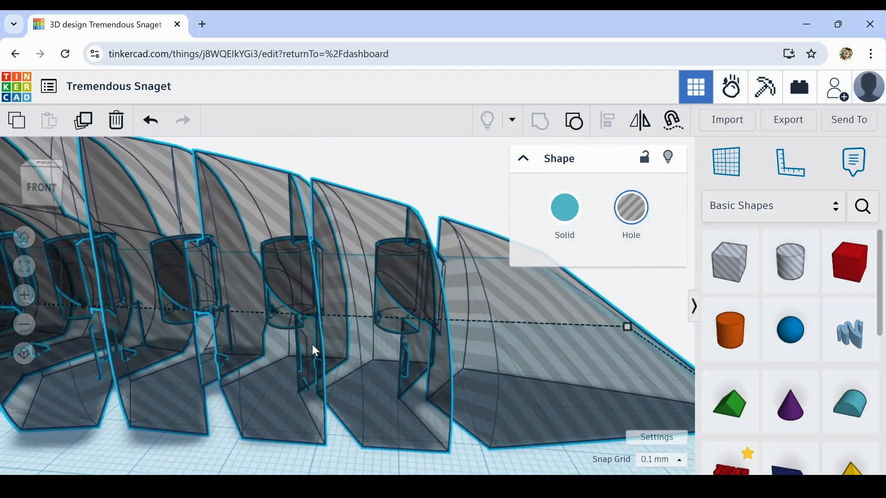
right_drag(312, 345, 291, 358)
scroll(360, 328, up, 5)
scroll(360, 328, down, 5)
scroll(322, 317, up, 3)
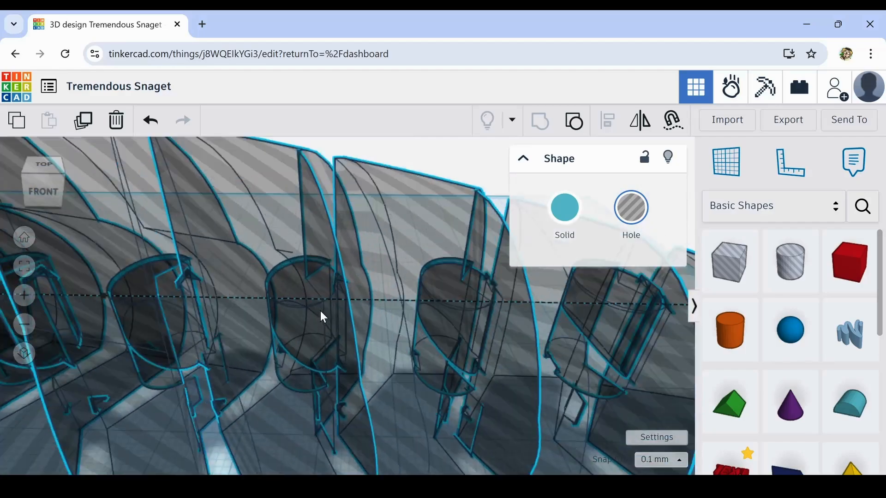
right_drag(320, 312, 361, 338)
middle_drag(272, 300, 253, 304)
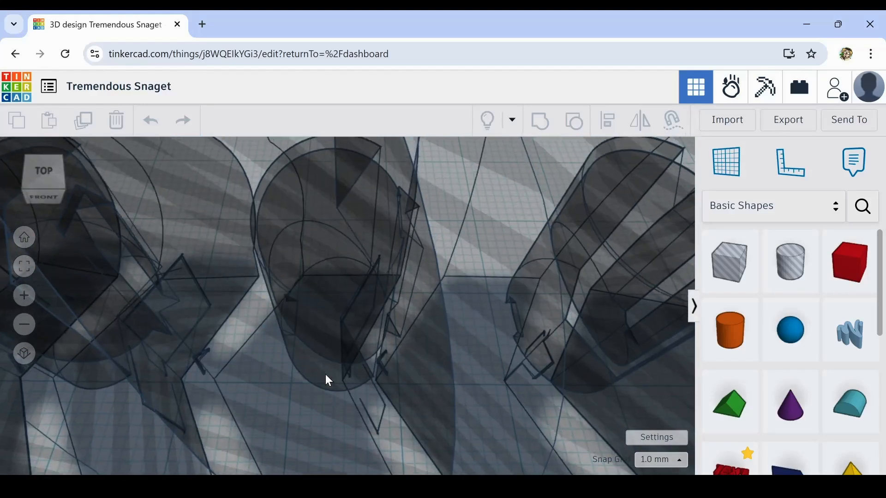
right_drag(325, 374, 313, 352)
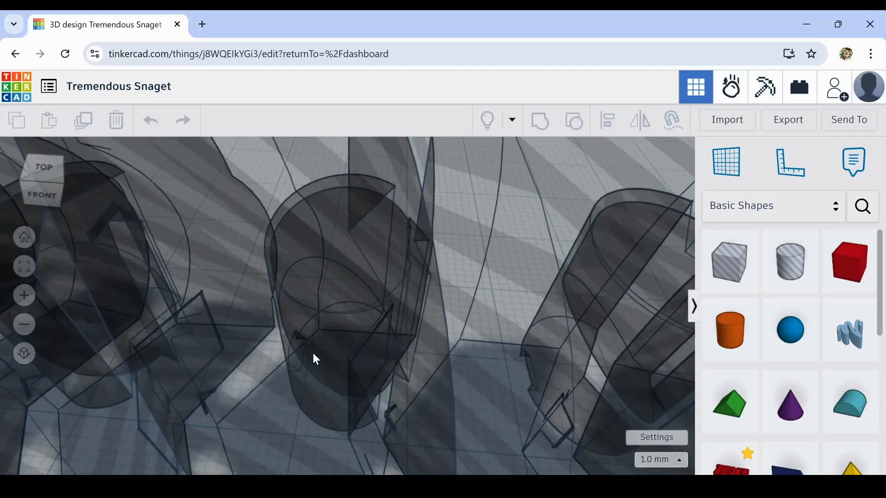
middle_drag(313, 355, 411, 368)
scroll(412, 367, down, 10)
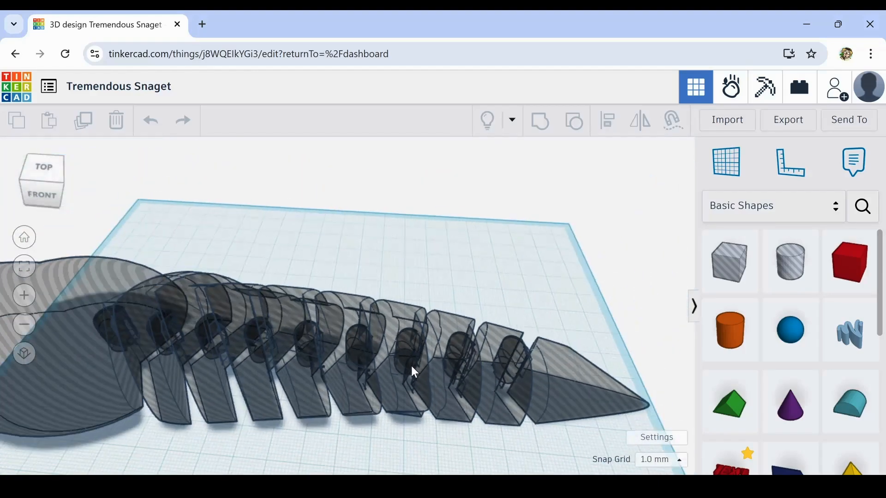
scroll(412, 367, down, 3)
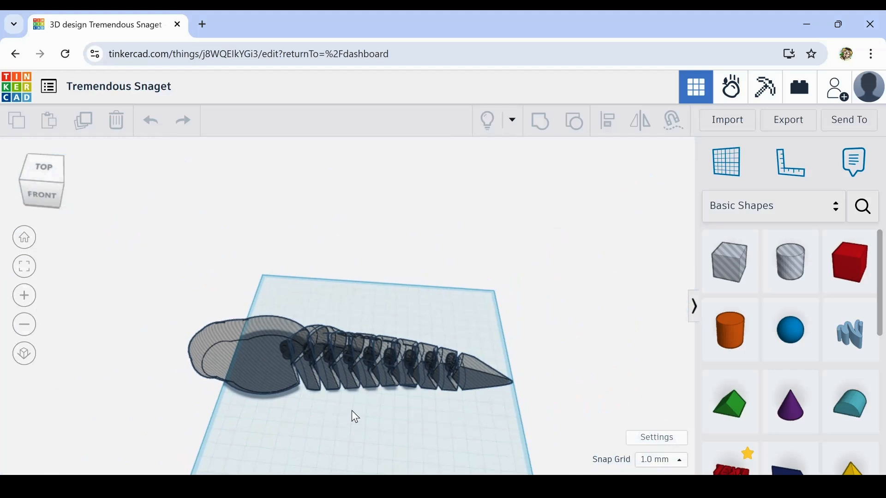
middle_drag(355, 416, 382, 355)
scroll(381, 293, up, 4)
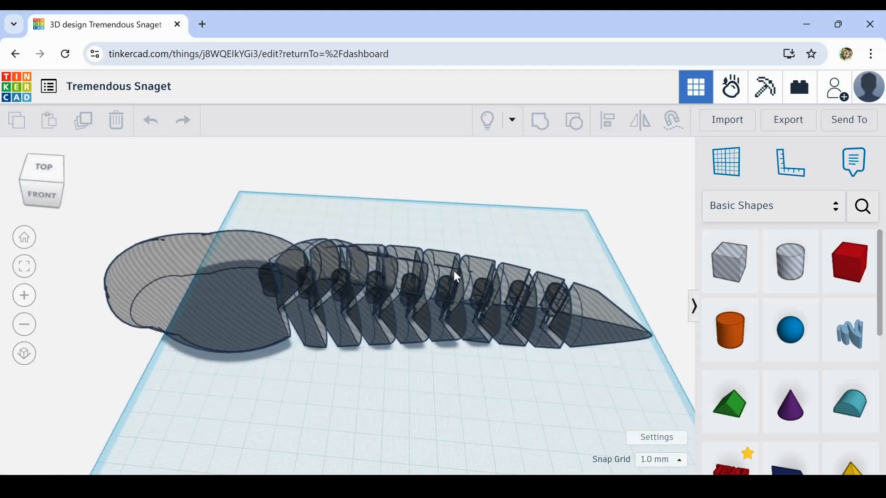
right_drag(301, 295, 266, 281)
scroll(273, 298, up, 6)
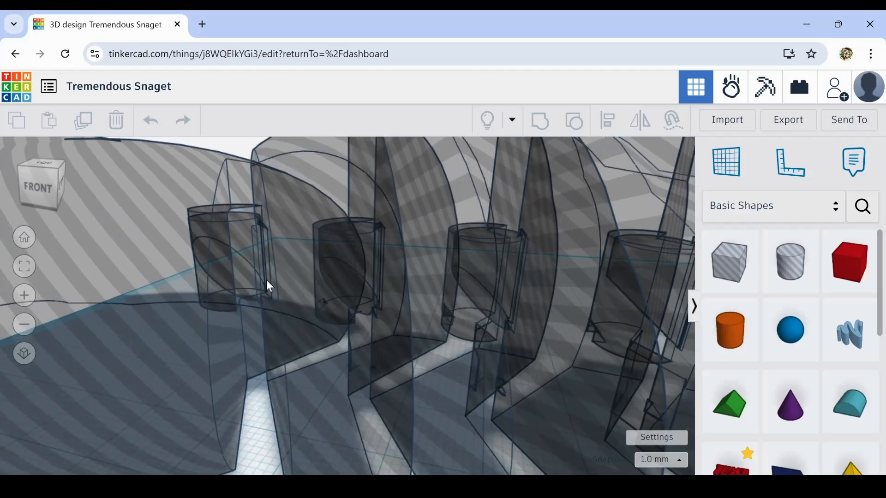
mouse_move(397, 382)
right_down()
mouse_move(450, 355)
mouse_move(366, 360)
mouse_move(386, 408)
mouse_move(380, 386)
mouse_move(395, 375)
right_up()
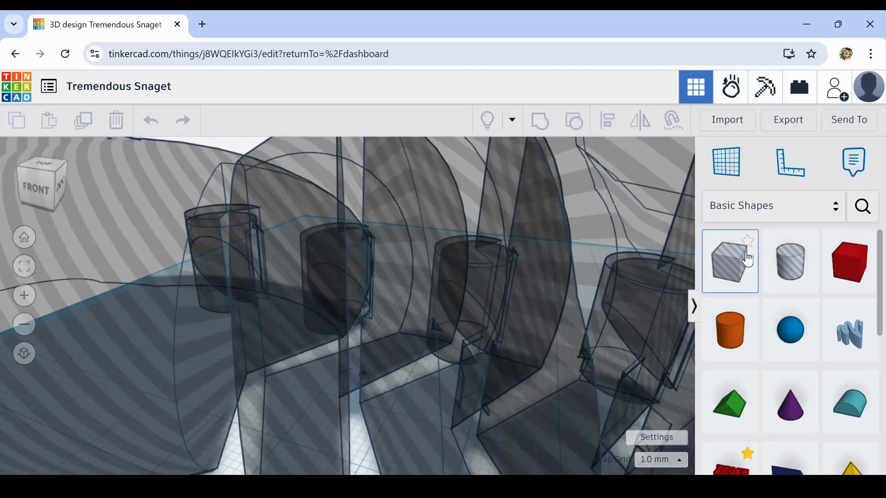
- Turn the transparent slug back into a solid shape
scroll(656, 244, down, 5)
click(626, 224)
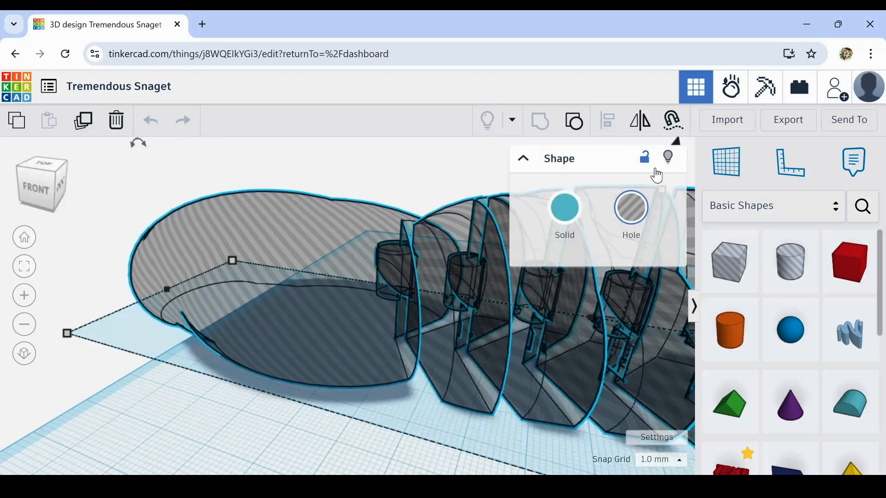
click(564, 213)
click(327, 442)
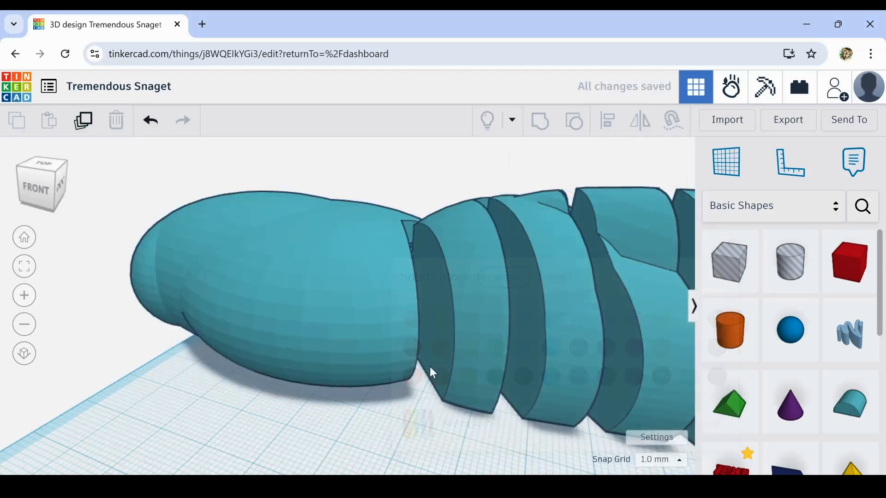
- Inspect the gaps between the solid slug's segments, up close and then along the whole body
scroll(461, 322, up, 5)
right_drag(462, 322, 328, 249)
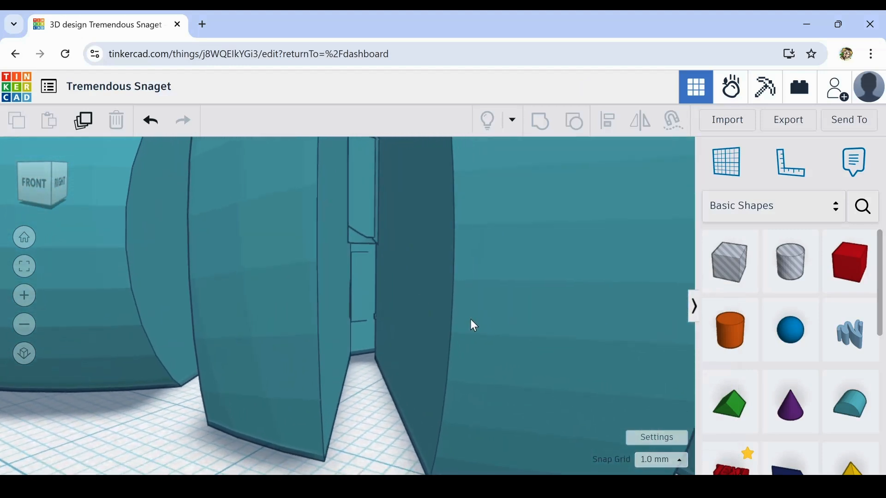
scroll(470, 319, down, 5)
right_drag(466, 336, 413, 435)
scroll(410, 415, down, 5)
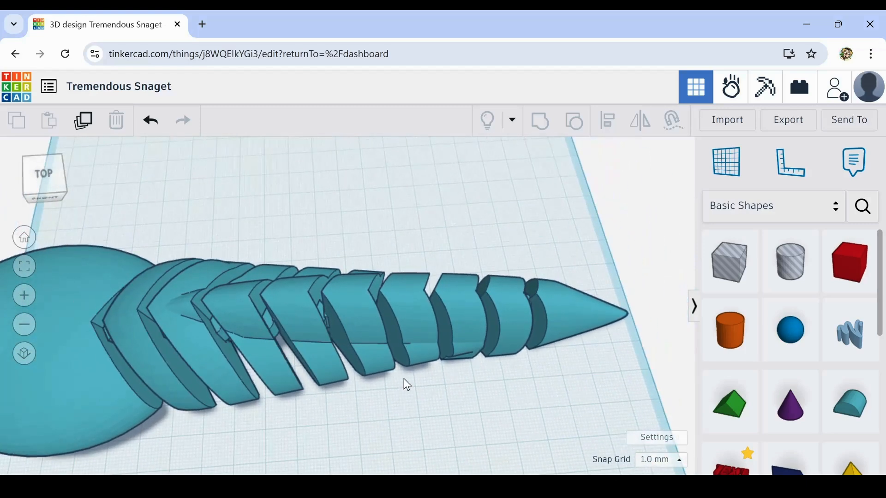
right_drag(429, 369, 498, 317)
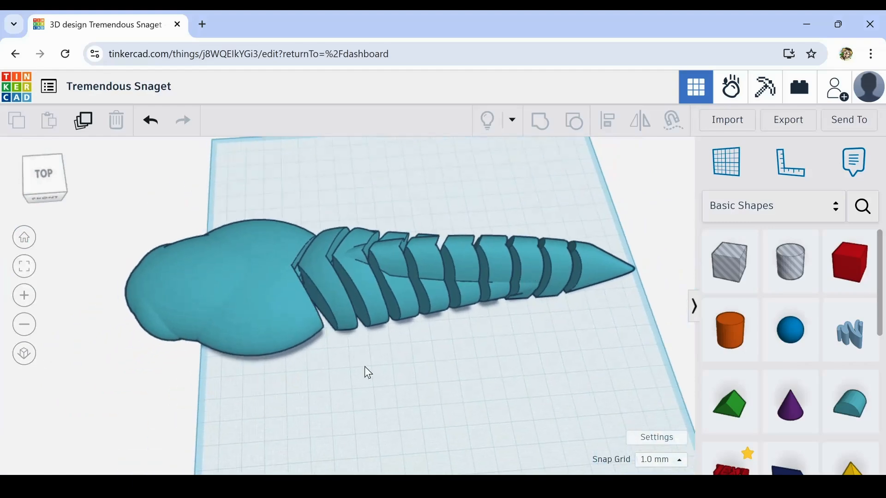
right_drag(368, 372, 323, 322)
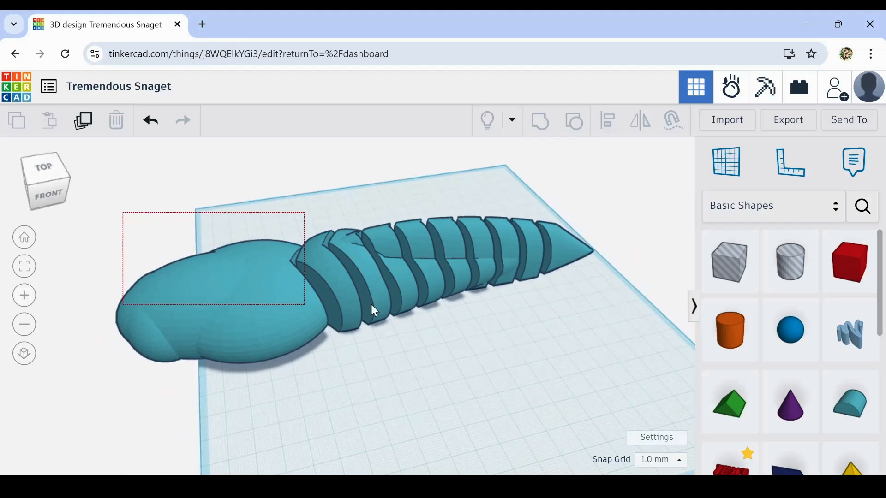
- Recolor the whole slug medium gray after trying the darker gray preset
drag(582, 333, 586, 332)
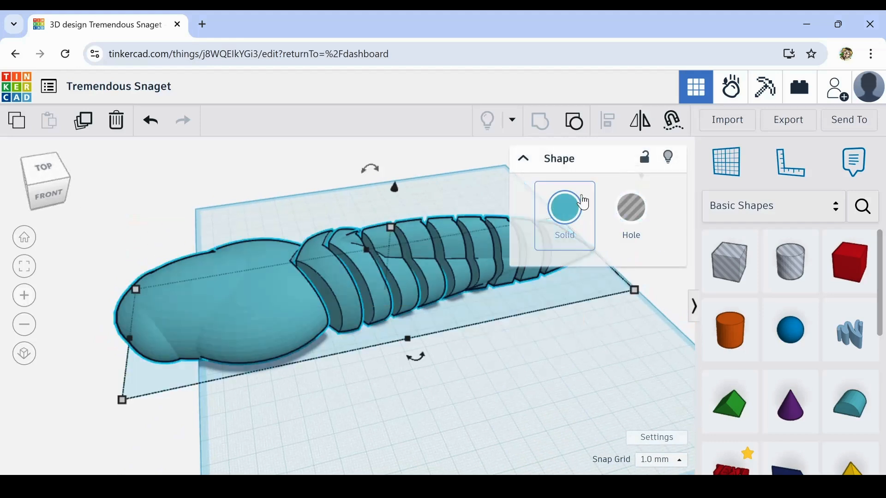
click(579, 210)
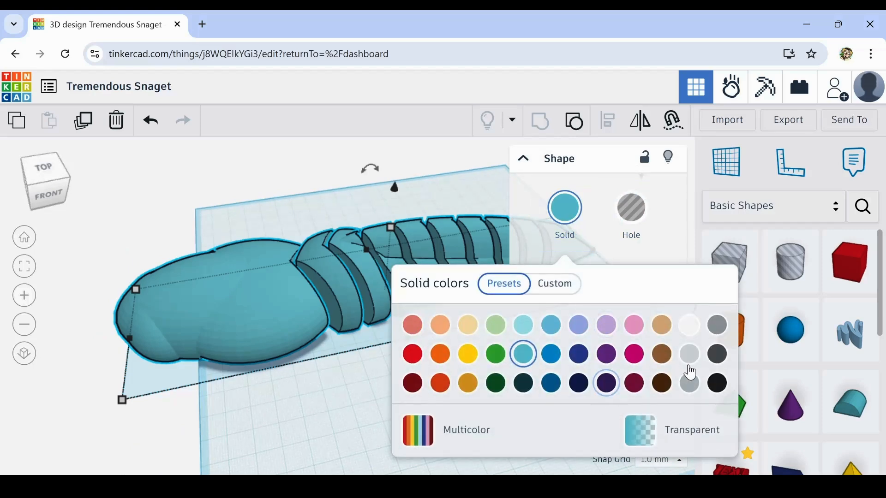
click(717, 355)
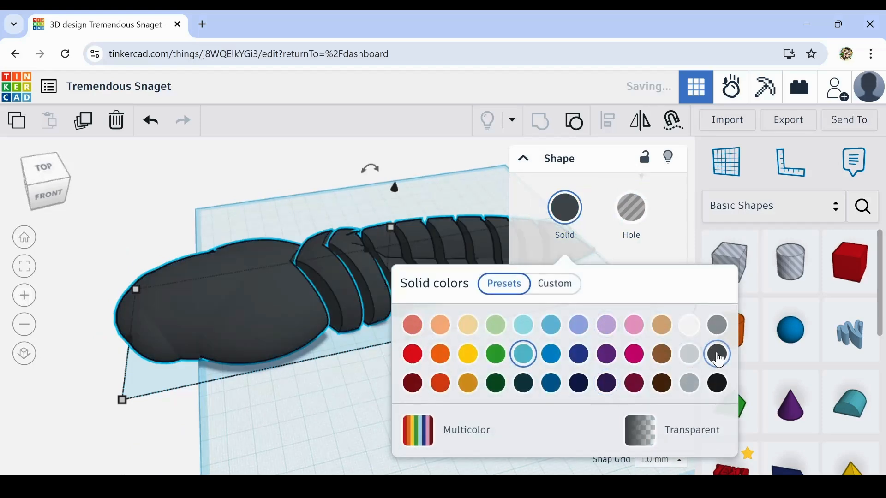
click(719, 328)
click(306, 398)
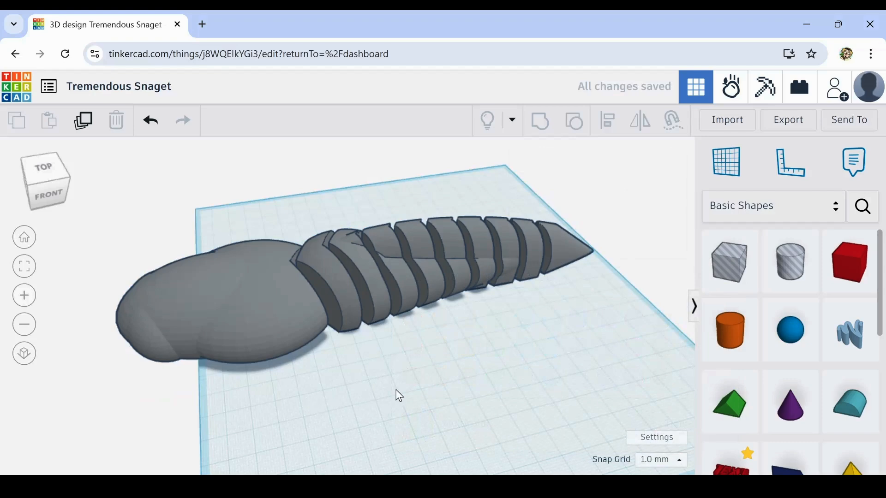
- Place a sphere on the workplane in front of the slug's body and color it the same medium gray
right_drag(398, 395, 365, 366)
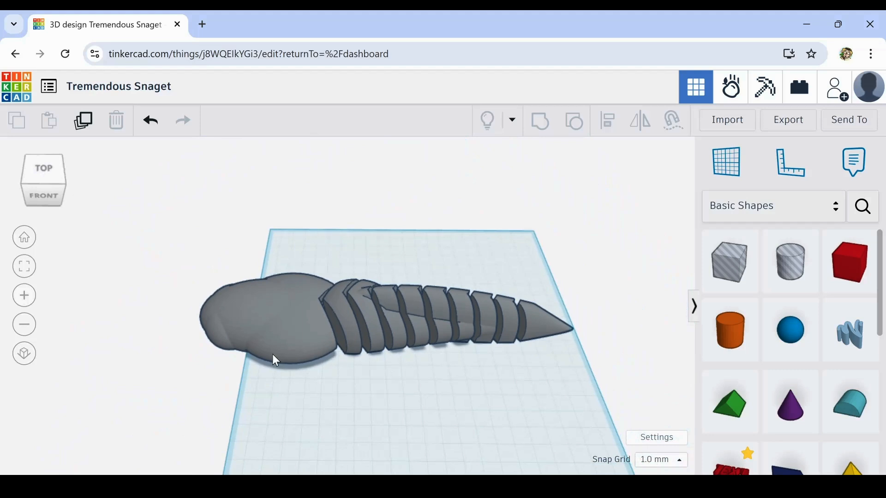
right_drag(272, 353, 459, 354)
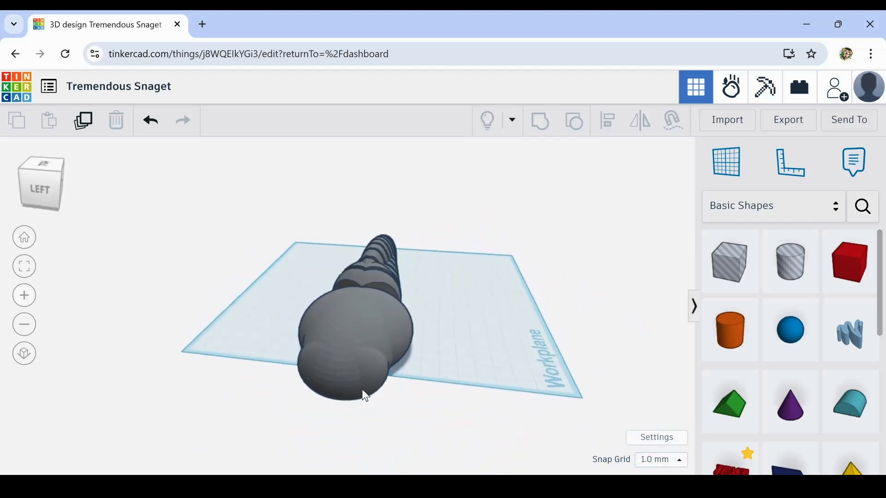
right_drag(362, 393, 434, 390)
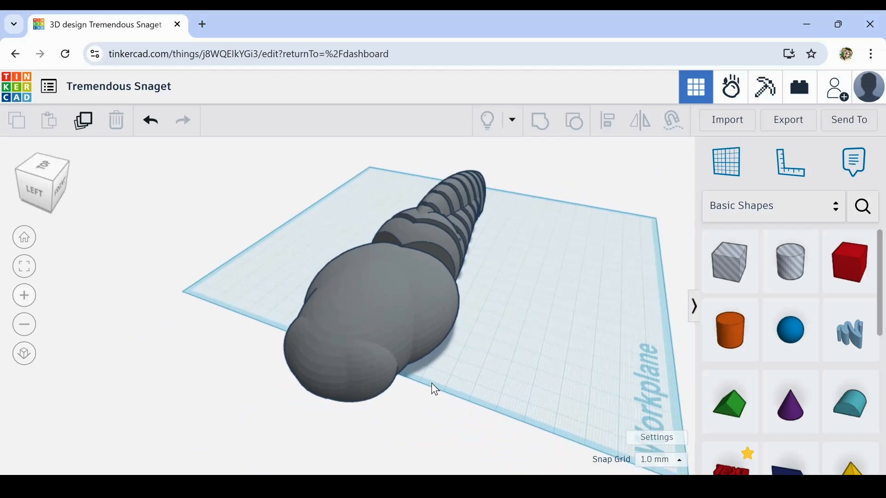
mouse_move(882, 307)
mouse_down()
mouse_move(882, 450)
mouse_move(881, 315)
mouse_up()
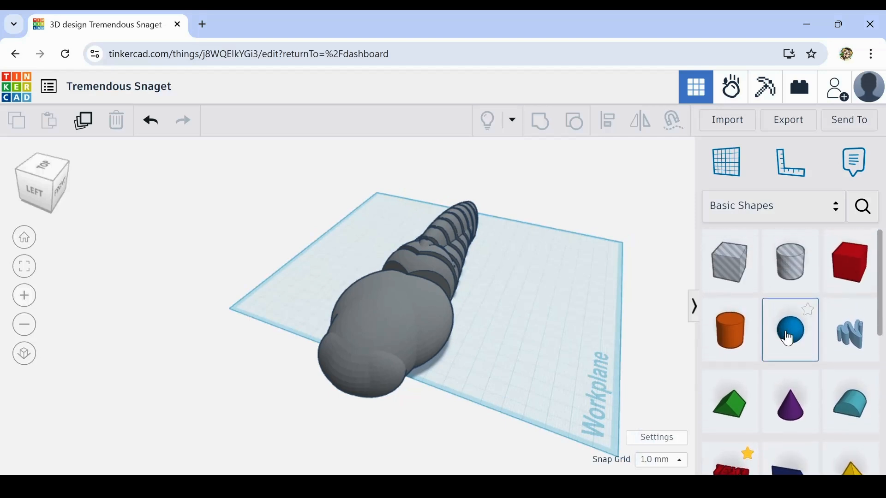
click(483, 344)
right_drag(539, 365, 388, 347)
click(567, 224)
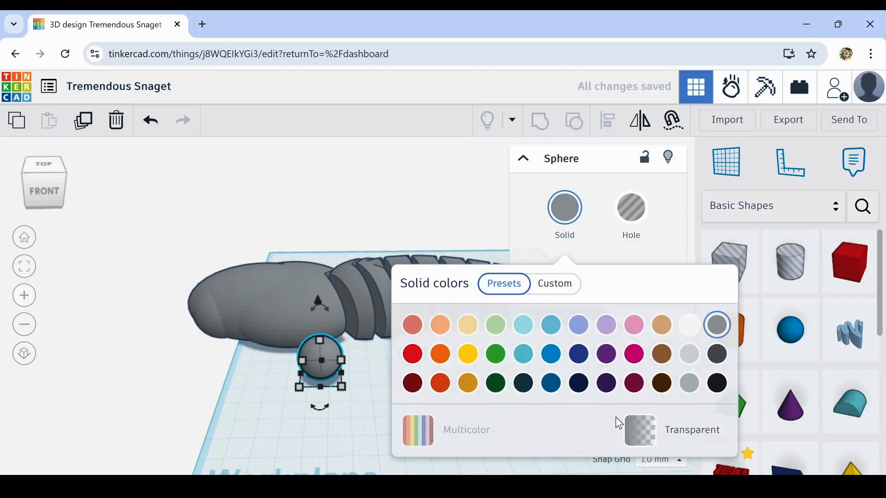
- Stretch the gray sphere into an ellipsoid 37 mm long in the direction of the slug's body
scroll(343, 367, up, 3)
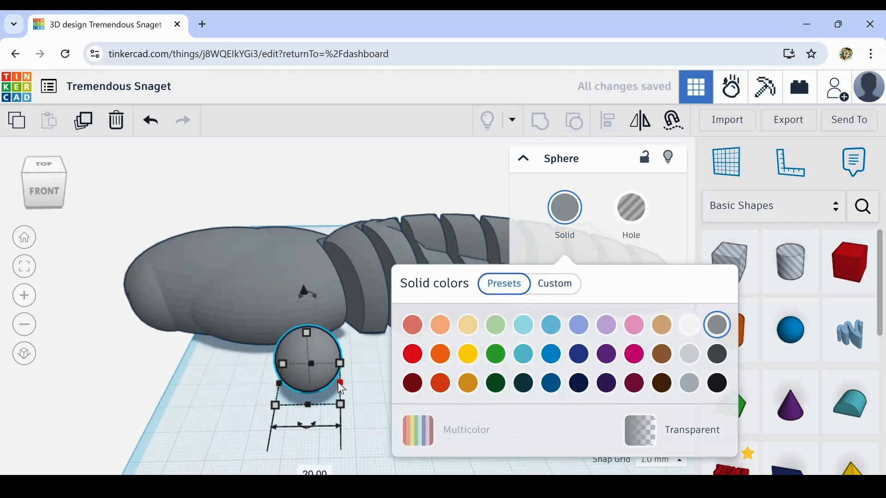
drag(340, 381, 381, 390)
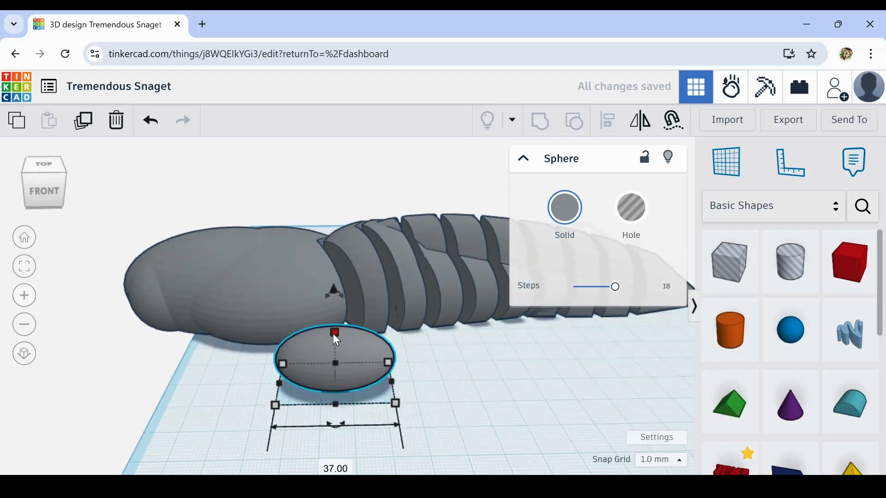
- Flatten the gray ellipsoid to 13 mm tall, rotate it, and sink it against the slug's side behind the head as a leg
mouse_move(336, 339)
mouse_down()
mouse_move(337, 352)
mouse_move(323, 330)
mouse_up()
right_drag(367, 348, 369, 378)
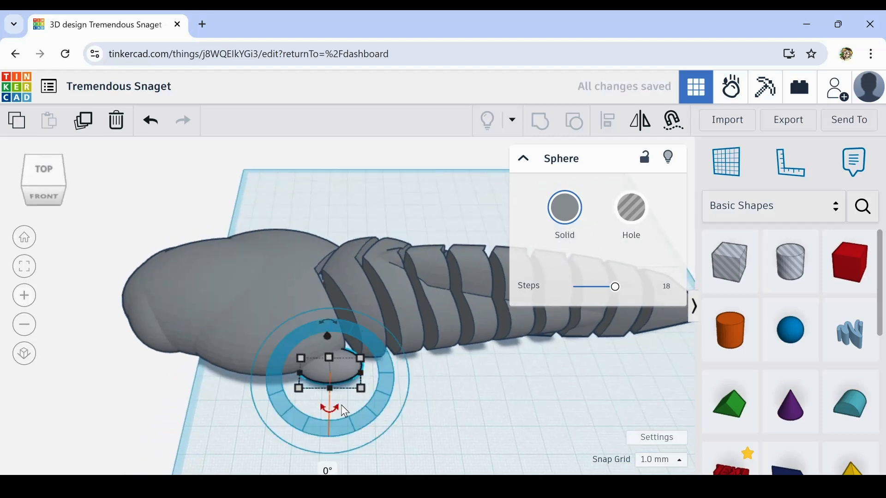
drag(341, 405, 314, 467)
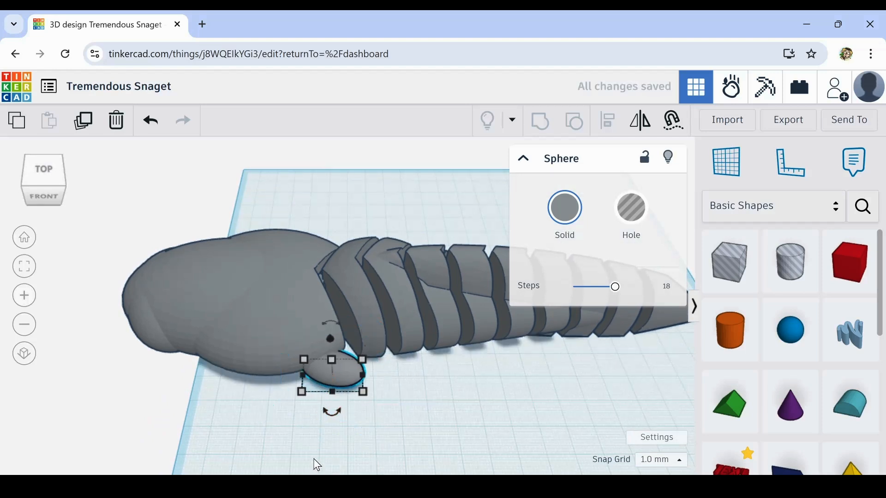
key(Up)
key(Left)
key(Up)
right_drag(412, 425, 371, 404)
key(ctrl+Down)
key(ctrl+Down)
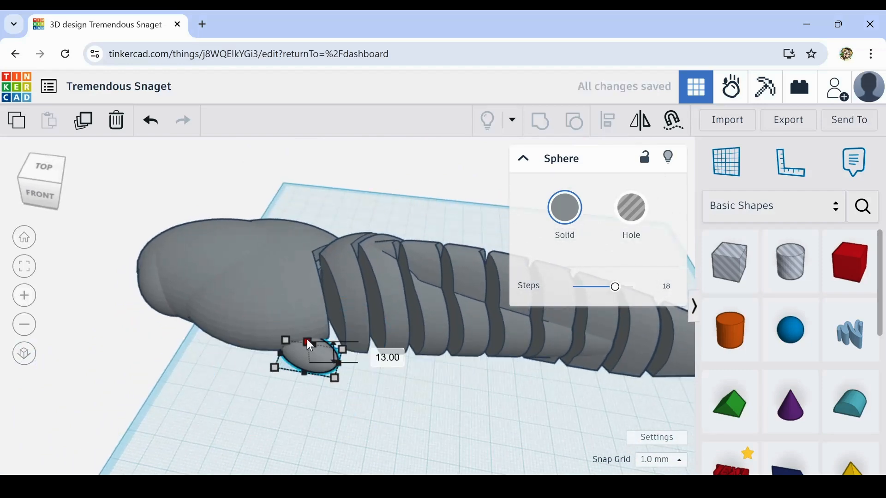
- Add a smaller gray ellipsoid overlapping the front of the first one as the next leg part and adjust its height
scroll(306, 336, up, 3)
drag(453, 332, 539, 308)
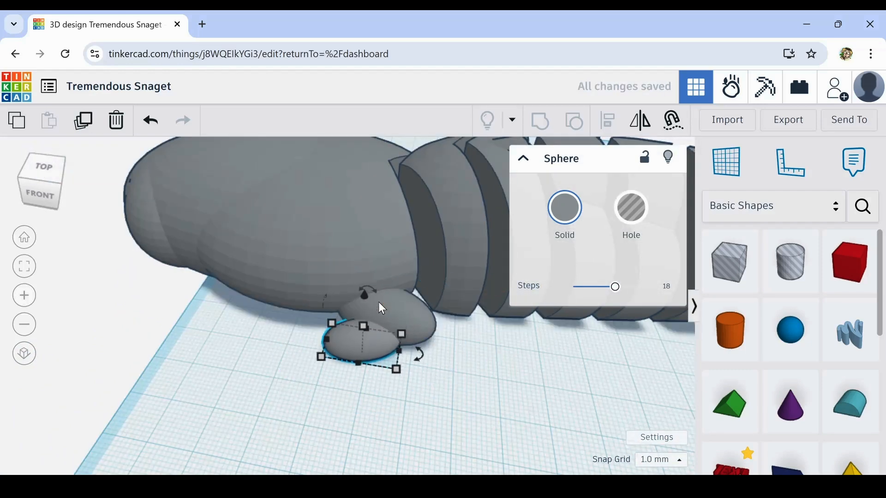
drag(366, 292, 368, 213)
- Place a sphere near the leg, set its steps to 24, and color it the same medium gray
right_drag(483, 394, 480, 369)
drag(790, 329, 298, 333)
drag(620, 287, 672, 281)
click(564, 207)
- Shrink the new gray sphere and duplicate it into a cluster of toes at the front of the leg
alt+drag(345, 369, 328, 358)
drag(297, 261, 247, 328)
scroll(348, 313, up, 2)
click(337, 310)
click(83, 120)
click(83, 120)
right_drag(249, 185, 199, 185)
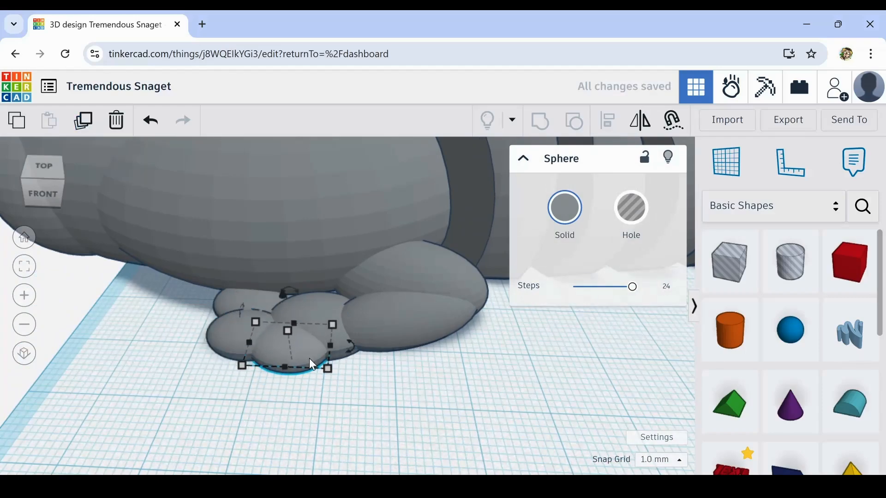
- Duplicate the complete leg with its toes and mirror the copy onto the opposite side of the slug
scroll(310, 362, down, 5)
click(362, 429)
scroll(363, 351, up, 3)
shift+click(377, 333)
click(83, 120)
right_drag(377, 333, 415, 429)
click(640, 121)
right_drag(507, 415, 411, 419)
shift+click(308, 277)
click(331, 400)
scroll(331, 400, down, 5)
right_drag(332, 400, 512, 392)
- Place a torus near the slug's head, reshape it for a mouth, and color it the same medium gray
scroll(790, 351, down, 5)
drag(729, 296, 552, 401)
drag(443, 342, 481, 397)
right_drag(481, 397, 299, 397)
right_drag(422, 331, 353, 365)
drag(286, 321, 263, 359)
click(565, 207)
- Fit the gray torus into the lower front of the head so it forms the mouth
click(265, 422)
right_drag(264, 423, 148, 392)
click(224, 321)
drag(206, 274, 144, 195)
right_drag(195, 347, 267, 415)
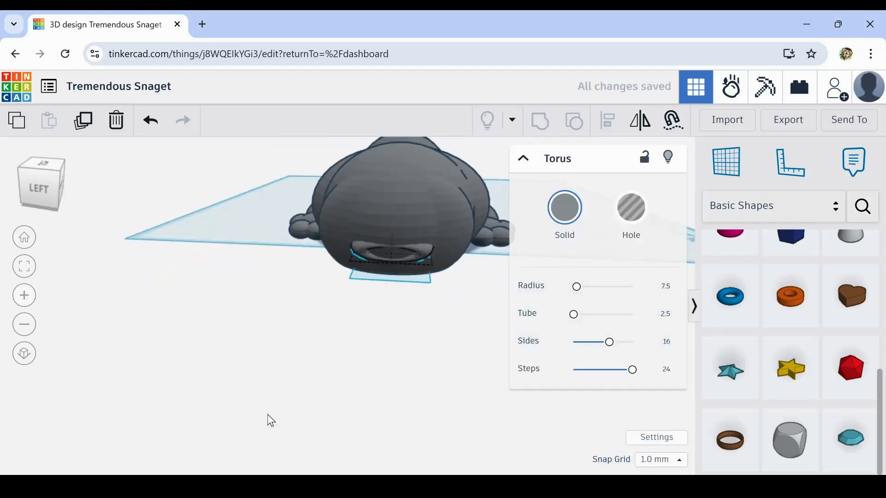
click(268, 415)
- Place another torus on the side of the head, color it medium gray, and sink it in as an eye ridge
right_drag(415, 332, 350, 355)
drag(730, 295, 276, 251)
click(564, 208)
click(671, 399)
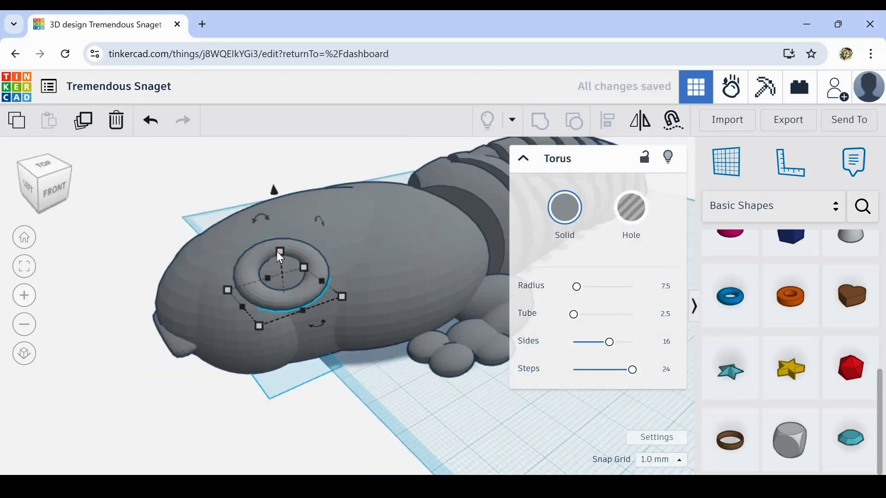
right_drag(240, 379, 218, 382)
drag(327, 273, 319, 275)
right_drag(240, 350, 383, 410)
click(425, 430)
- Add a sphere, turn it into a hole, scale it down, and move it toward the eye ridge
scroll(790, 327, up, 5)
drag(790, 330, 324, 295)
click(565, 207)
click(631, 208)
scroll(322, 284, up, 5)
shift+drag(281, 254, 373, 360)
drag(406, 187, 429, 148)
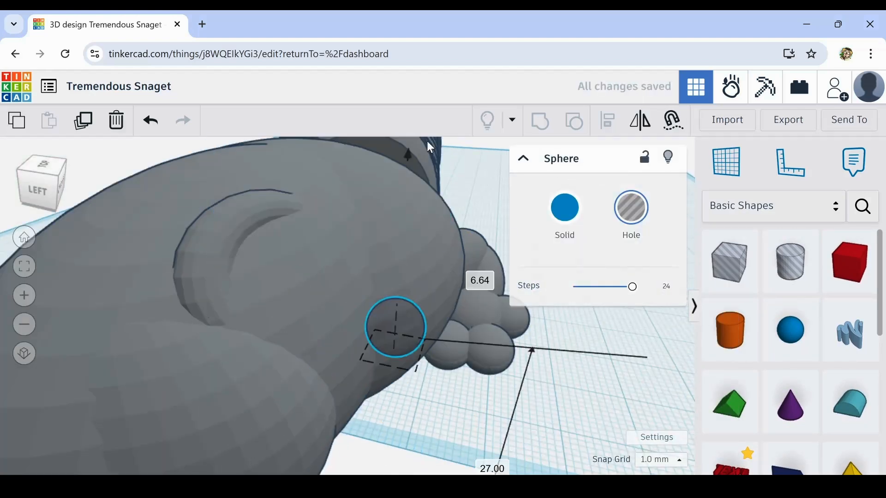
- Duplicate the eye ridge together with its hole sphere and mirror the copy onto the other side of the head
shift+click(206, 236)
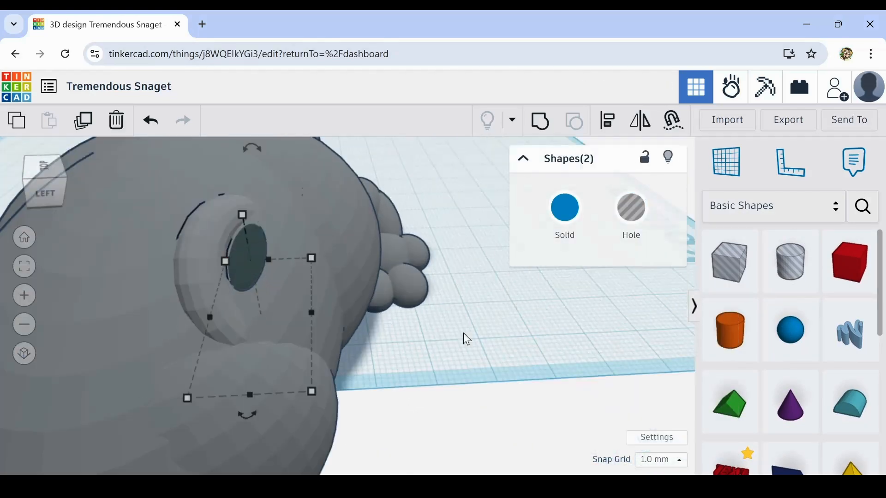
scroll(464, 338, down, 4)
click(83, 121)
drag(216, 256, 90, 263)
right_drag(194, 392, 286, 392)
click(639, 120)
click(370, 382)
- Set the snap grid to 0.1 mm and nudge the copied eye shapes into place on the head
right_drag(292, 358, 431, 317)
click(661, 459)
click(657, 318)
scroll(322, 308, up, 5)
right_drag(321, 308, 360, 402)
key(Right)
key(Right)
key(Right)
key(Right)
- Group the eye hole shapes with the slug's body to cut both eye sockets into the head
scroll(340, 402, down, 5)
scroll(447, 366, down, 3)
right_drag(447, 365, 379, 351)
click(378, 349)
shift+click(328, 338)
click(540, 120)
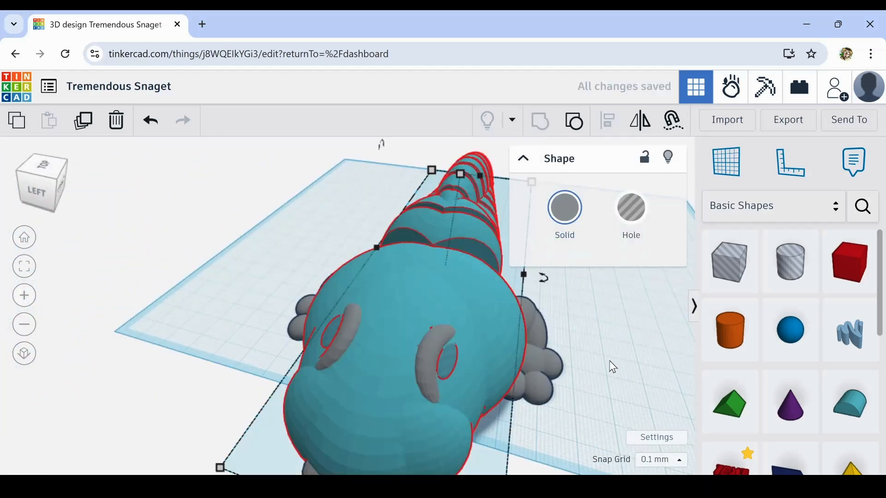
- Select the three toe spheres of the foot on the slug's back side and duplicate them for shaping toenails
scroll(431, 419, down, 4)
right_drag(609, 366, 560, 395)
scroll(296, 358, up, 8)
click(320, 334)
shift+click(250, 314)
shift+click(237, 360)
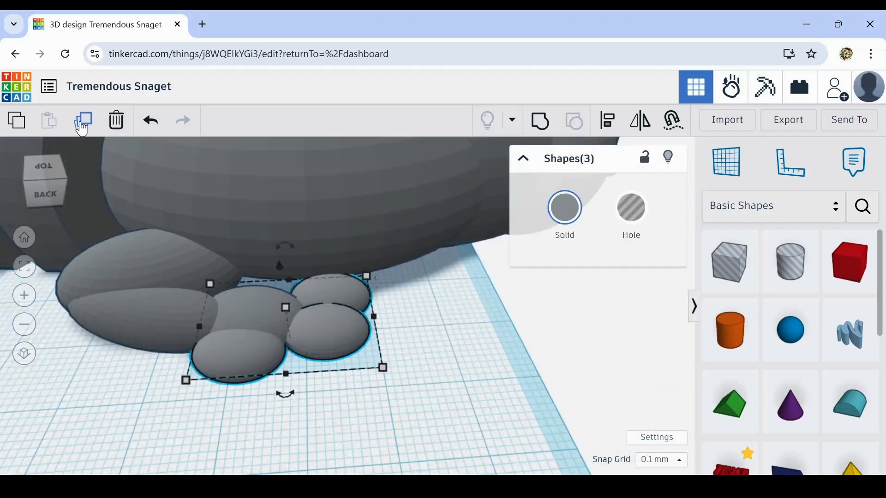
right_drag(323, 346, 244, 352)
- Group the back-side foot's toes with their duplicated shapes to carve the toenails
shift+click(249, 316)
shift+click(199, 344)
shift+click(121, 346)
click(540, 120)
click(317, 337)
scroll(316, 337, down, 8)
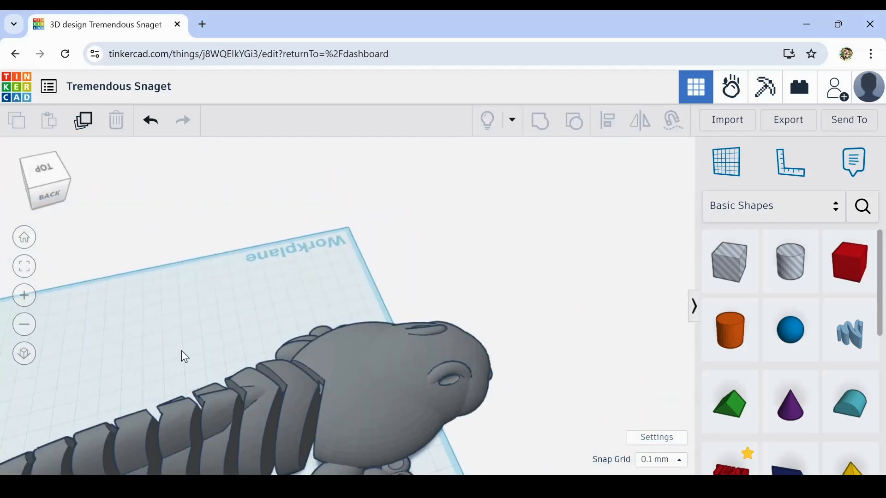
- Duplicate the front-side foot's toes, raise the copies, turn them into holes, and group them with the toes
click(326, 290)
click(84, 120)
drag(386, 177, 386, 140)
click(630, 208)
right_drag(360, 379, 406, 396)
shift+click(340, 318)
click(539, 120)
scroll(425, 371, down, 8)
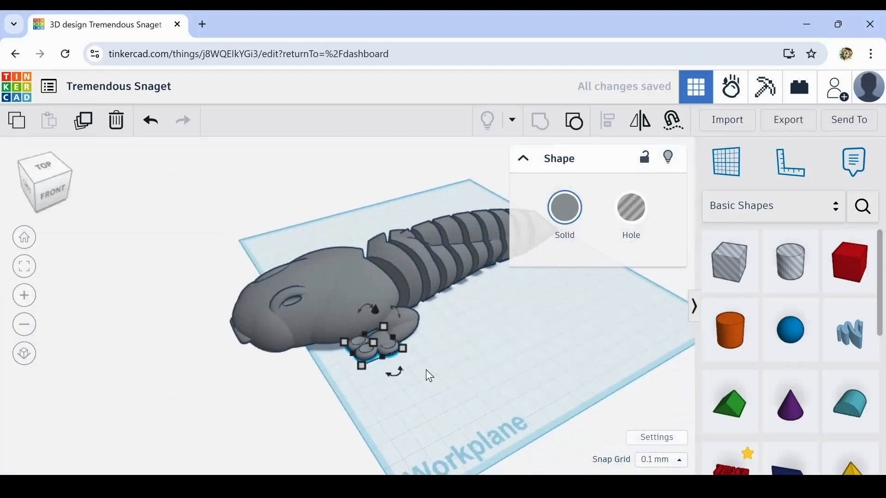
- Undo the last toe grouping, reselect the front-side foot's toe shapes, and group them again
click(151, 120)
click(311, 304)
shift+click(350, 323)
shift+click(417, 347)
click(540, 121)
scroll(522, 352, down, 8)
click(522, 353)
- Place a hole box under the slug's head and legs, 139.3 by 114 mm, reaching 26.5 mm below the workplane
right_drag(300, 214, 367, 240)
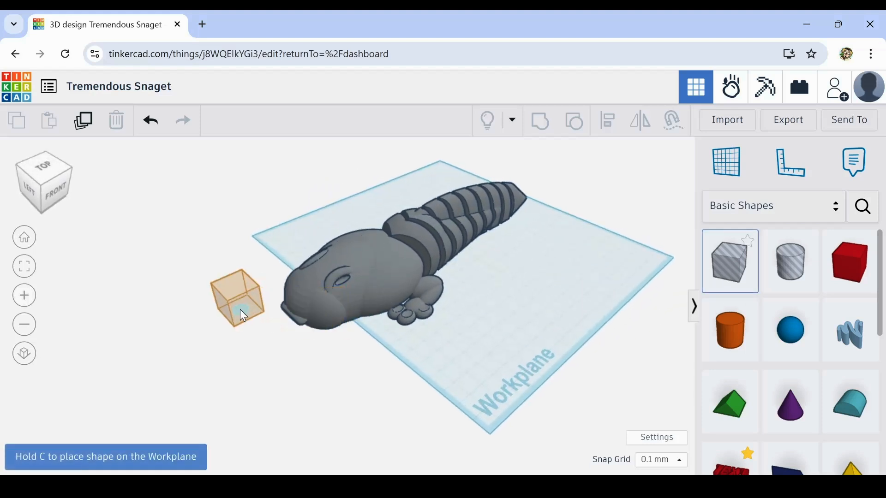
click(240, 310)
drag(256, 305, 490, 297)
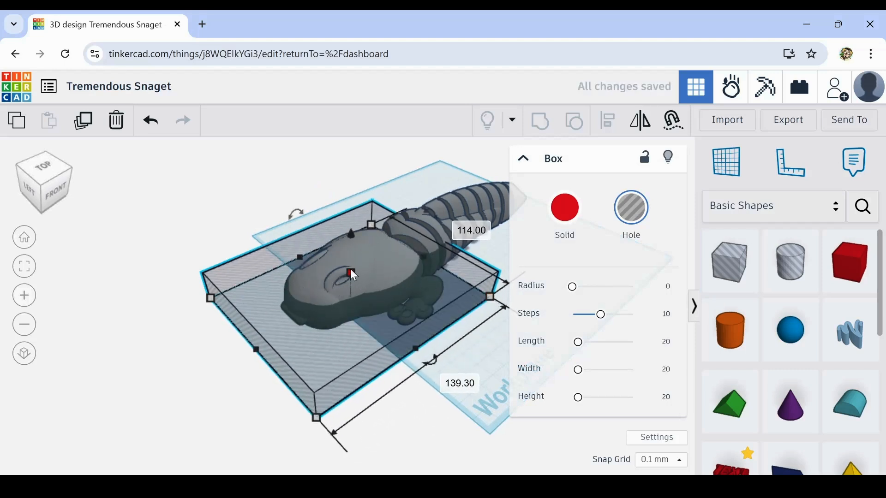
click(339, 276)
click(273, 278)
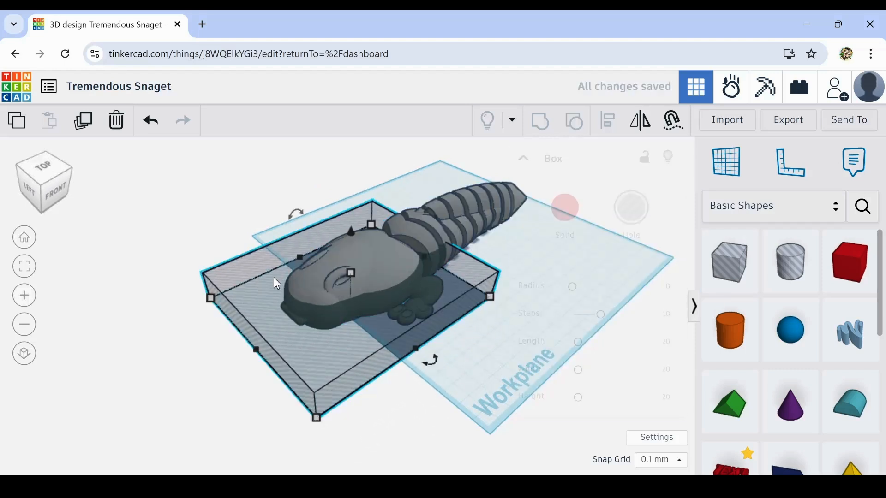
drag(350, 271, 387, 326)
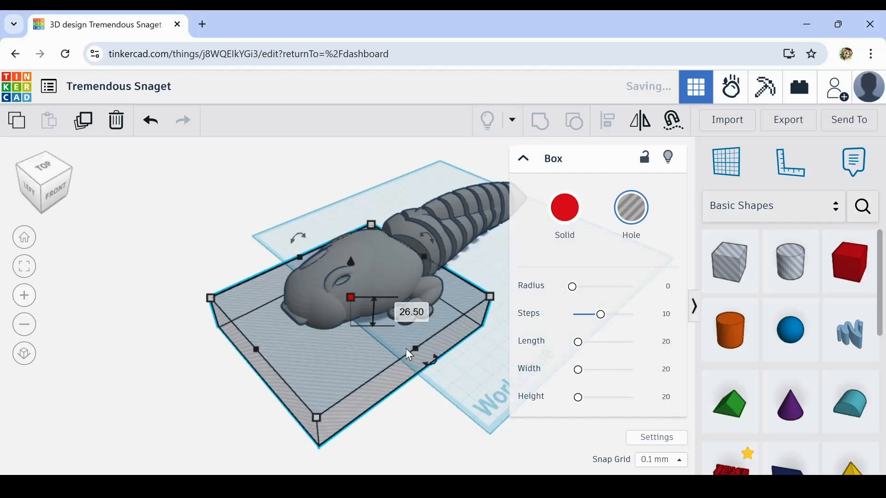
right_drag(414, 404, 392, 393)
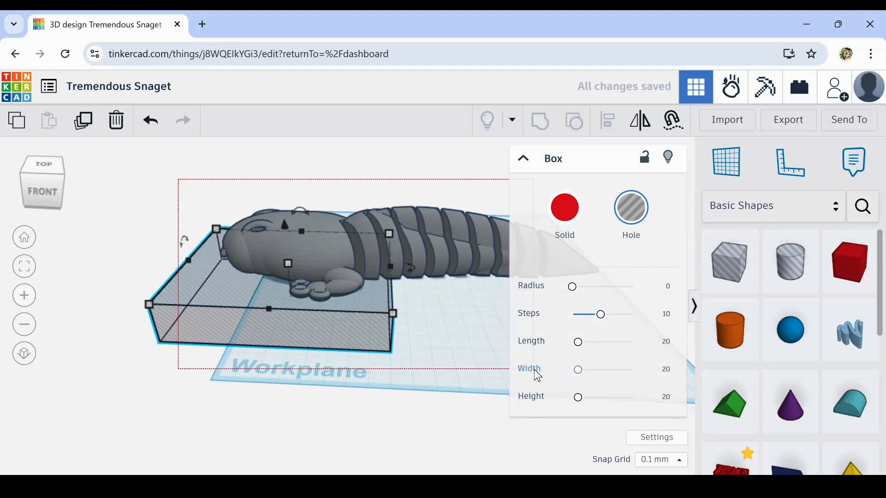
- Group all slug shapes with the hole box to cut the underside flat at the workplane
key(ctrl+a)
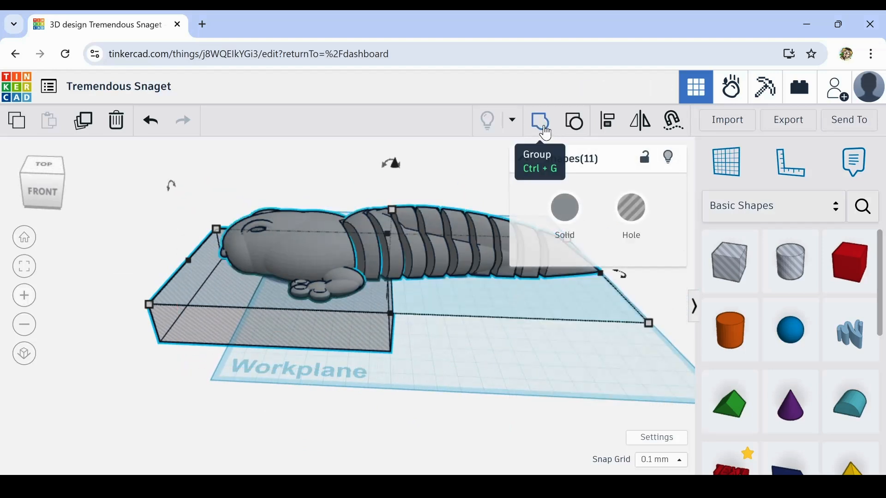
click(541, 122)
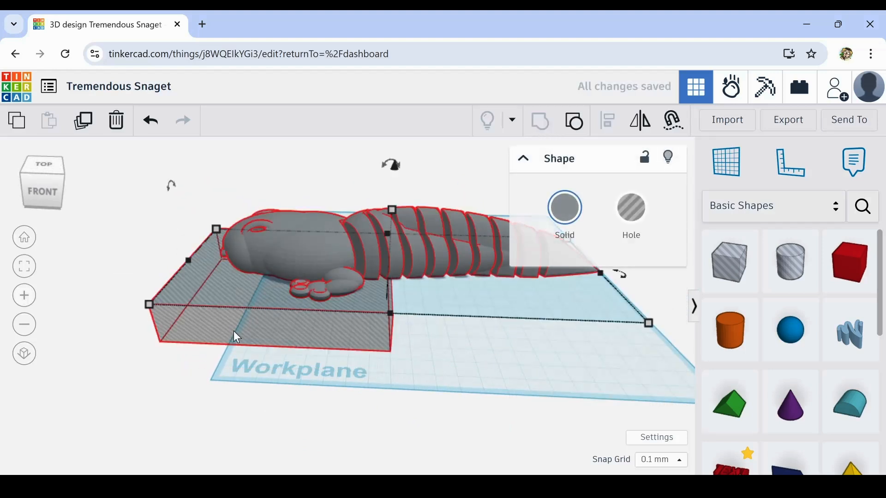
right_drag(212, 374, 506, 388)
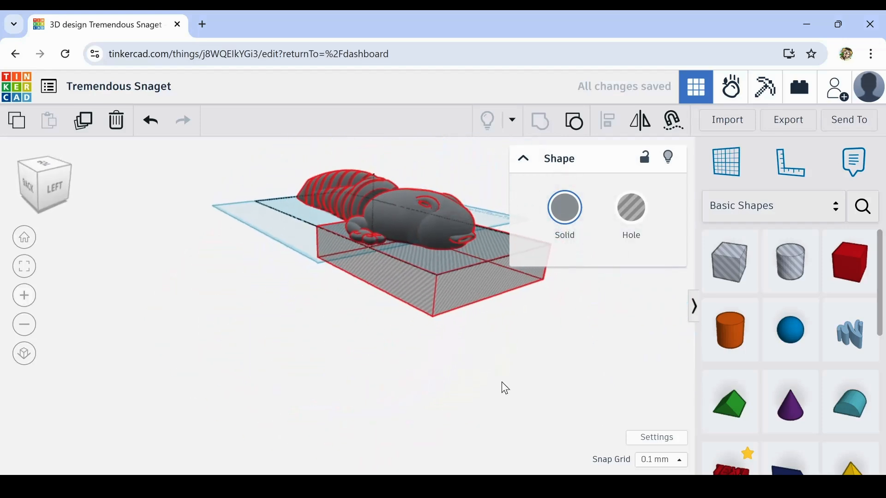
right_drag(392, 348, 491, 370)
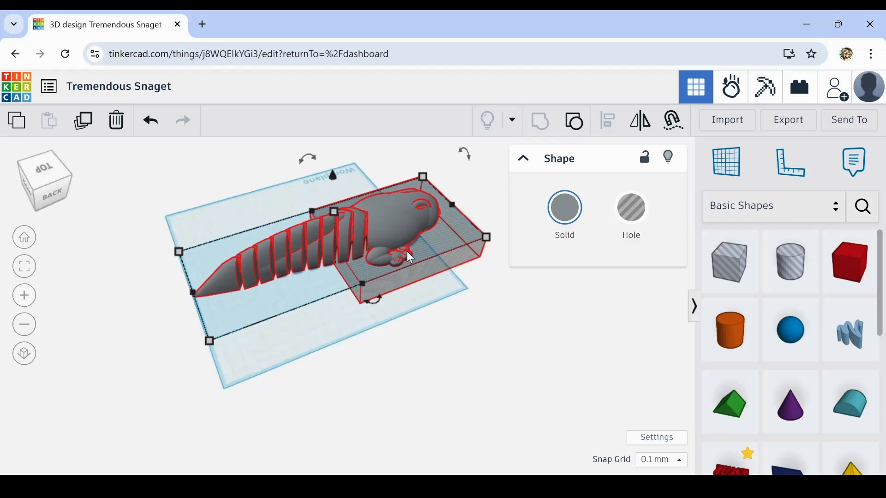
scroll(406, 250, up, 2)
right_drag(406, 252, 133, 260)
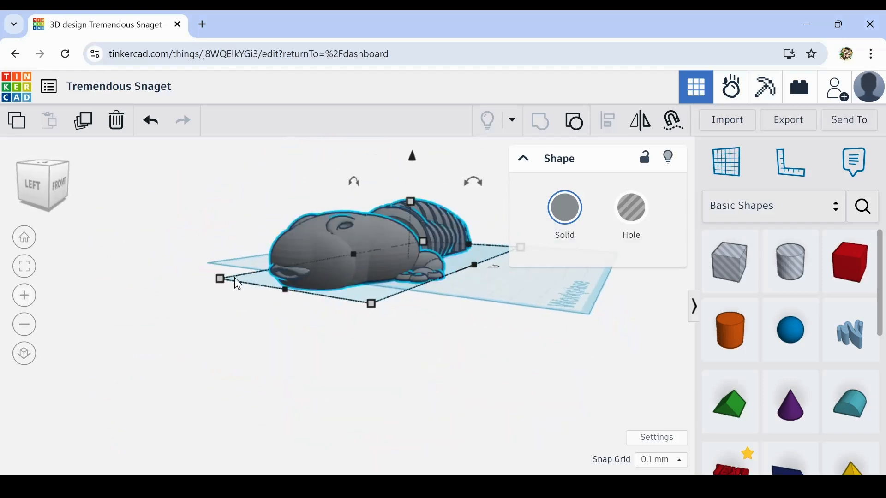
click(440, 323)
- Move the grouped slug onto the workplane and rotate it so its body lies diagonally across
right_drag(451, 312, 167, 260)
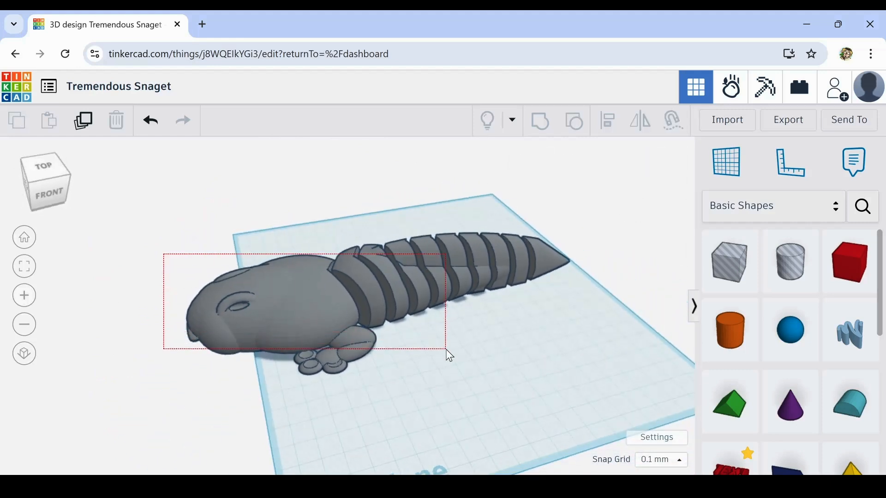
drag(447, 349, 447, 349)
drag(323, 310, 384, 285)
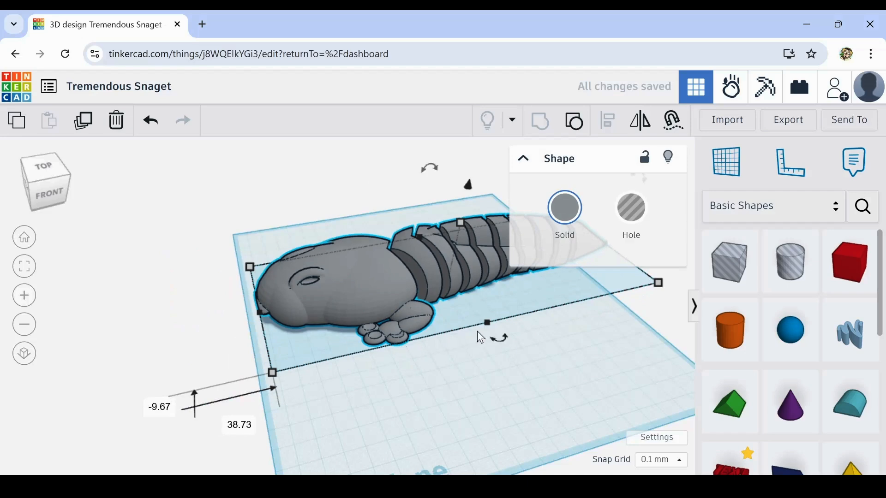
drag(497, 337, 555, 314)
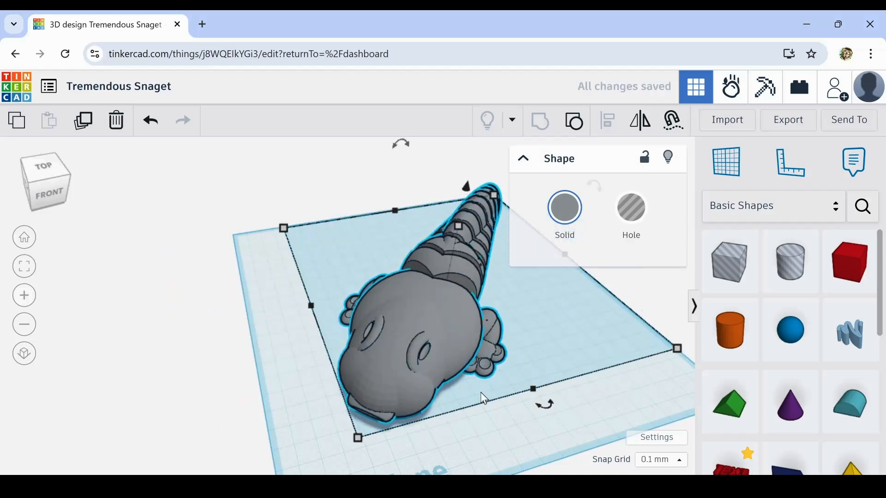
drag(430, 331, 403, 361)
click(179, 319)
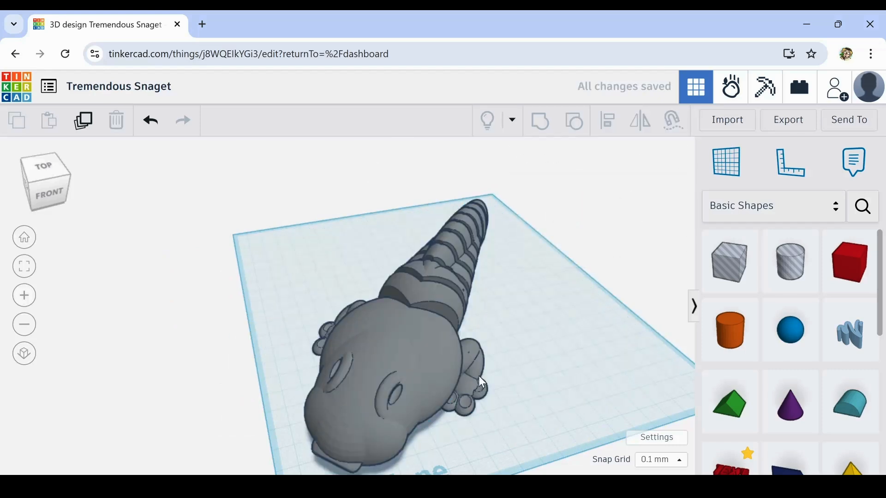
right_drag(478, 375, 362, 322)
click(362, 321)
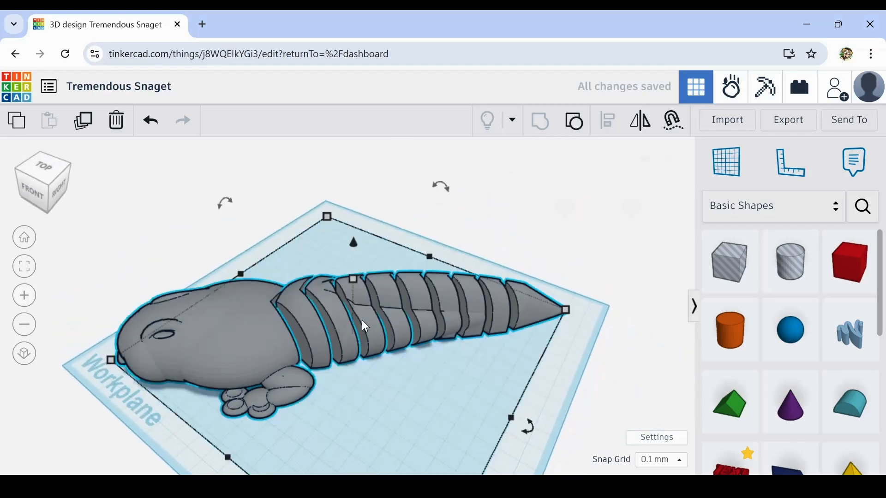
drag(395, 334, 413, 342)
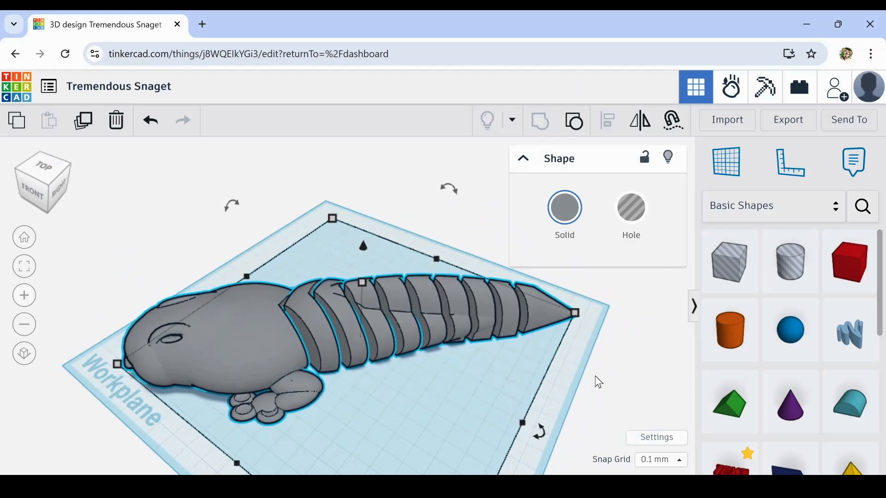
click(445, 439)
- Examine the finished slug from the front, sides and workplane level, then closely at the mouth
right_drag(445, 438, 437, 363)
right_drag(282, 354, 440, 317)
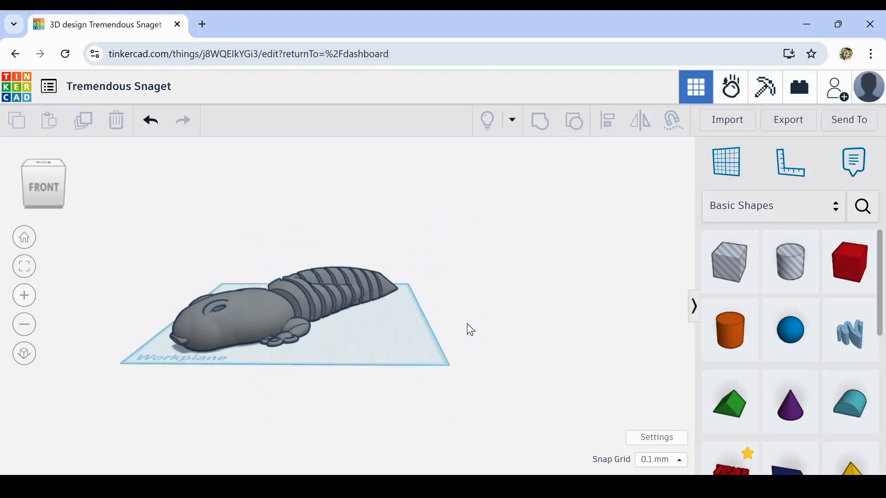
right_drag(489, 340, 524, 353)
right_drag(331, 413, 493, 377)
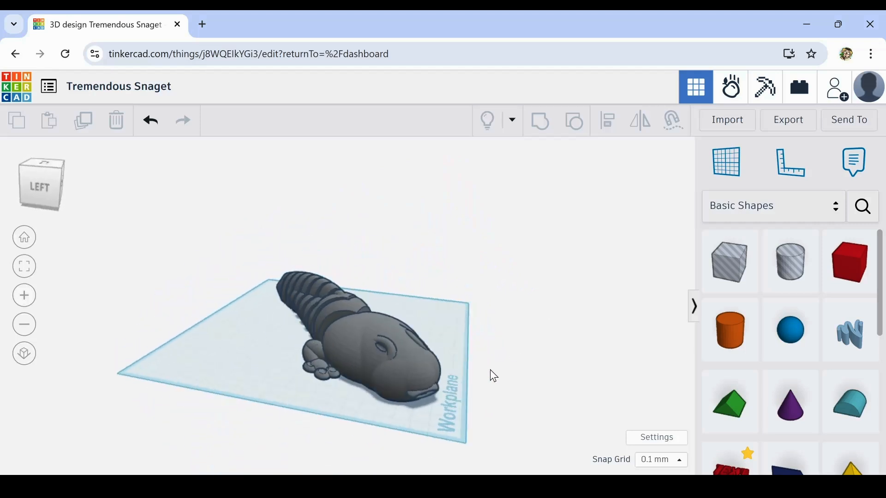
right_drag(564, 392, 172, 407)
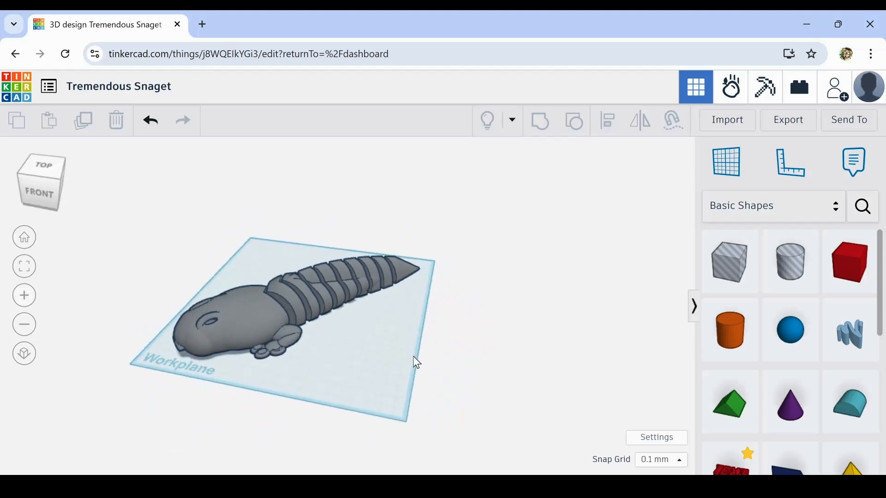
right_drag(303, 393, 387, 387)
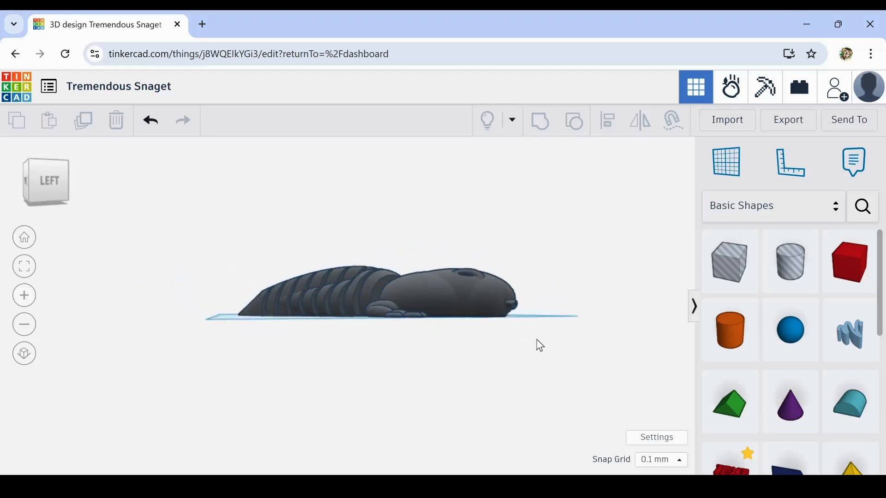
scroll(540, 343, up, 8)
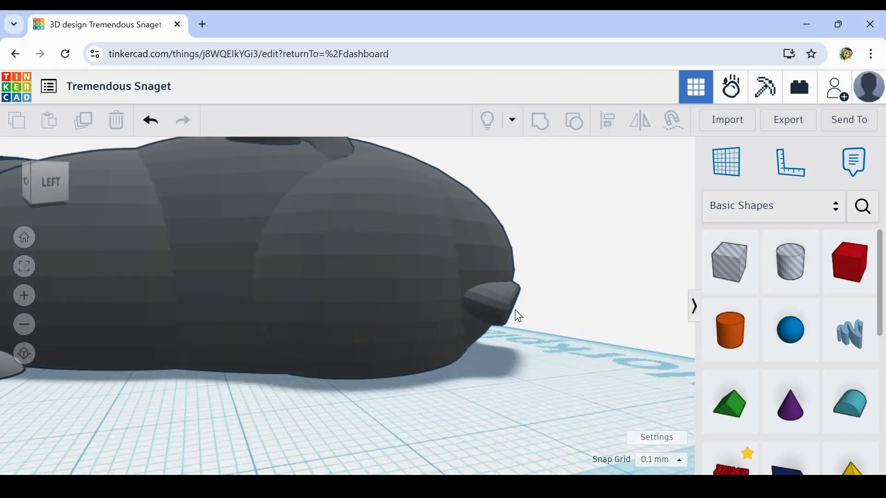
scroll(492, 334, up, 5)
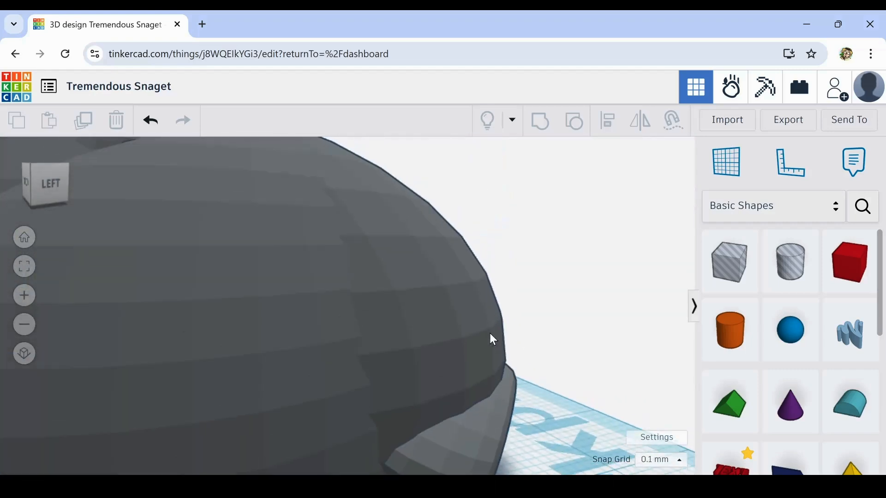
- Examine the whole slug from both sides, above and the front, including the gaps between its body and tail segments
scroll(497, 405, down, 10)
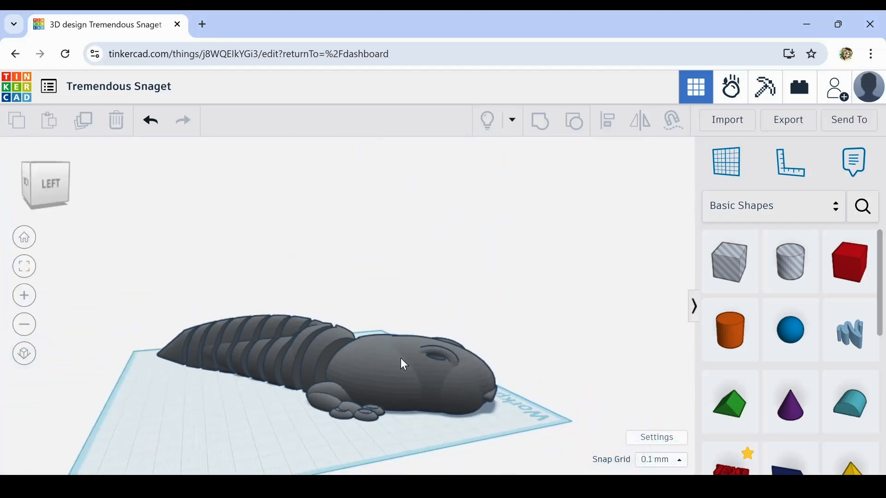
right_drag(415, 383, 169, 360)
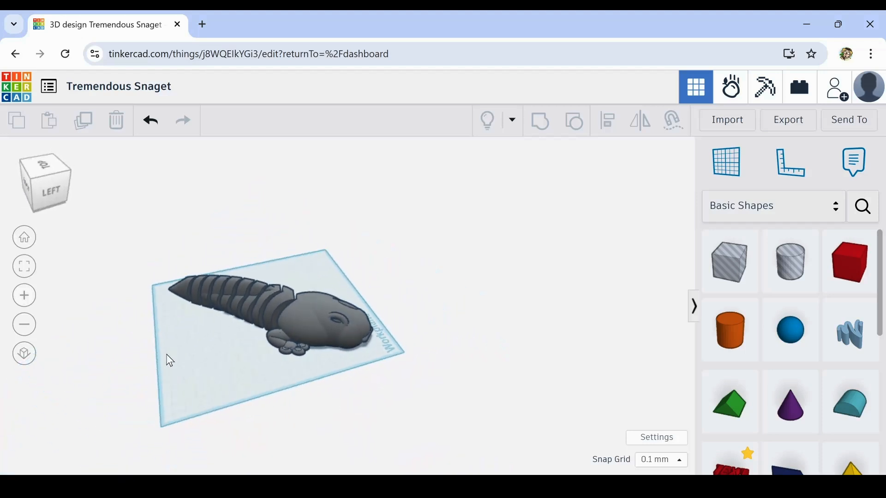
right_drag(353, 369, 122, 348)
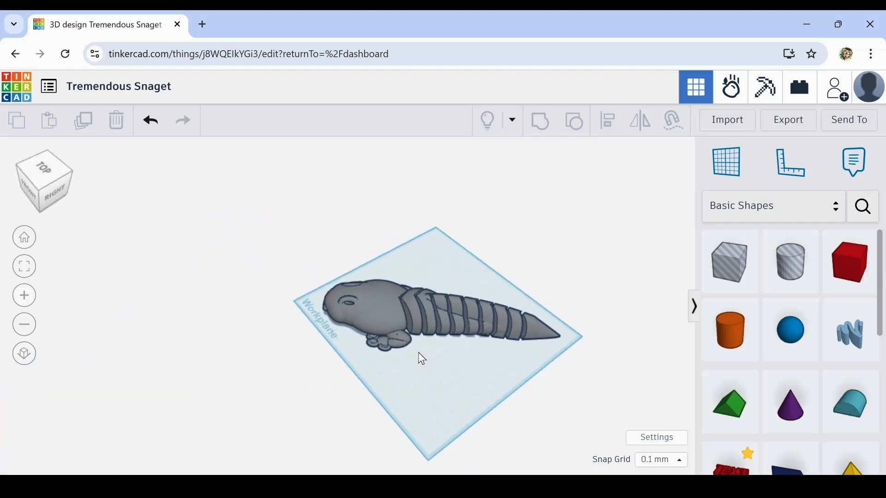
middle_drag(421, 340, 411, 397)
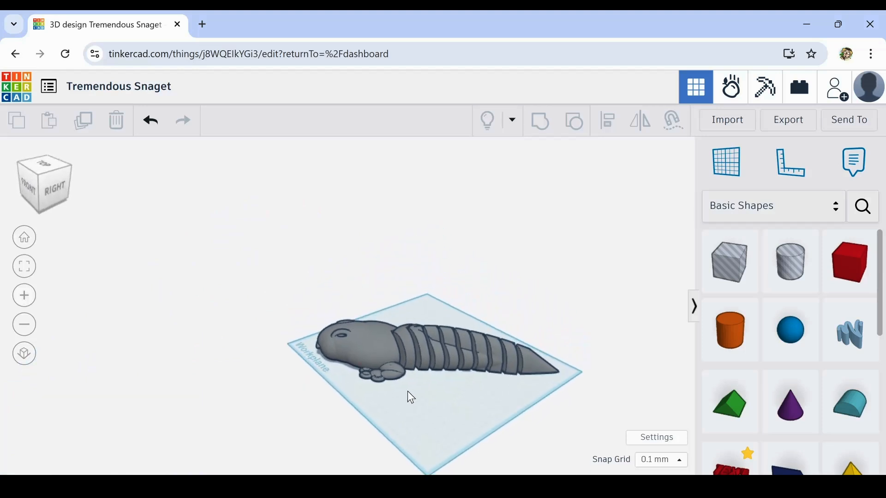
right_drag(380, 421, 396, 422)
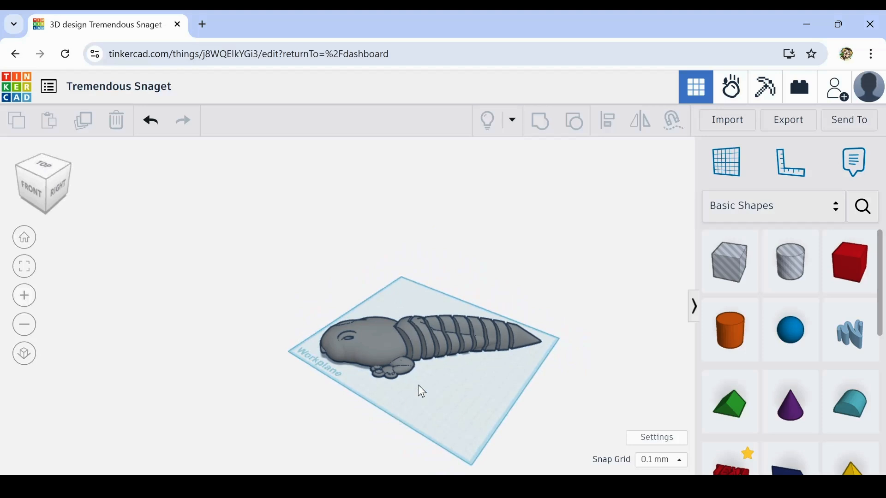
scroll(421, 387, up, 5)
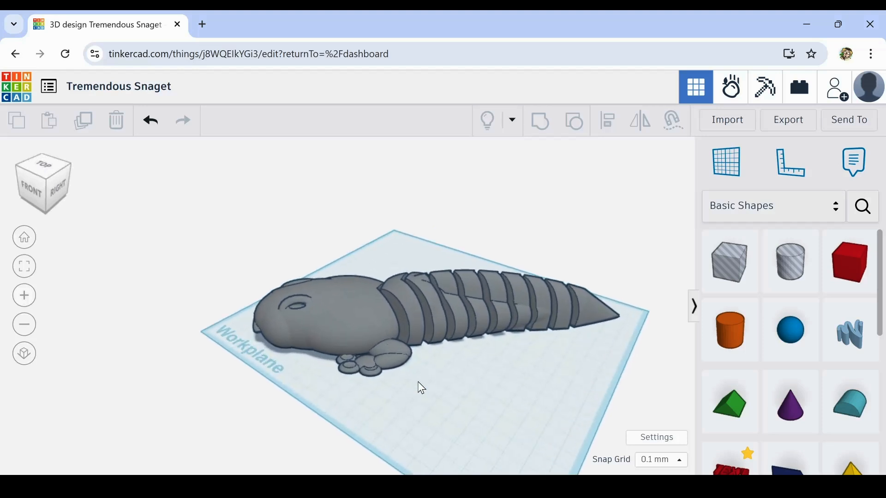
right_drag(419, 384, 466, 352)
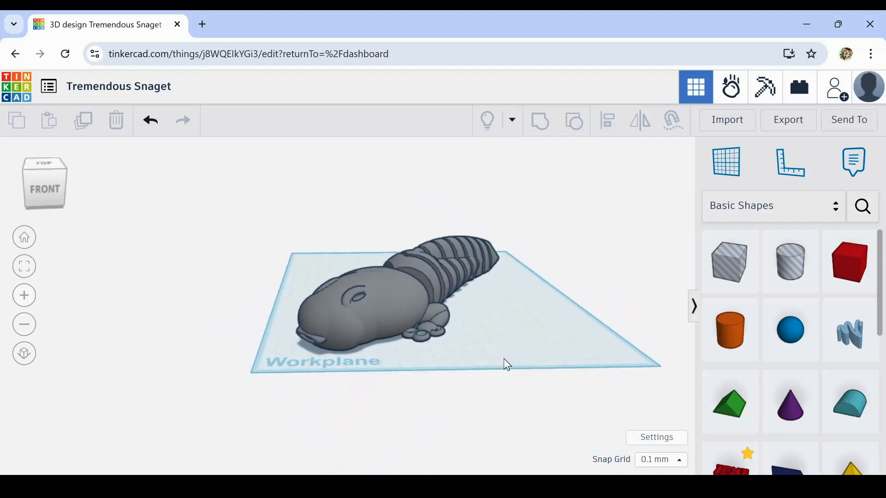
right_drag(586, 370, 234, 358)
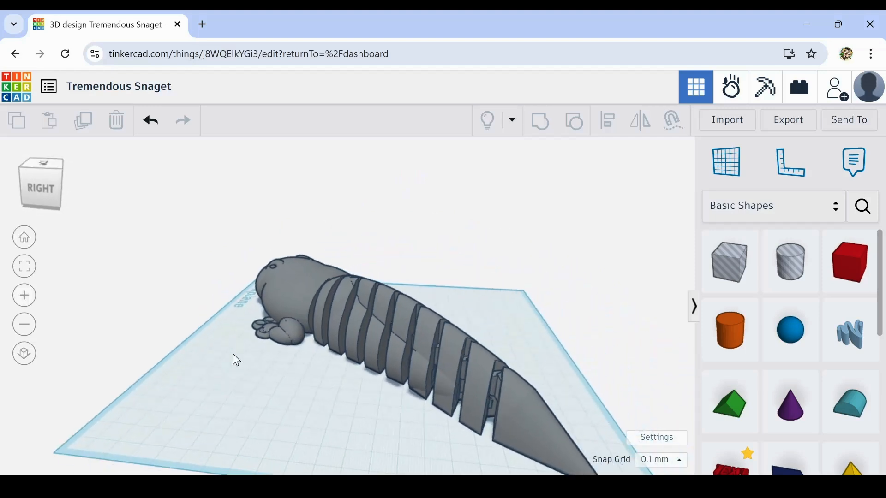
scroll(463, 324, up, 2)
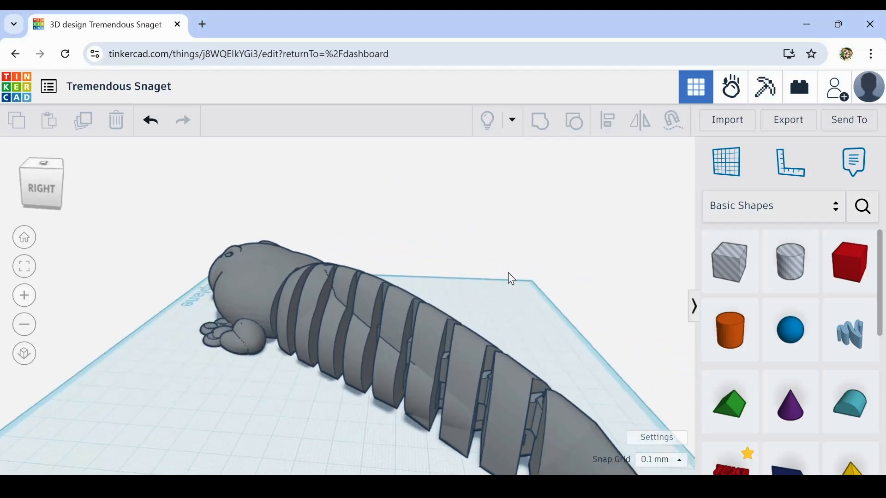
right_drag(233, 404, 274, 389)
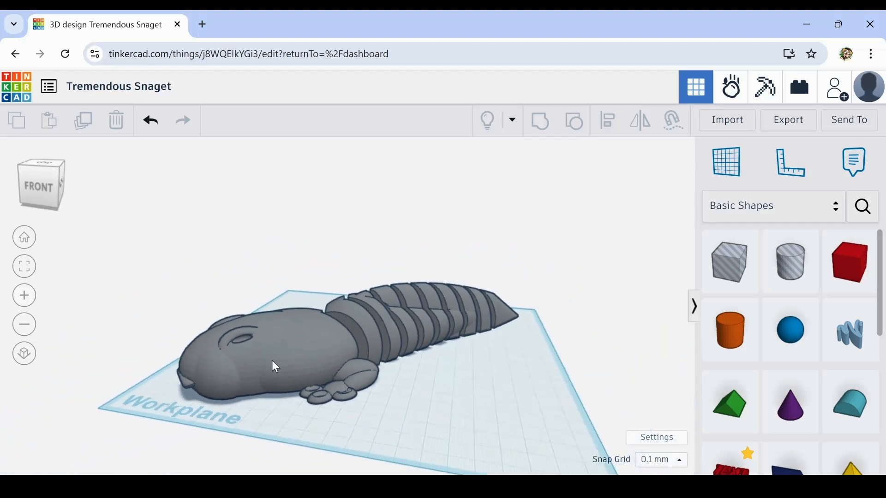